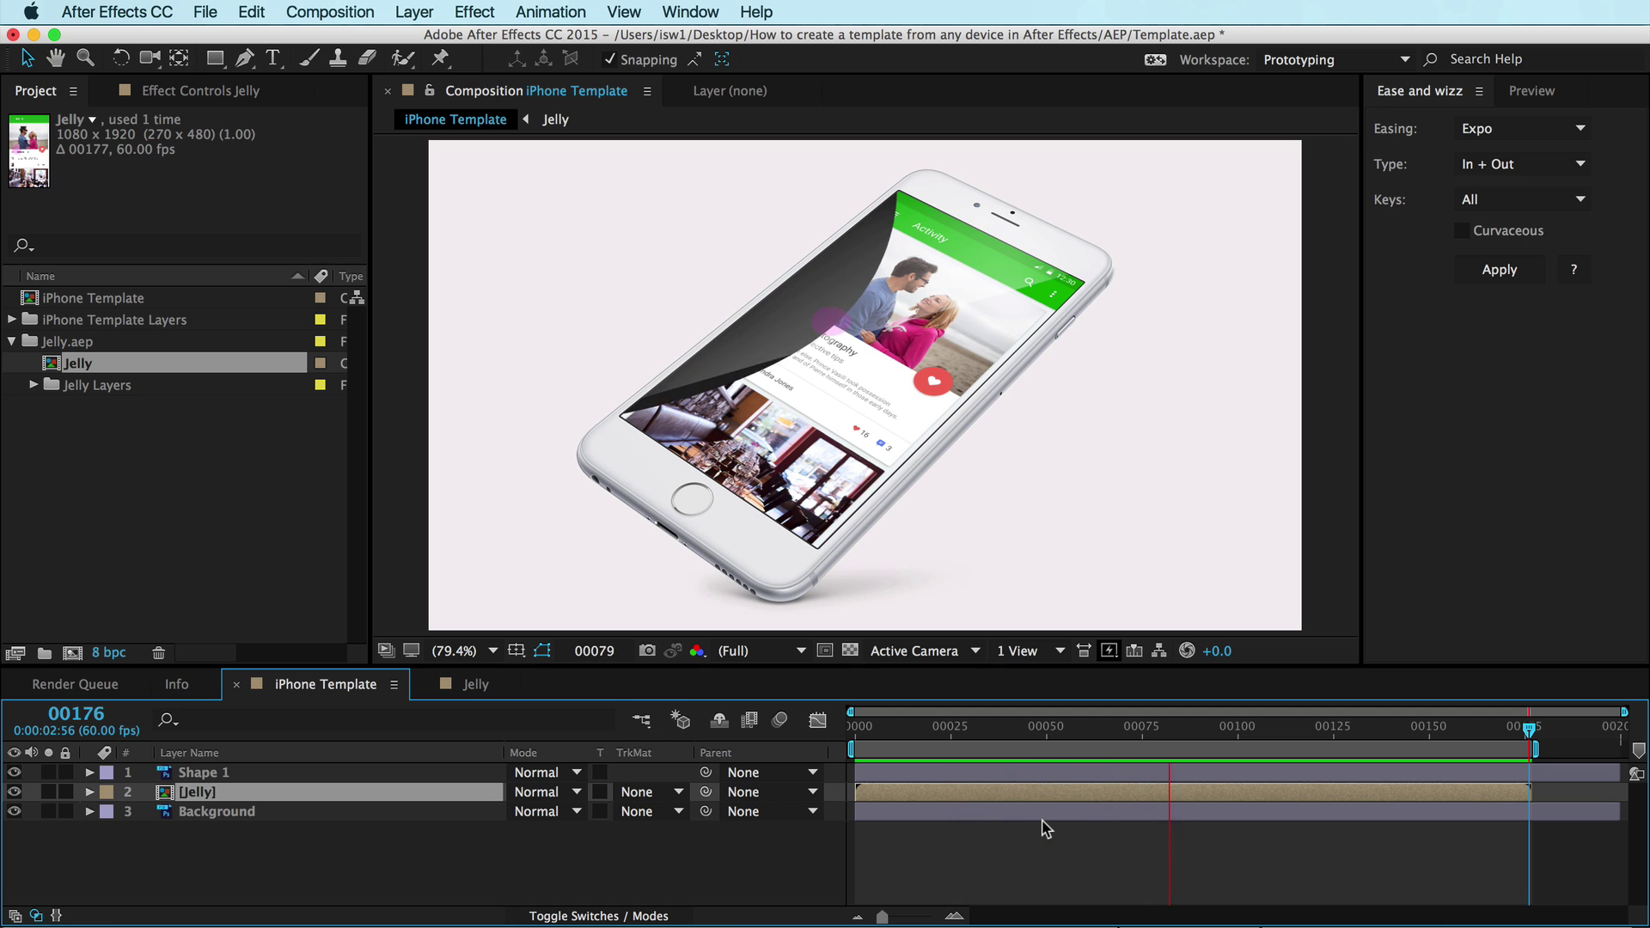
Switch from After Effects to the uxinmotion.net free mockup templates page in Chrome
key("super+Tab")
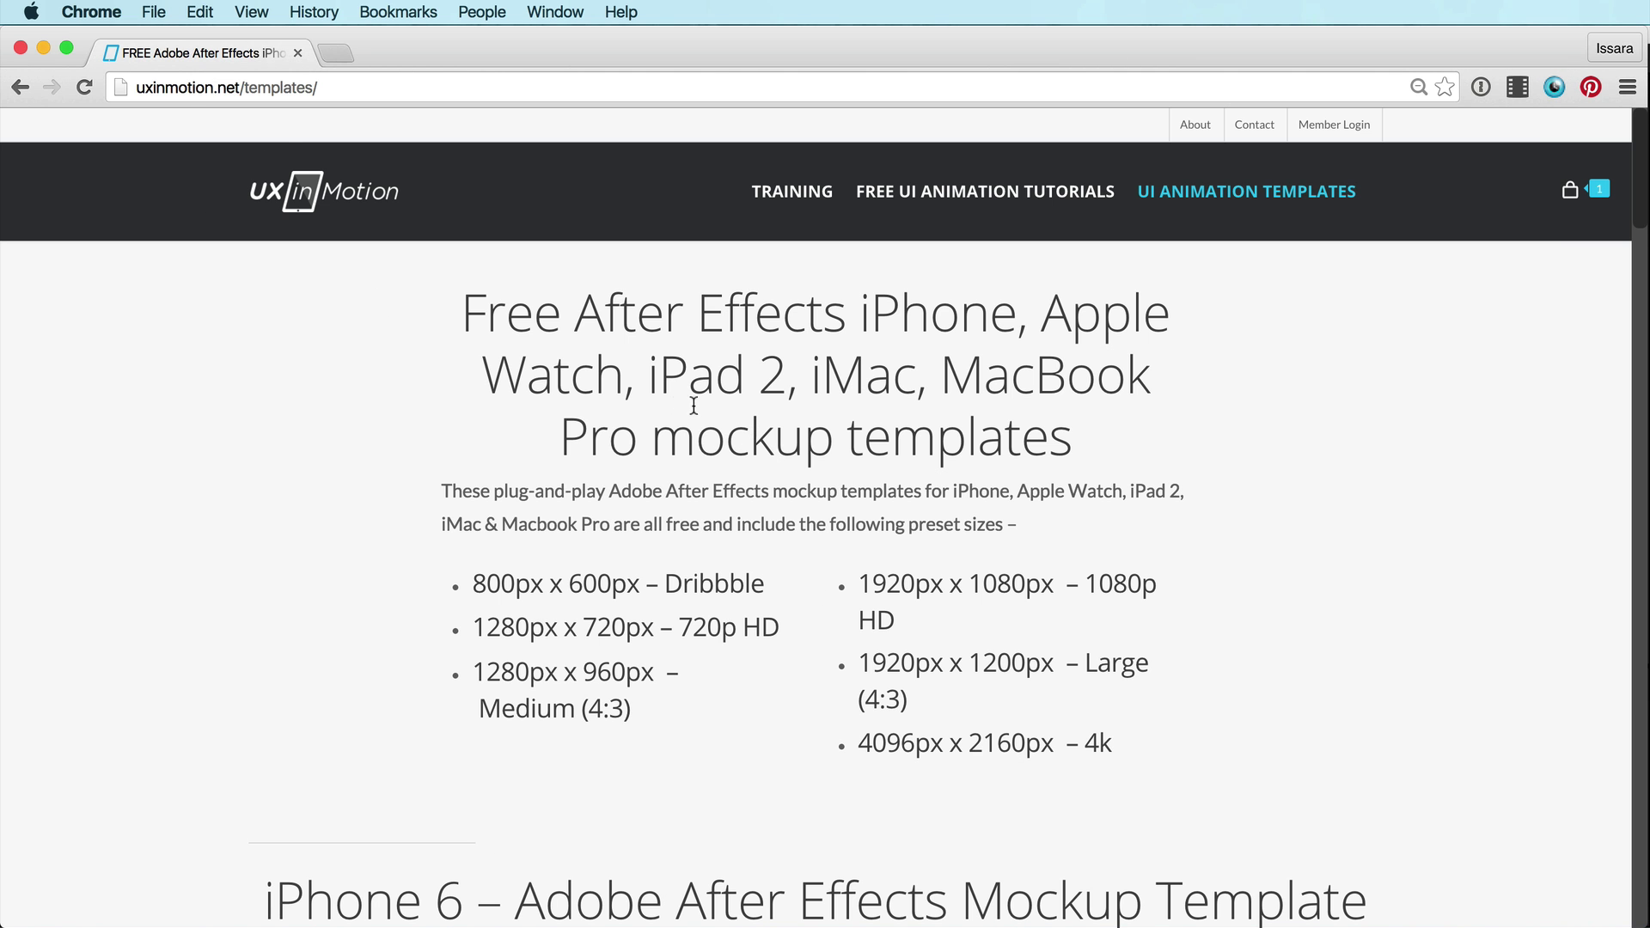
scroll(704, 415, "down", 3)
scroll(774, 482, "up", 3)
scroll(981, 653, "down", 8)
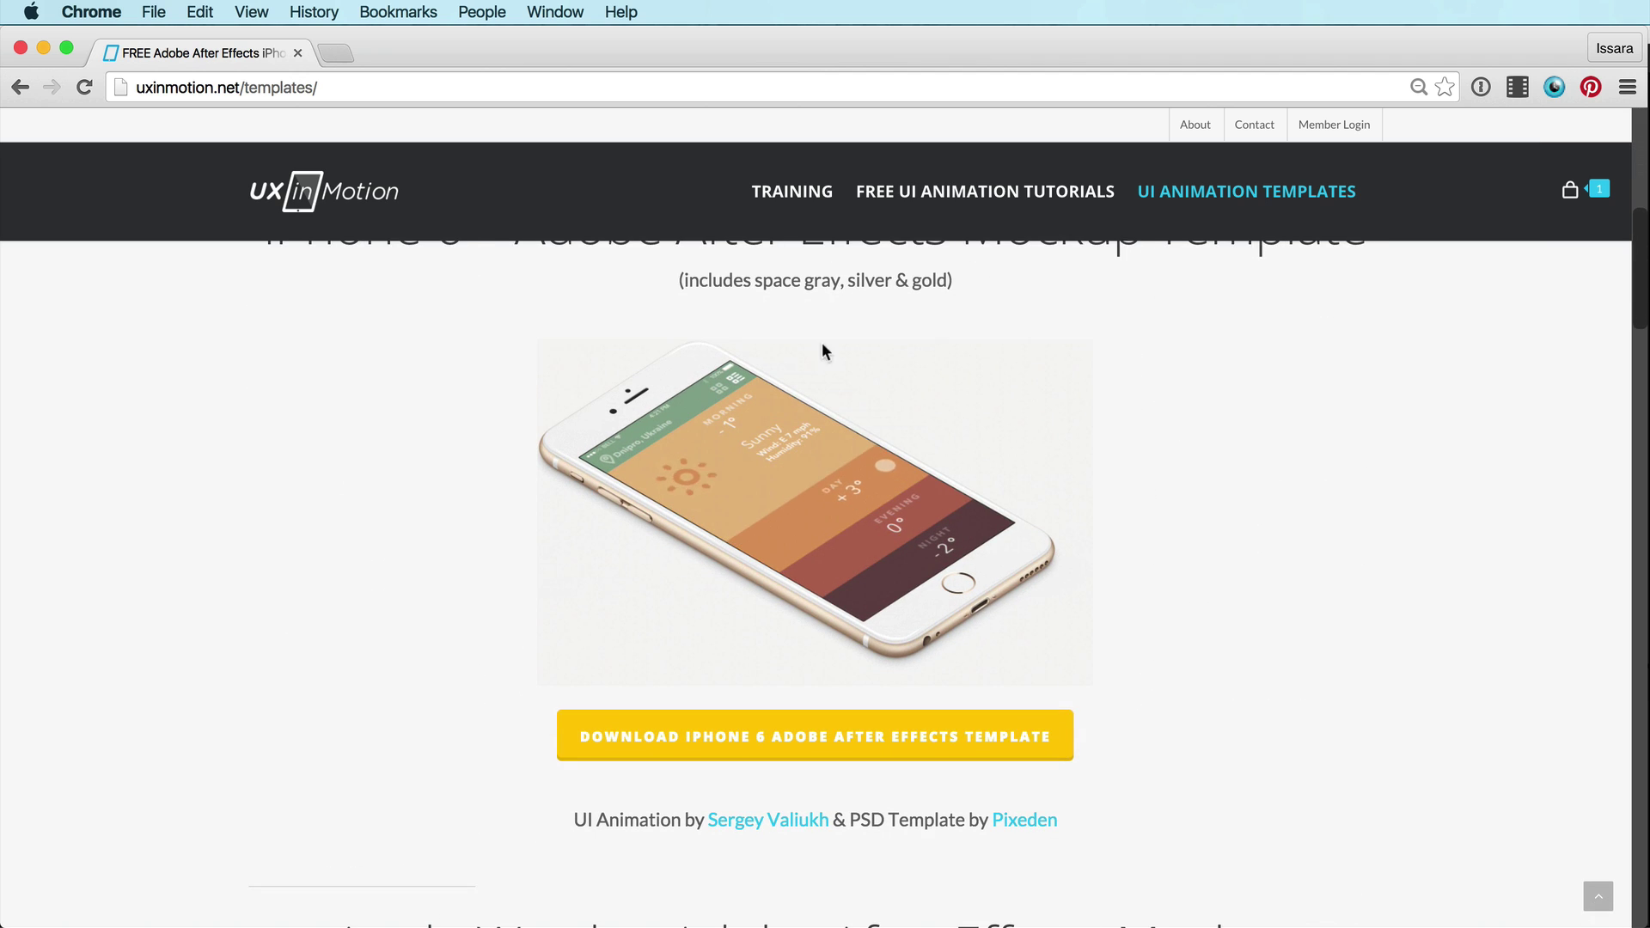
scroll(1039, 412, "up", 2)
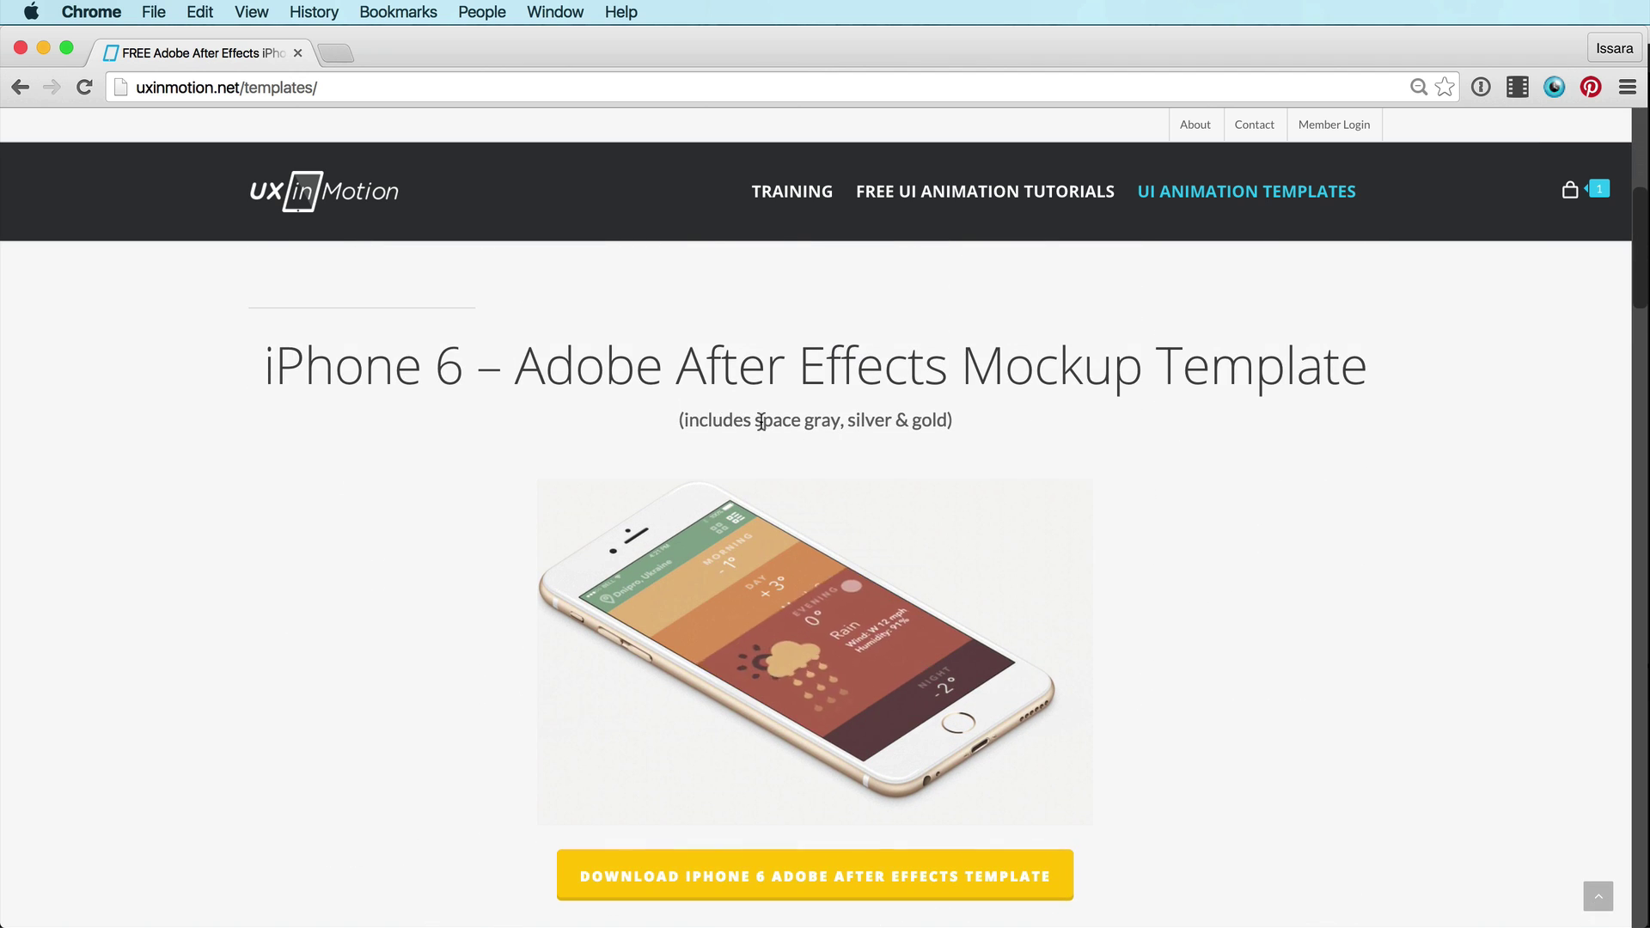
scroll(1198, 567, "down", 10)
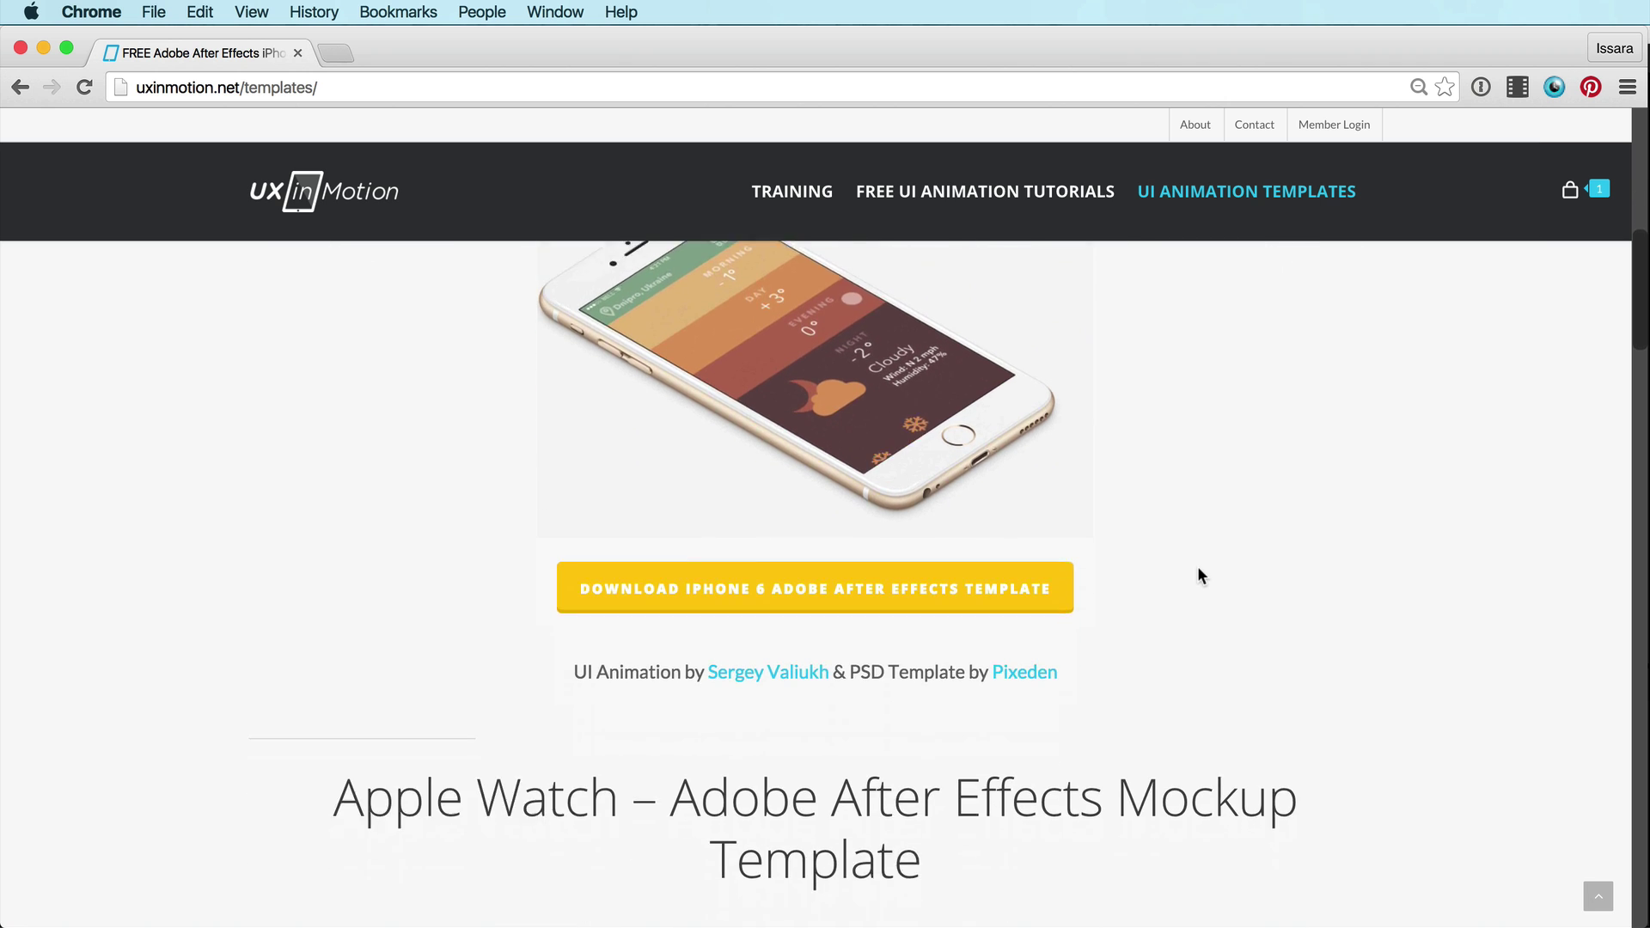
scroll(1151, 670, "down", 12)
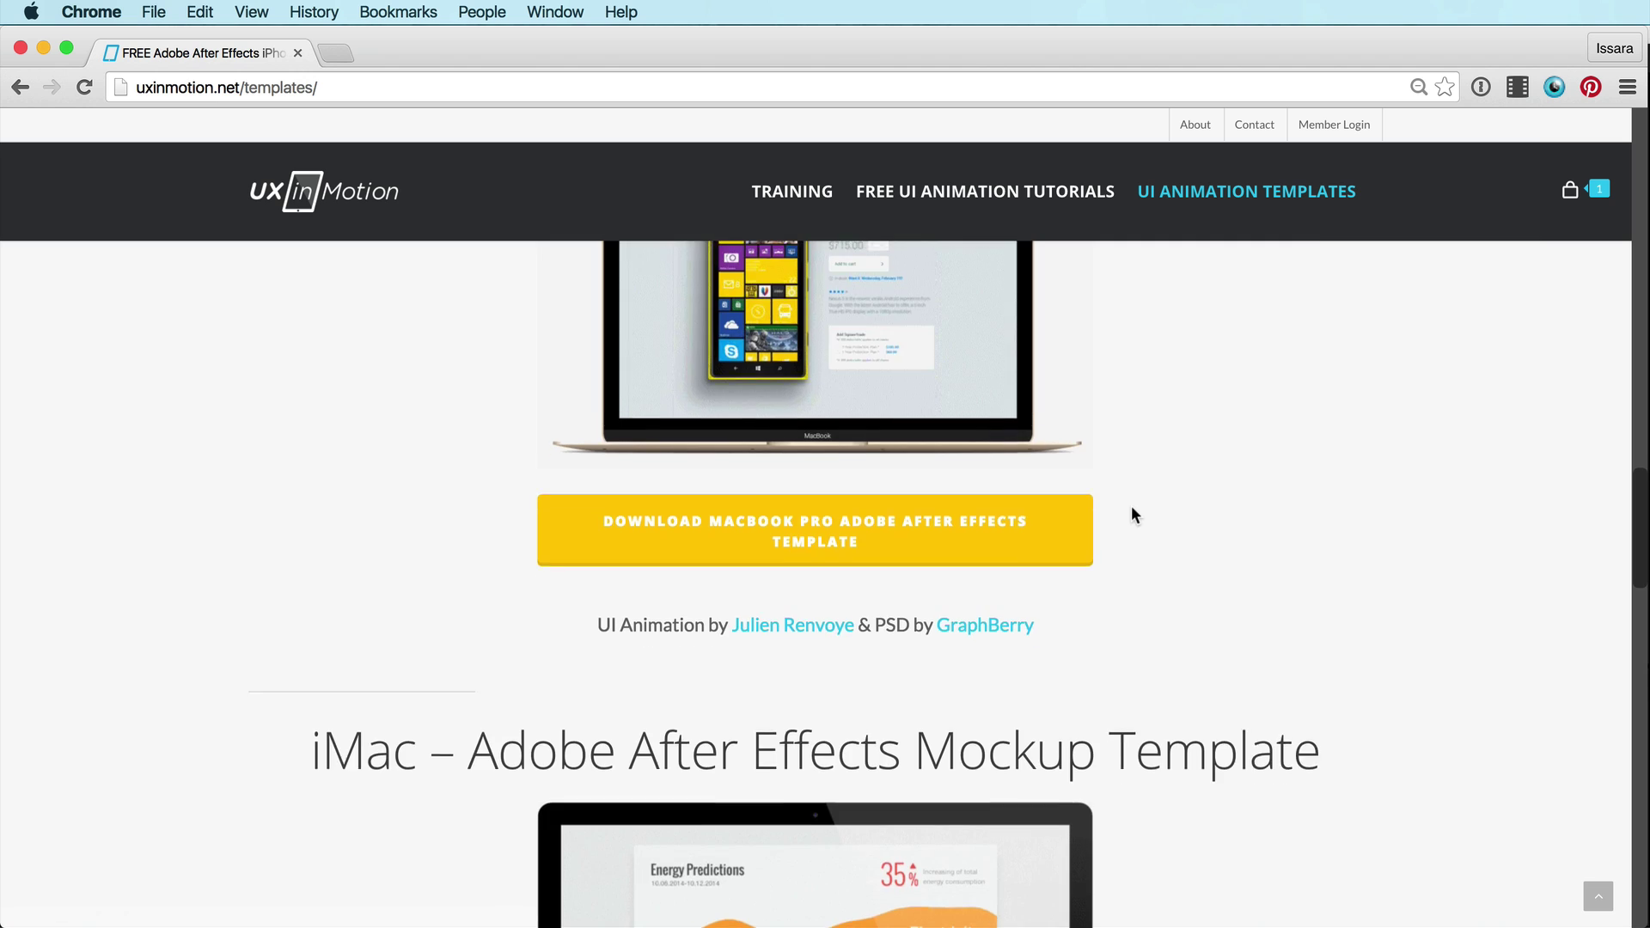
scroll(1117, 525, "up", 20)
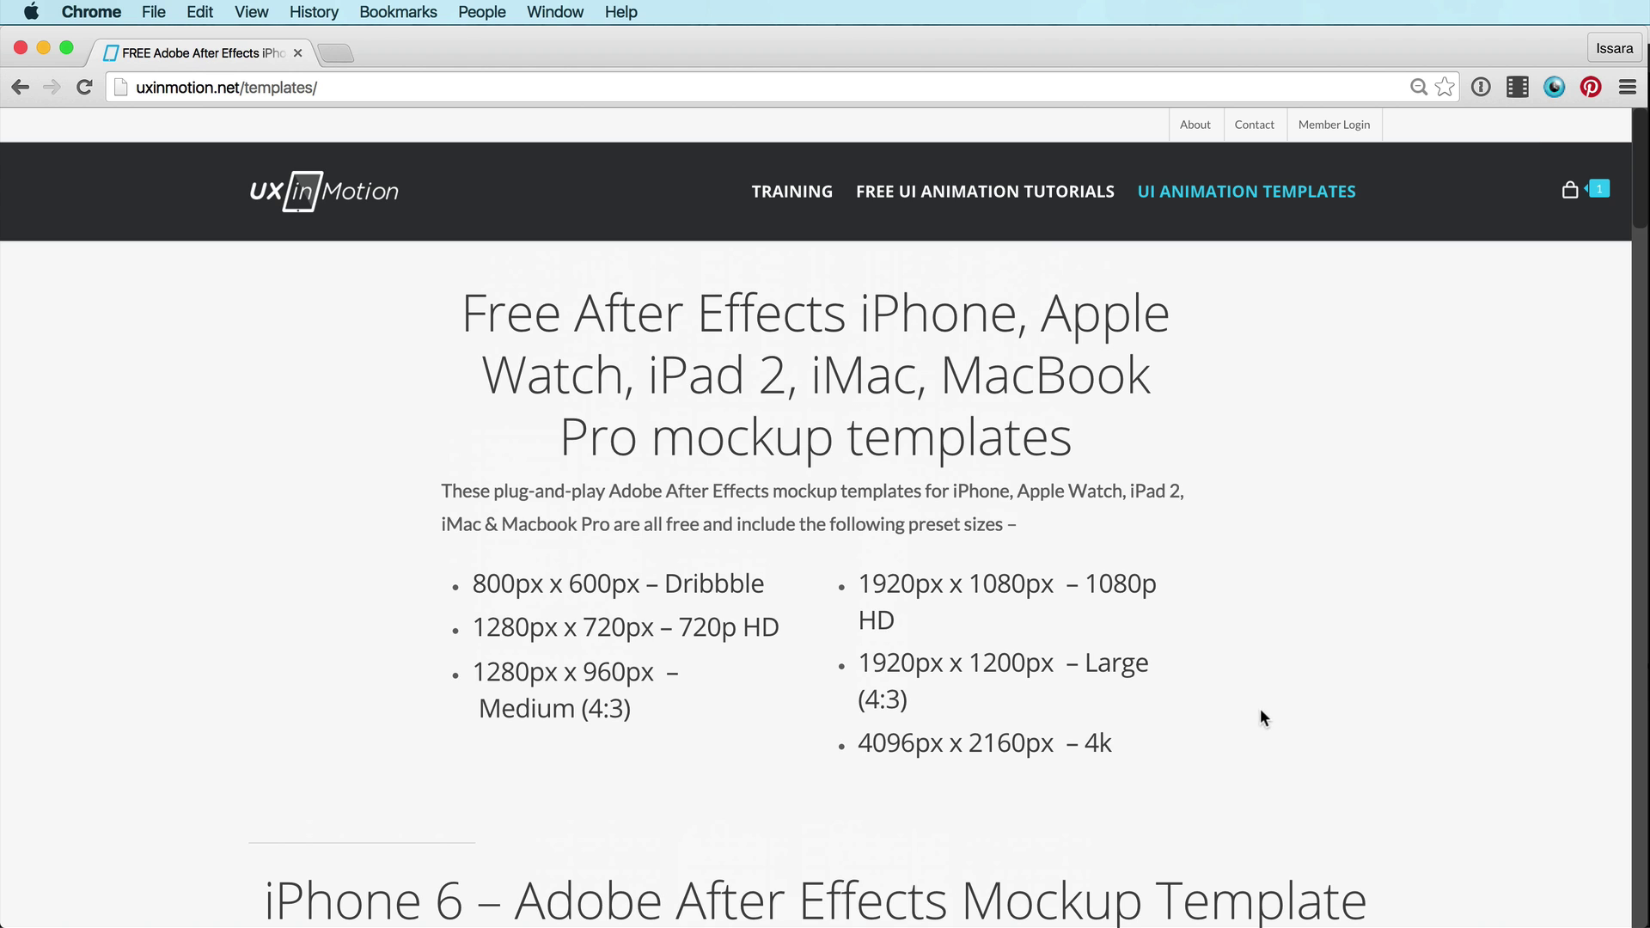
scroll(1261, 717, "down", 8)
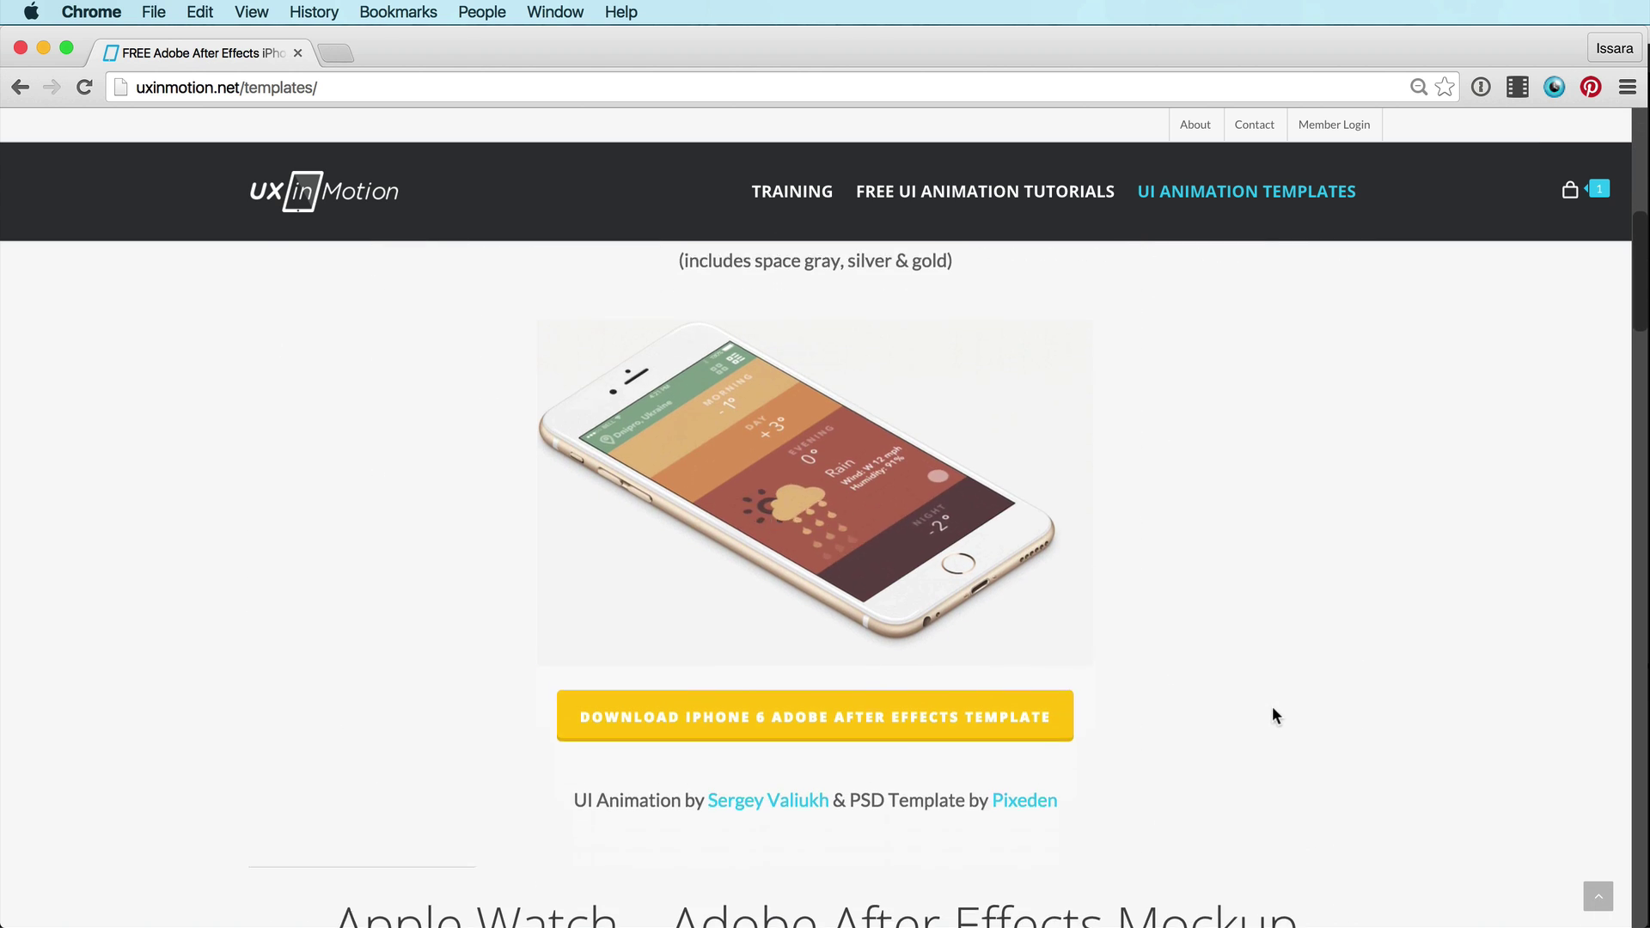
left_click(873, 712)
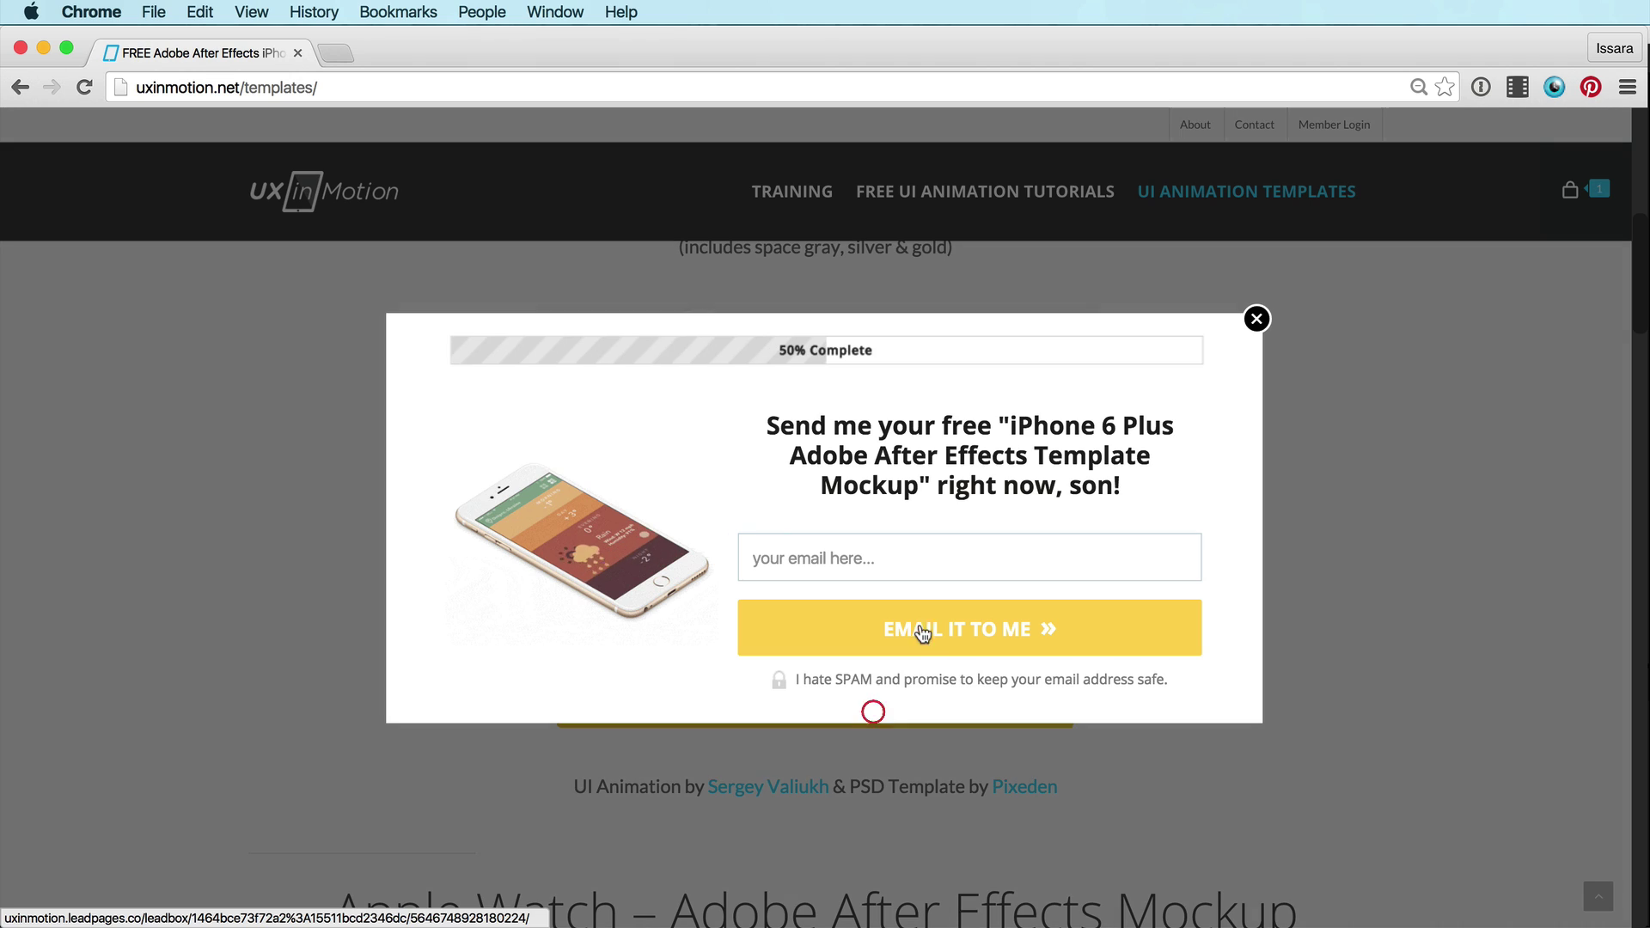
left_click(814, 554)
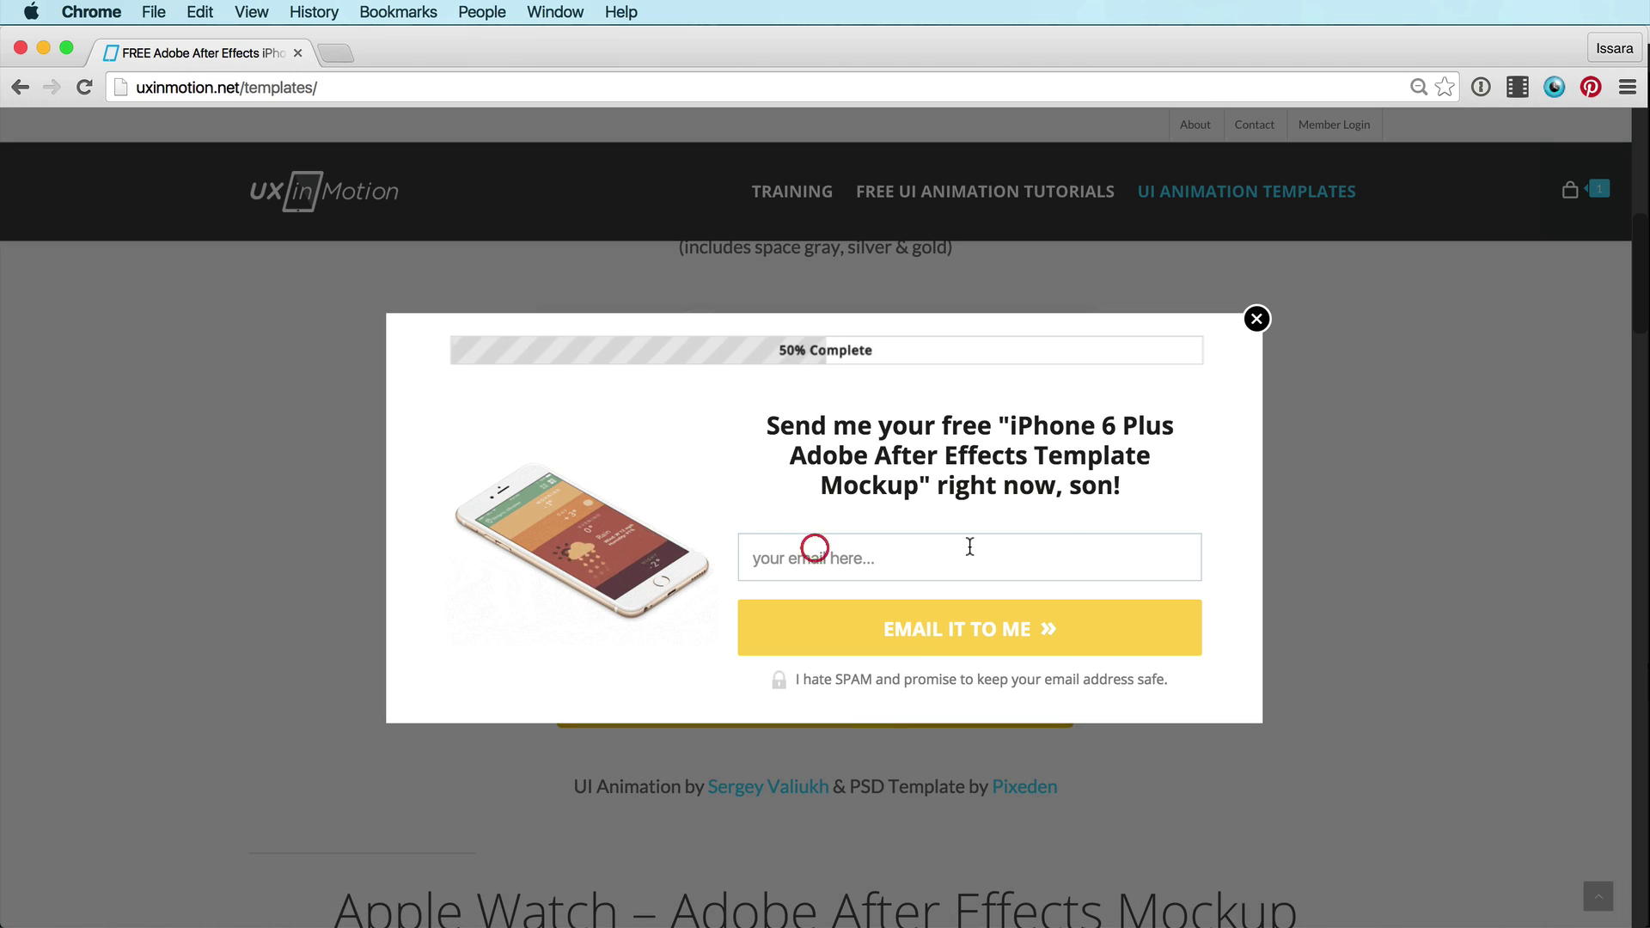
left_click(1256, 319)
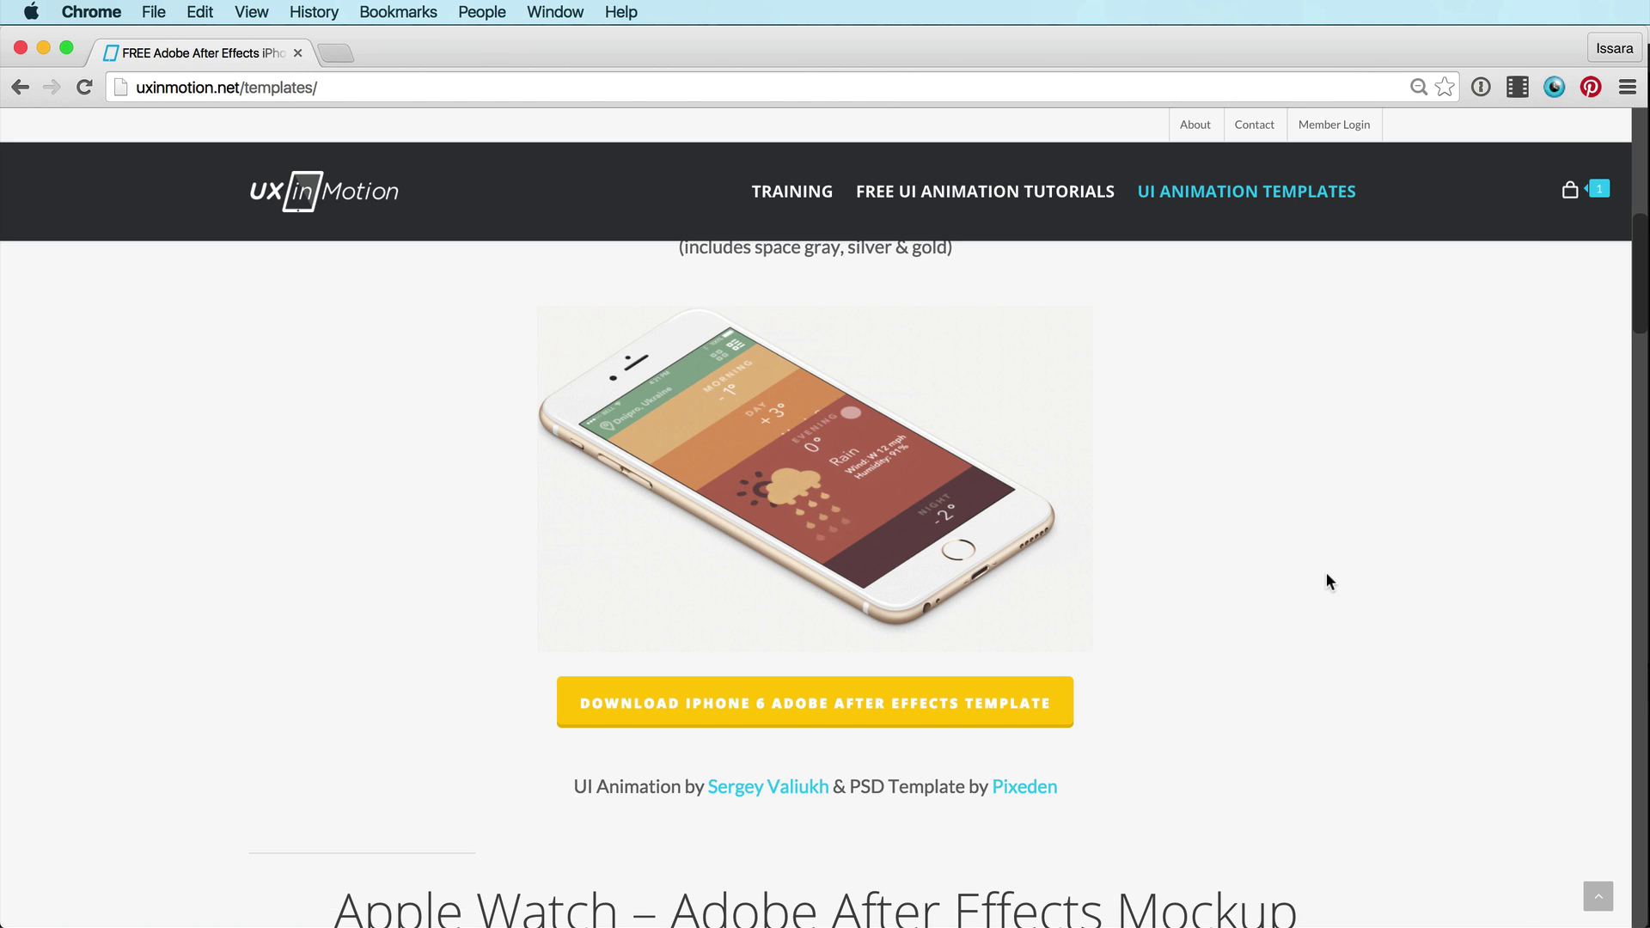
scroll(1301, 563, "up", 3)
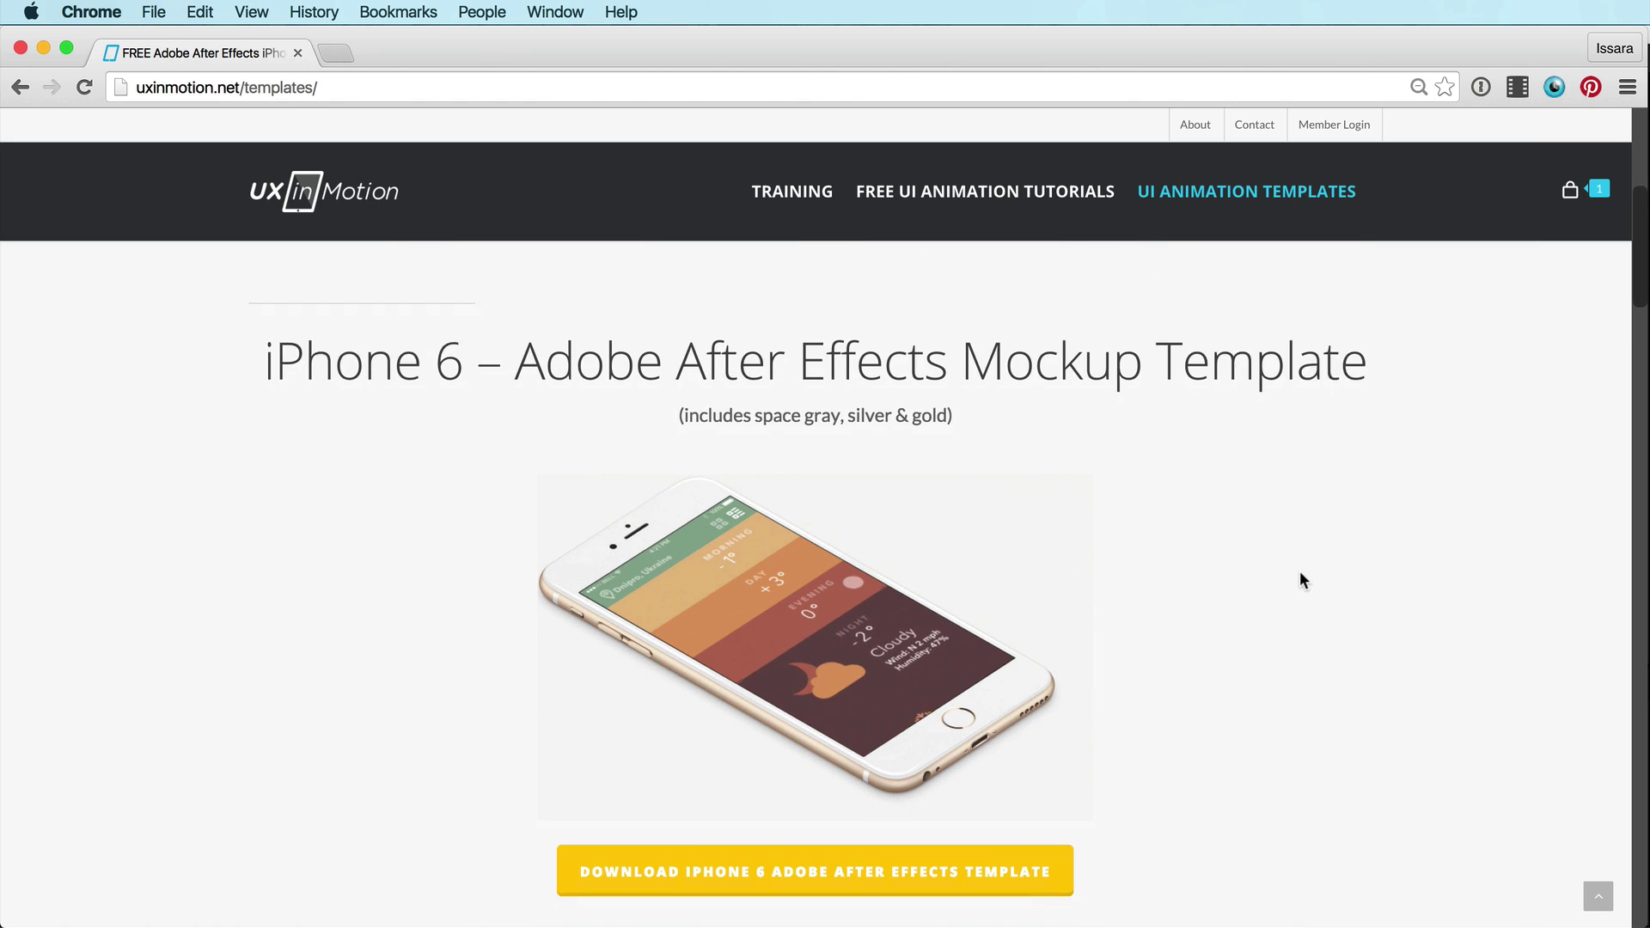
scroll(1299, 571, "down", 1)
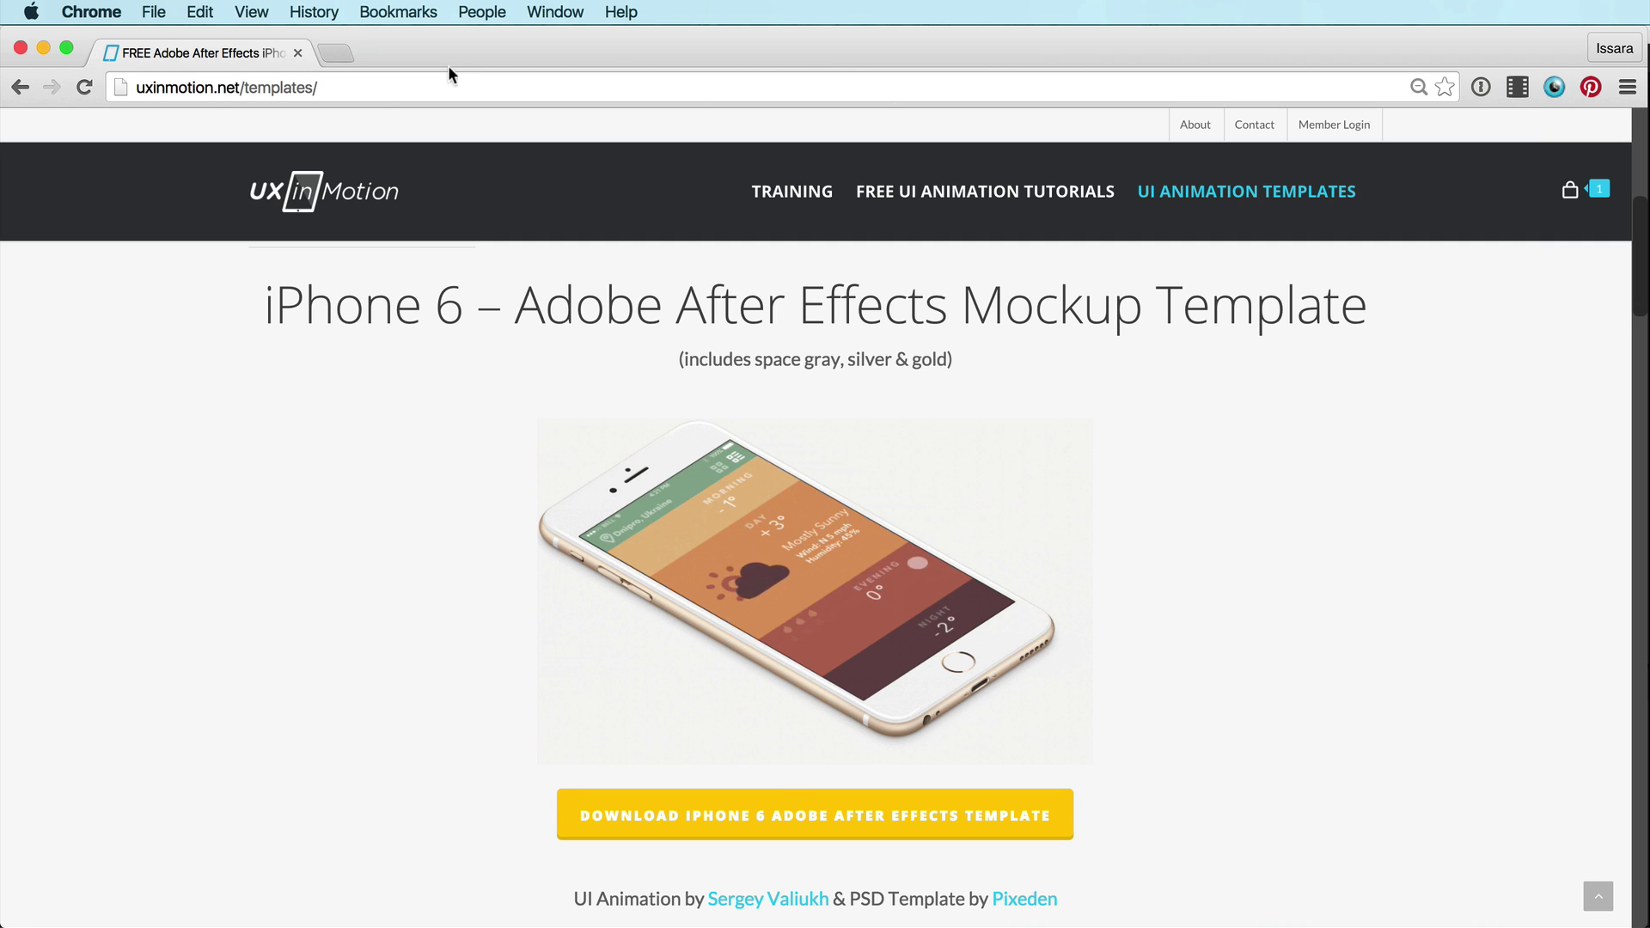
Search Google Images for iphone 6, filtered to large images only
key("super+t")
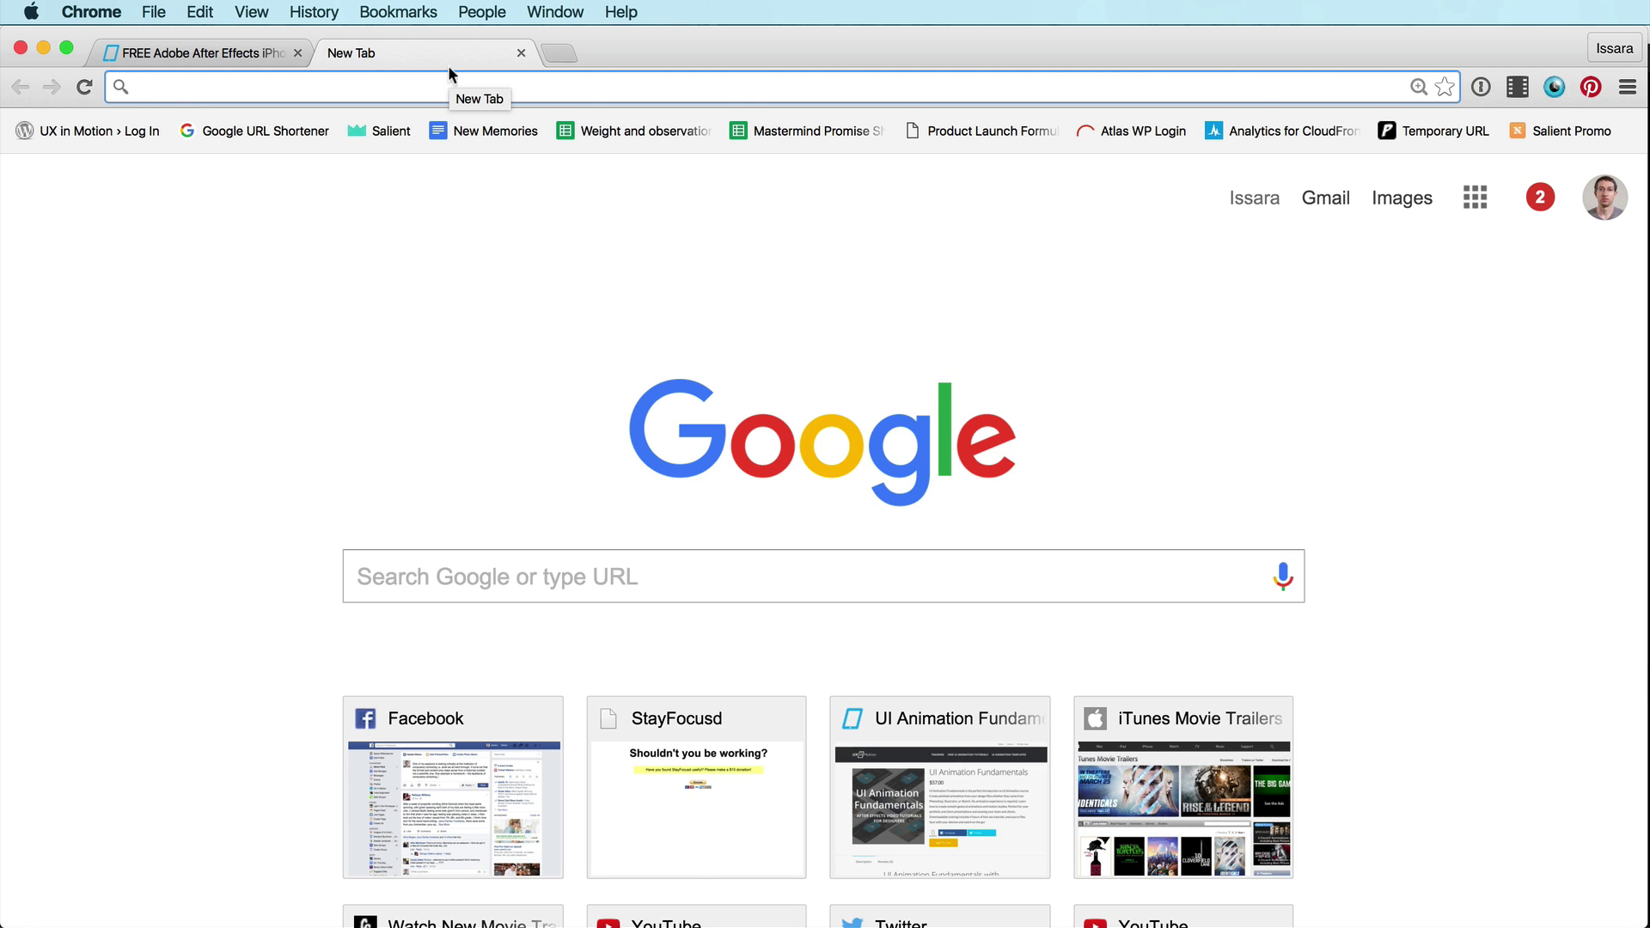
type("iphone 6")
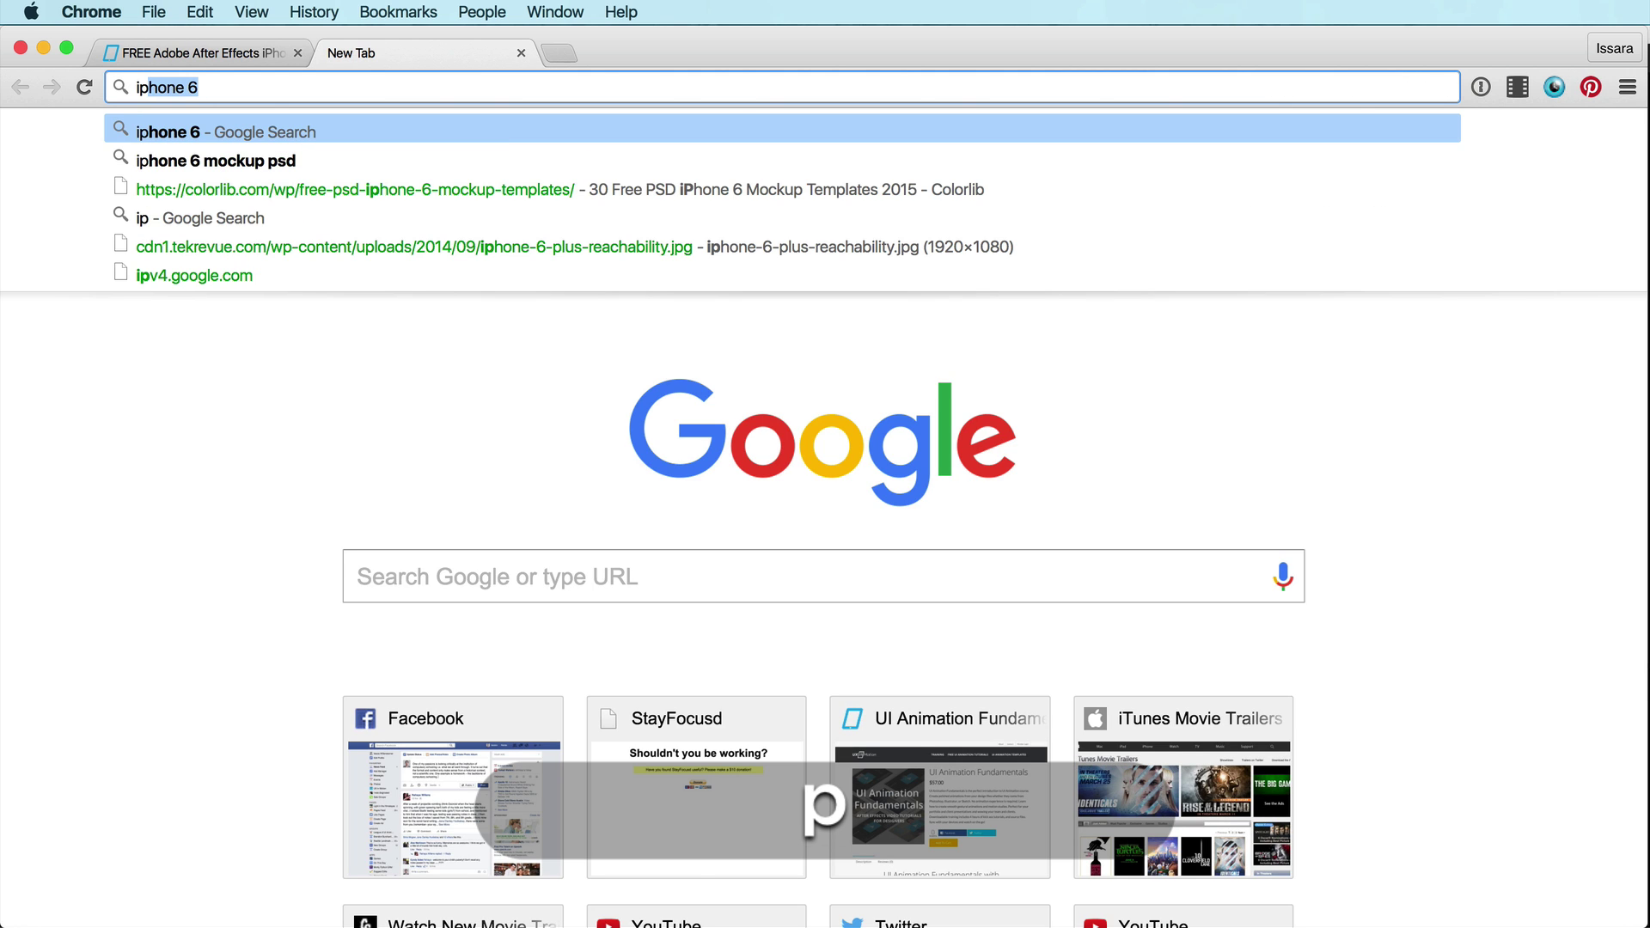
key("Return")
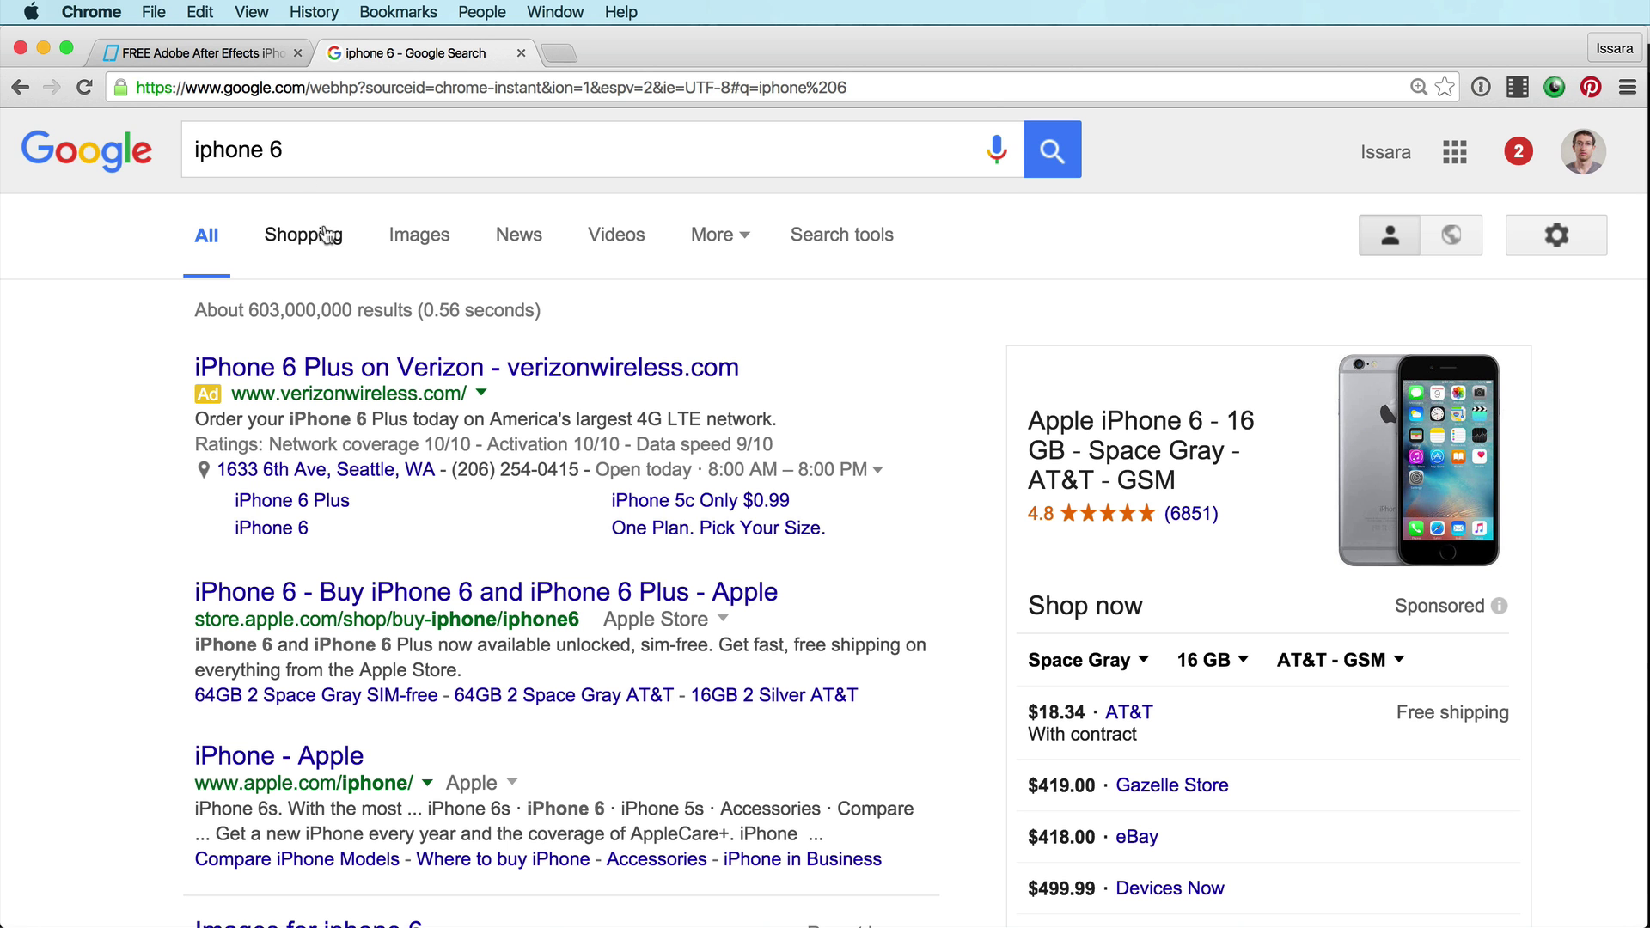
left_click(823, 237)
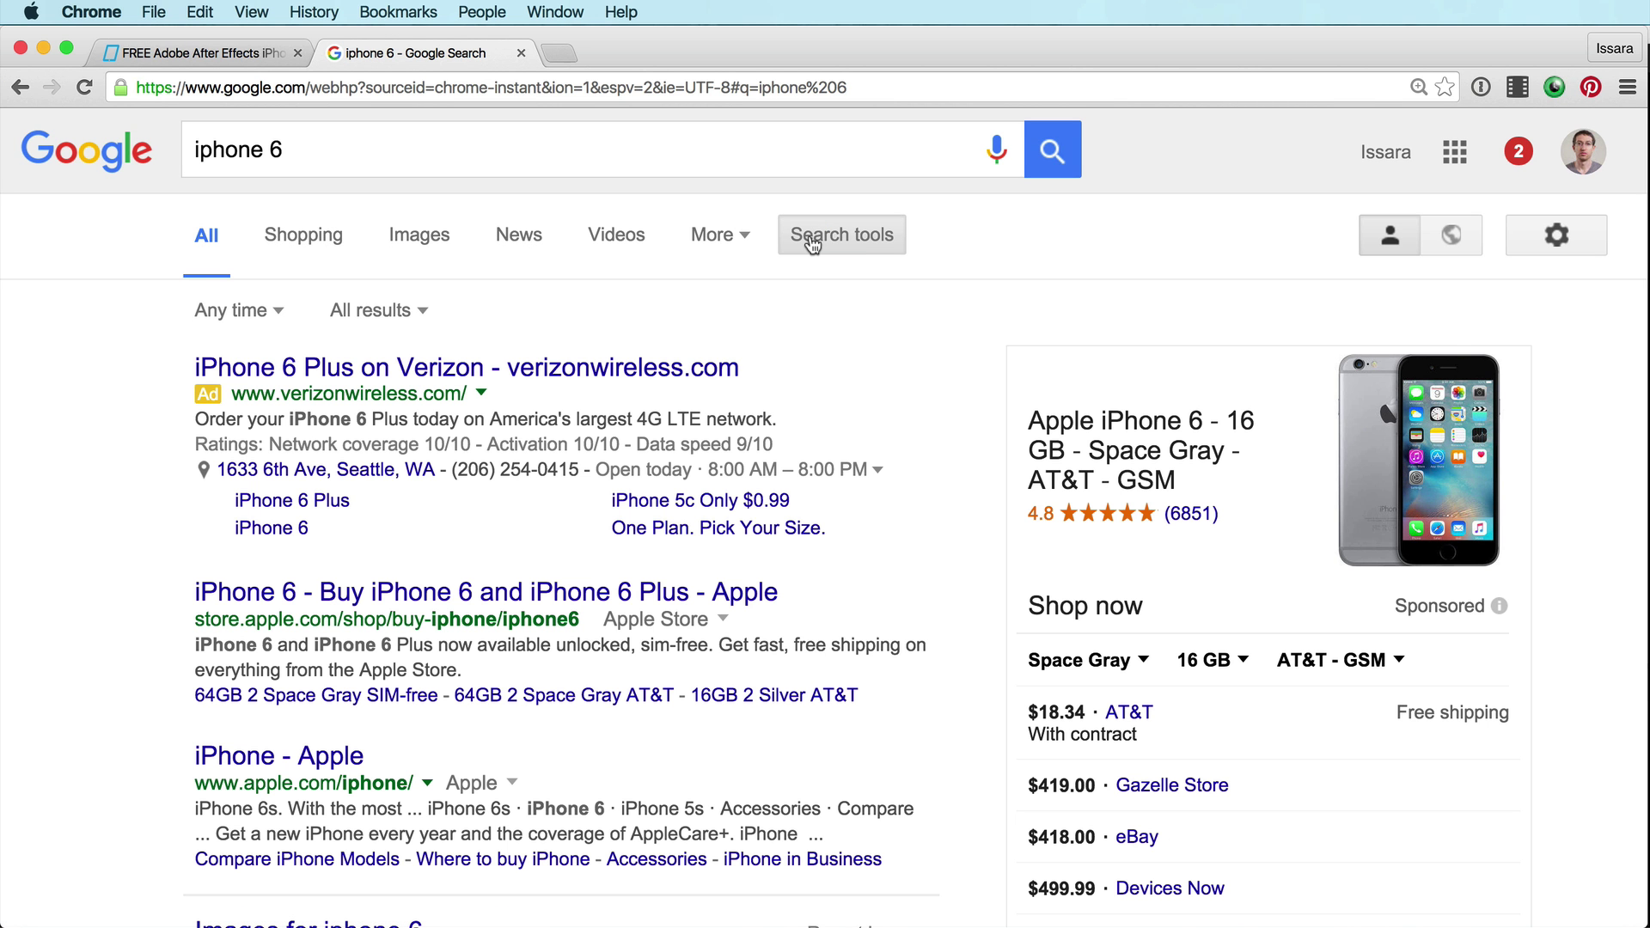
left_click(428, 239)
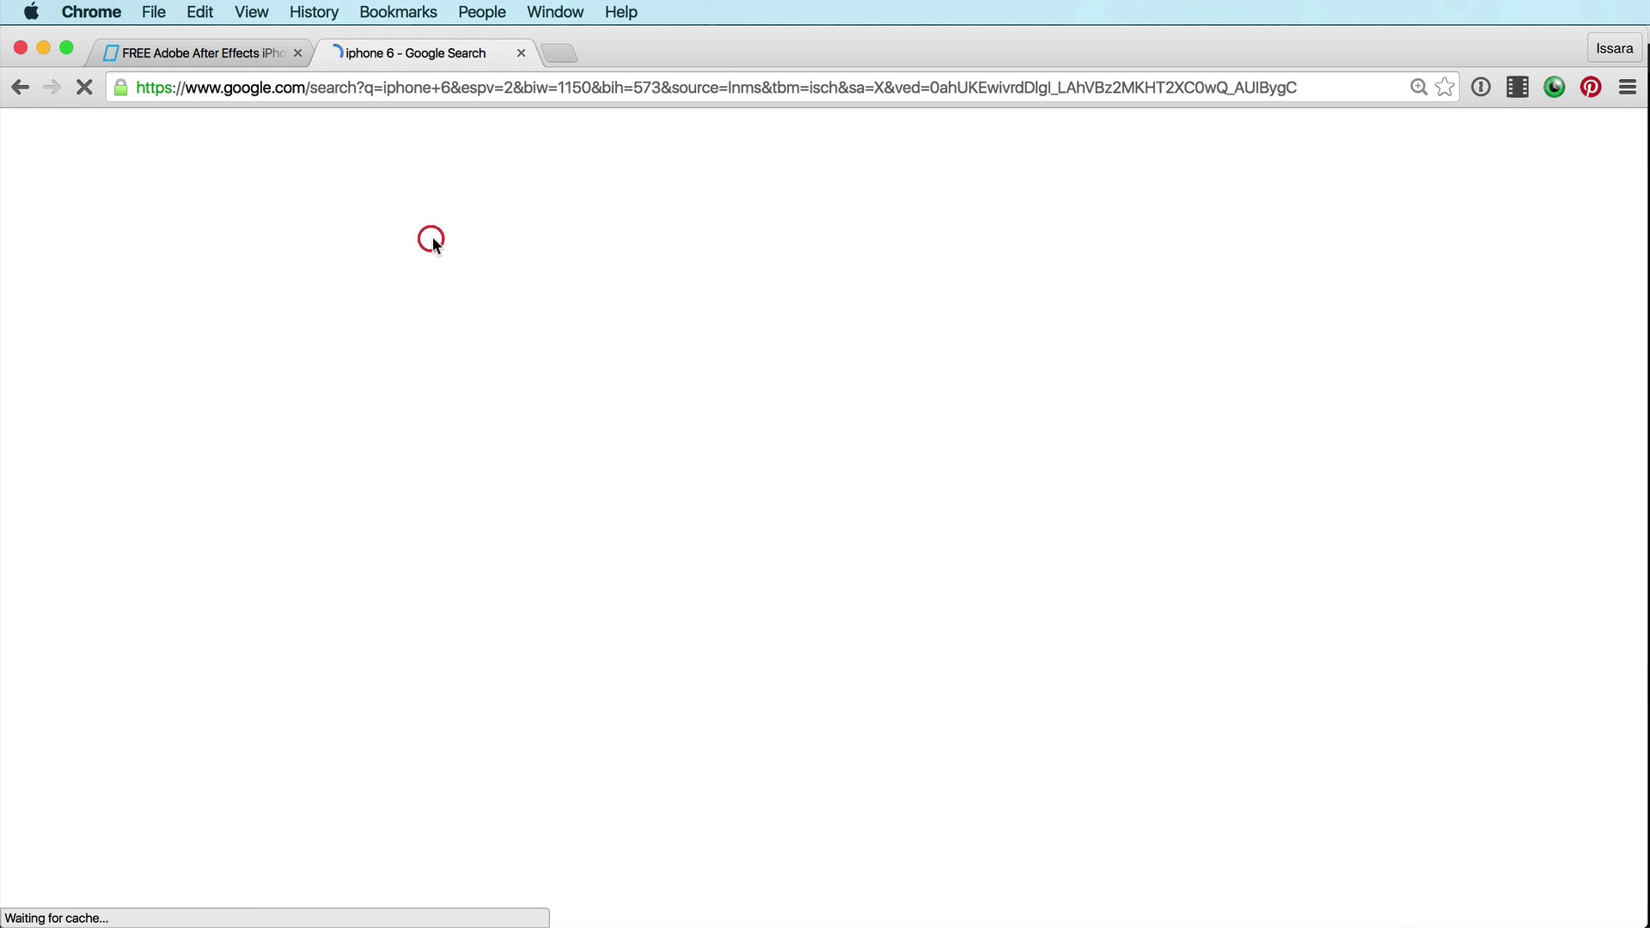
left_click(857, 255)
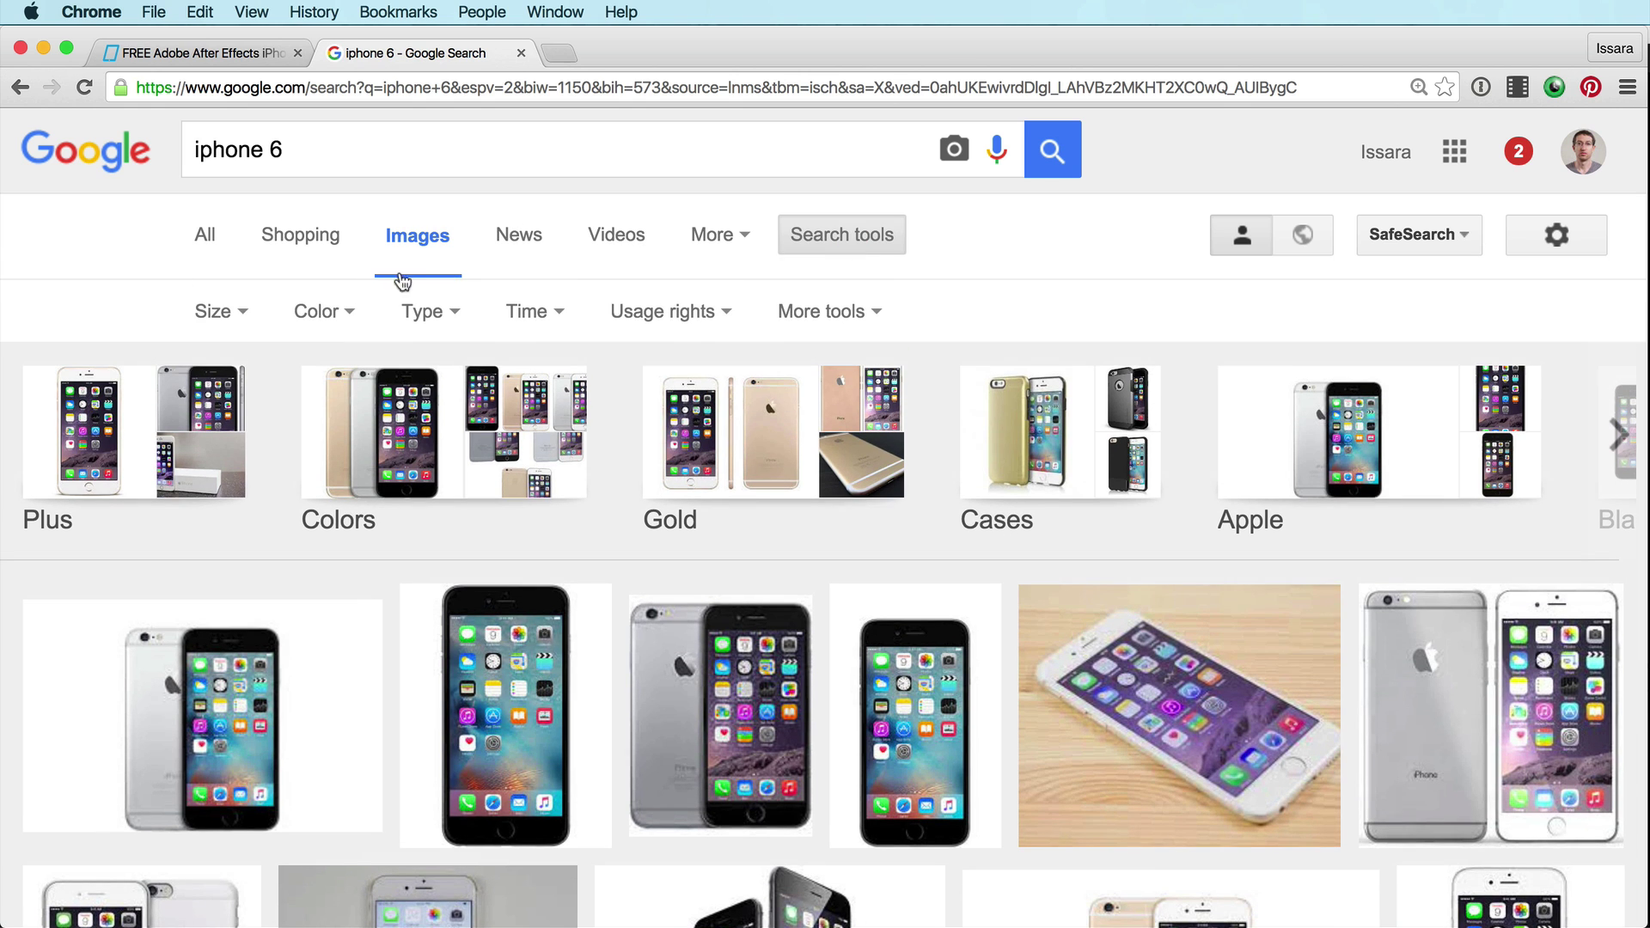
left_click(232, 314)
left_click(234, 399)
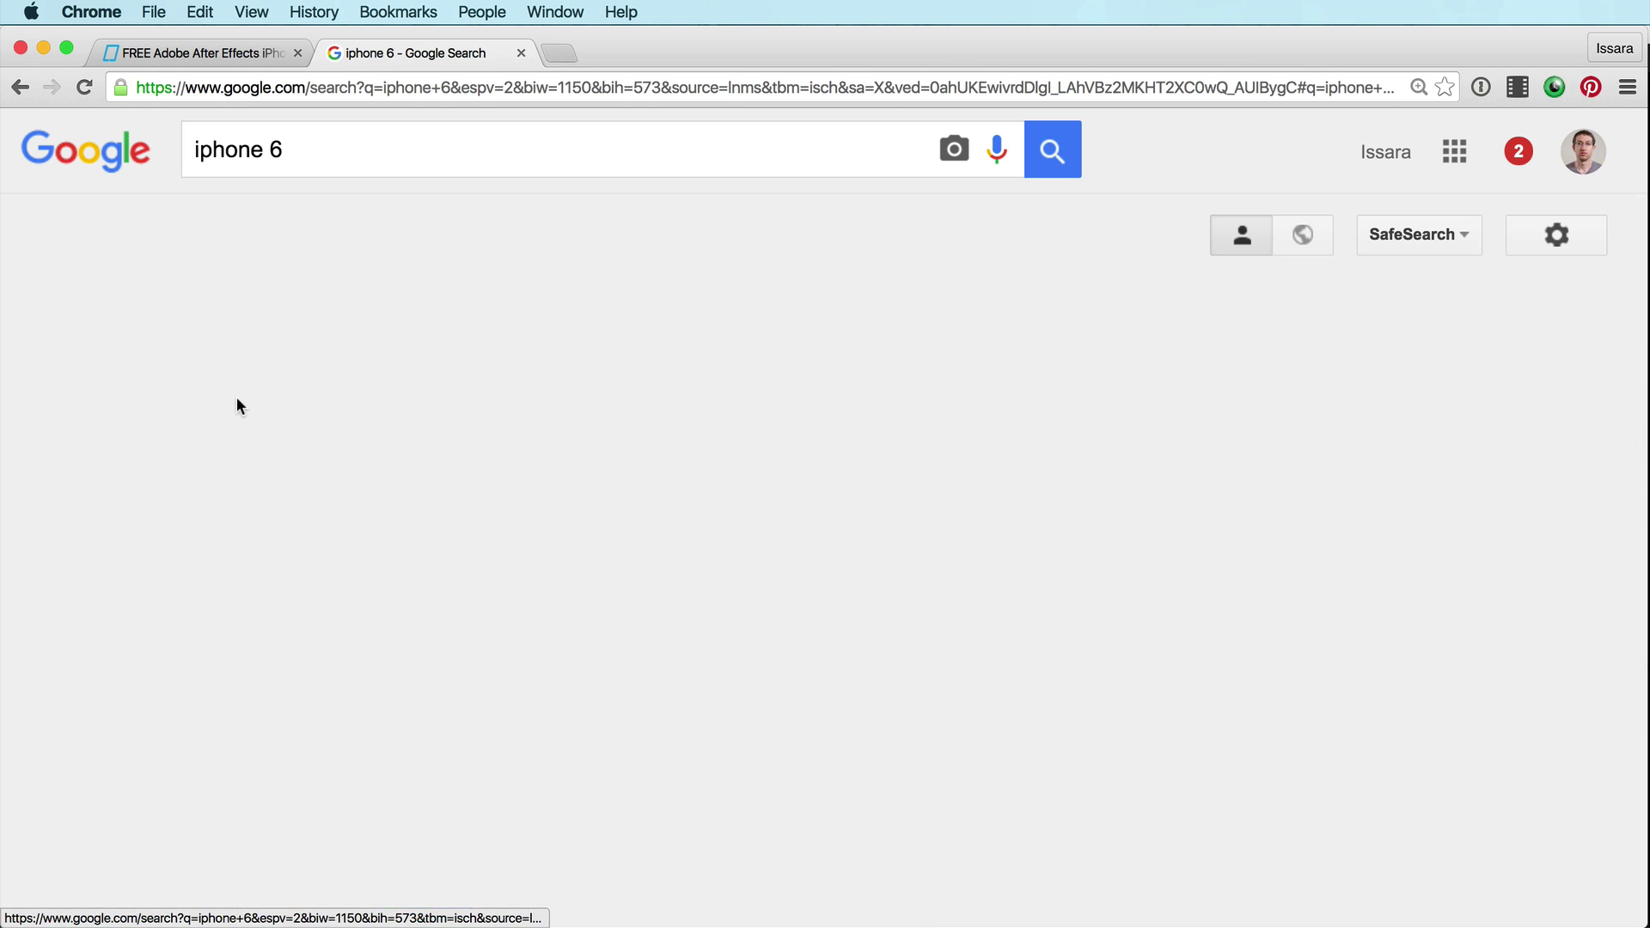
scroll(653, 532, "down", 10)
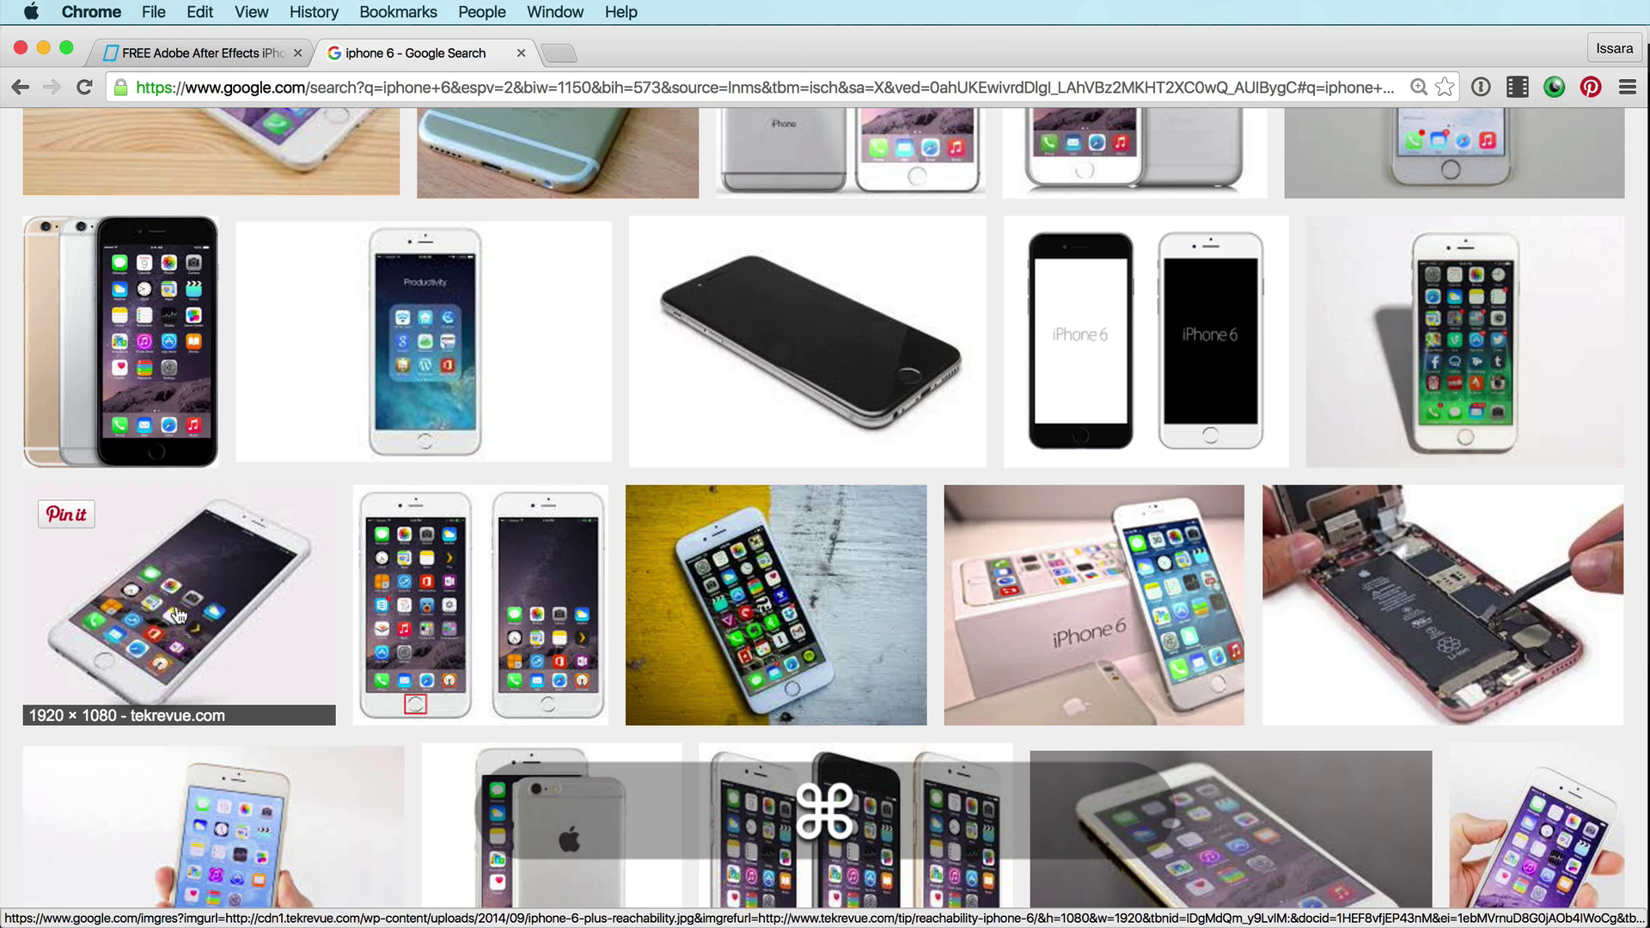
Open the angled iPhone image full size and save iphone-6-plus-reachability.jpg to the Desktop
left_click(273, 571, "super")
left_click(599, 55)
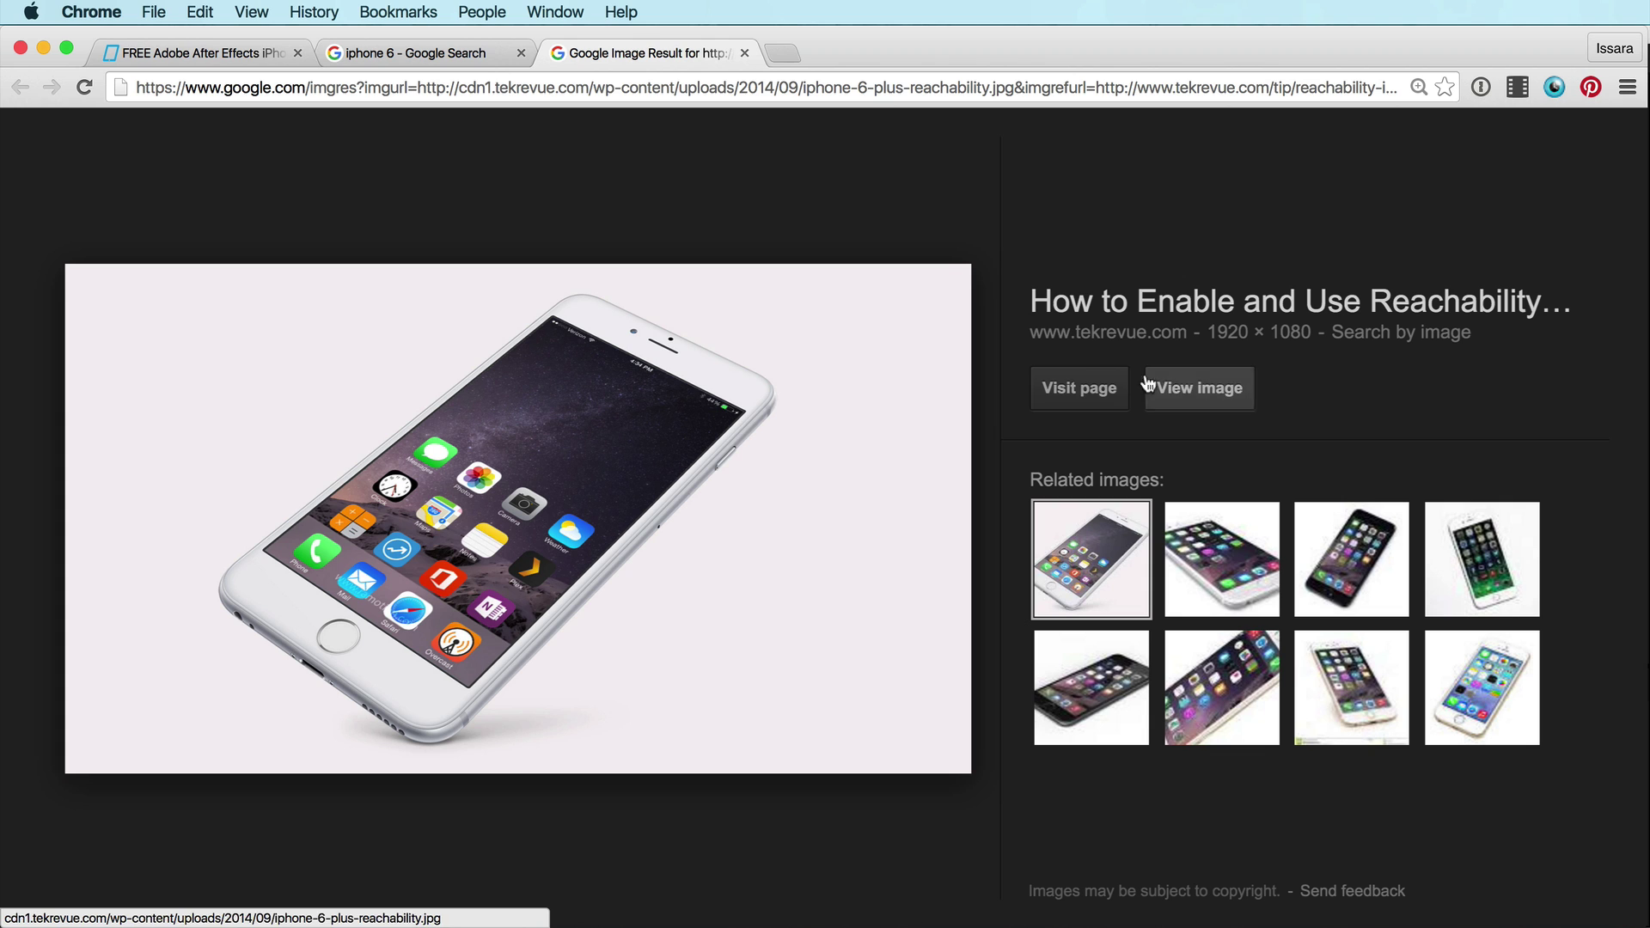
left_click(1191, 391)
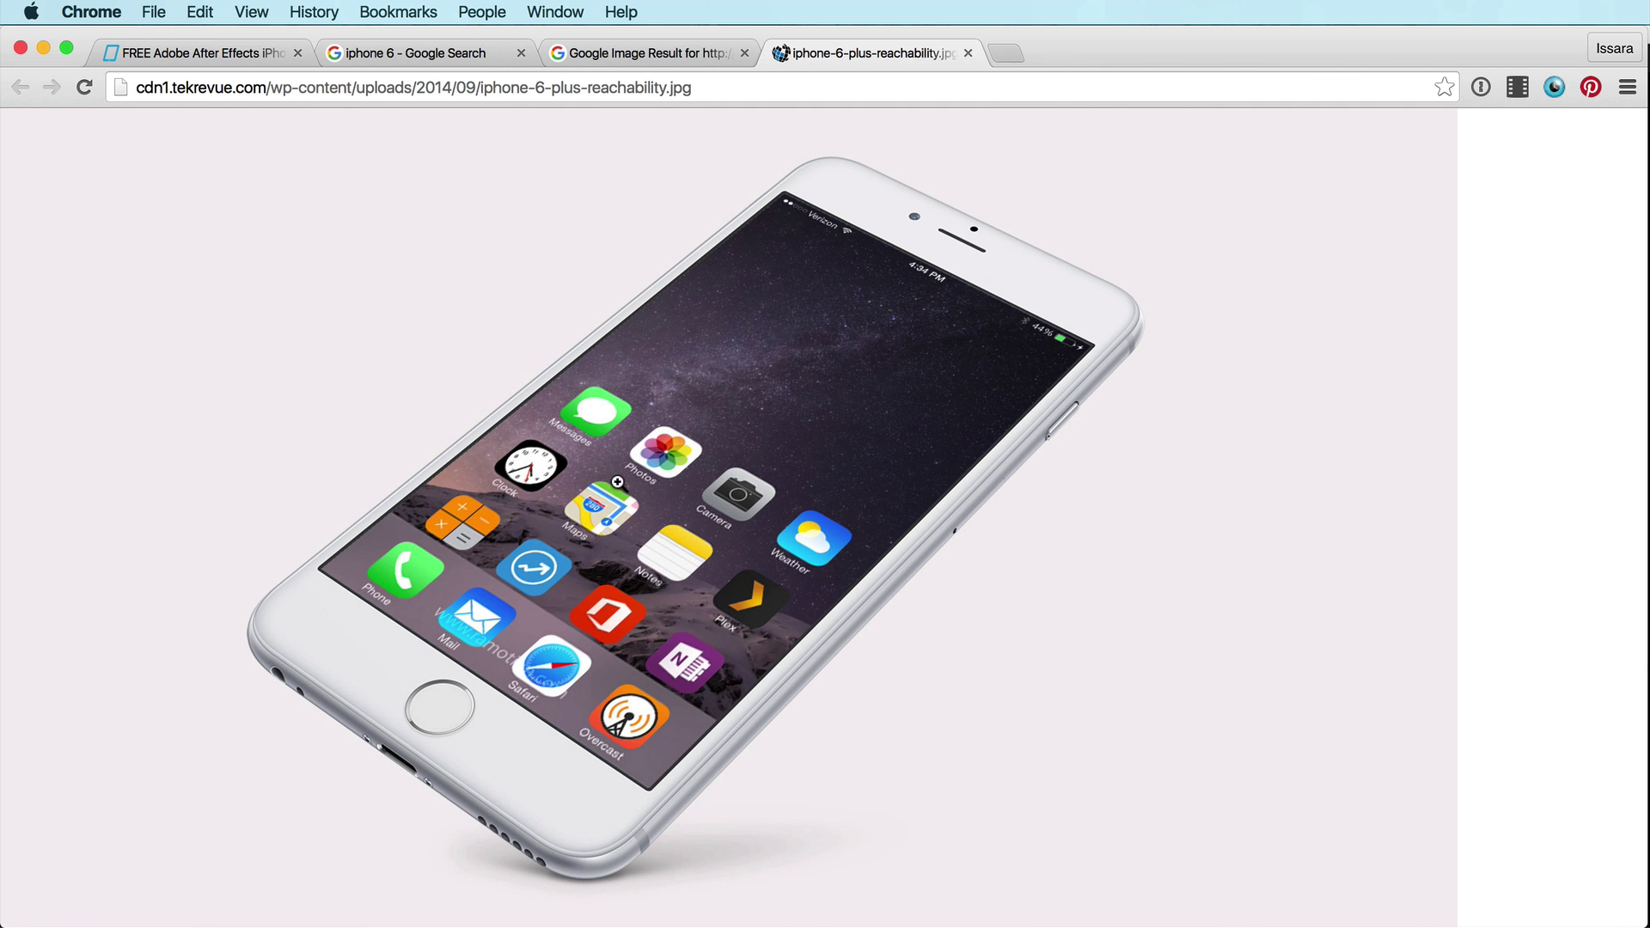
right_click(774, 454)
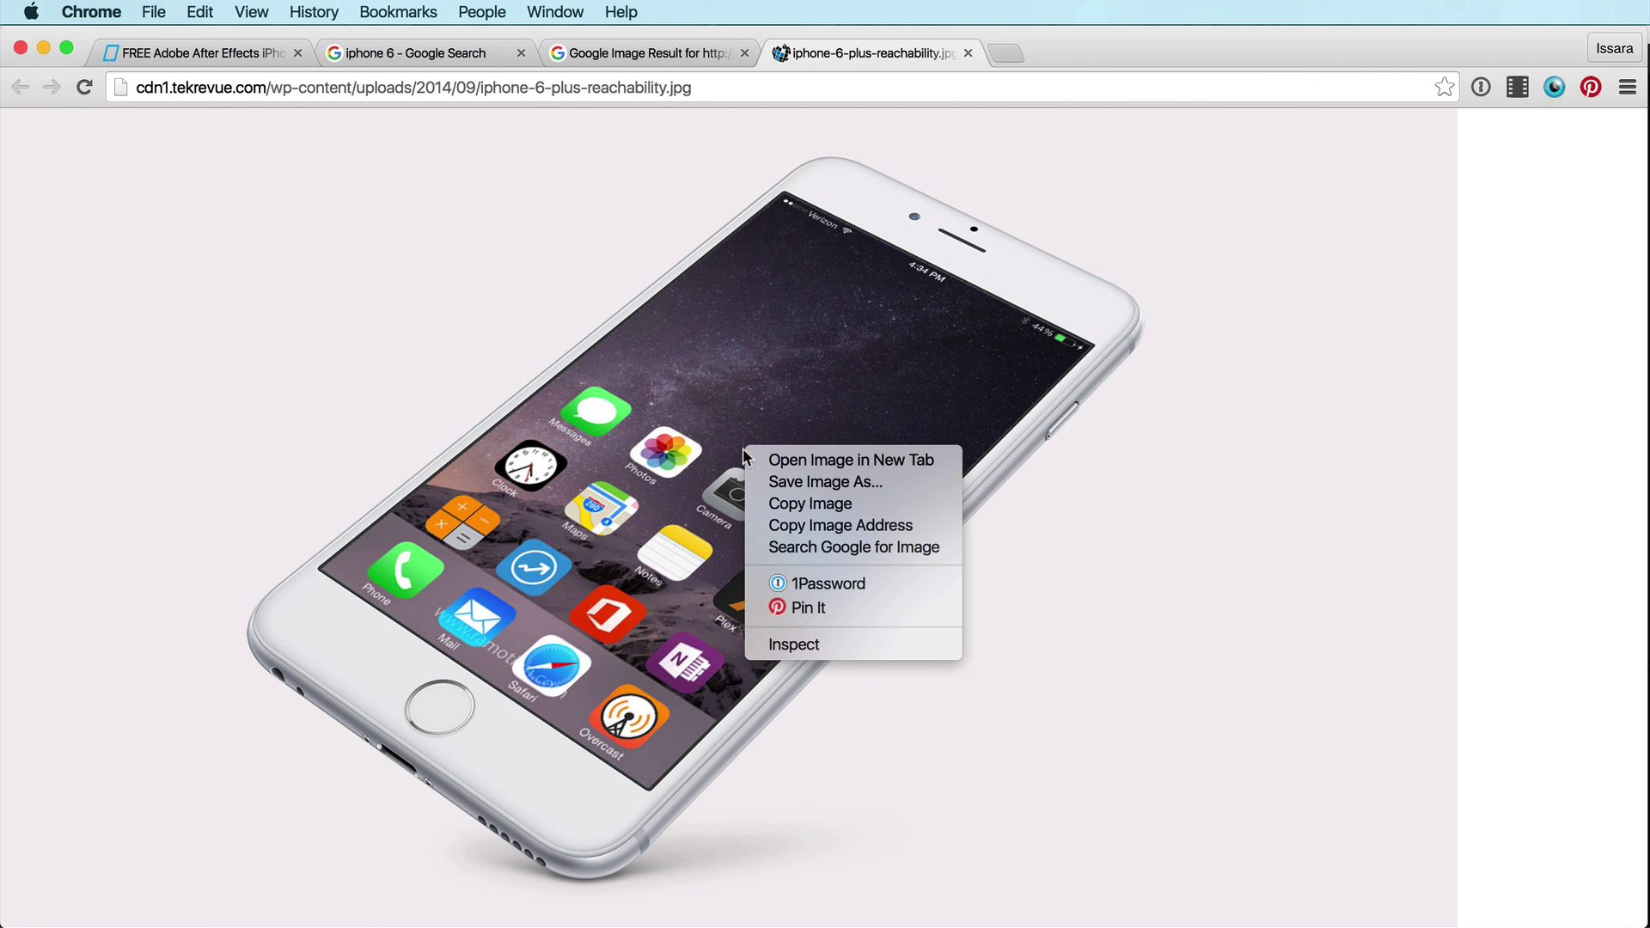
left_click(791, 481)
key("super+d")
key("super+Return")
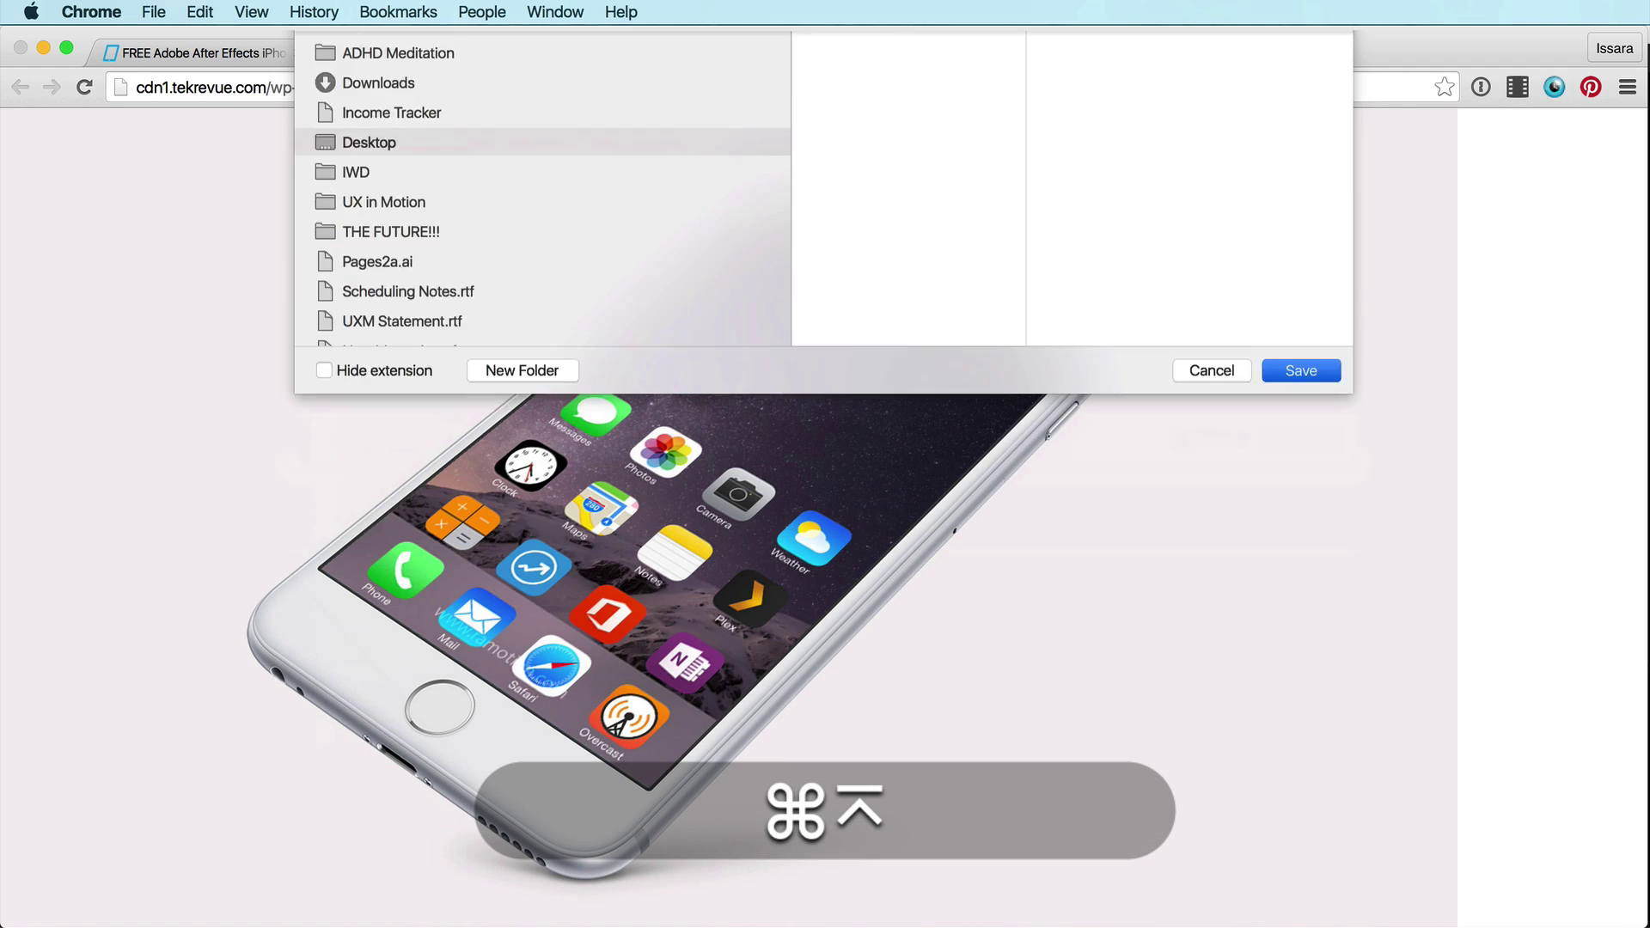
key("super+Tab")
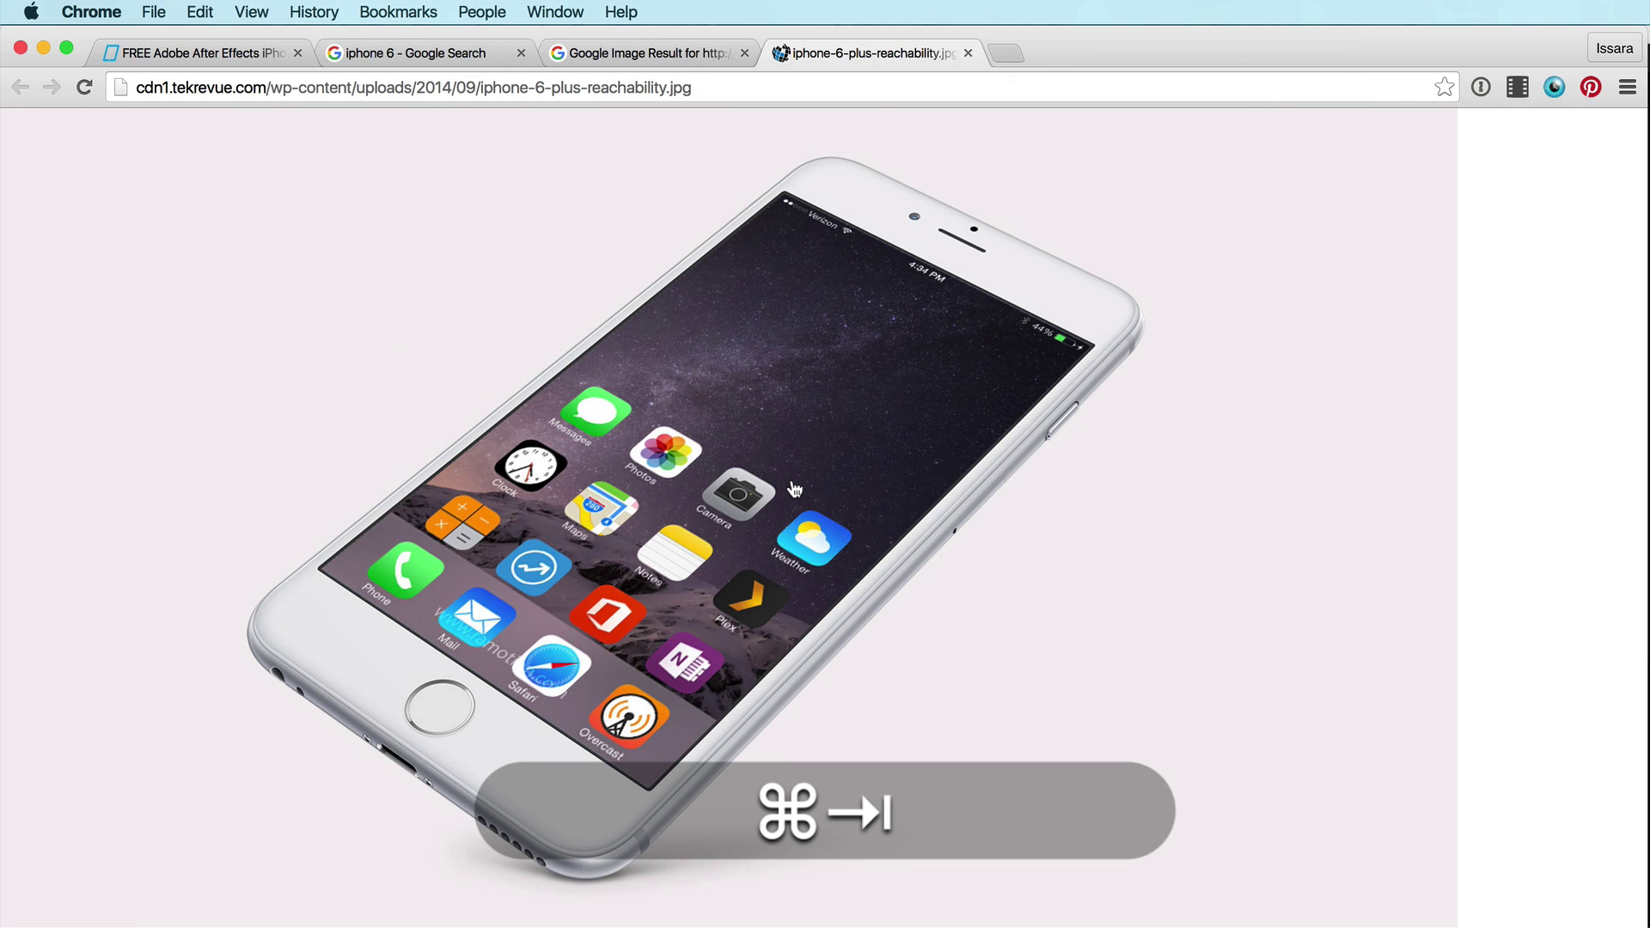
Open iphone-6-plus-reachability.jpg from the Desktop in Photoshop
key("super+o")
key("super+d")
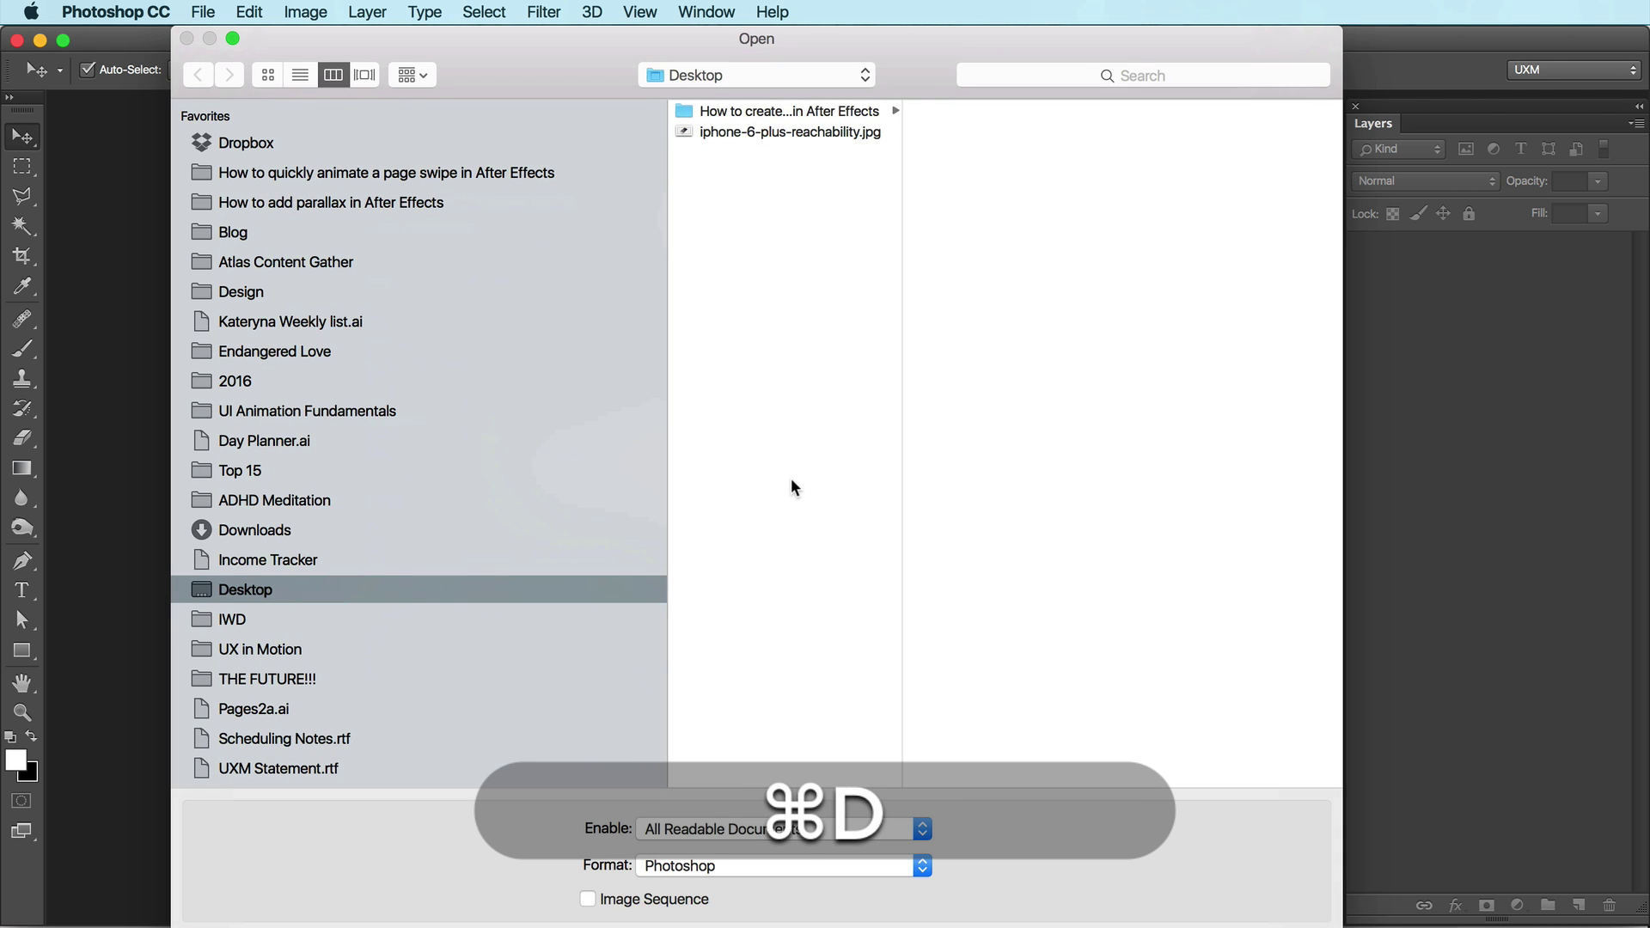
key("Down")
key("Return")
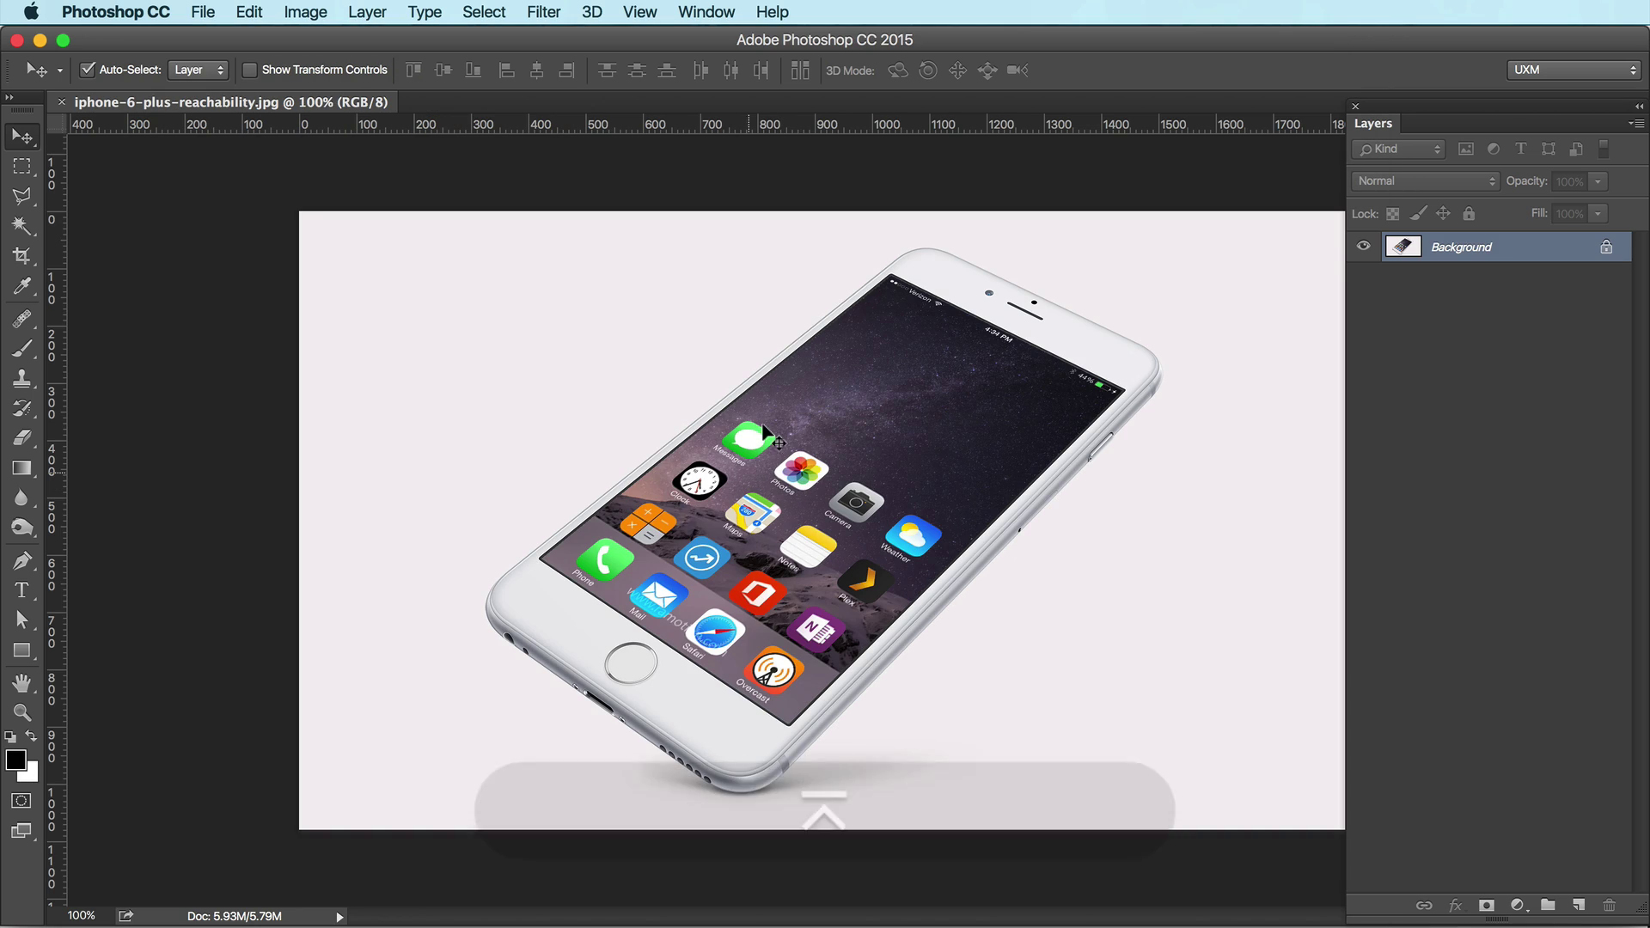
Place vertical and horizontal guides exactly on the screen's left corner
key("z")
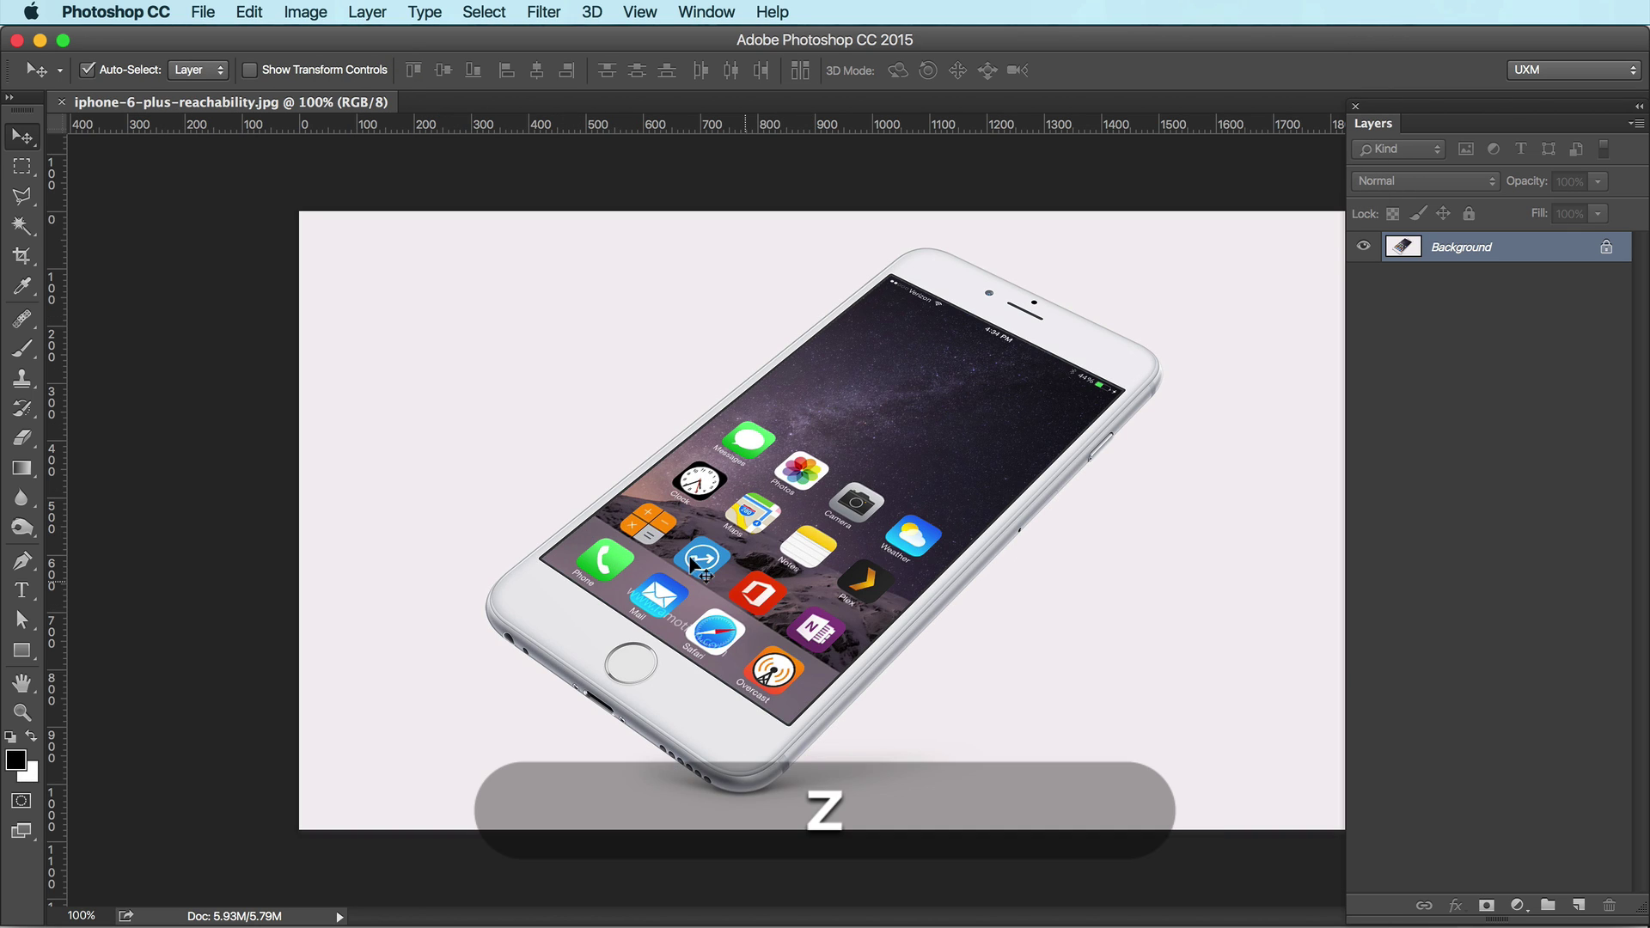
left_click_drag(629, 516, 632, 611)
key("v")
scroll(632, 612, "down", 5)
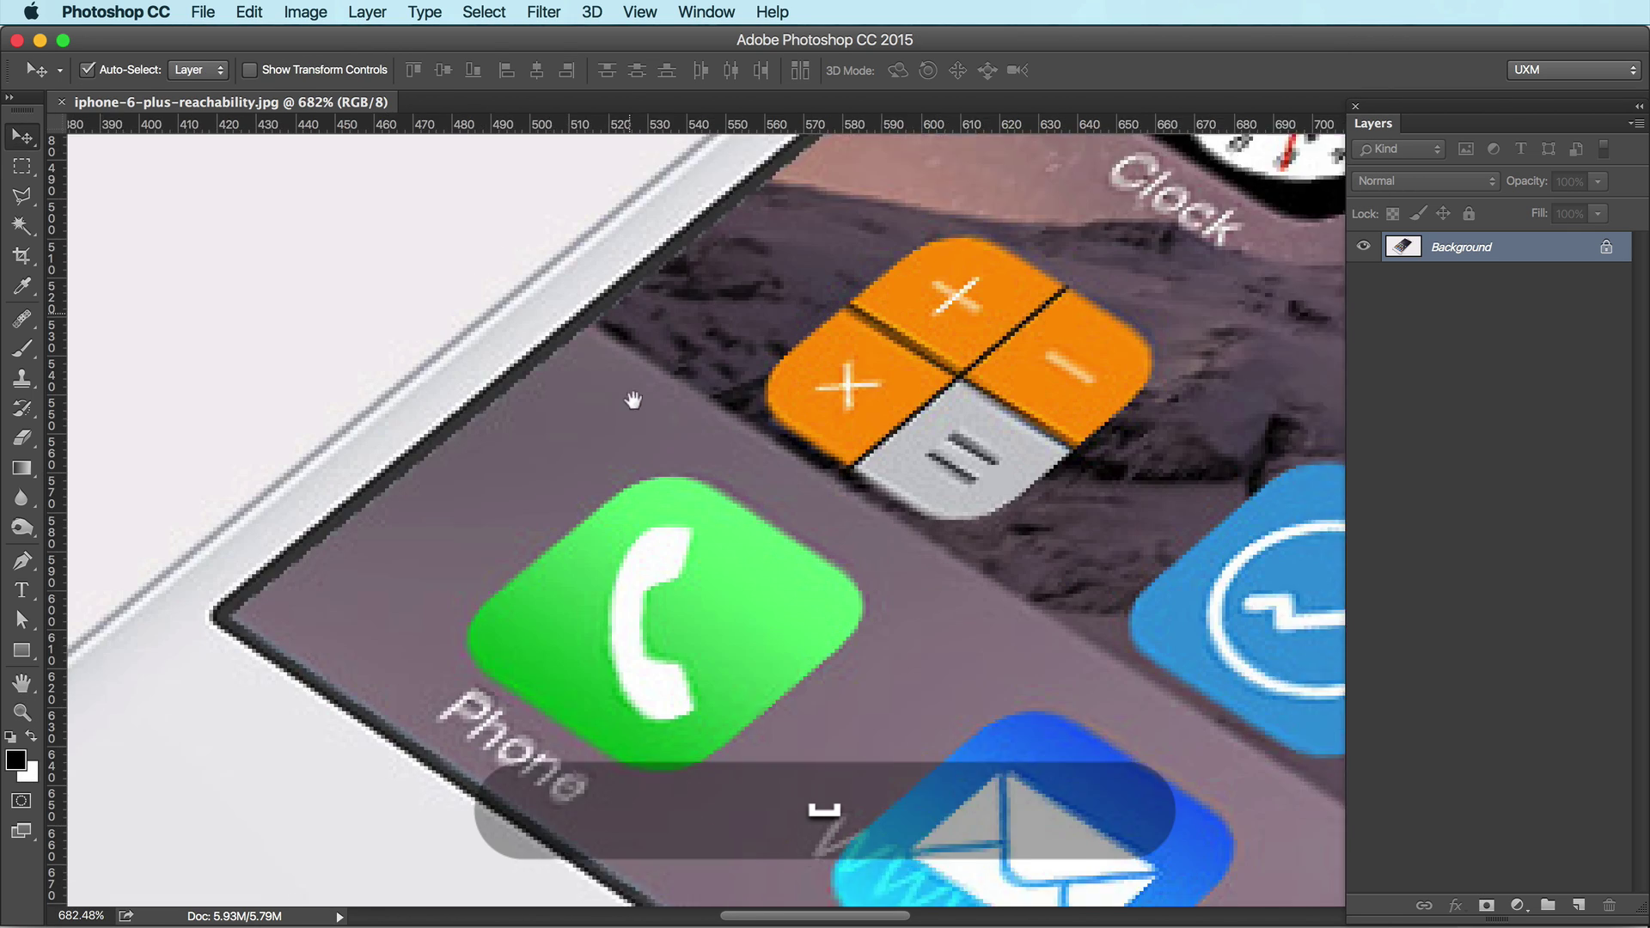
scroll(634, 393, "left", 4)
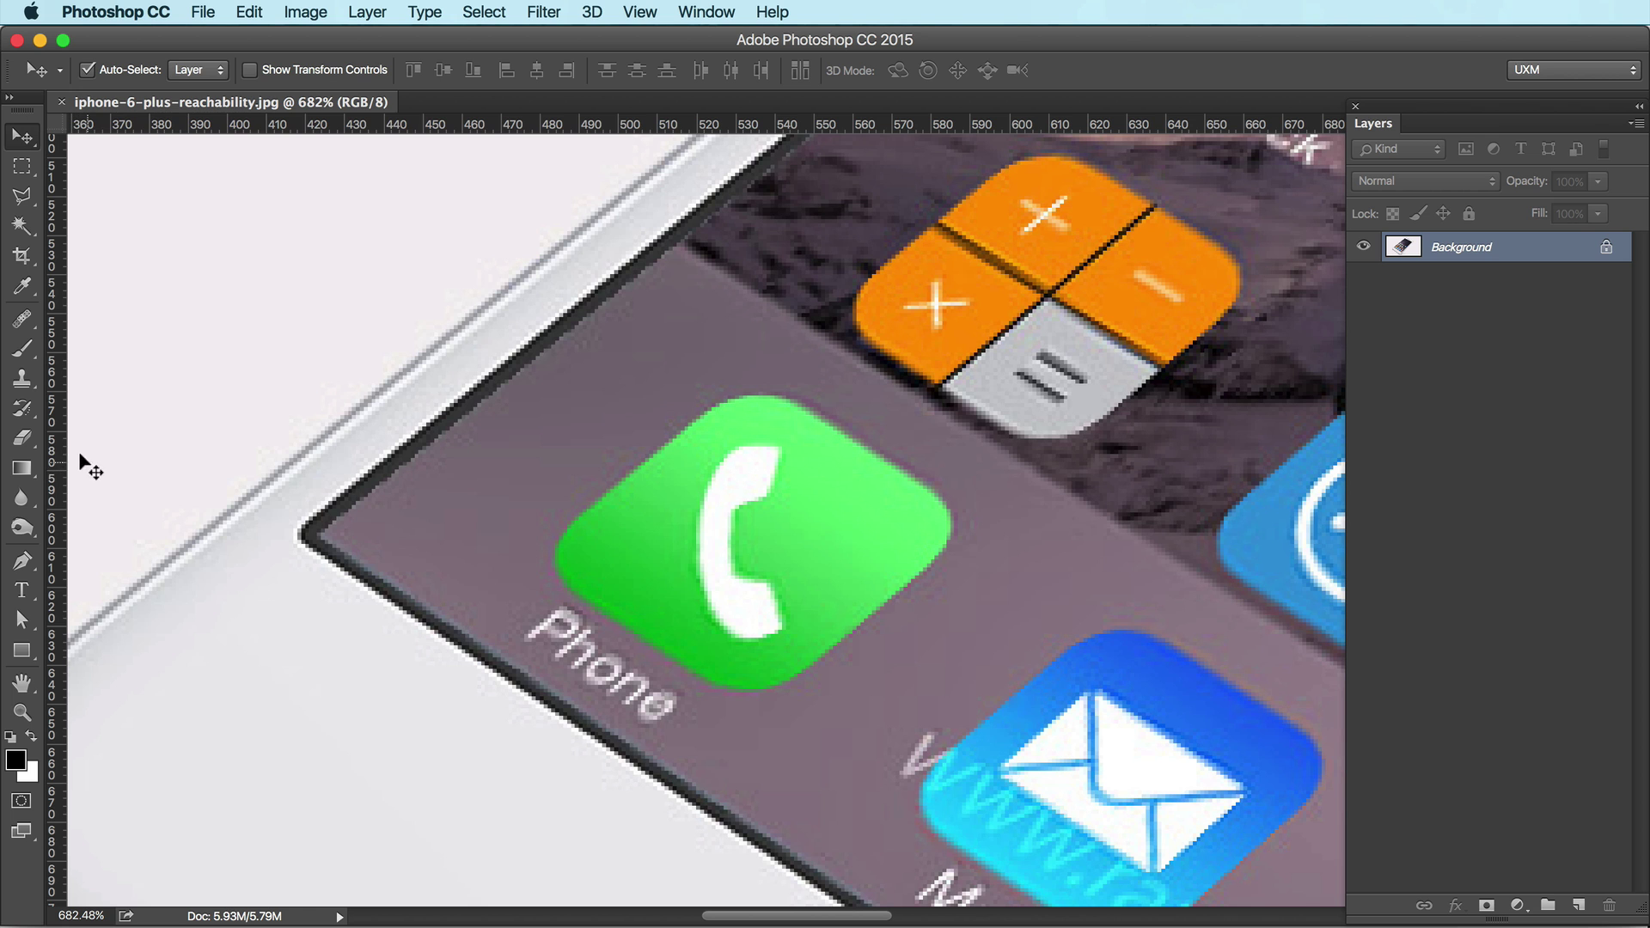
left_click_drag(56, 469, 315, 461)
key("z")
left_click_drag(357, 541, 506, 566)
key("v")
key("space")
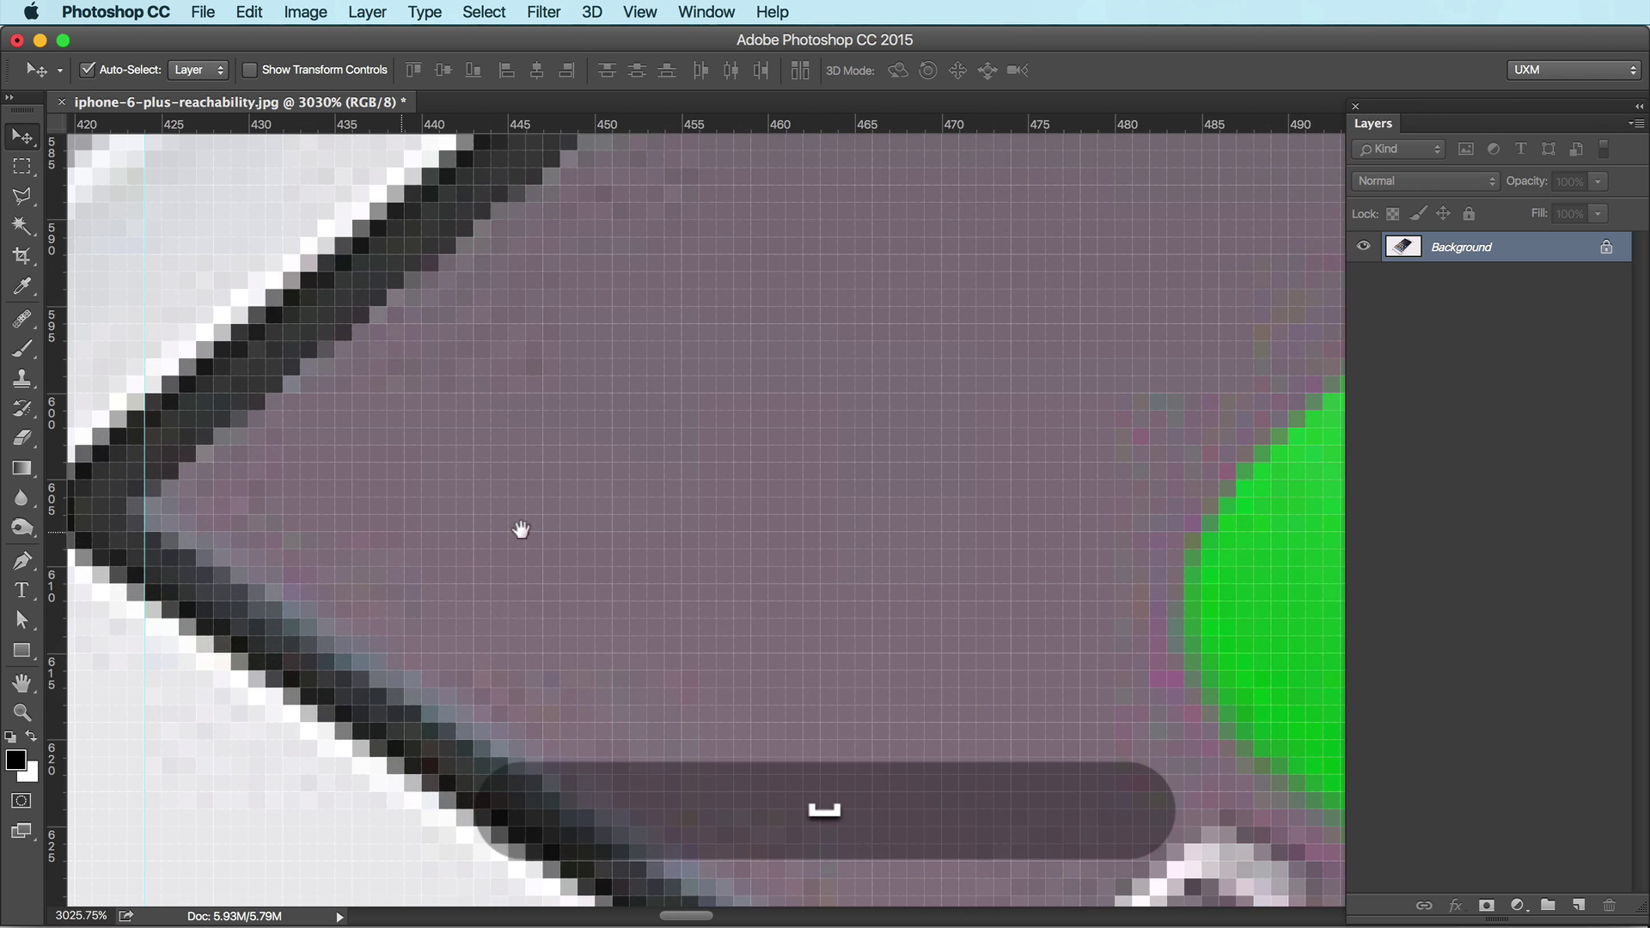
left_click_drag(362, 435, 351, 410)
left_click_drag(554, 132, 524, 516)
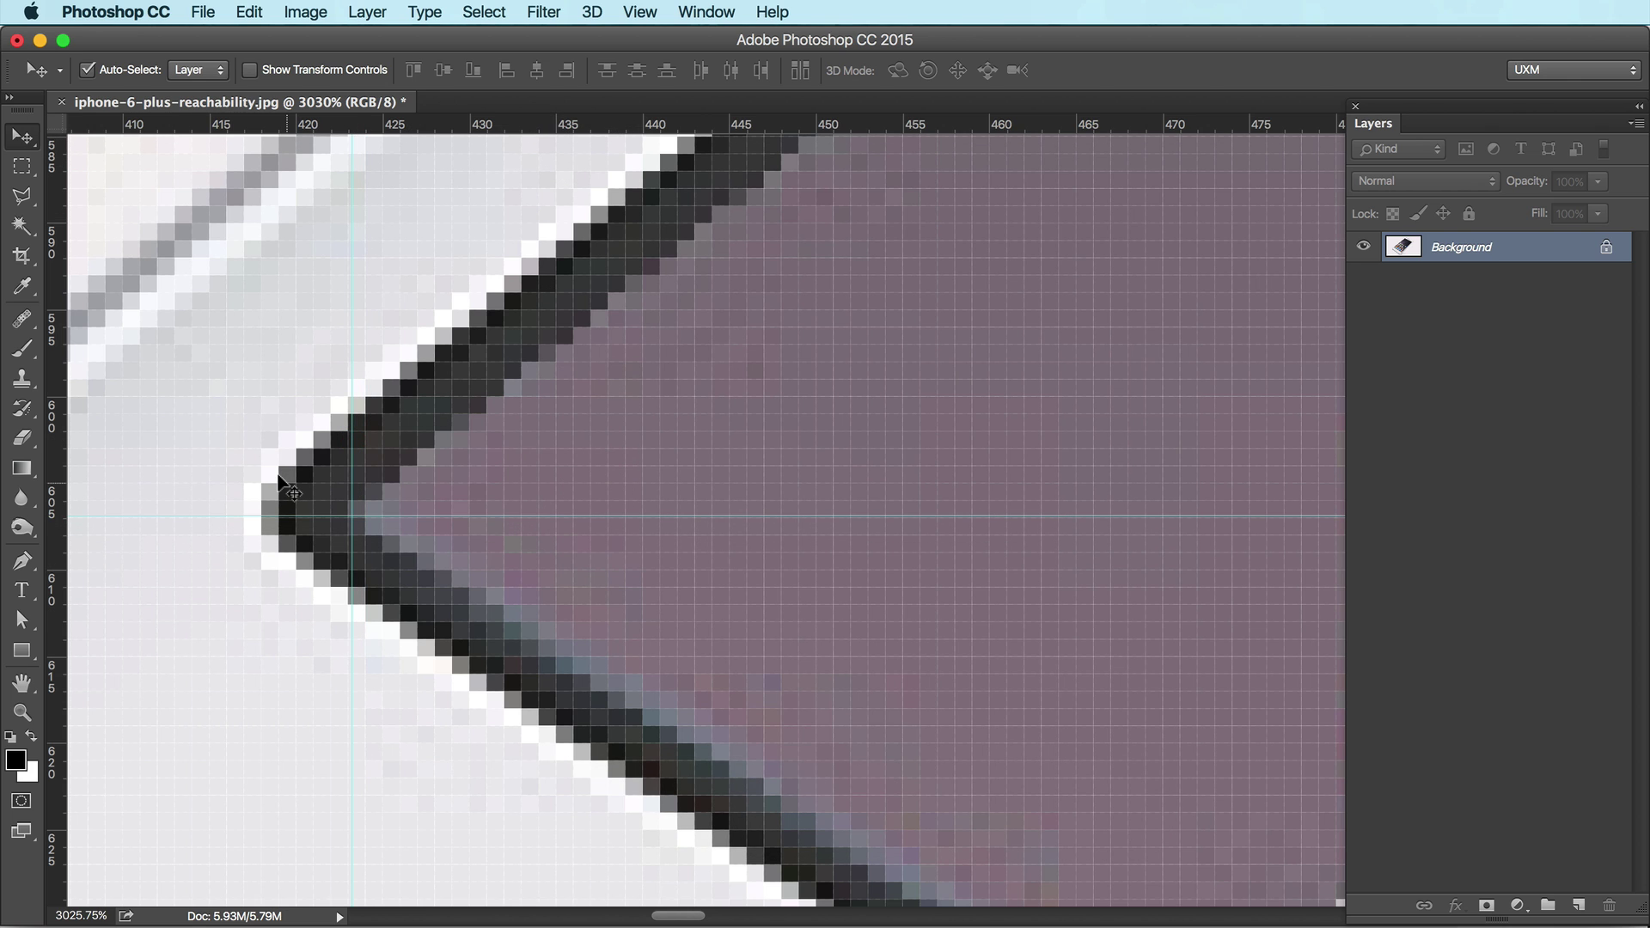
Add vertical and horizontal guides at the screen's top corner
key("super+minus")
key("super+minus")
key("super+minus")
key("super+minus")
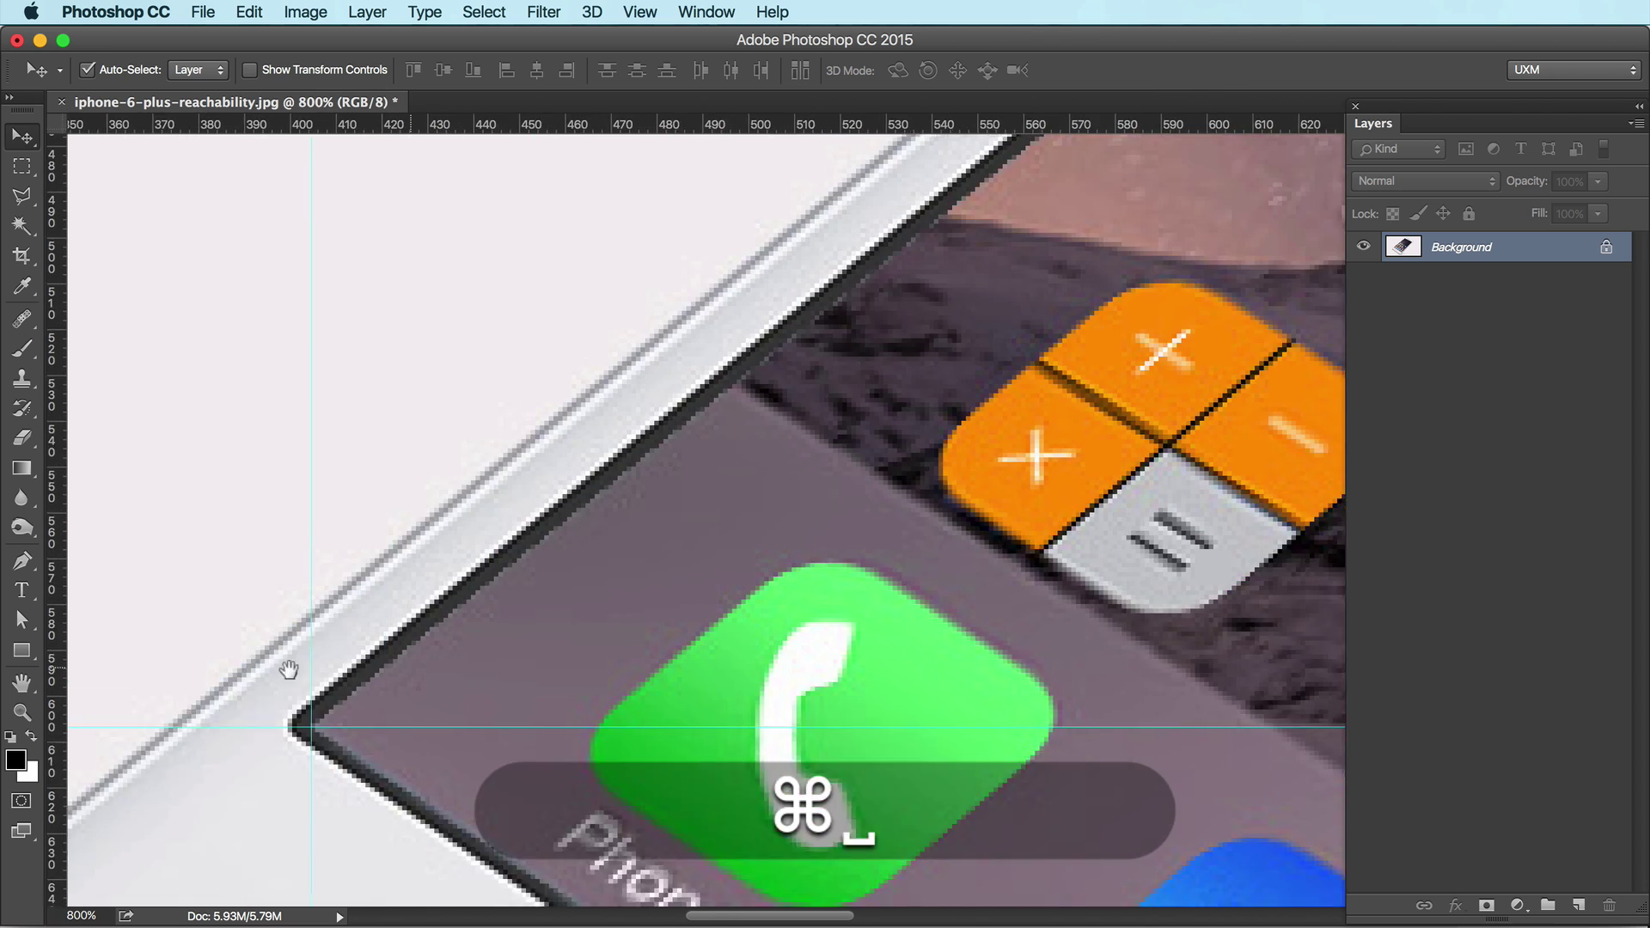
scroll(288, 668, "right", 20)
scroll(288, 668, "up", 15)
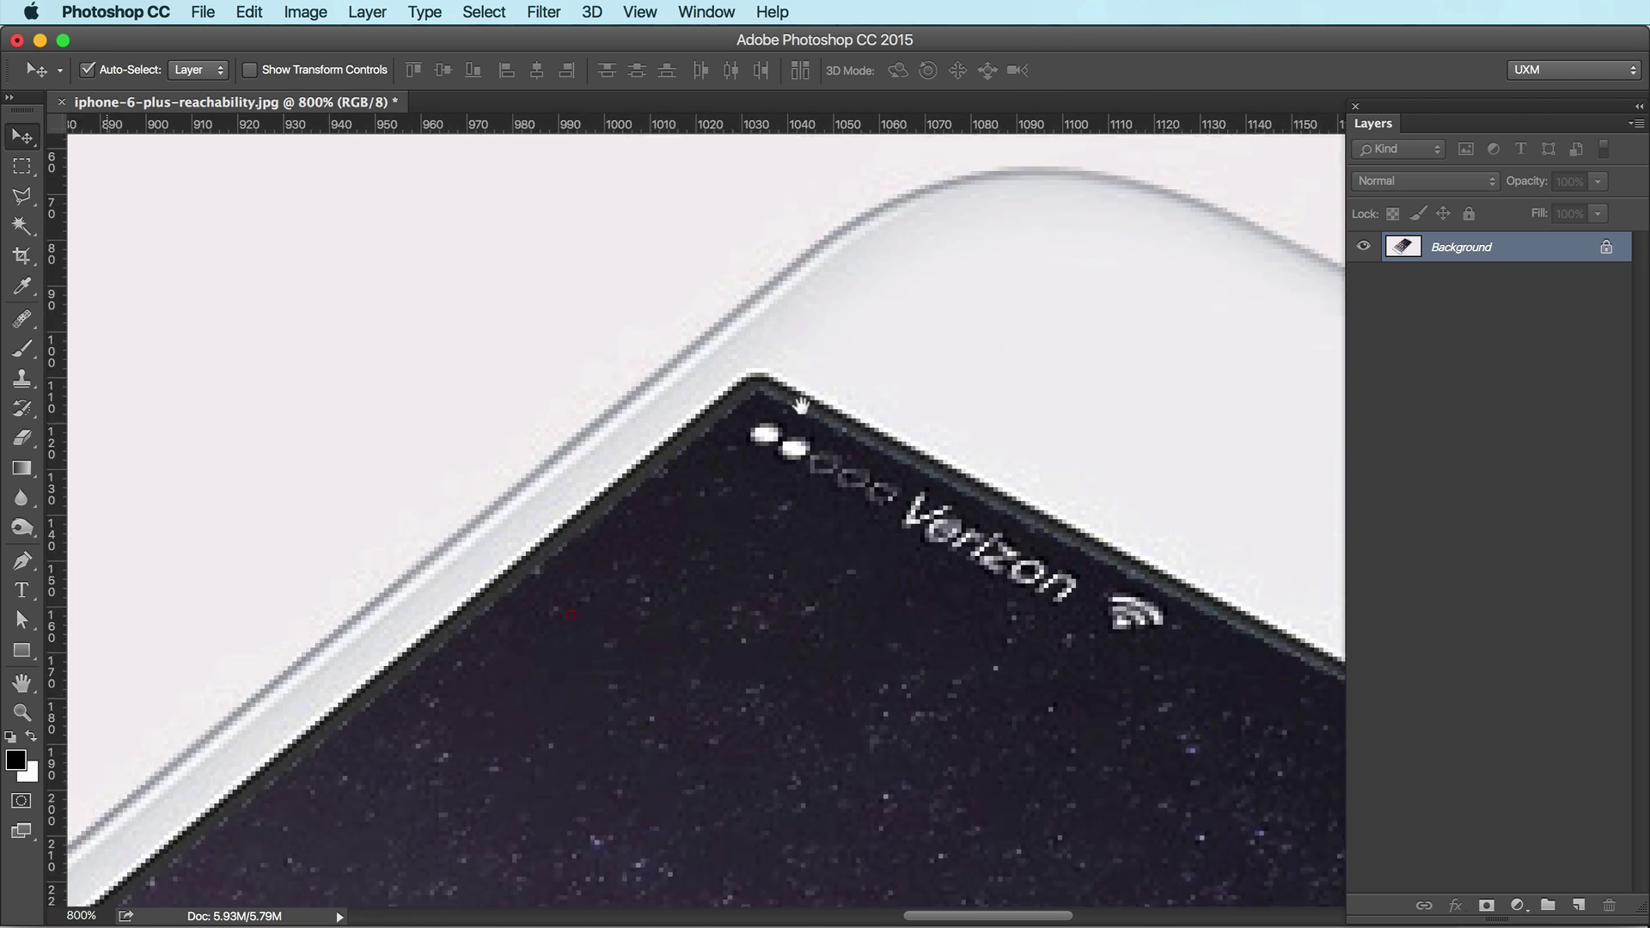
scroll(800, 404, "right", 3)
scroll(800, 404, "up", 2)
left_click_drag(53, 451, 894, 562)
key("z")
key("v")
left_click_drag(656, 128, 655, 442)
Add guides at the screen's bottom corner, then zoom back out to 100%
key("space")
left_click_drag(928, 700, 644, 415)
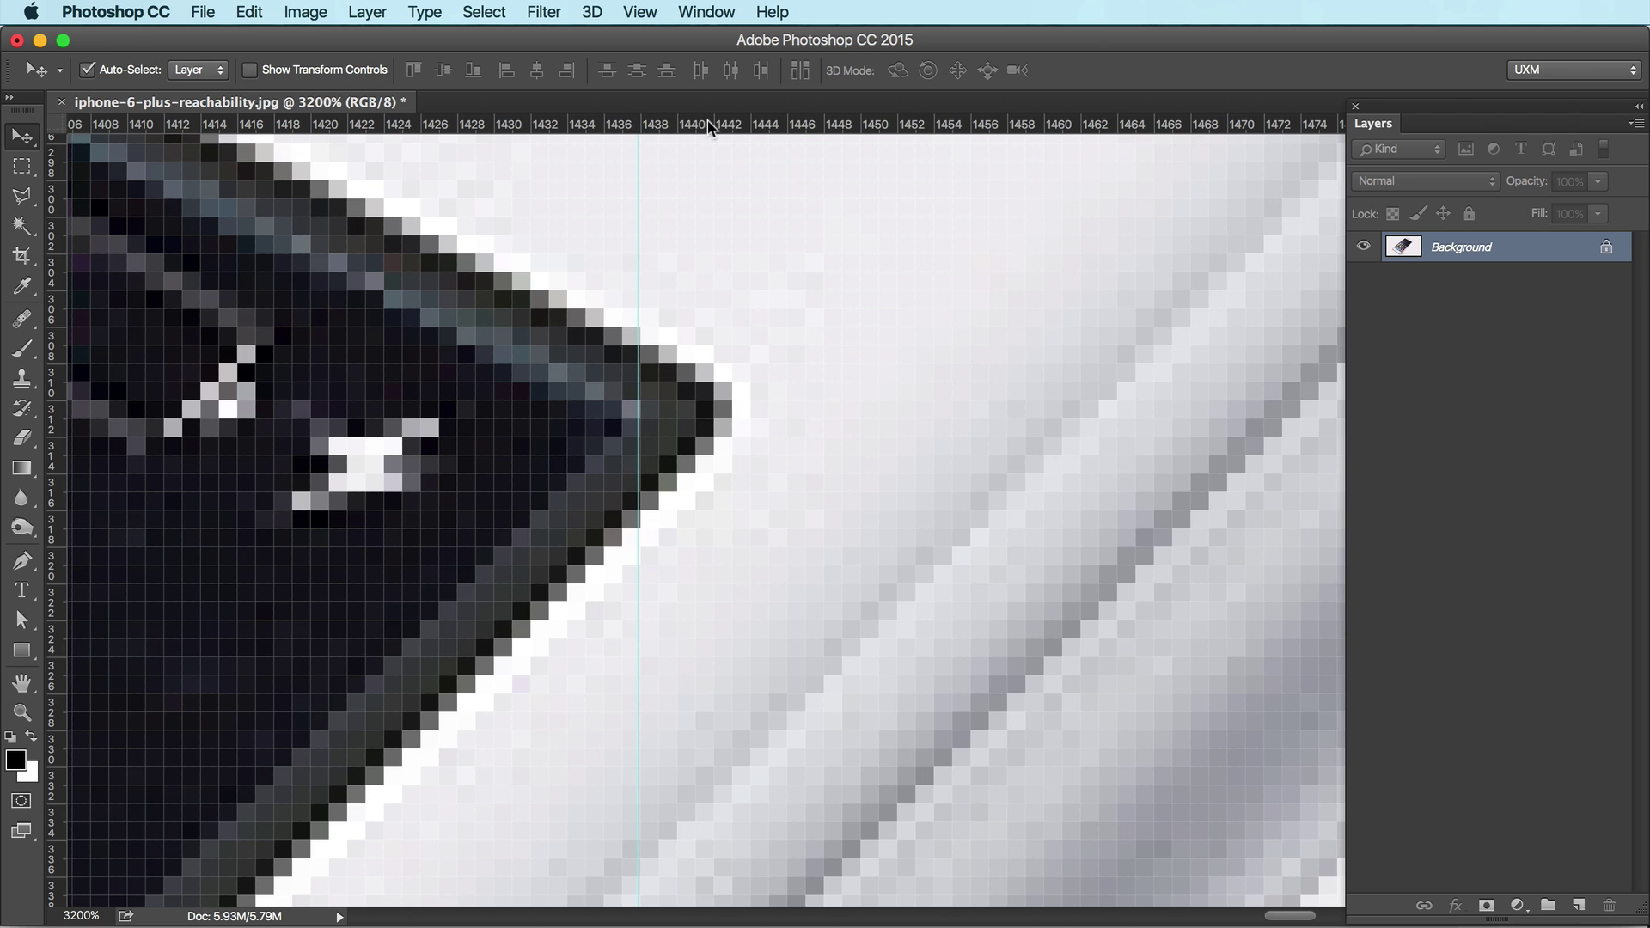
left_click_drag(650, 494, 619, 659)
left_click_drag(58, 539, 775, 520)
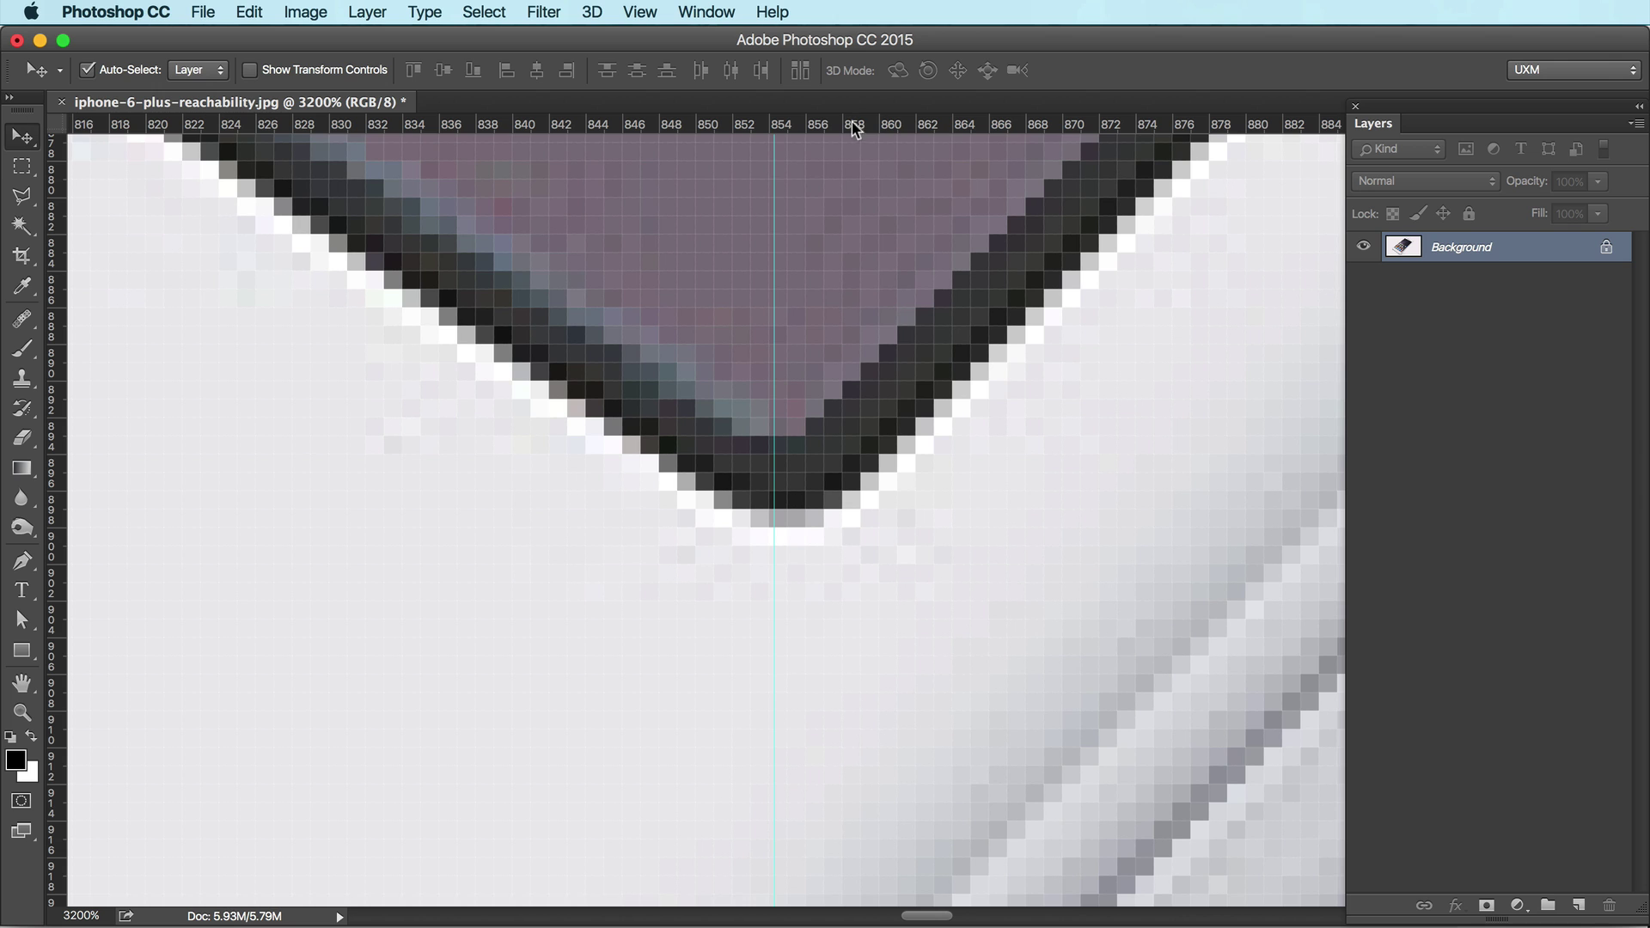
left_click_drag(855, 129, 838, 440)
key("super+minus")
key("super+minus")
key("super+minus")
key("super+minus")
key("super+minus")
key("super+minus")
key("super+minus")
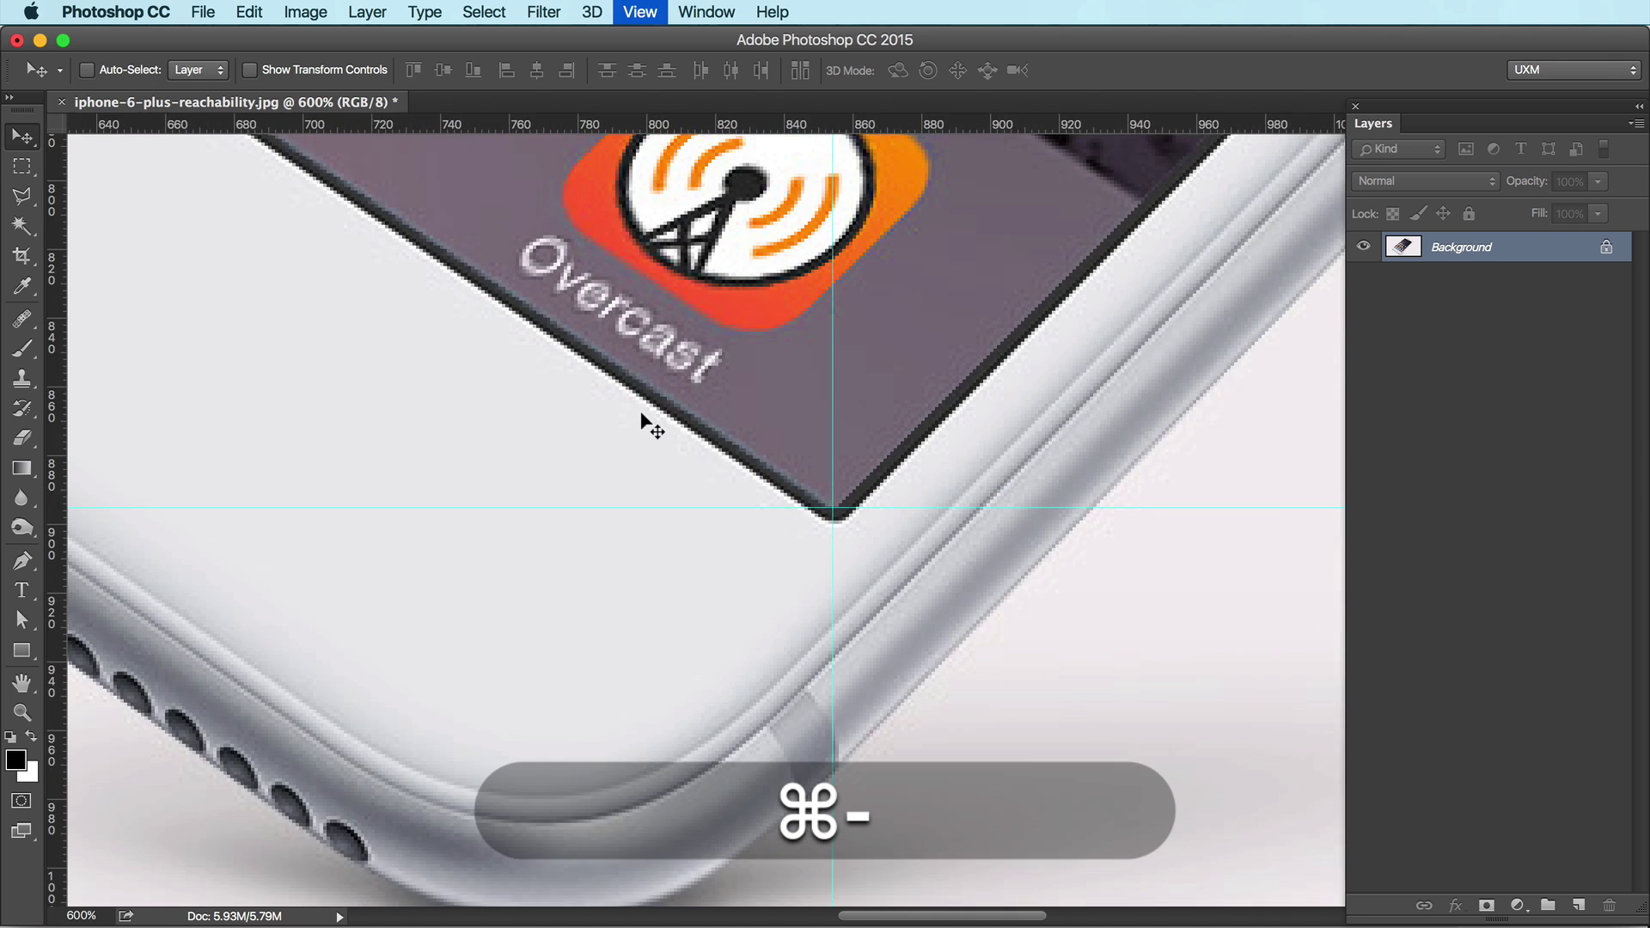
key("super+minus")
key("super+minus")
key("super+minus")
key("super+minus")
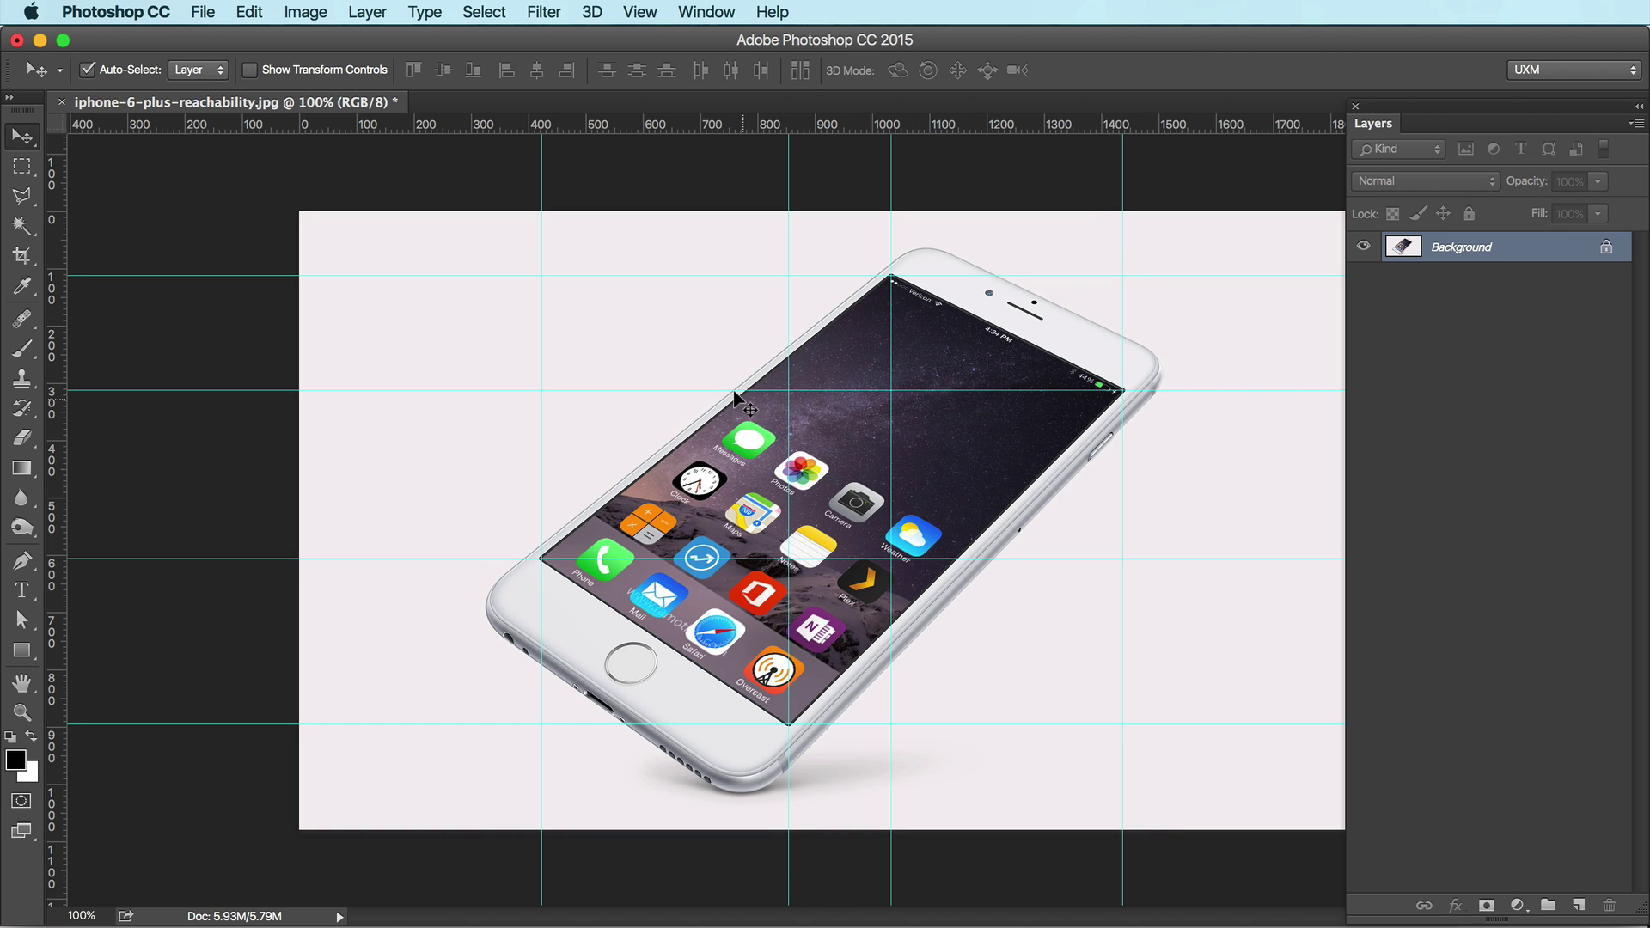
Hide the guides and pen-draw a closed shape from the phone's top-right corner, along its top edge, to the screen's left corner
key("super+semicolon")
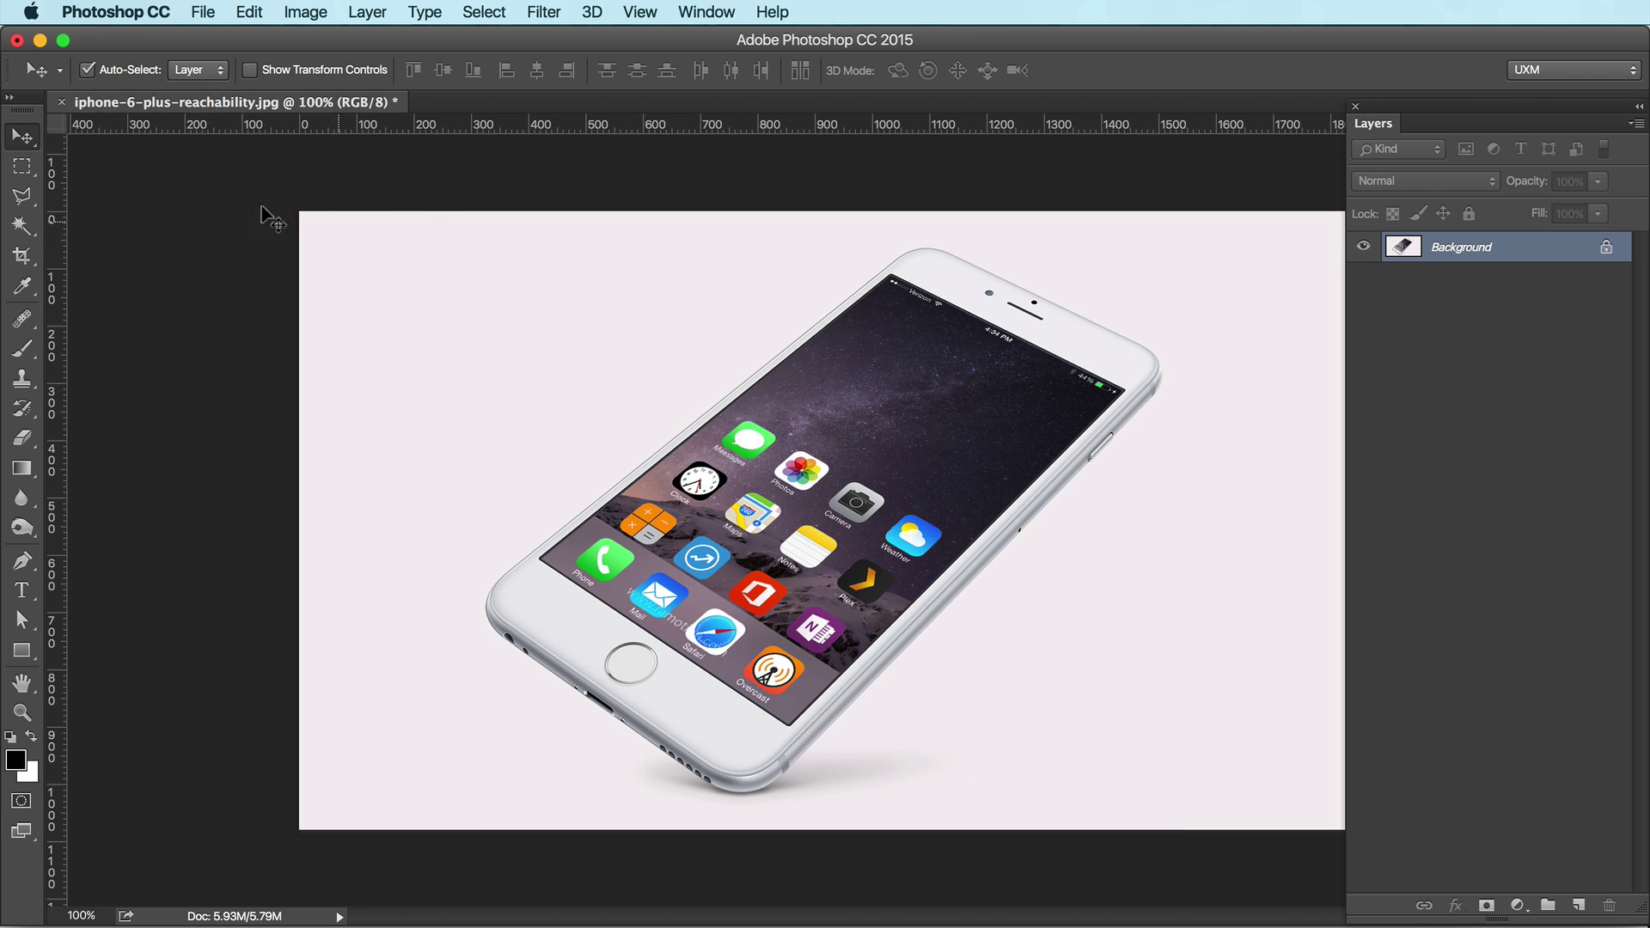
left_click(21, 563)
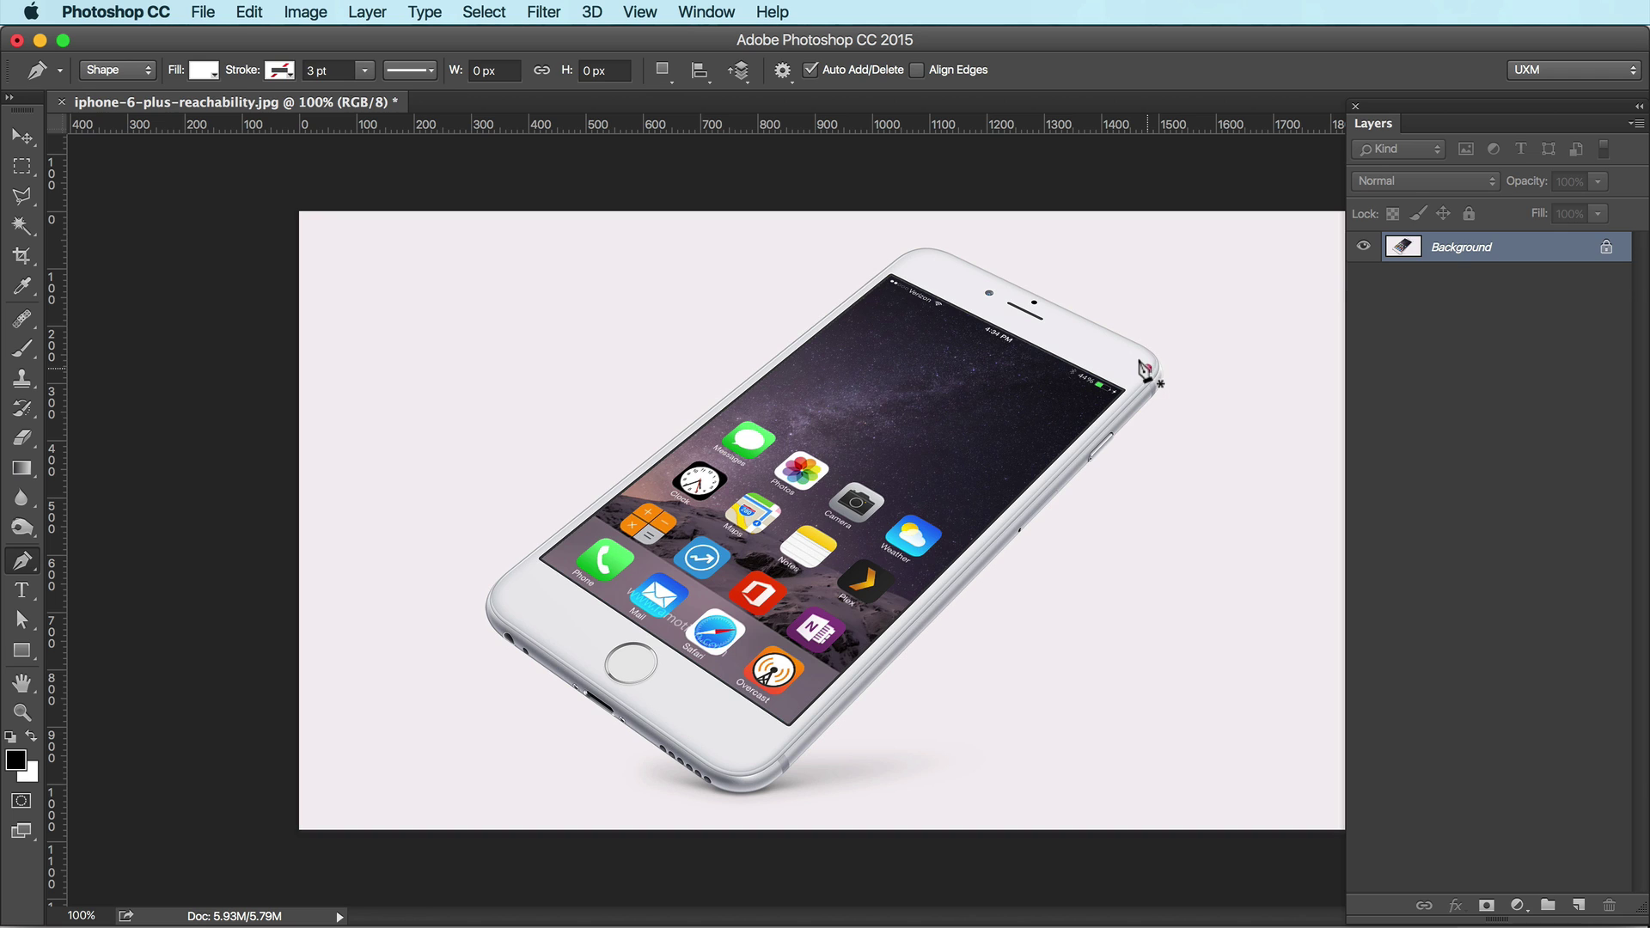
left_click_drag(1141, 349, 1149, 370)
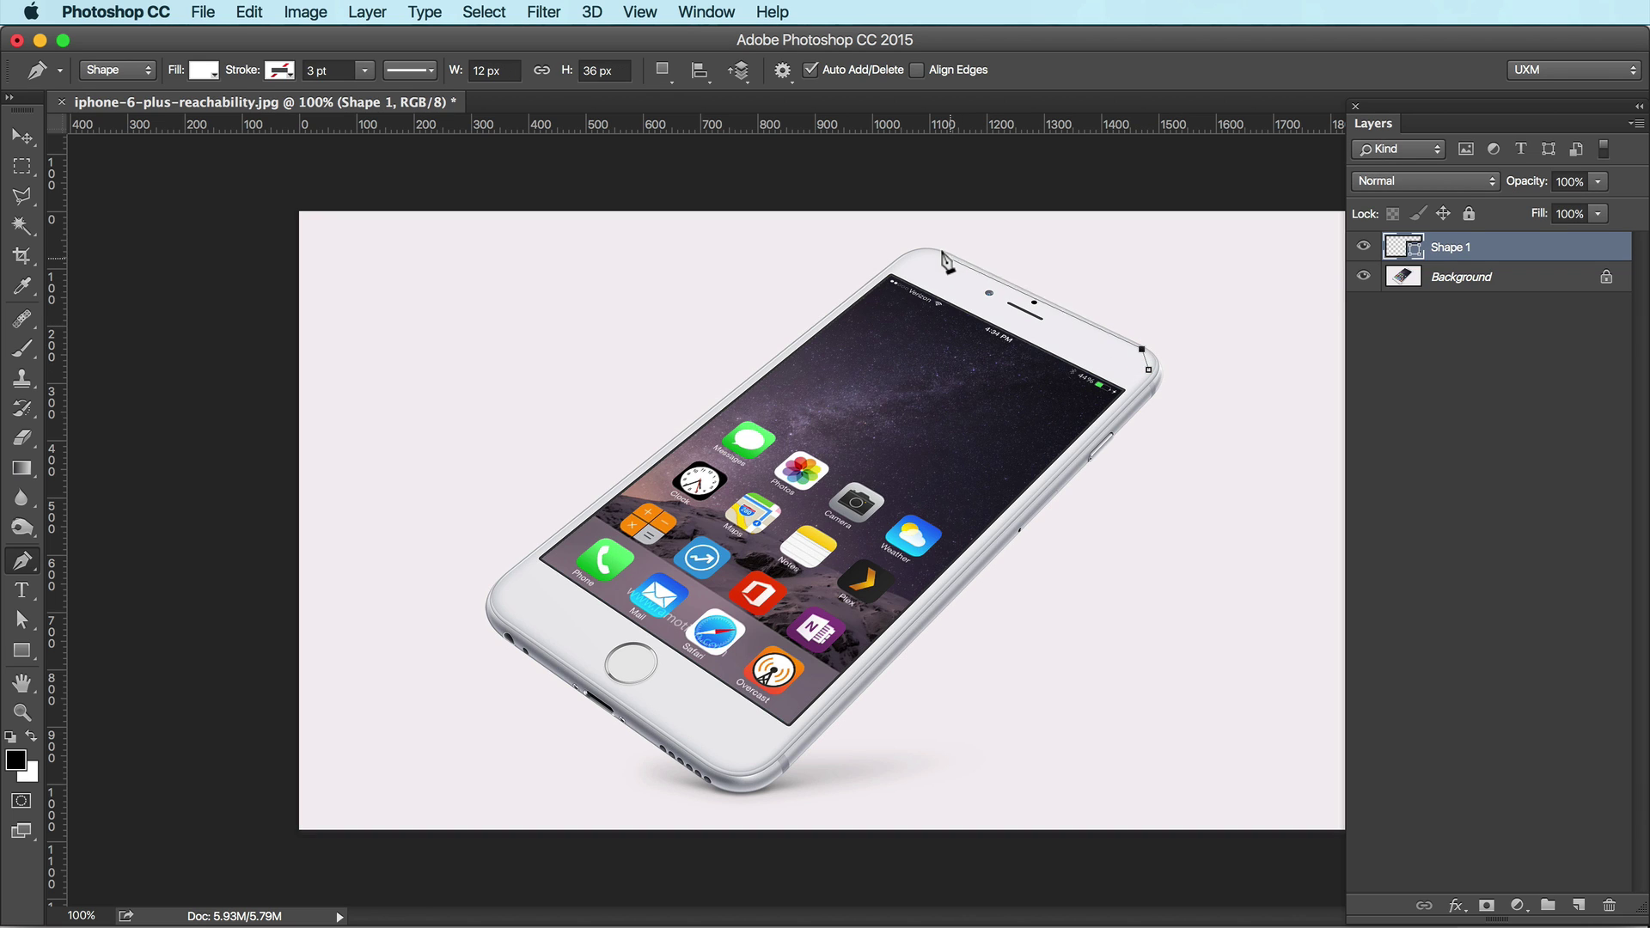
left_click(951, 257)
left_click_drag(903, 255, 886, 268)
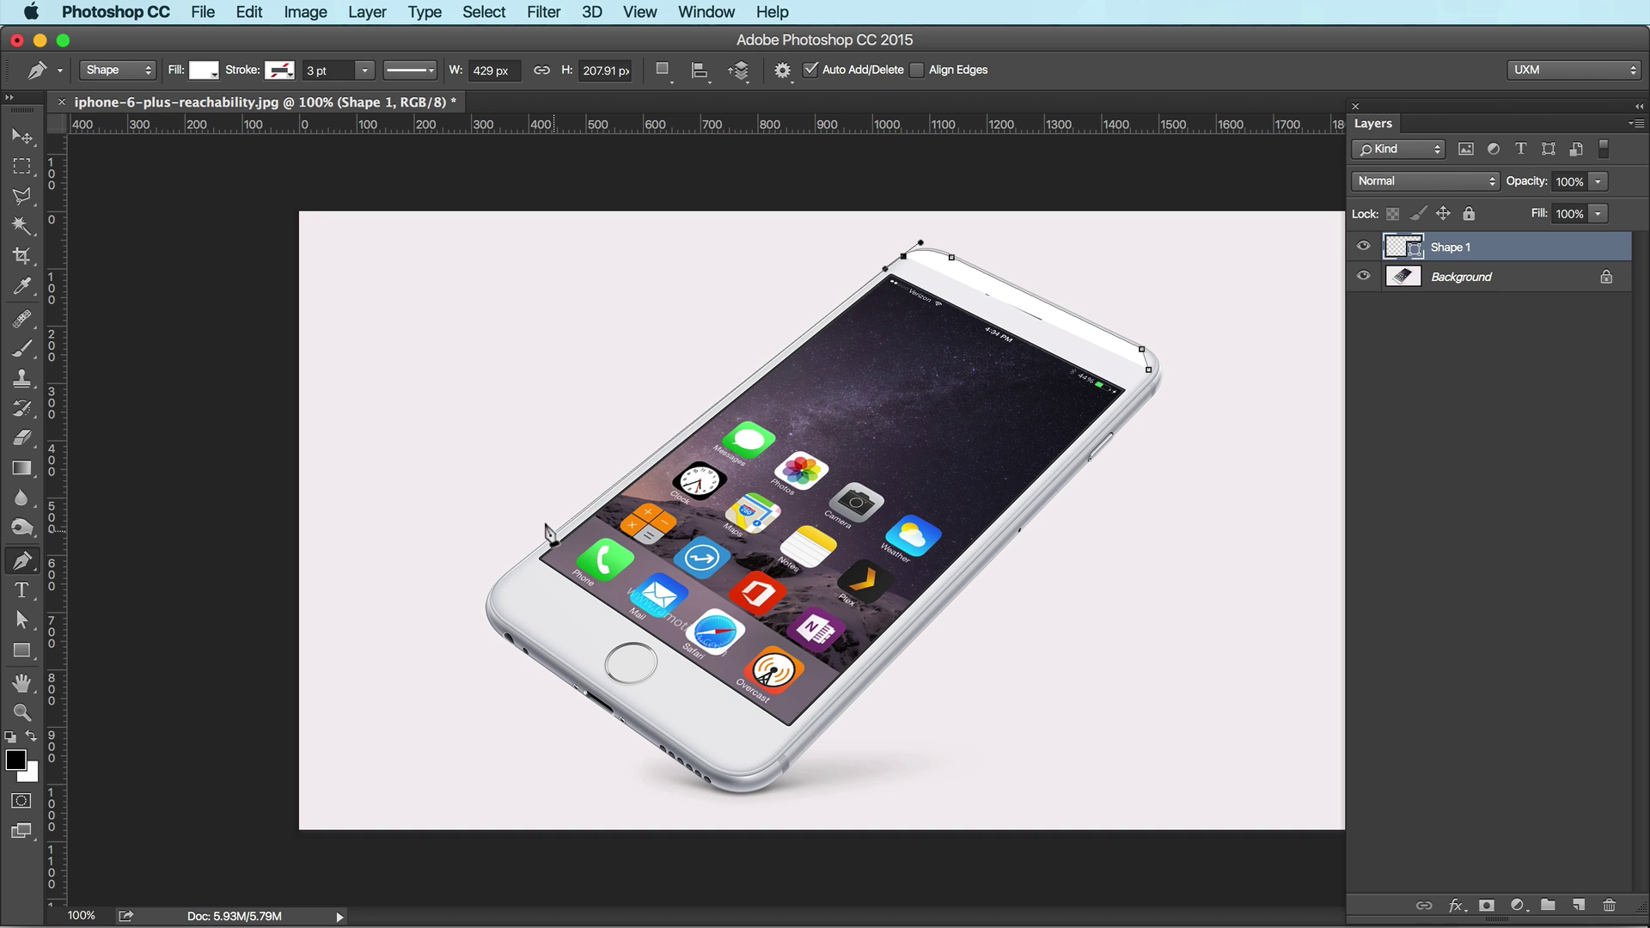
left_click(555, 535)
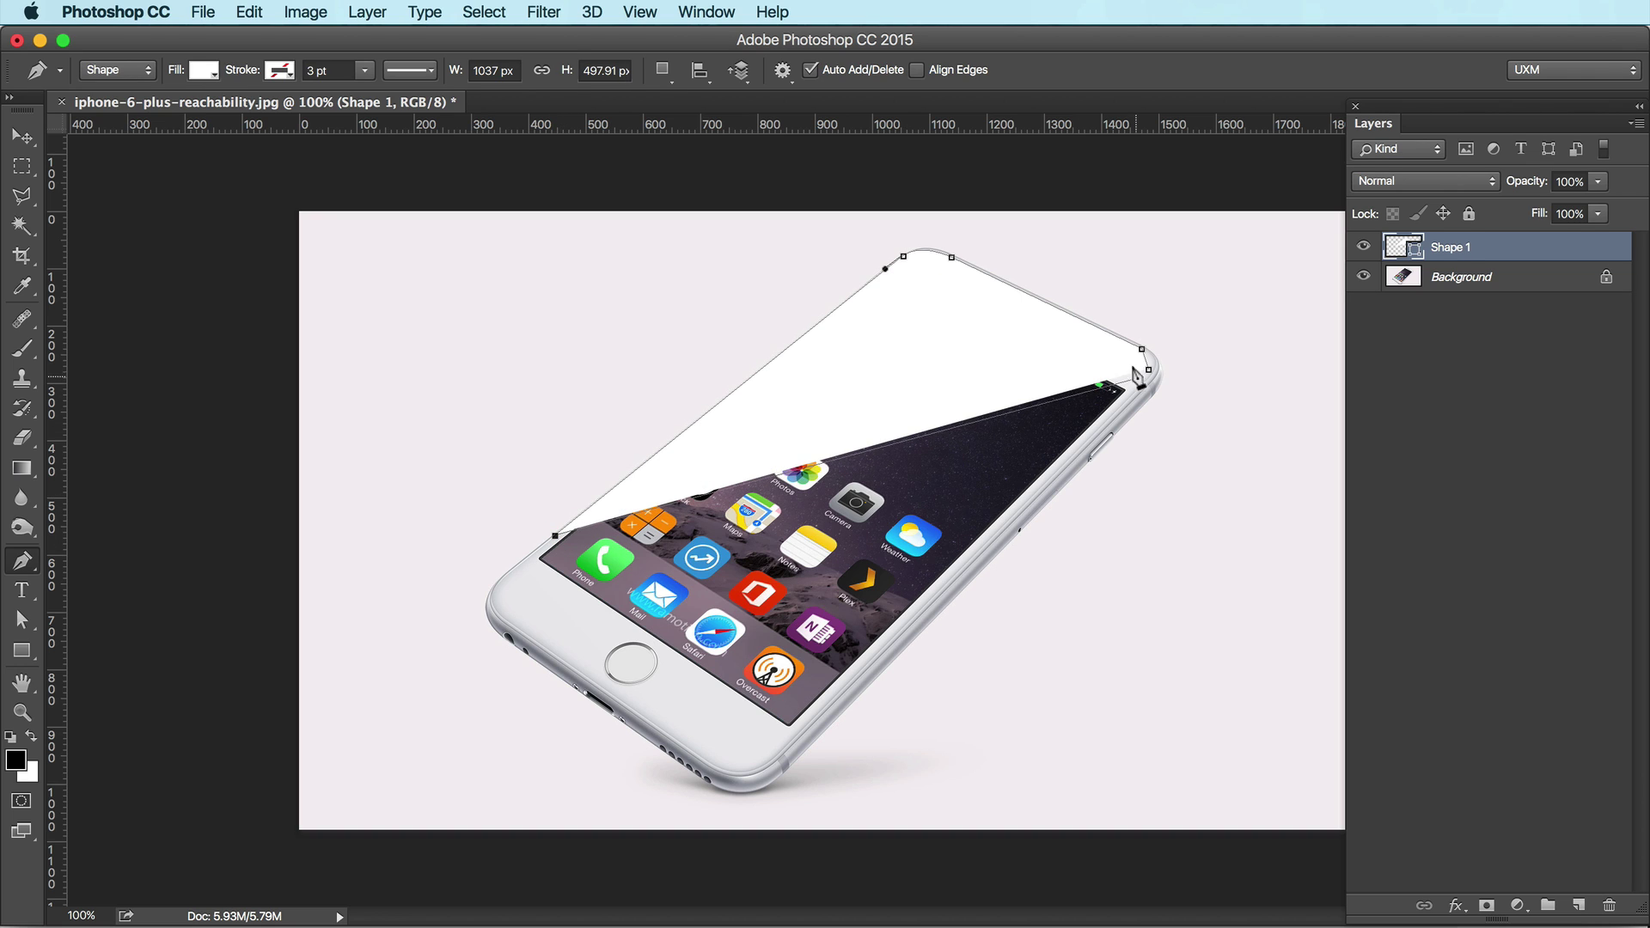
left_click(1145, 371)
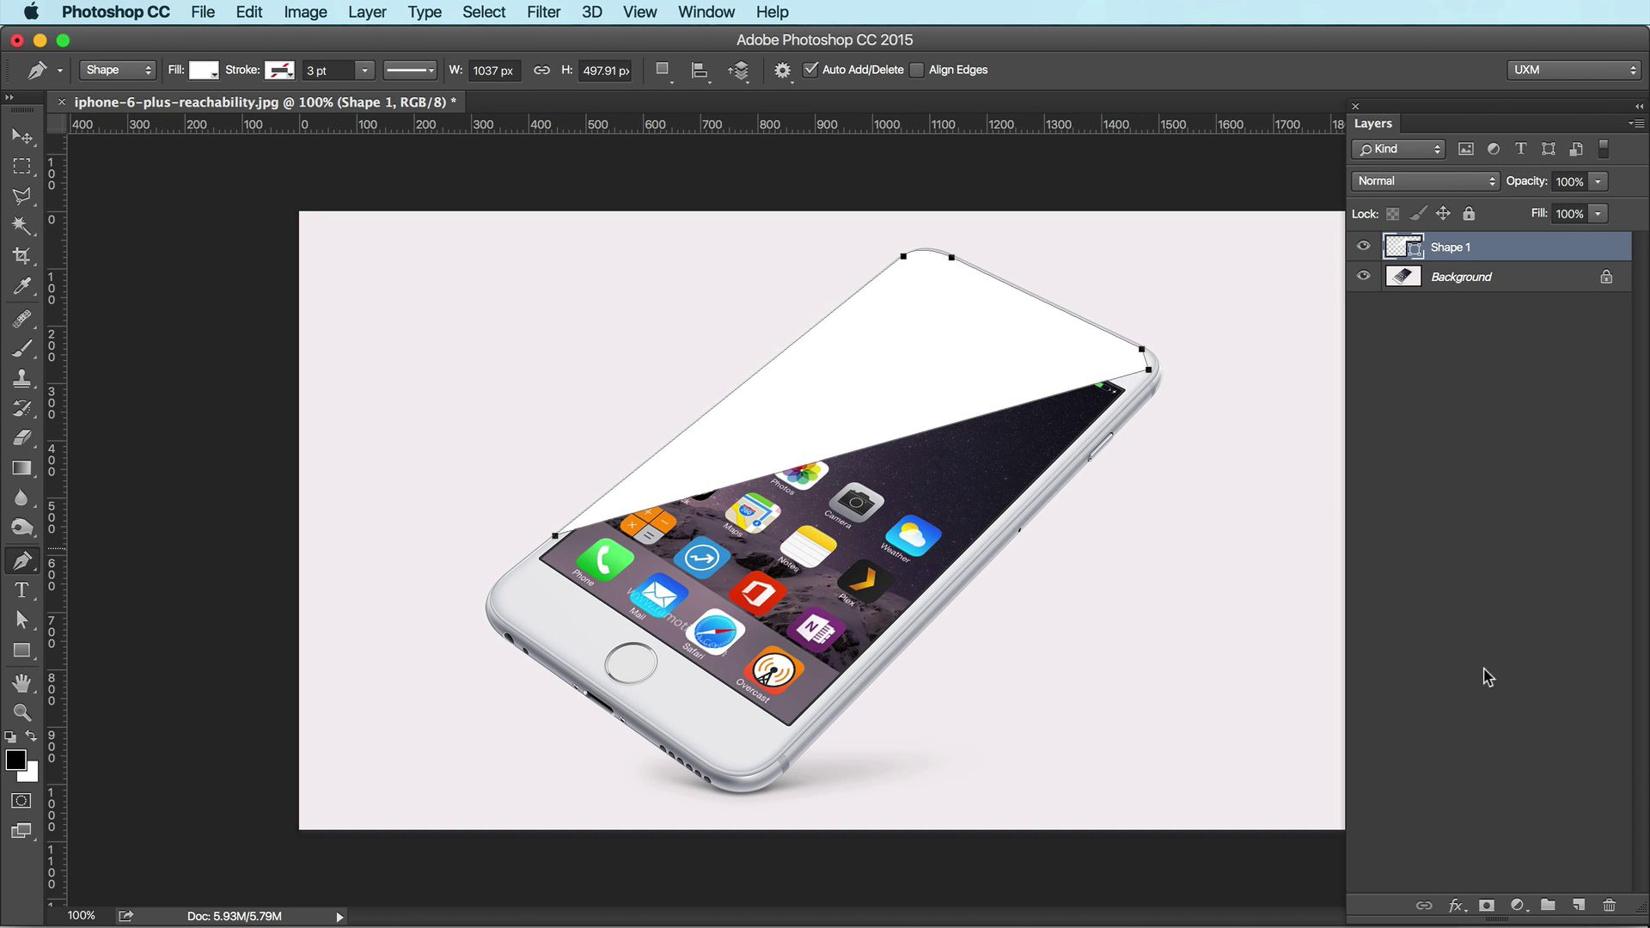
Set Shape 1's fill to 0% and add a Gradient Overlay with white gradient stops
left_click(1463, 904)
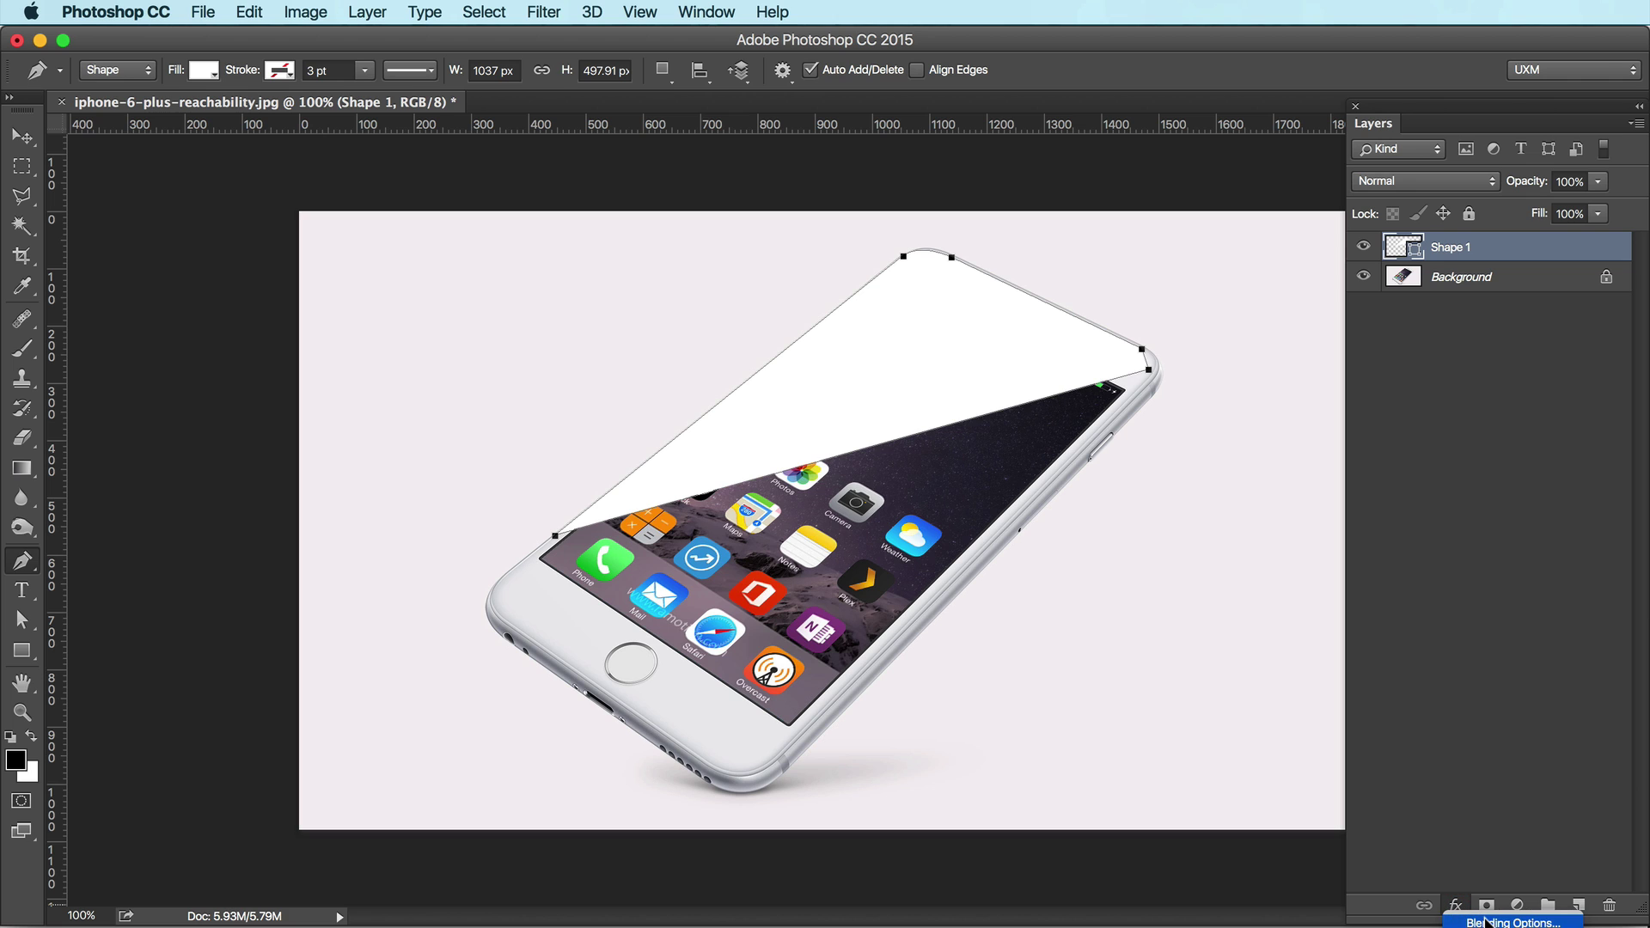
left_click(1487, 921)
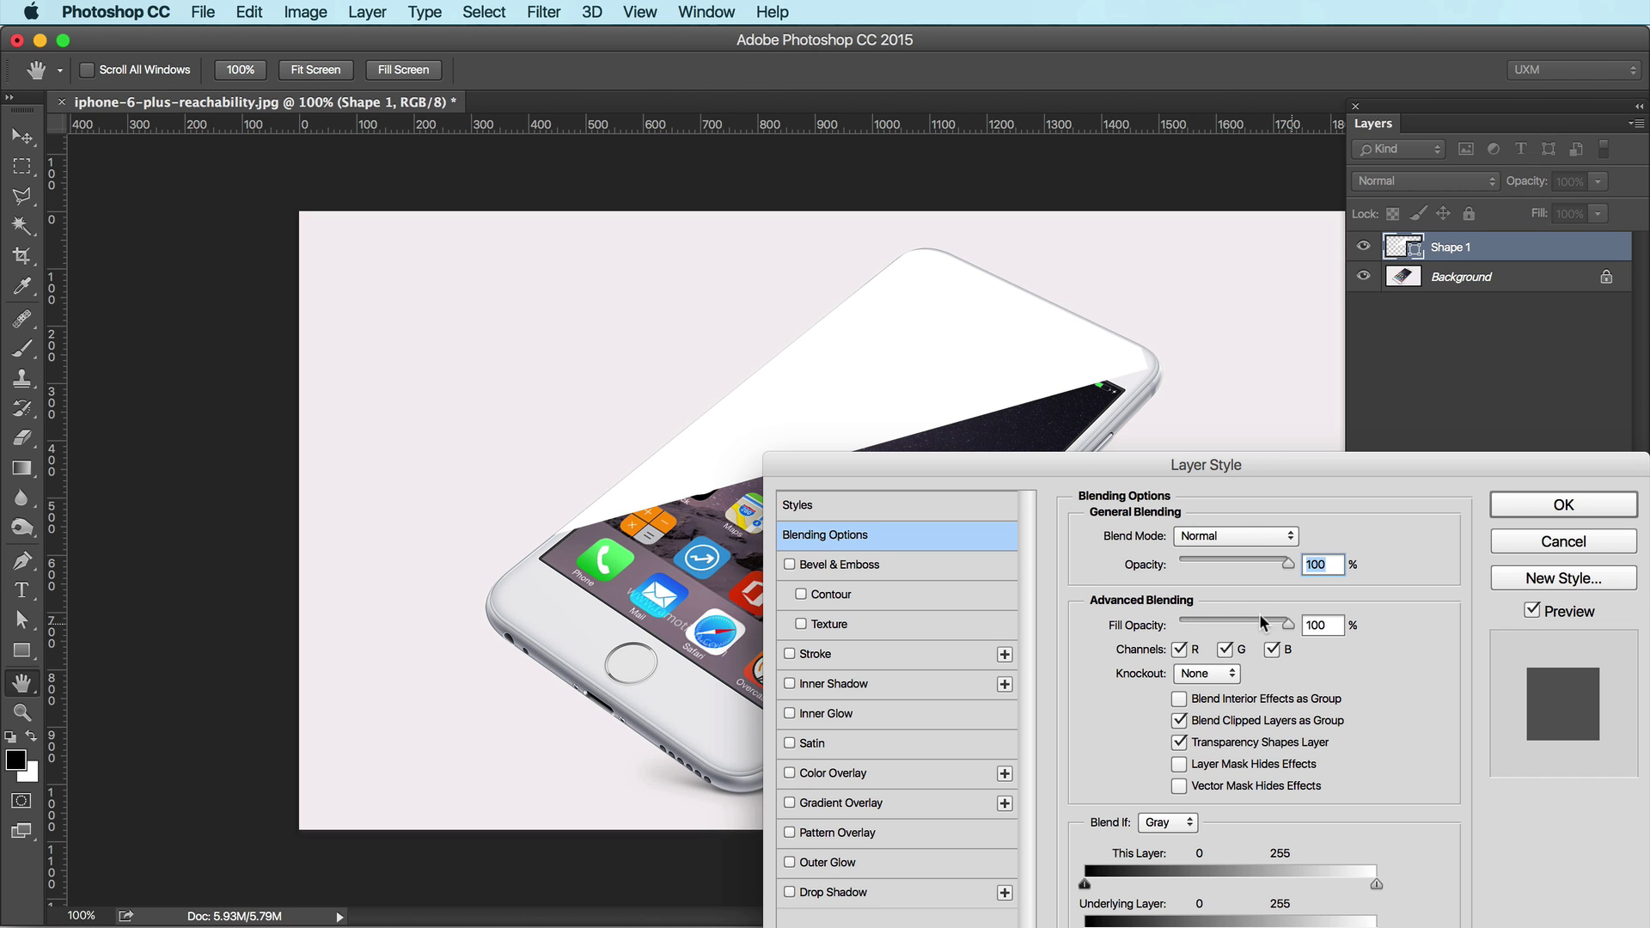
left_click_drag(1261, 630, 1040, 619)
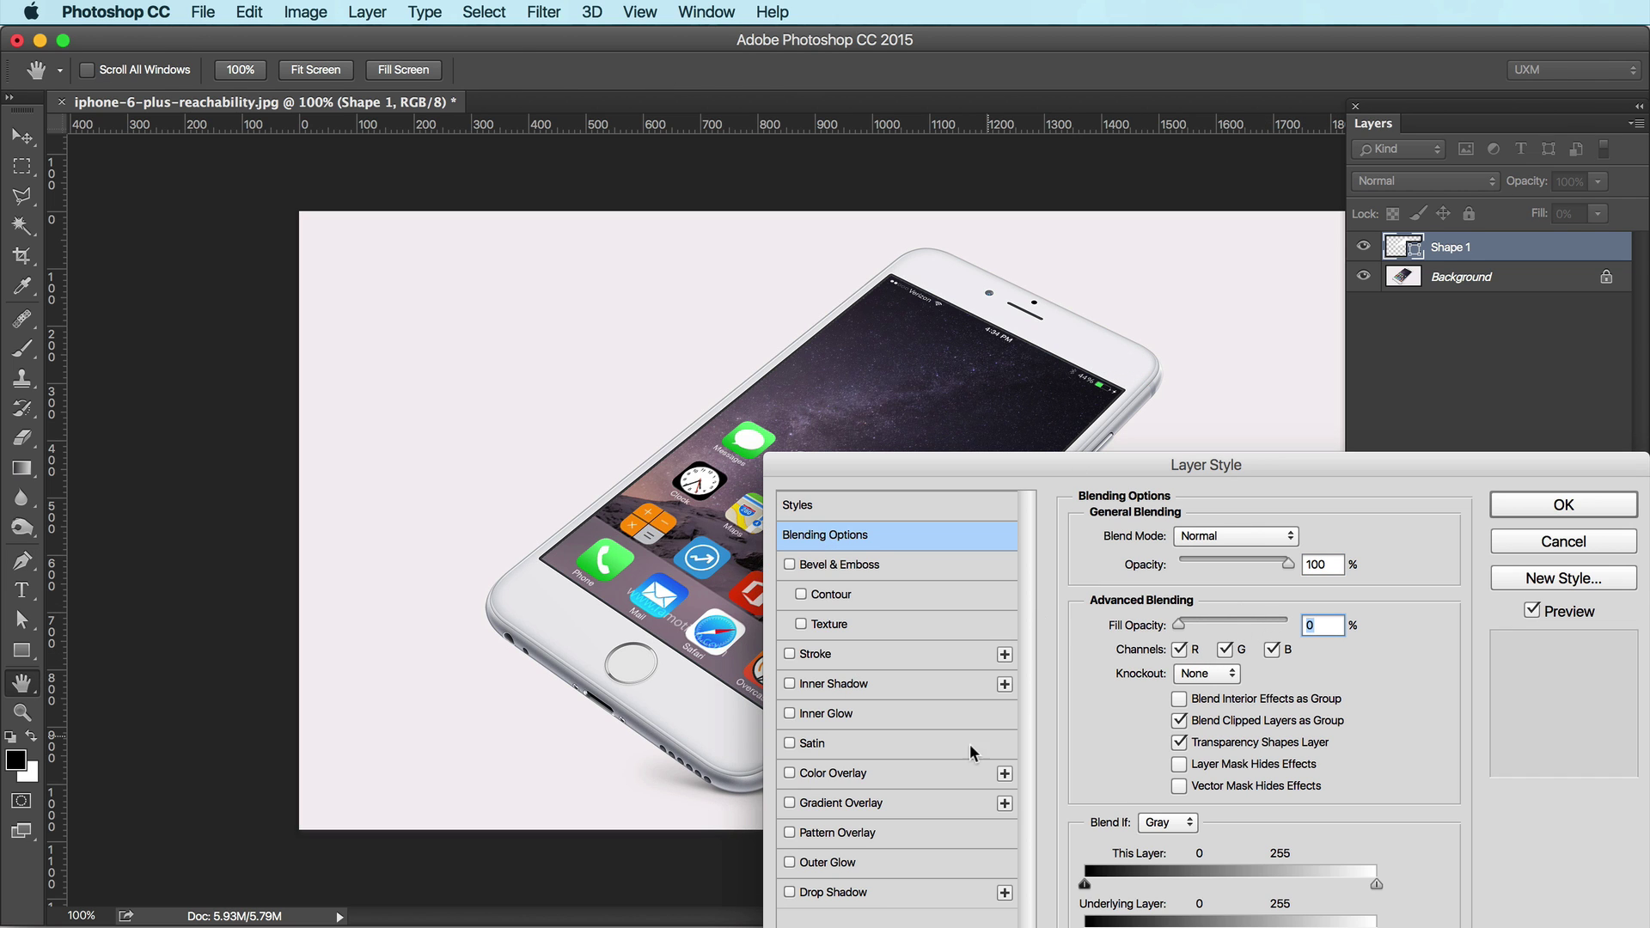
left_click(833, 803)
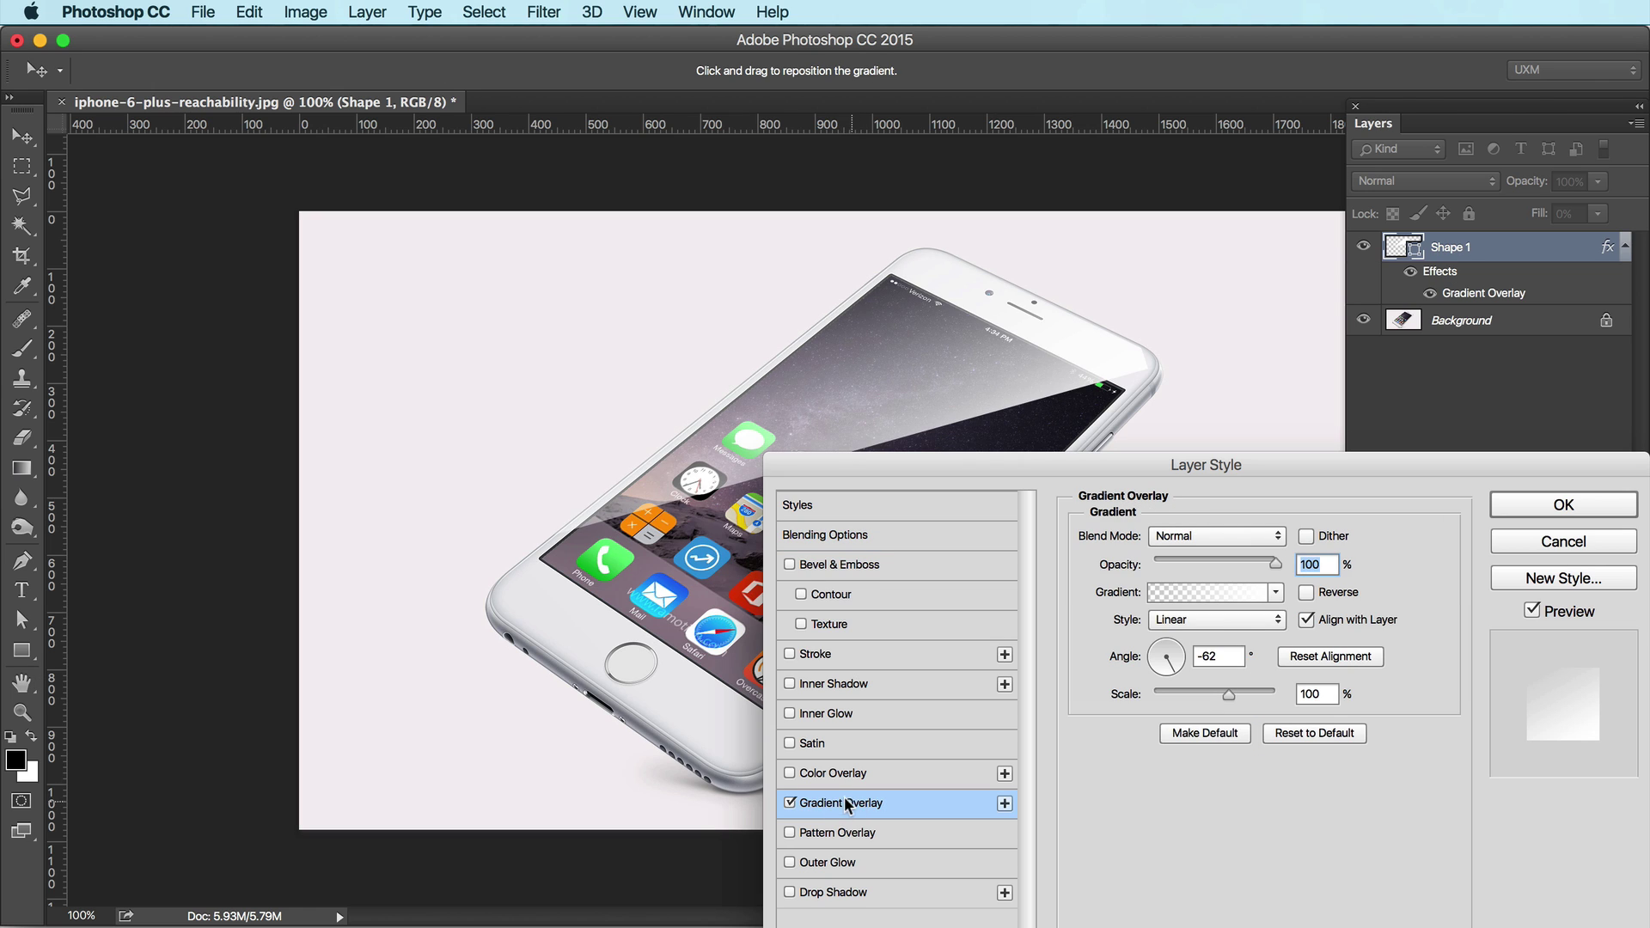
left_click(1210, 592)
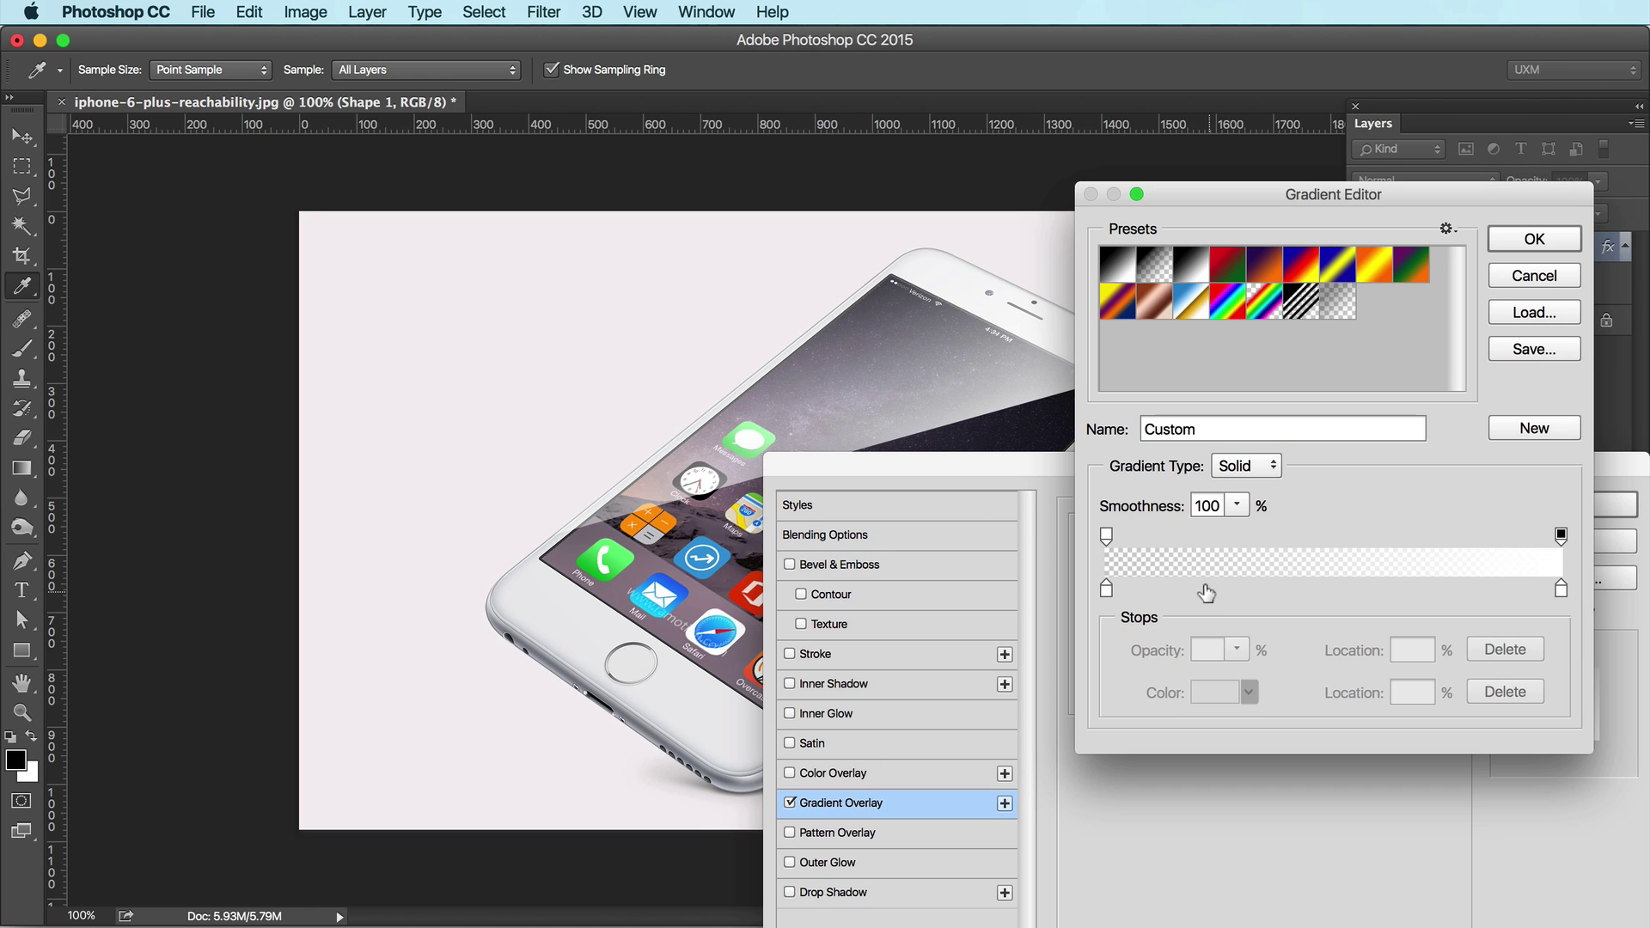
double_click(1107, 590)
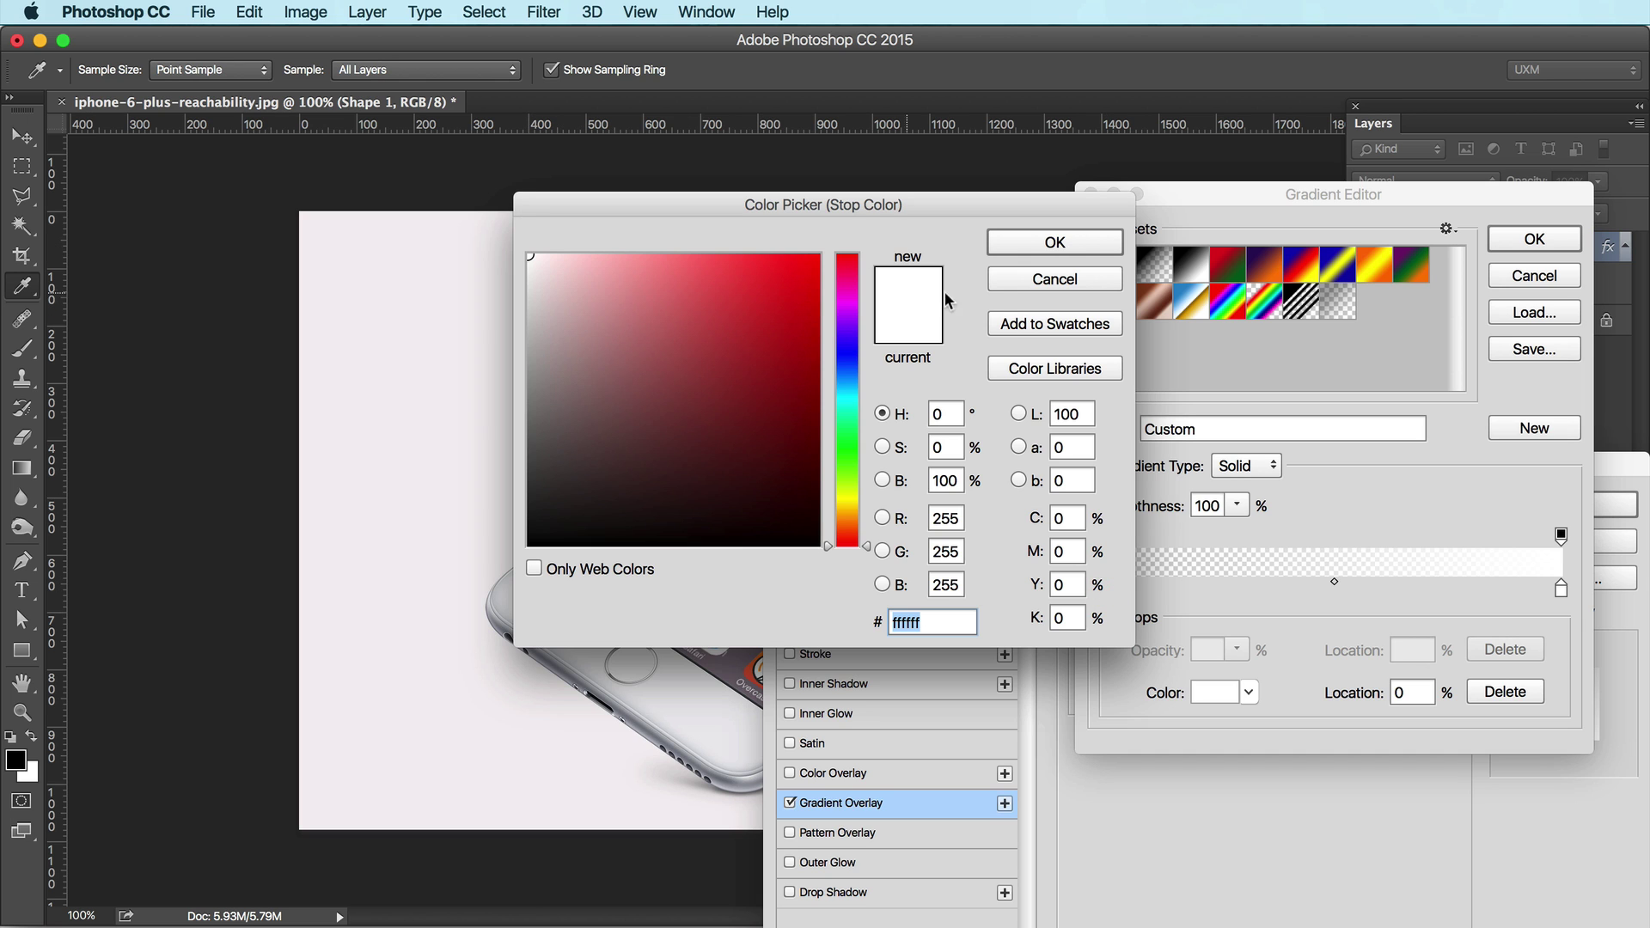
left_click(1057, 243)
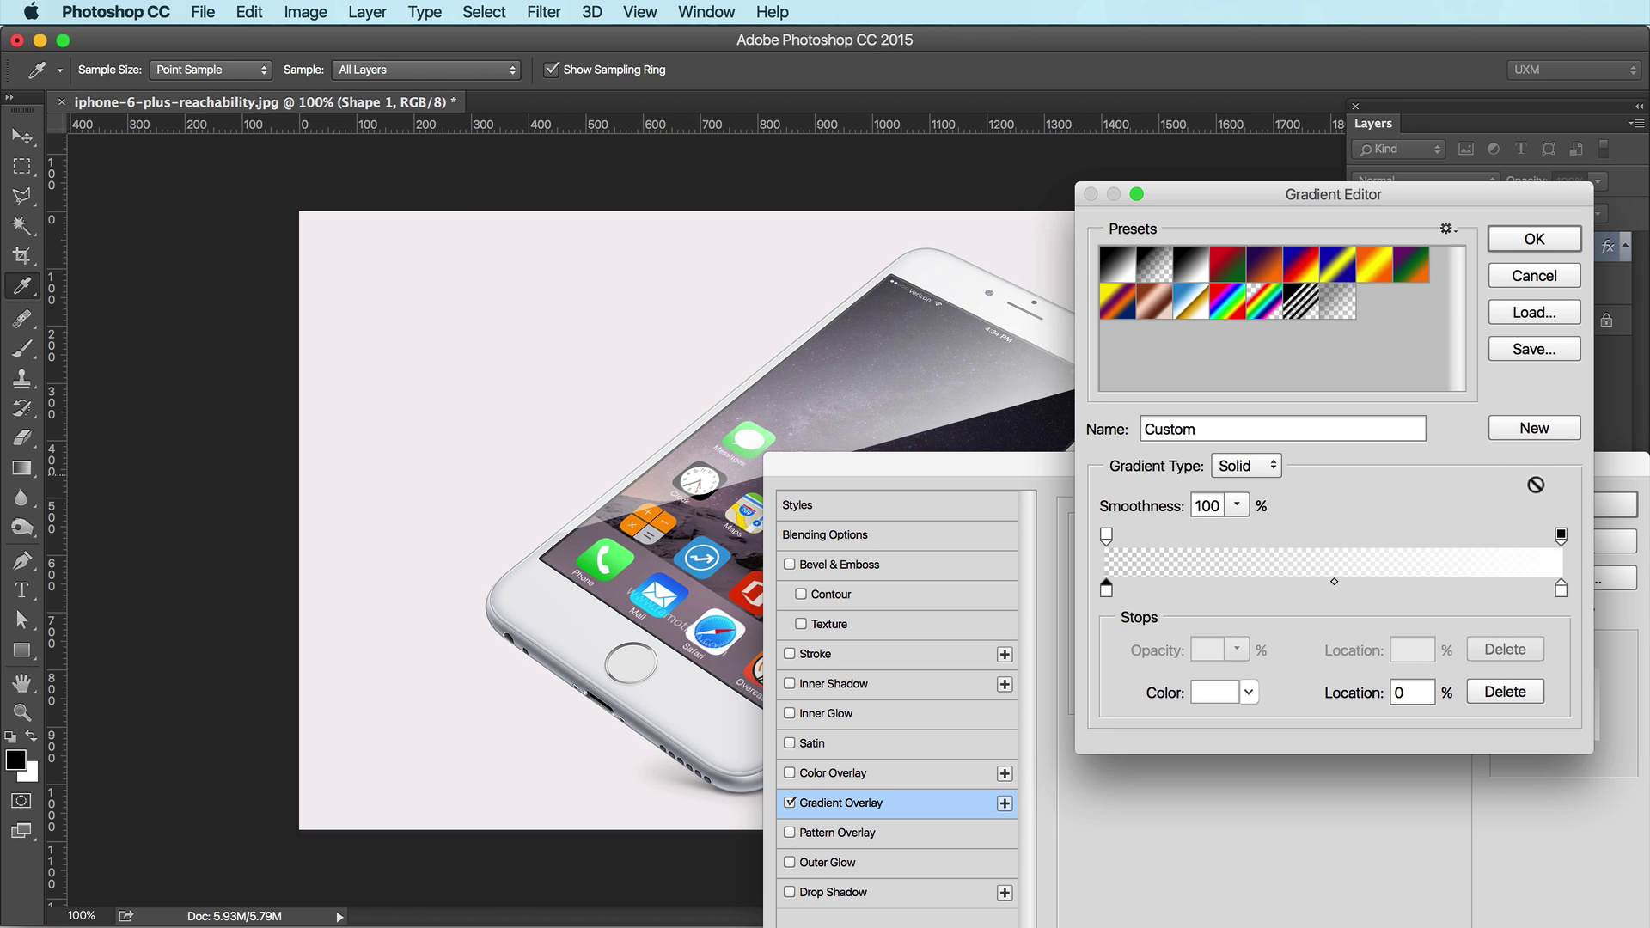
double_click(1562, 593)
left_click(1039, 244)
left_click(1104, 537)
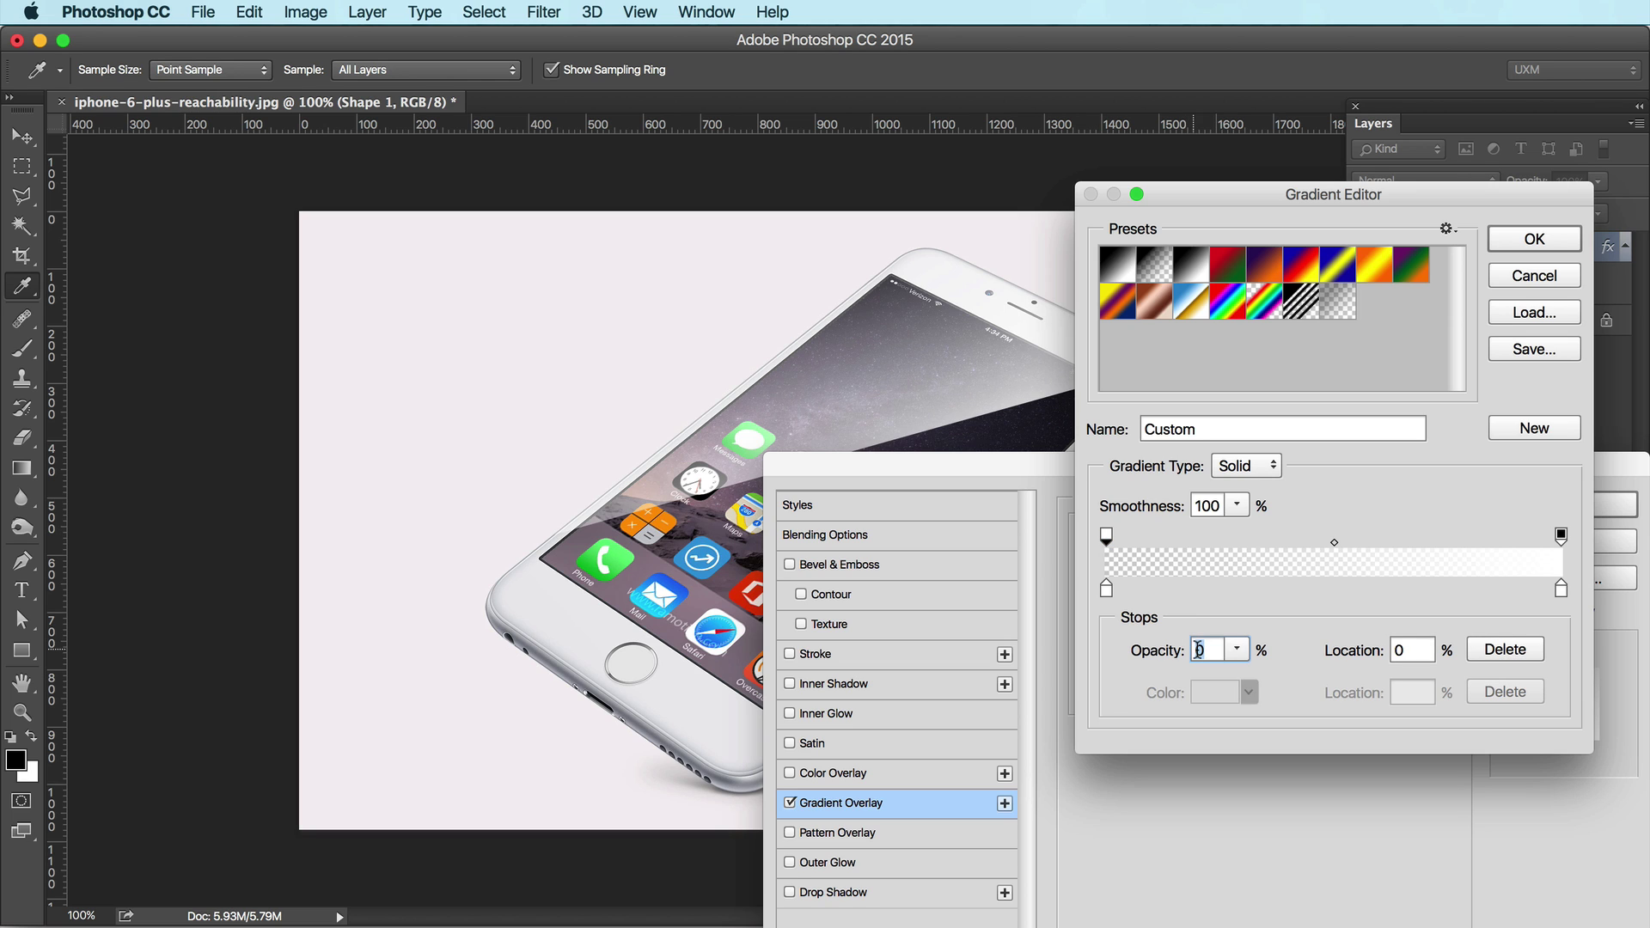
left_click(1560, 536)
key("Return")
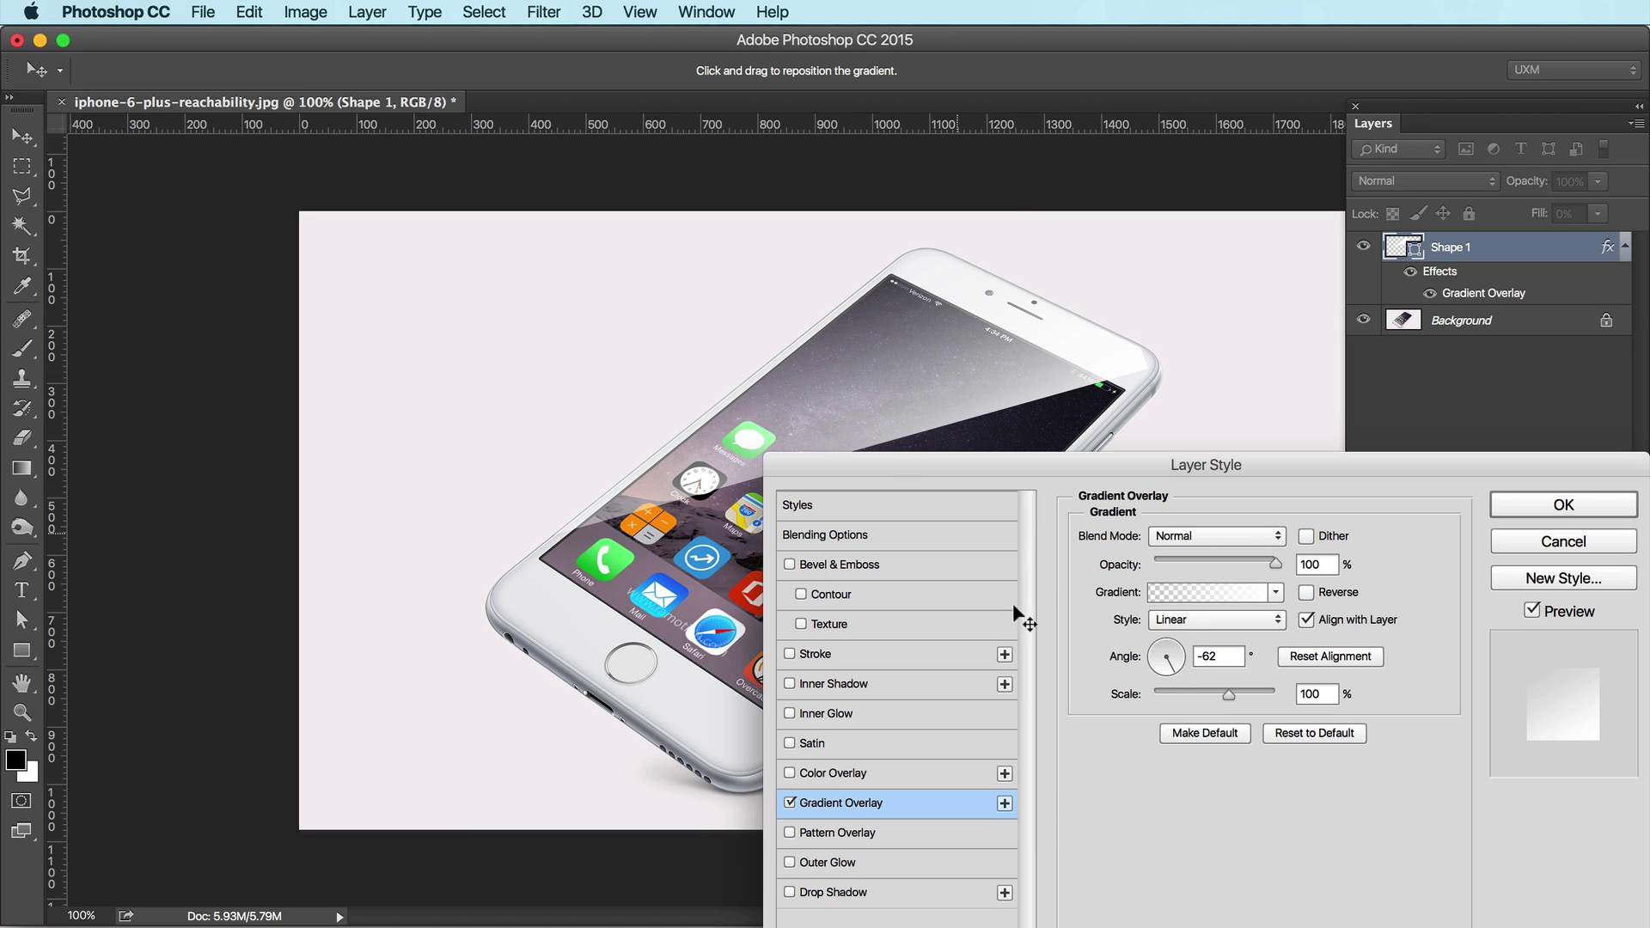
Rotate the gradient overlay angle to about -66° and apply the style
left_click(1171, 674)
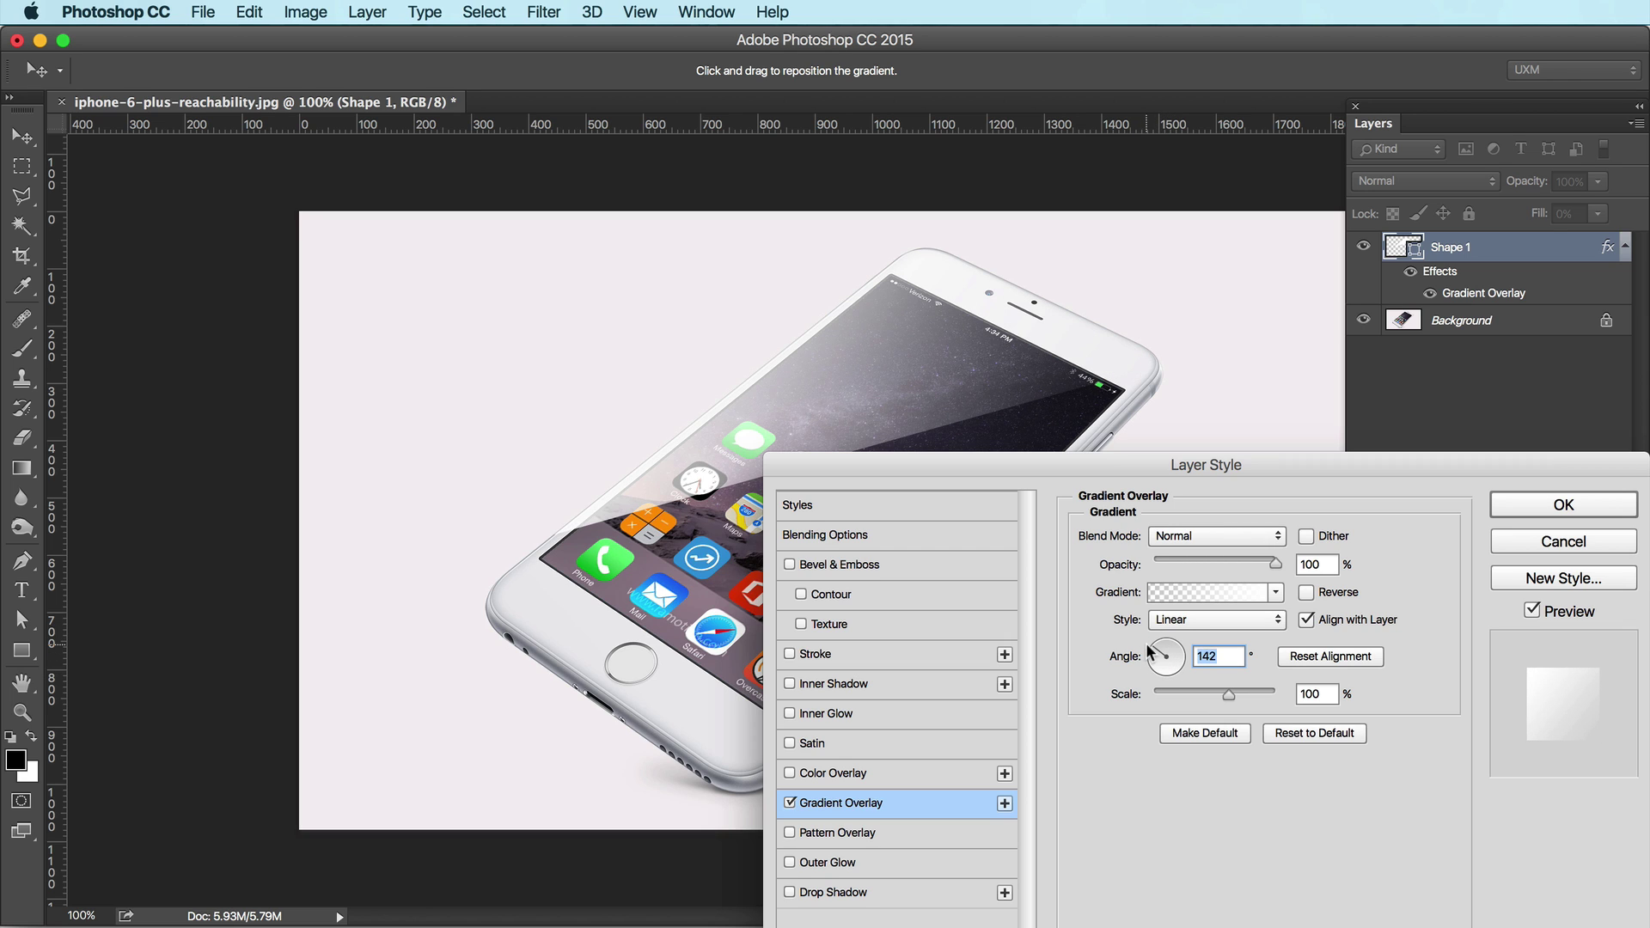
left_click_drag(1173, 672, 1176, 673)
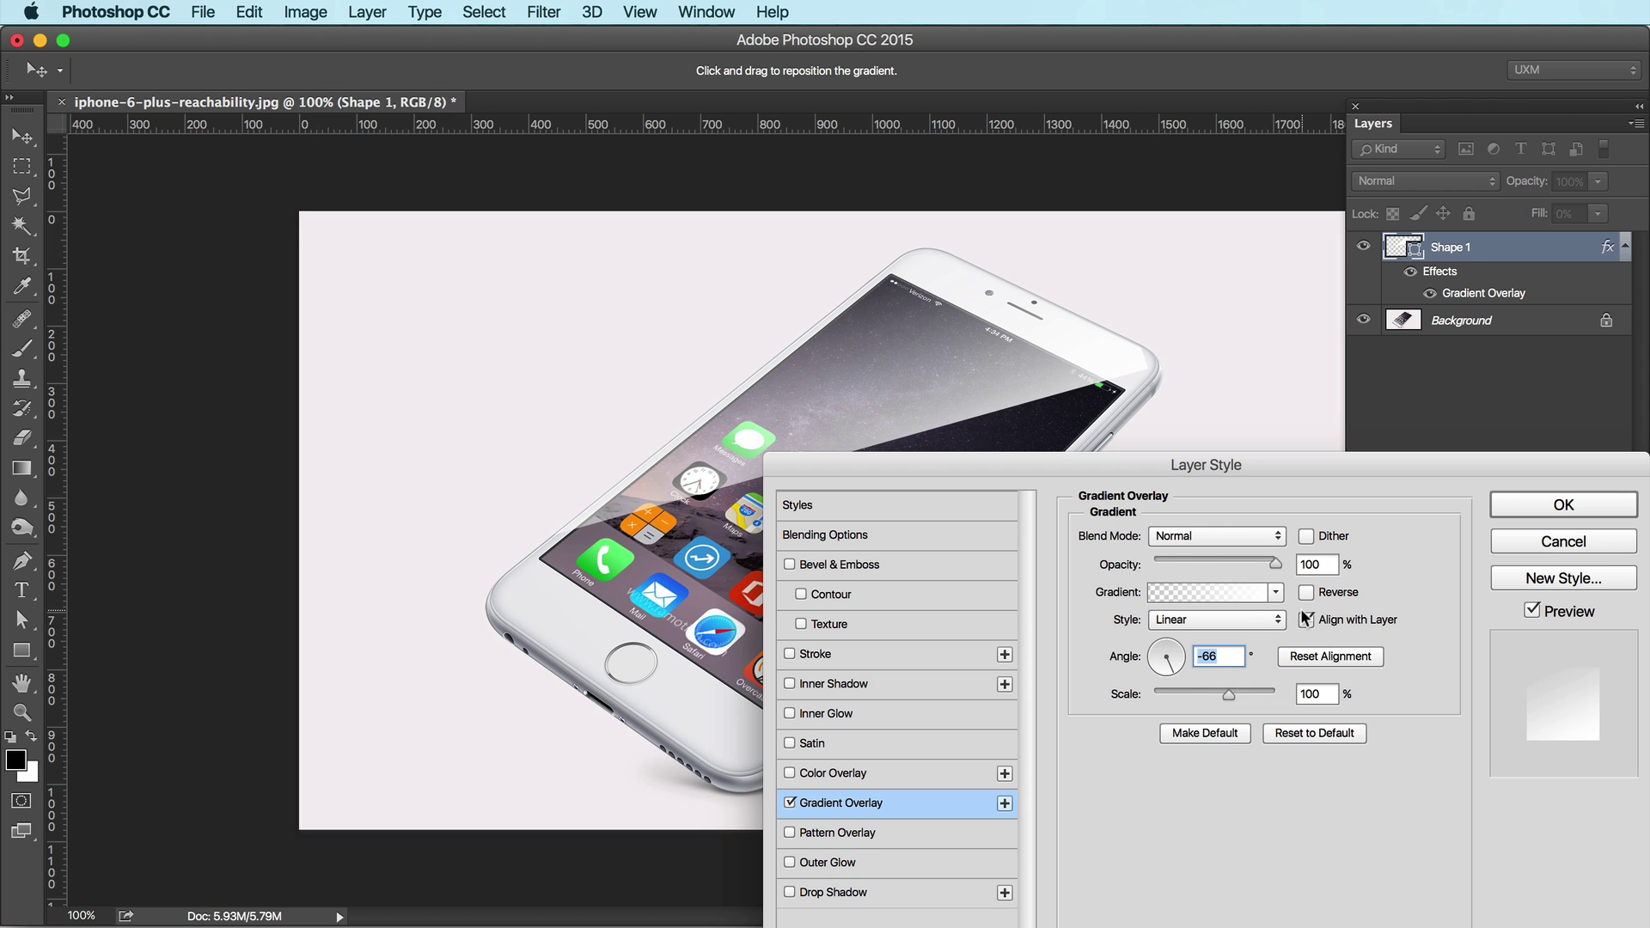
key("Return")
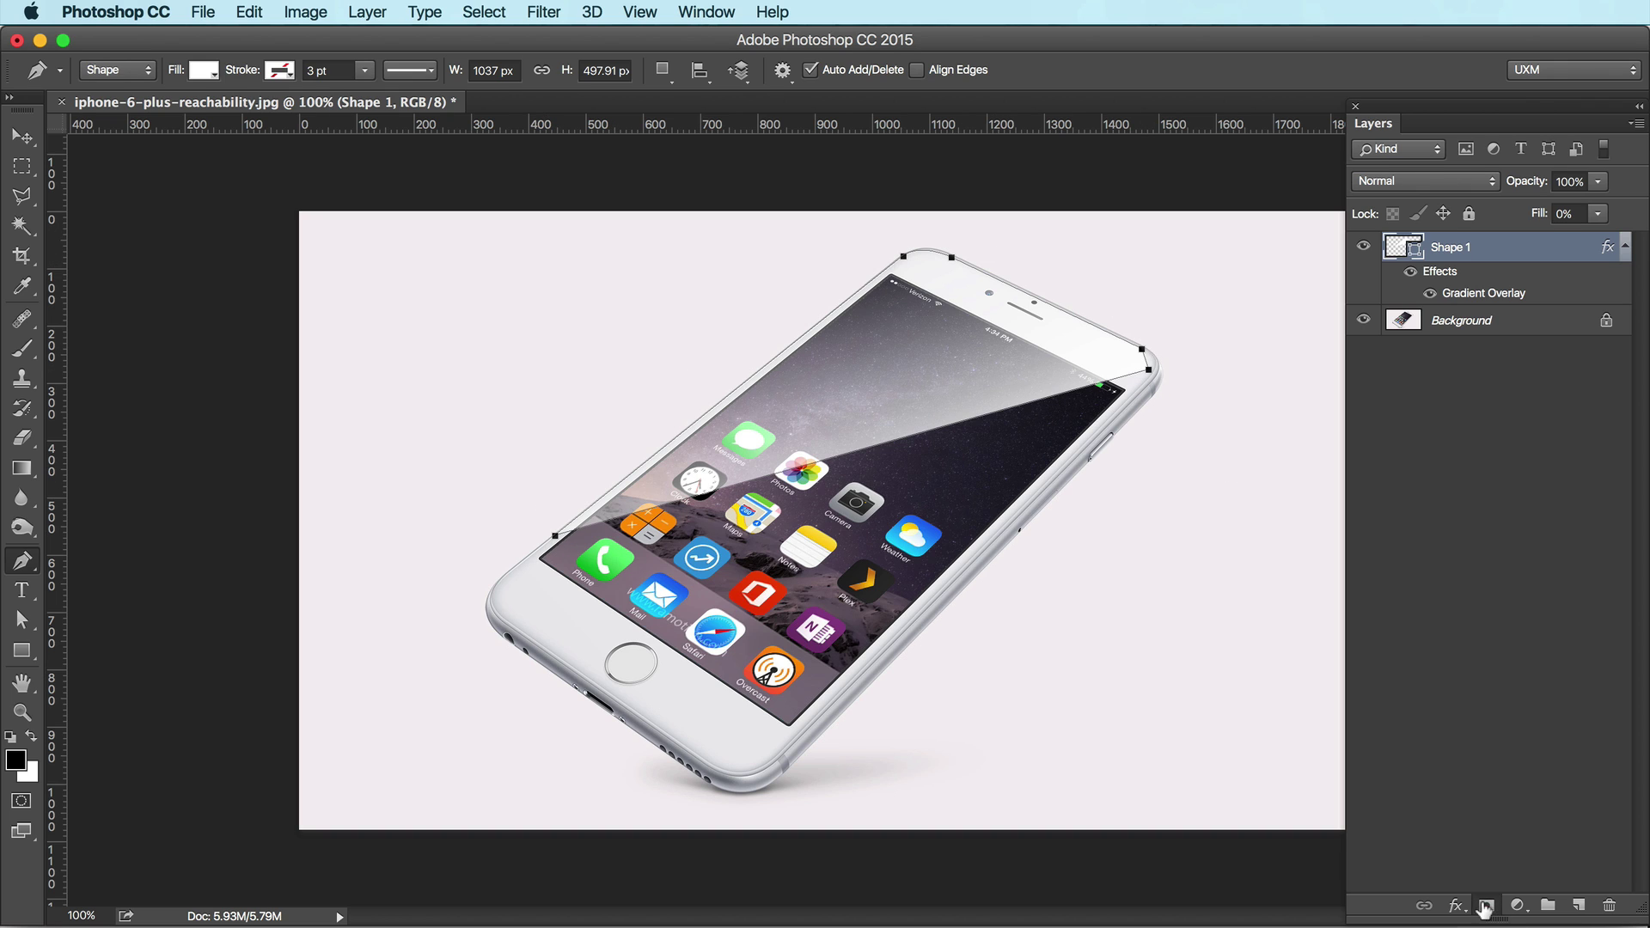
Add a layer mask to Shape 1 and paint black to hide part of the glare
left_click(1487, 905)
key("b")
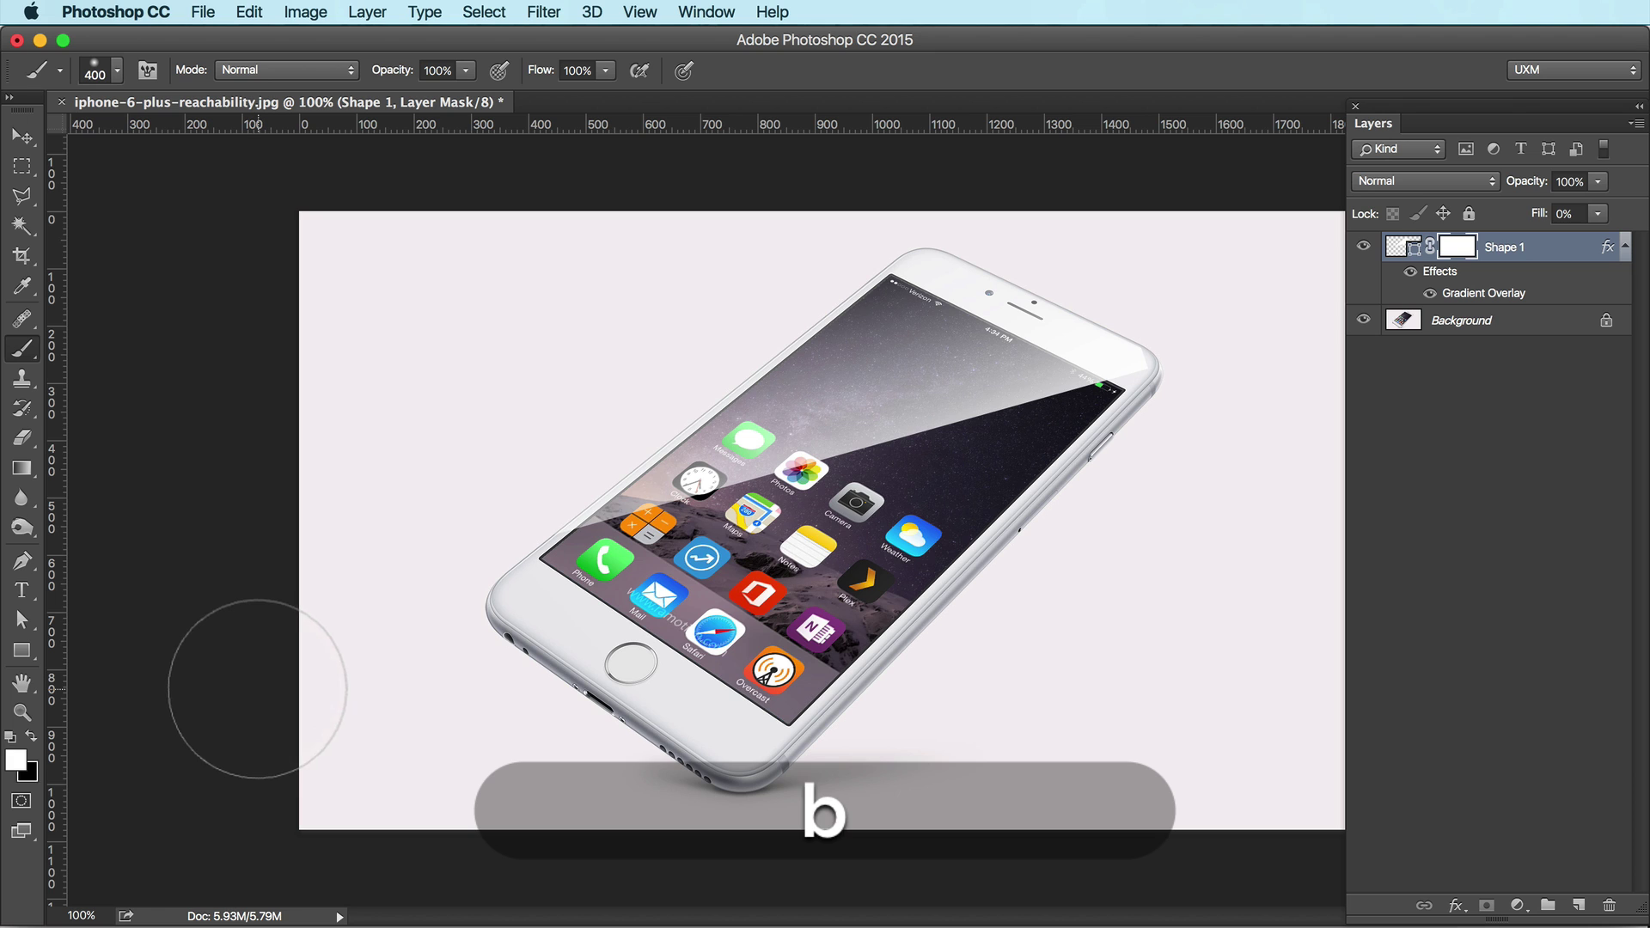
key("x")
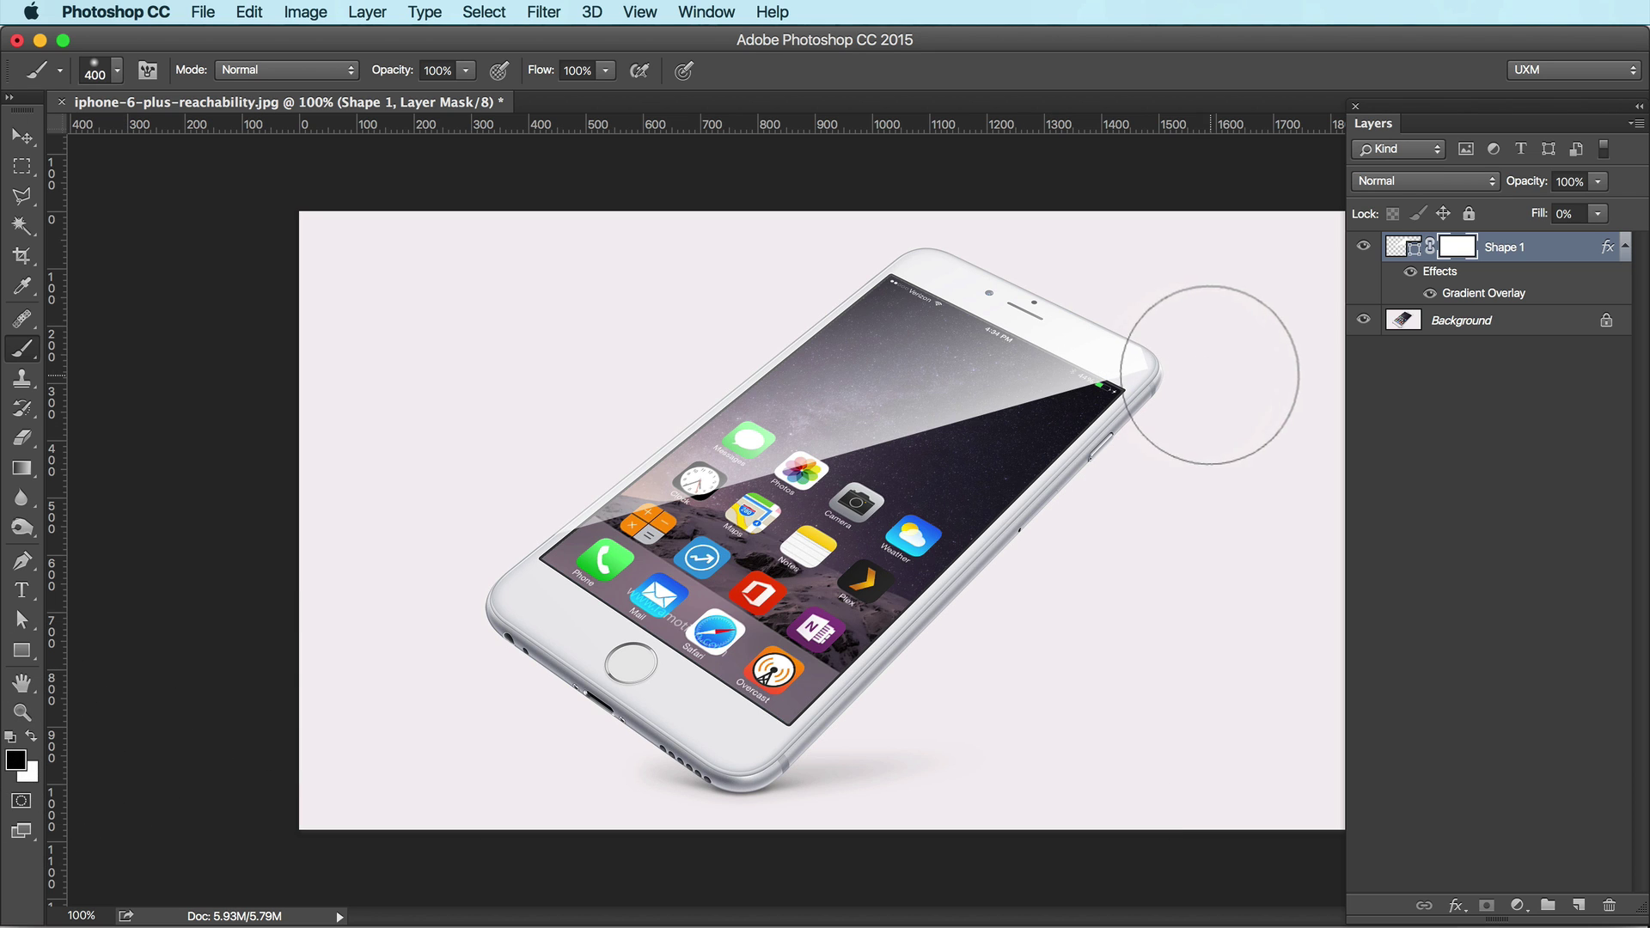
mouse_move(1220, 387)
left_mouse_down()
mouse_move(1210, 315)
mouse_move(1098, 220)
mouse_move(935, 188)
mouse_move(963, 202)
mouse_move(956, 217)
mouse_move(812, 210)
left_mouse_up()
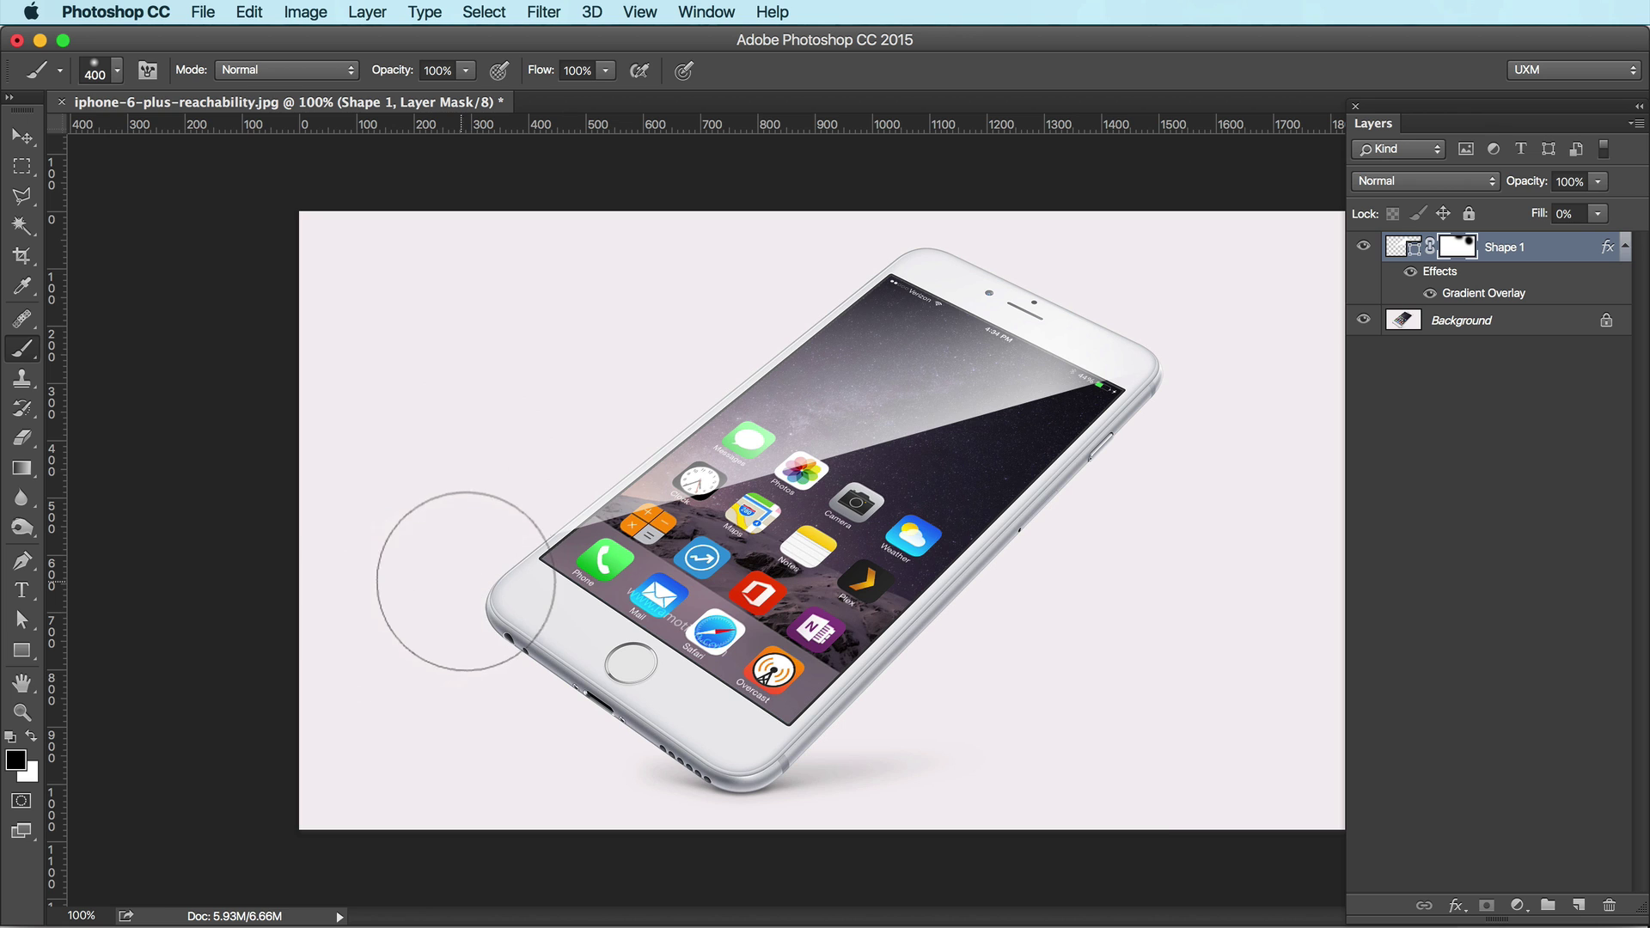
key("super+space")
key("f")
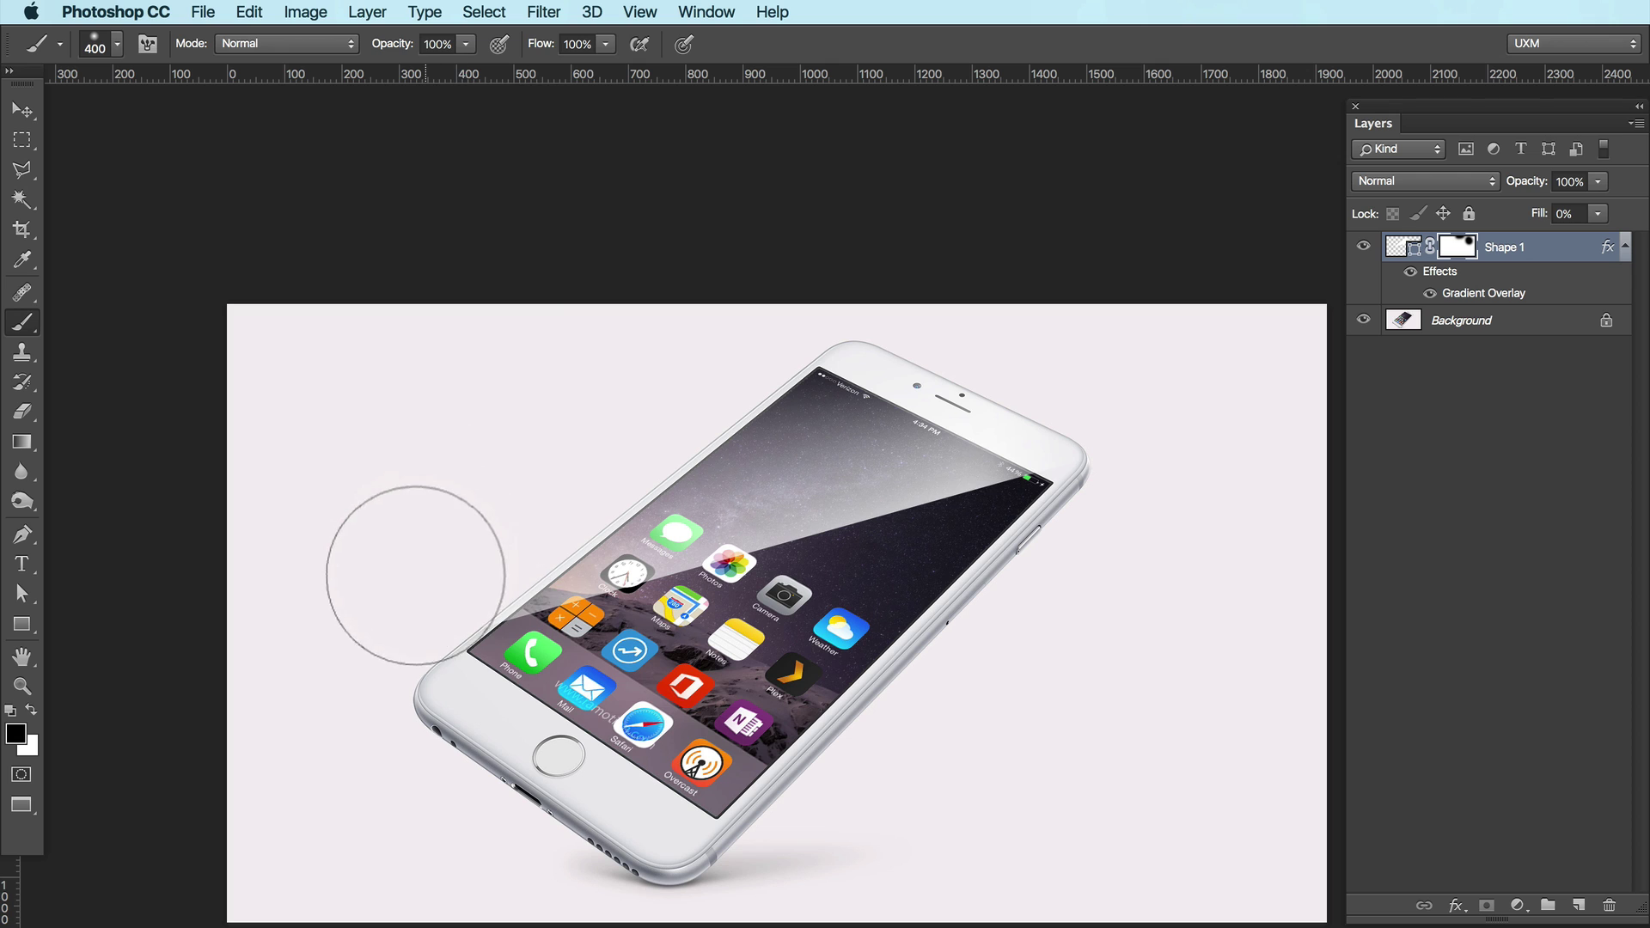
mouse_move(467, 489)
left_mouse_down()
mouse_move(596, 427)
mouse_move(782, 272)
left_mouse_up()
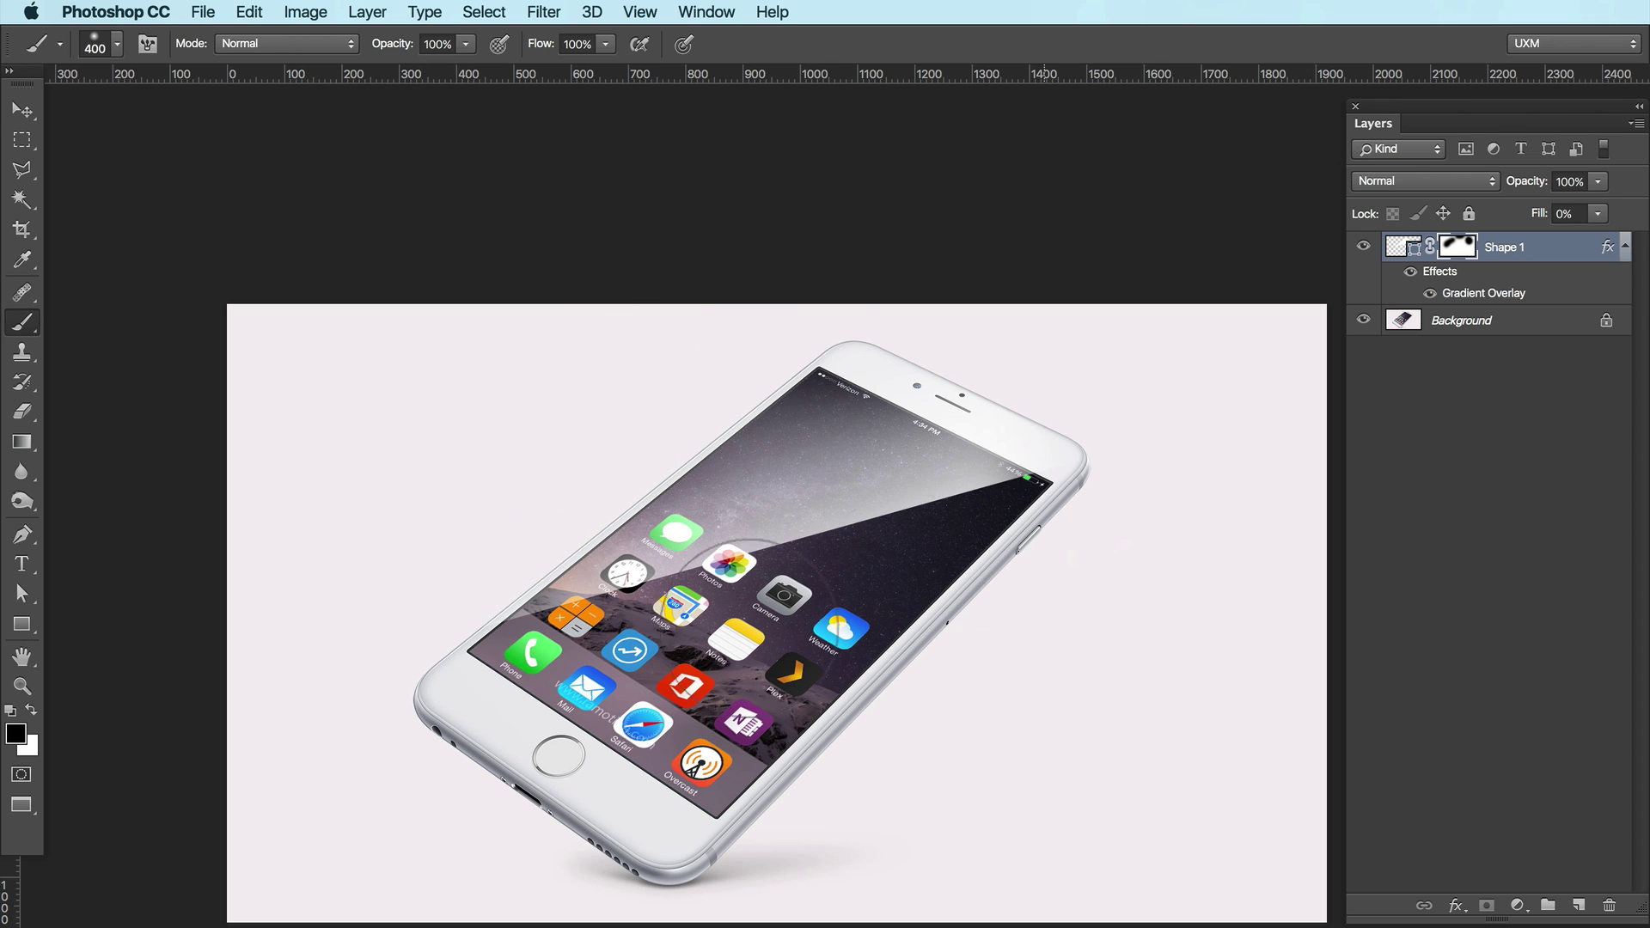
Lower Shape 1 to 30% opacity, recentre the view and start saving as a PSD
key("v")
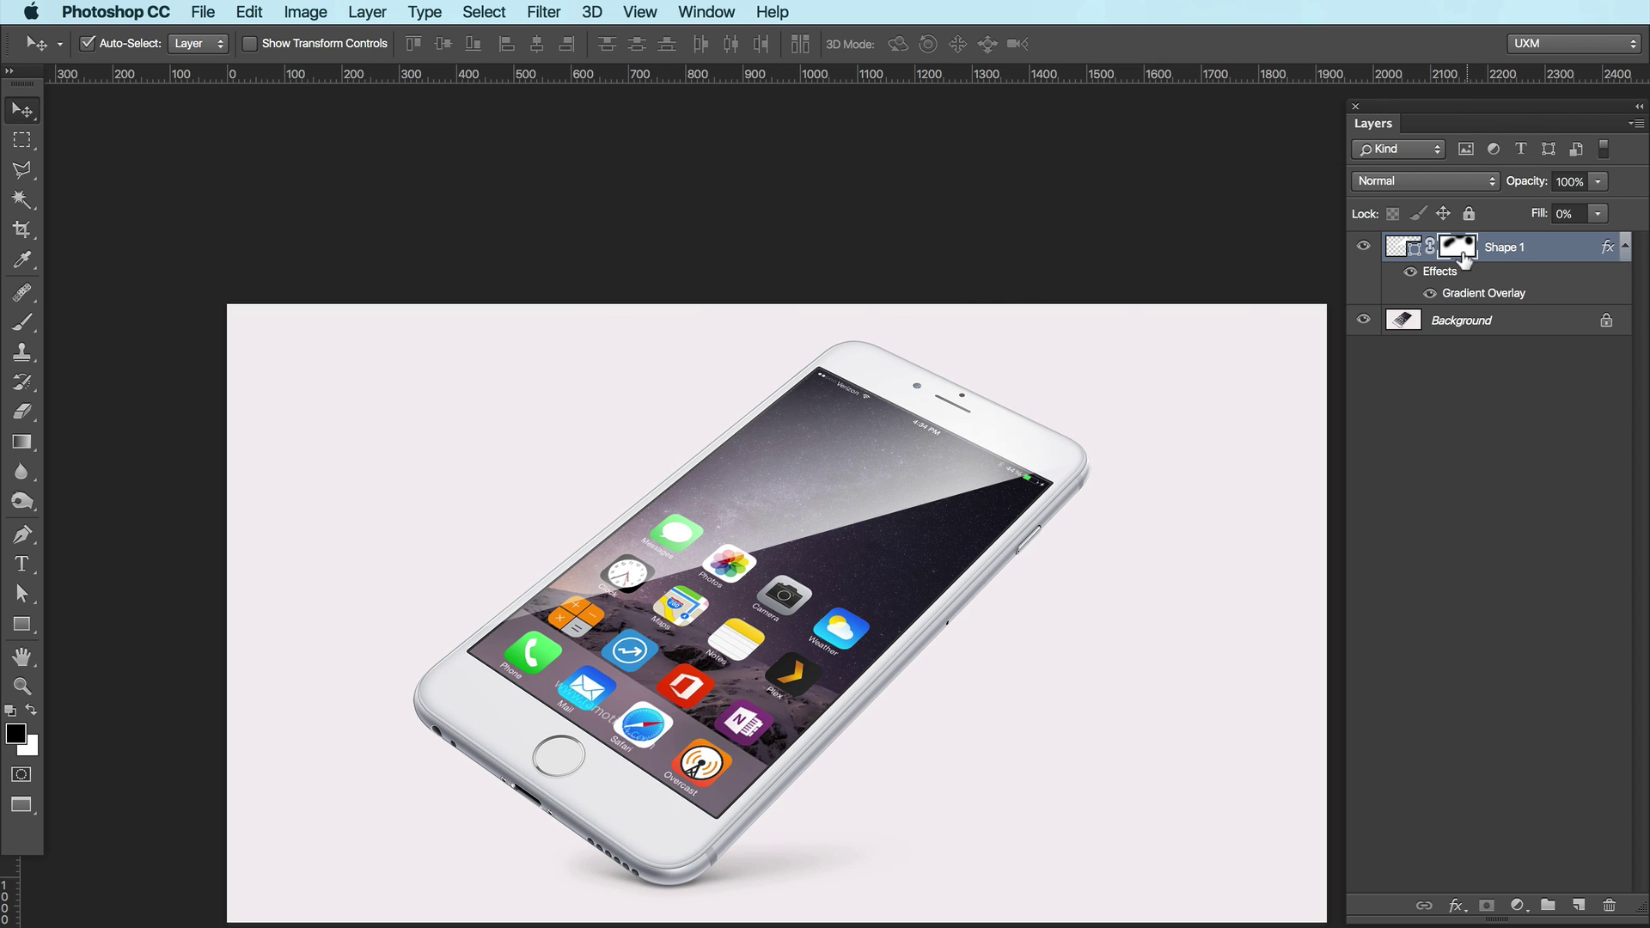
key("3")
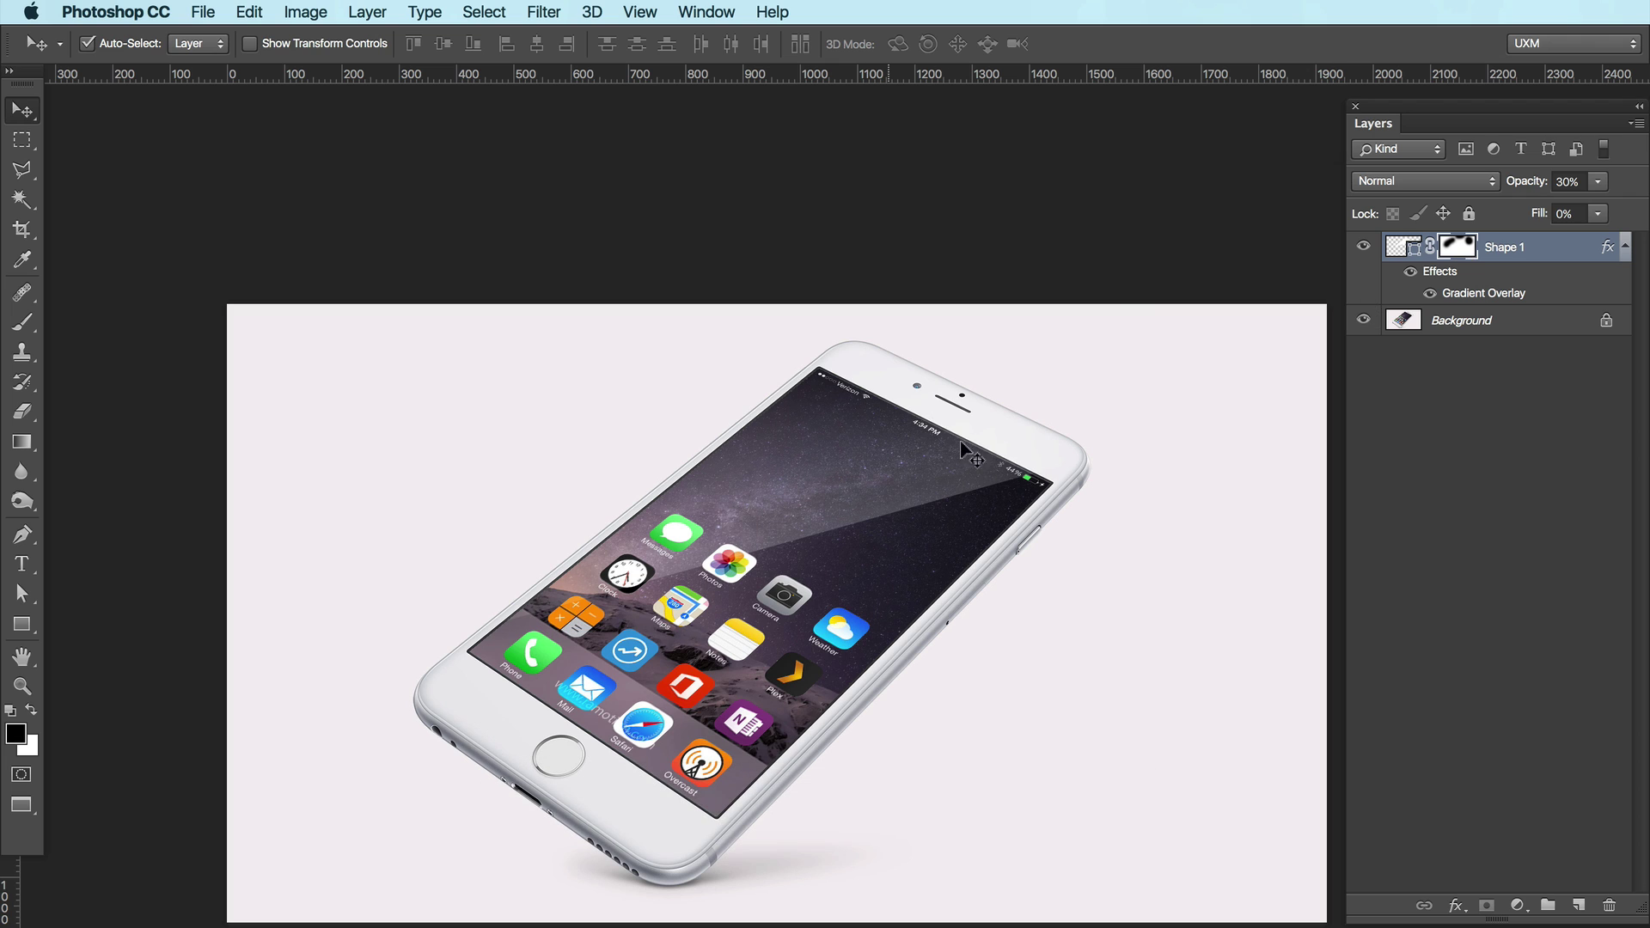
key("super+minus")
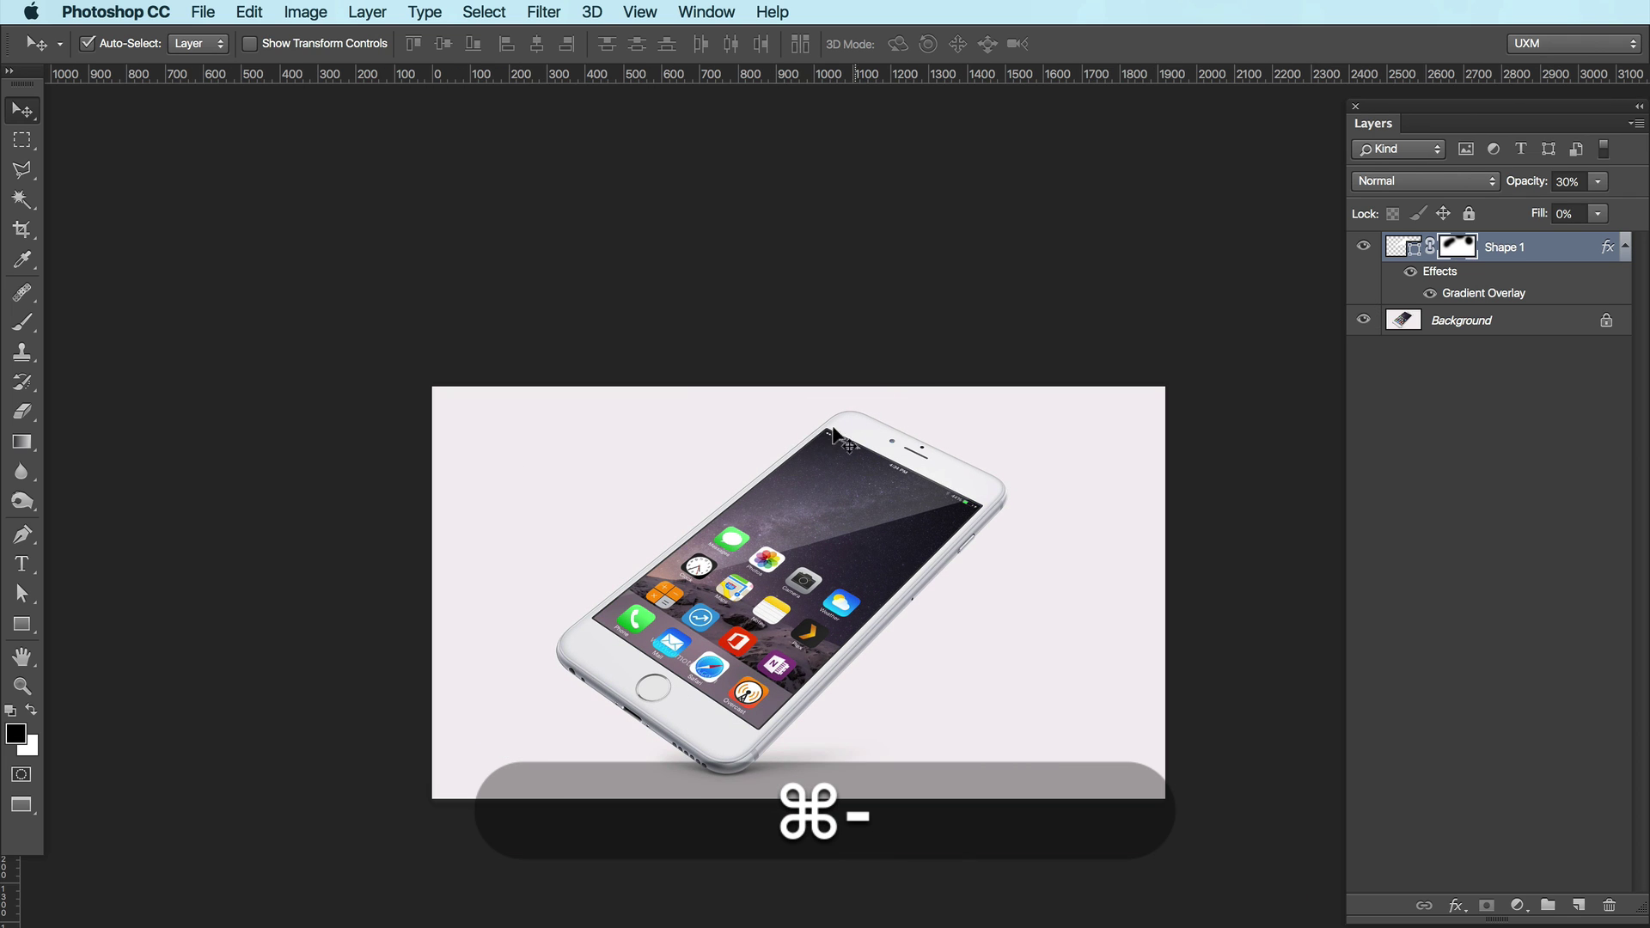
key("space")
left_click_drag(816, 551, 814, 450)
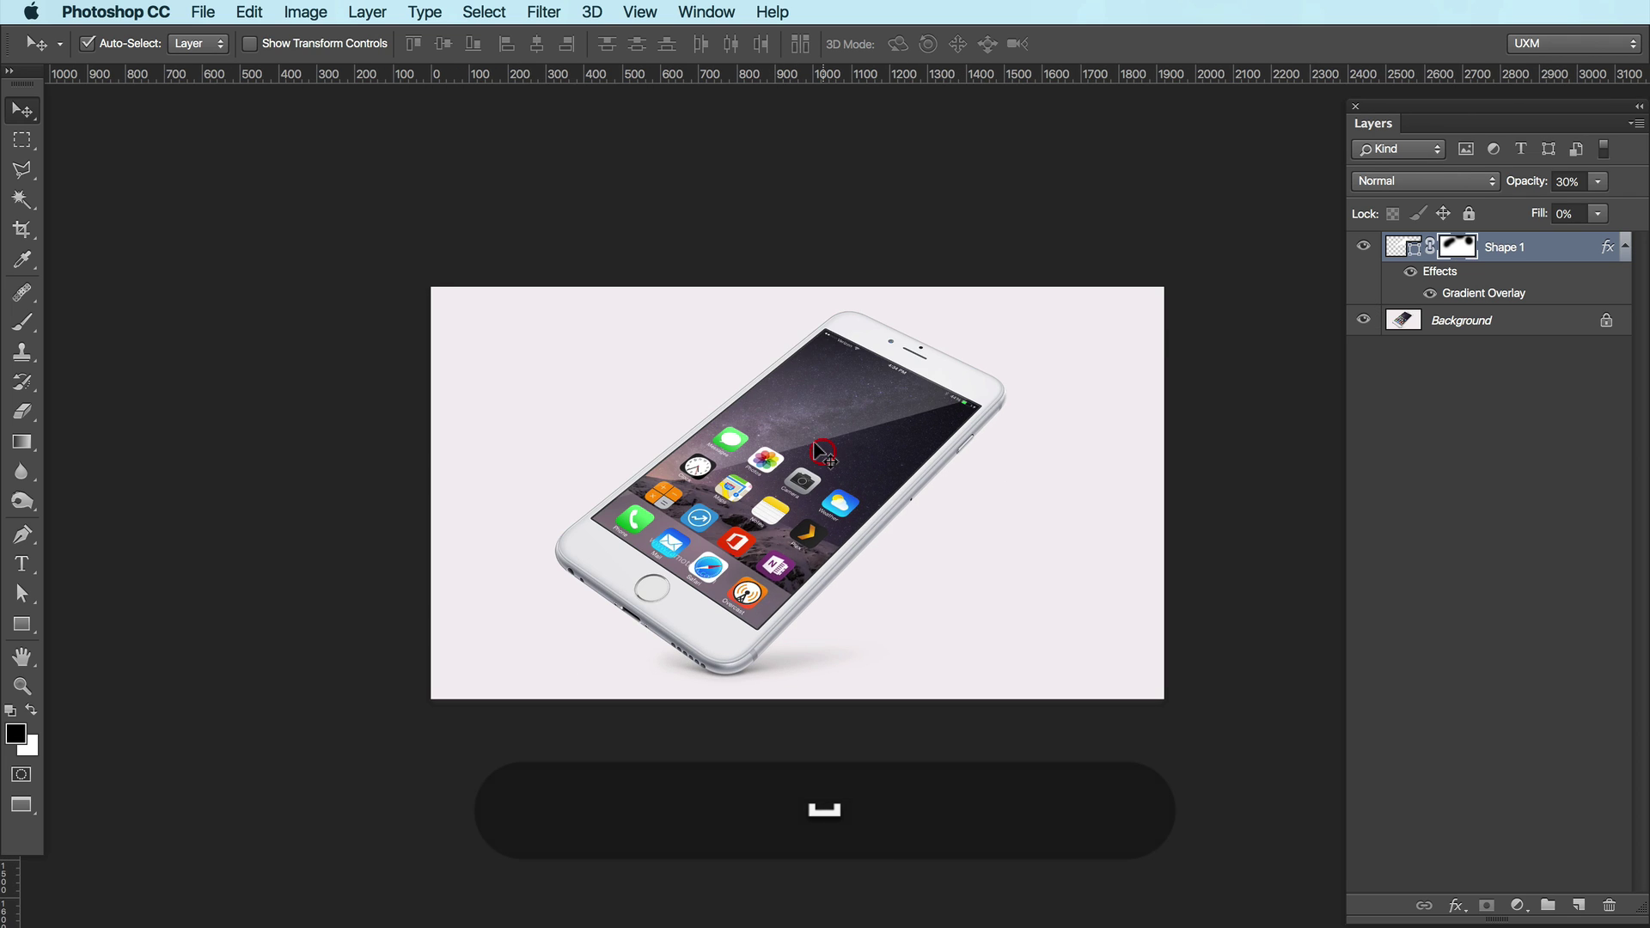
key("f")
key("f")
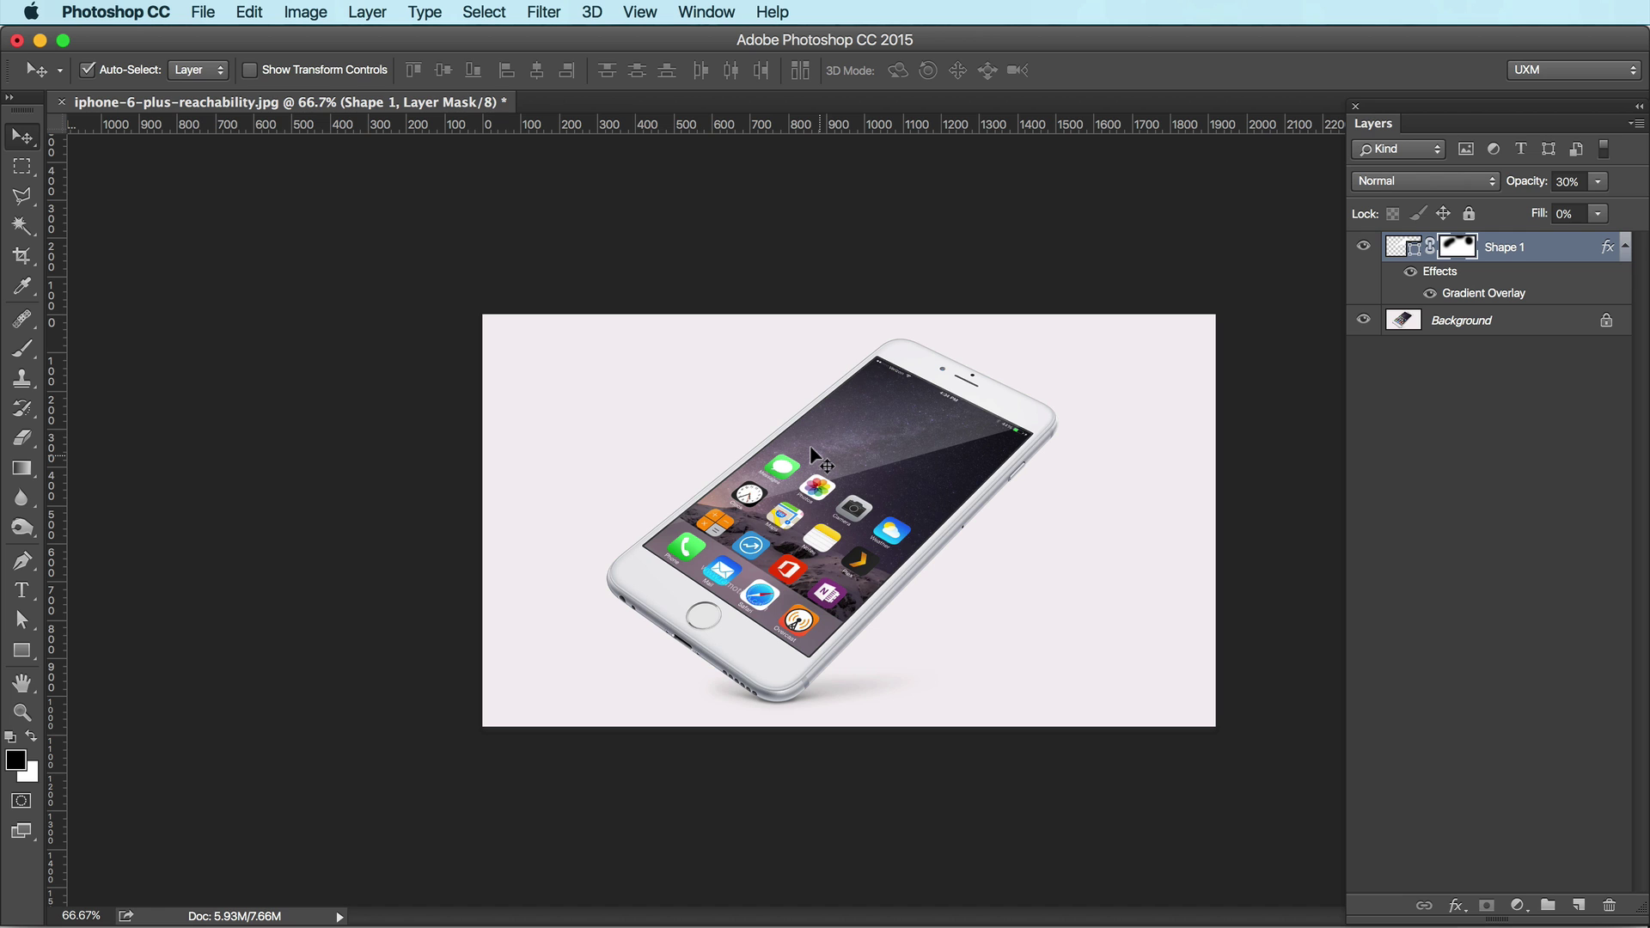
key("super+s")
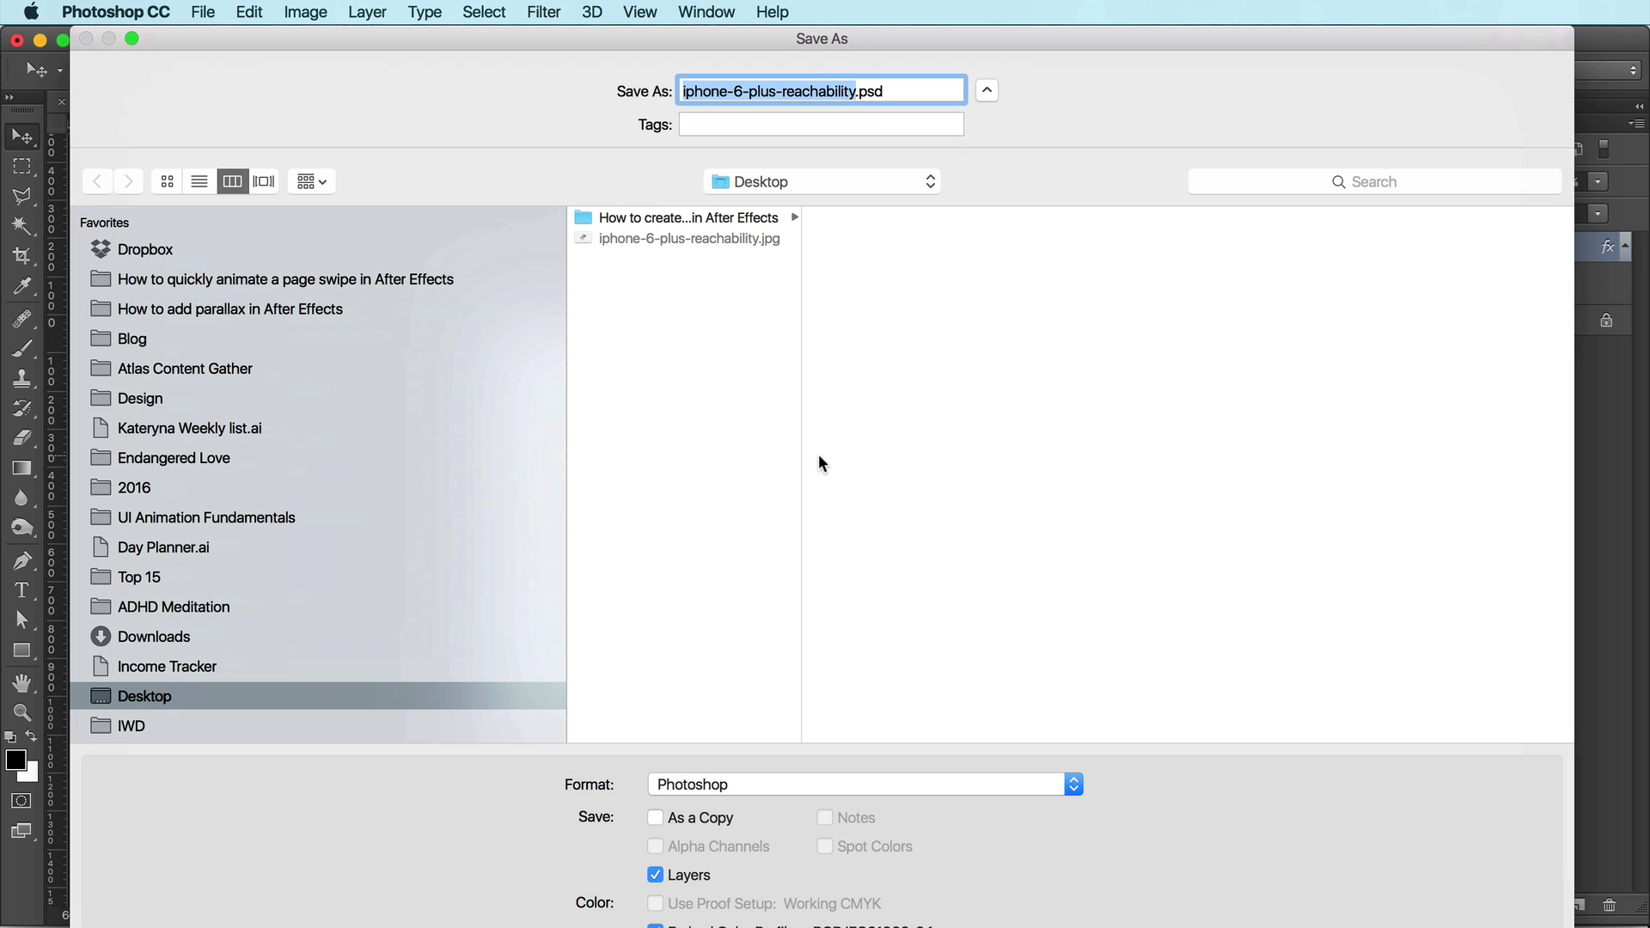
Save the mockup to the Desktop as iPhone Template.psd, accepting the format options
type("iPhone ")
type("Template")
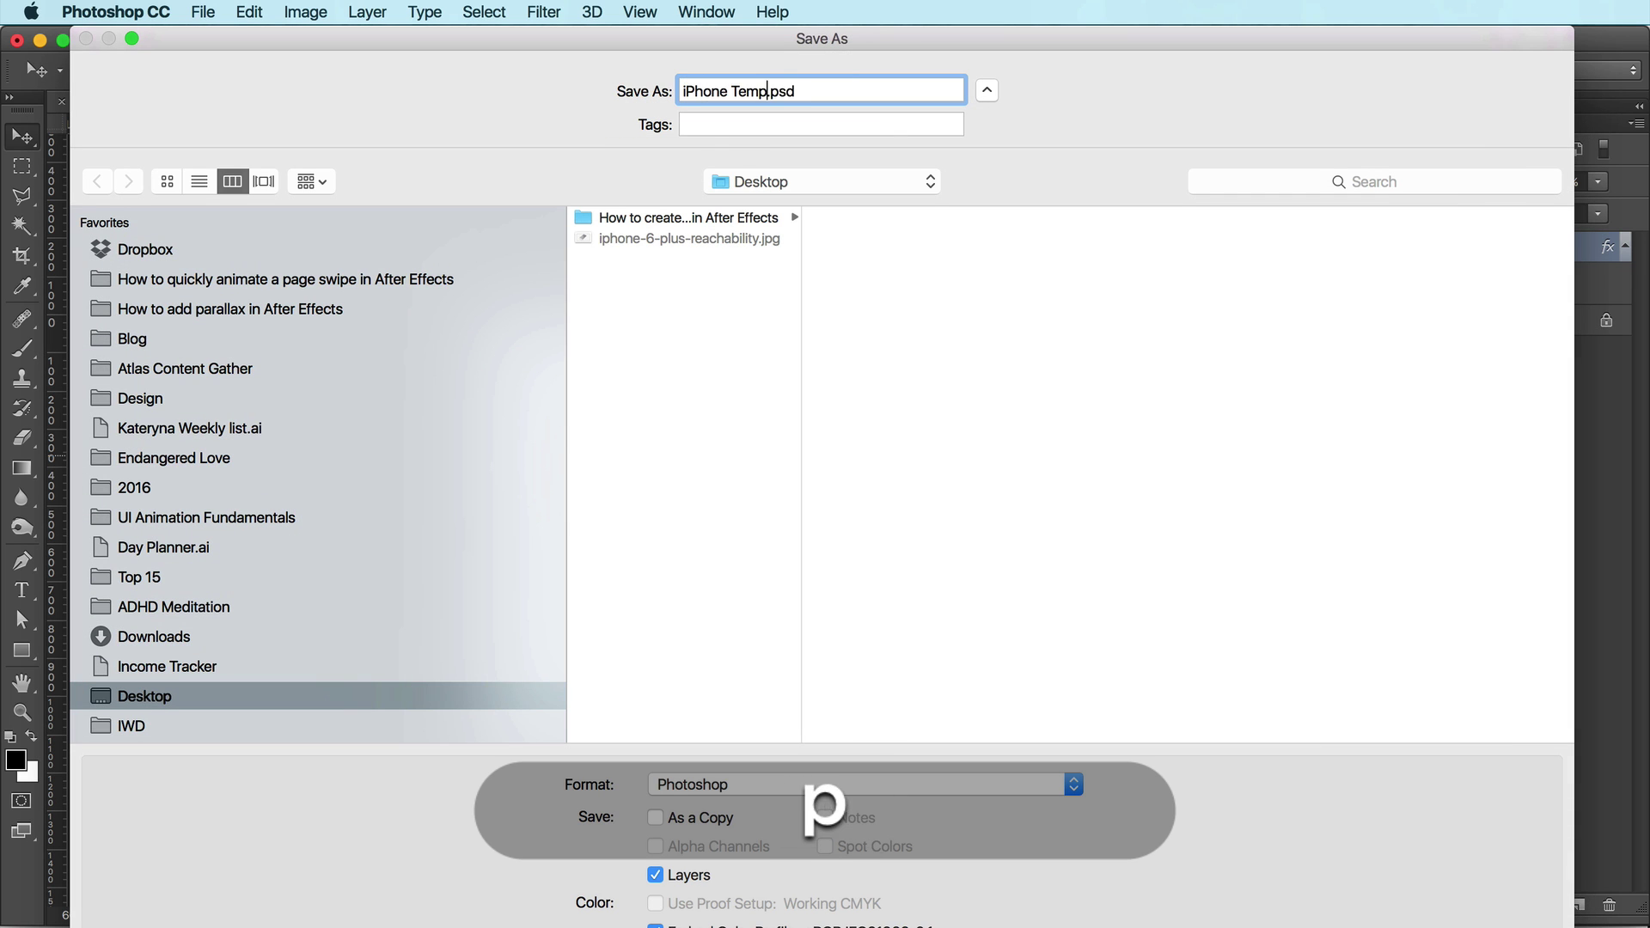
key("super+d")
key("super+Return")
key("Return")
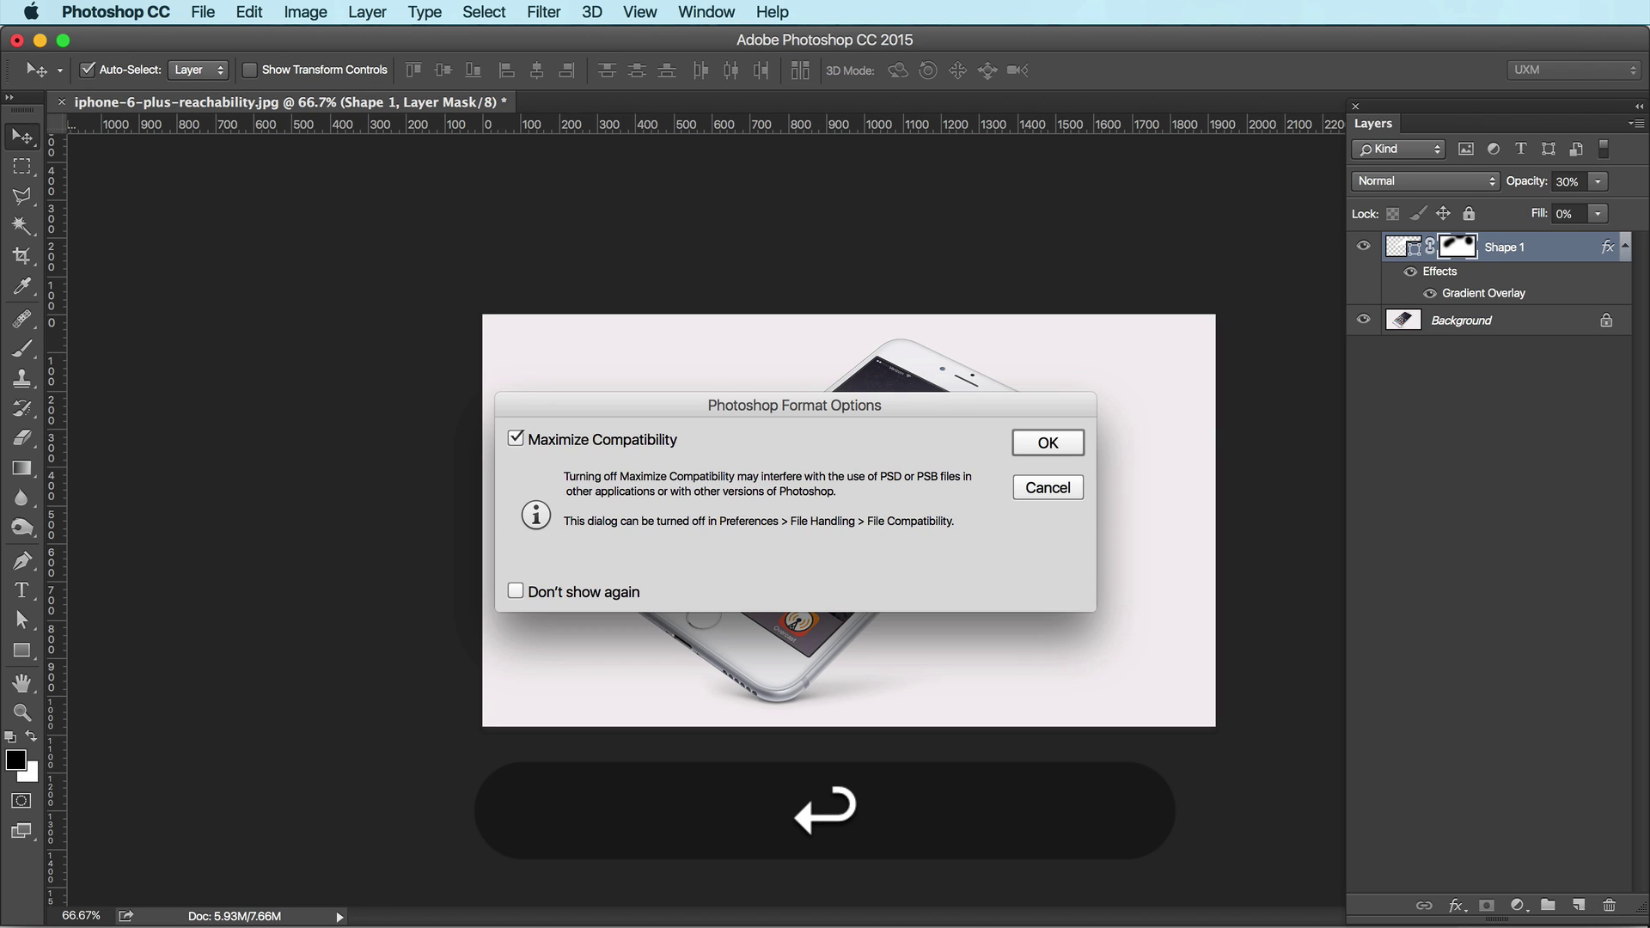
In After Effects, close Template.aep without saving, leaving an empty Untitled Project
key("super+Tab")
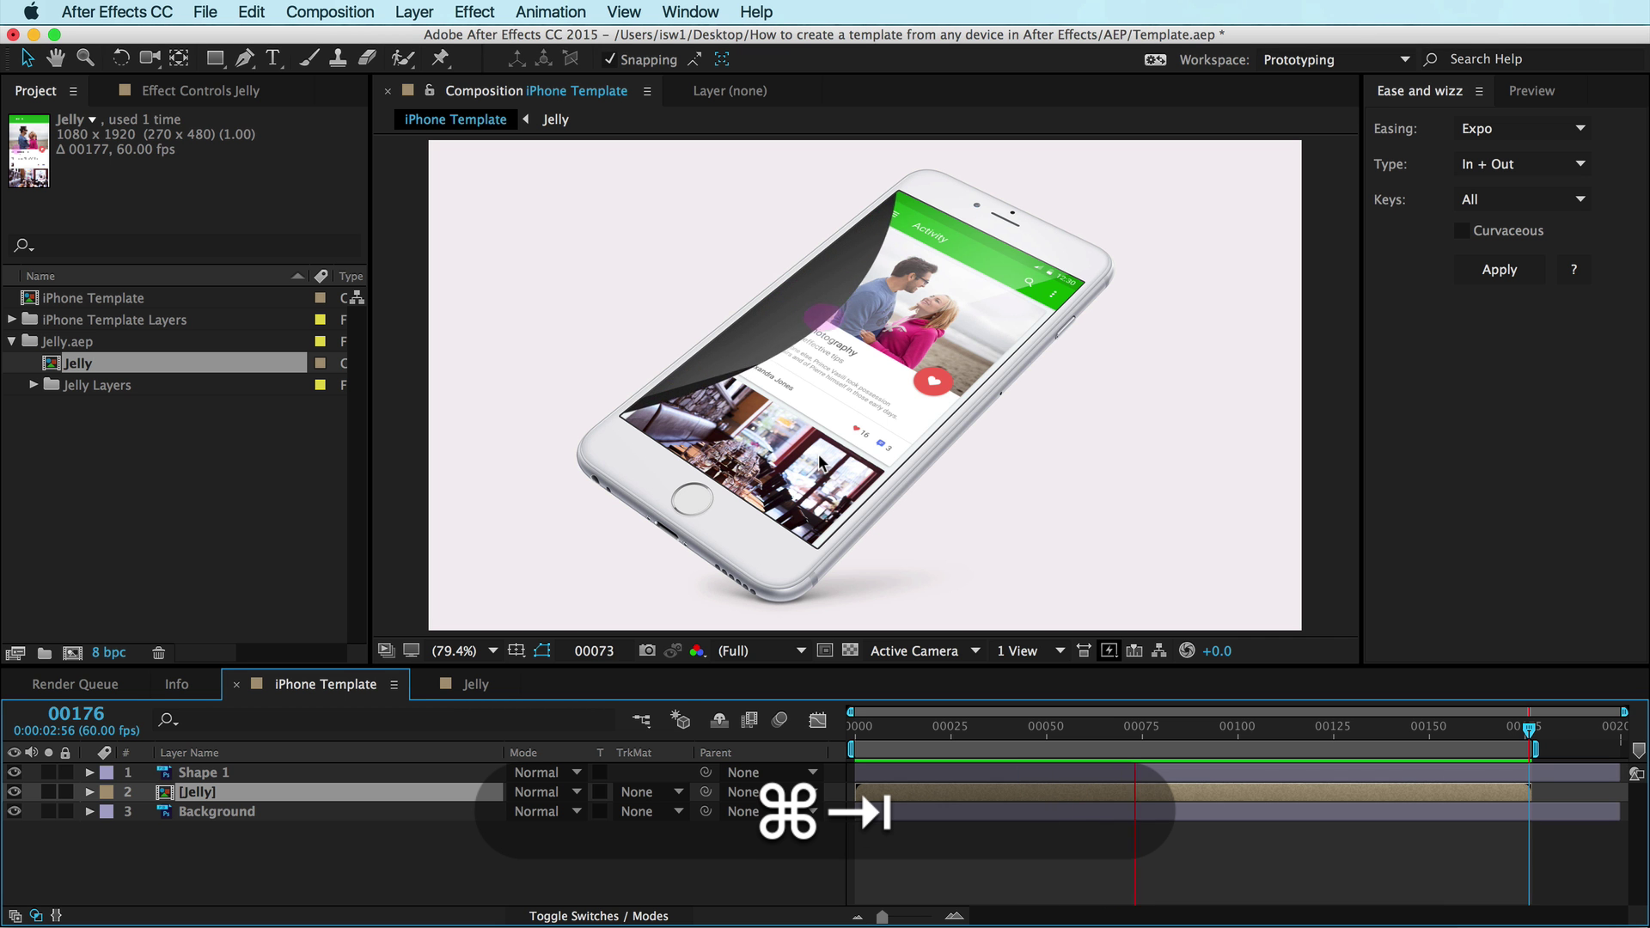
left_click(137, 497)
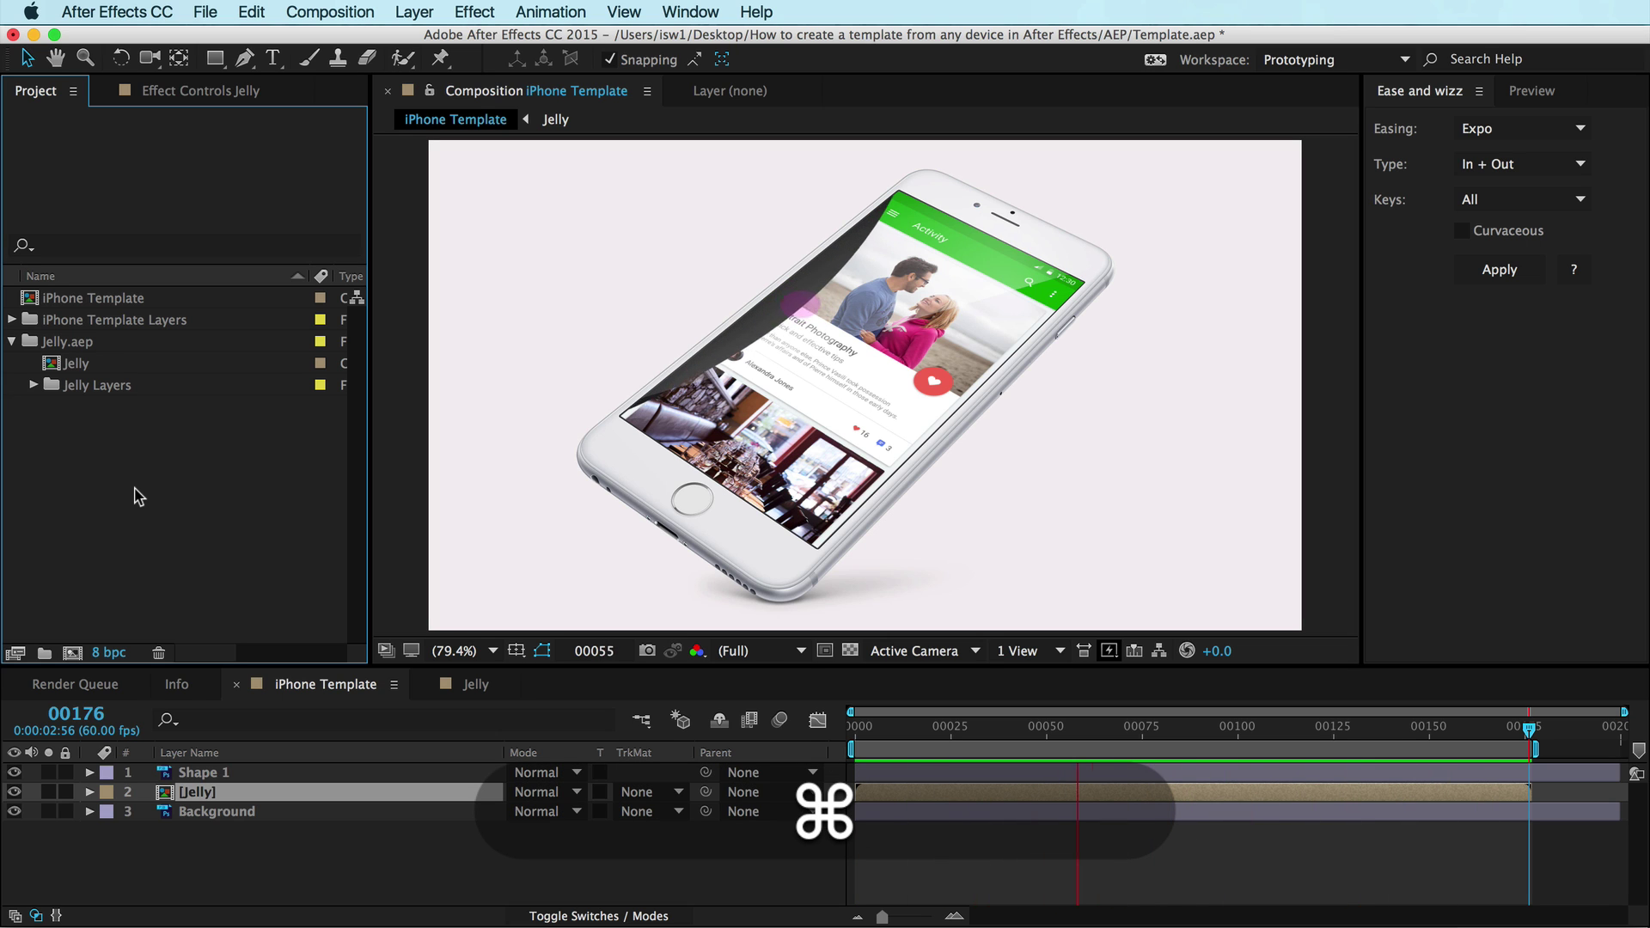
key("super+o")
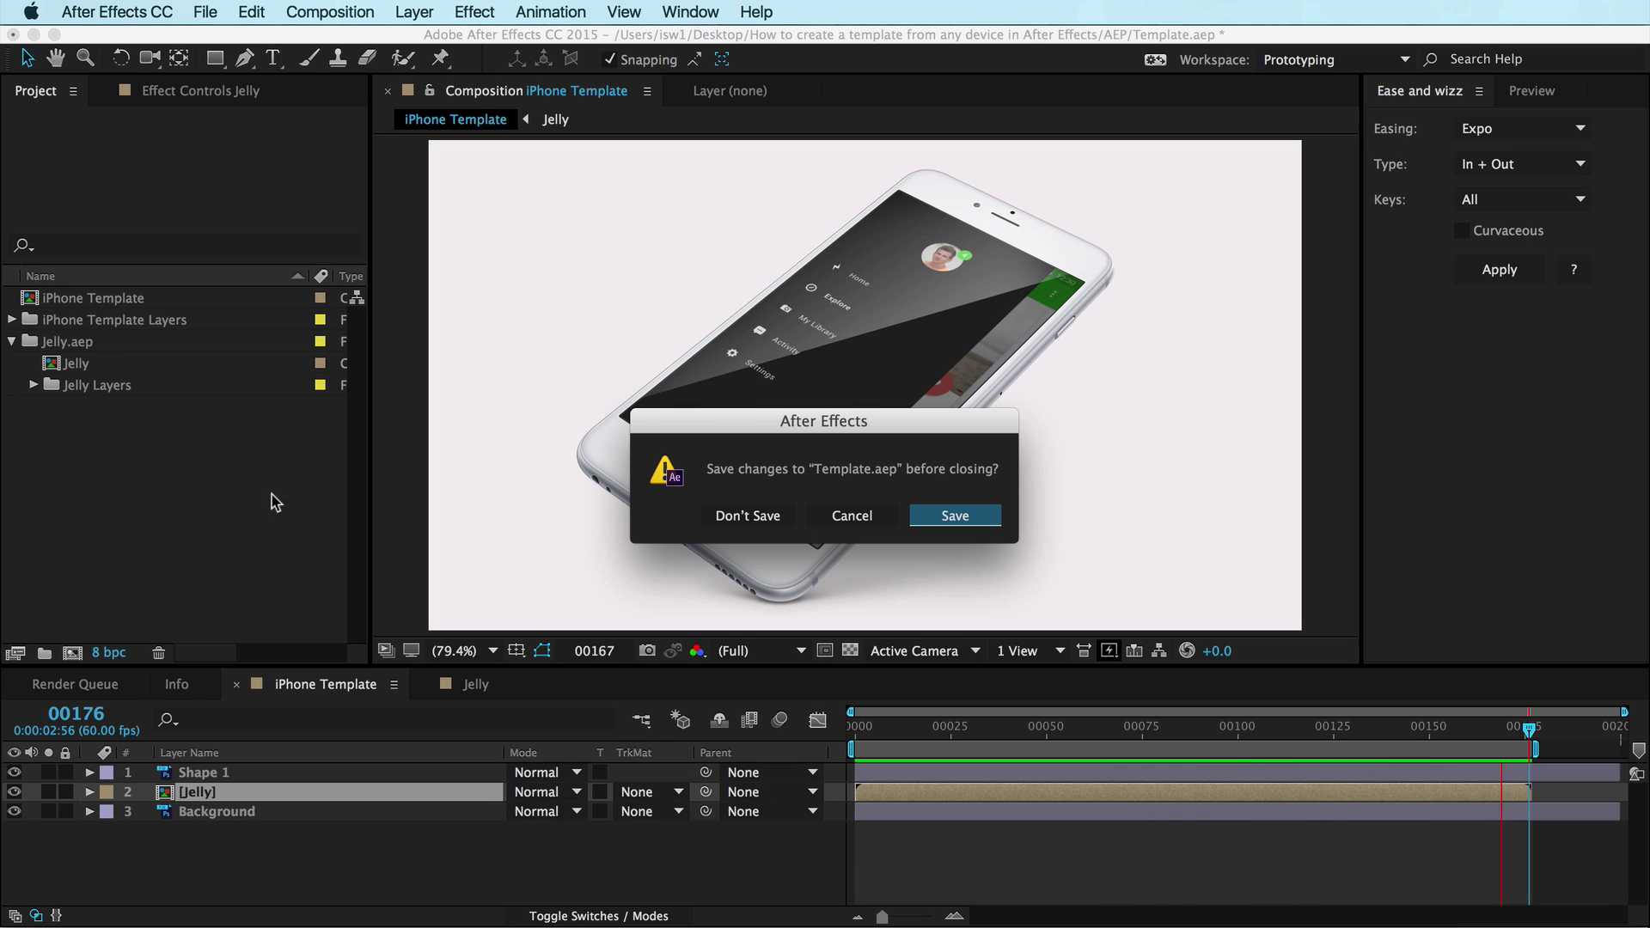
left_click(748, 515)
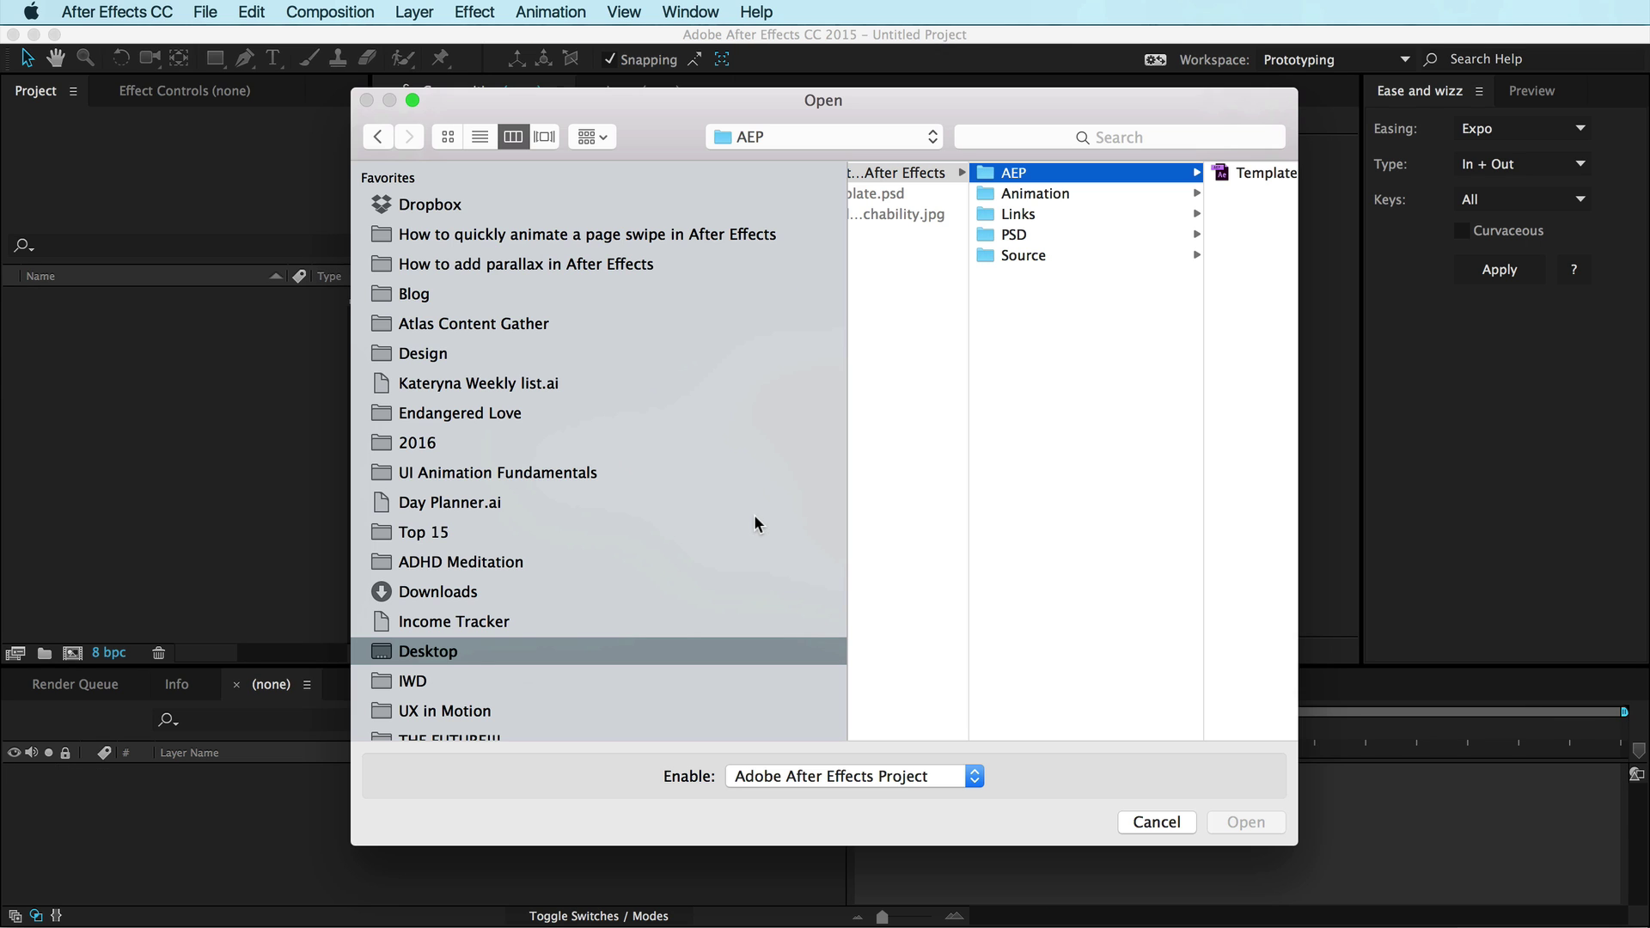
key("Escape")
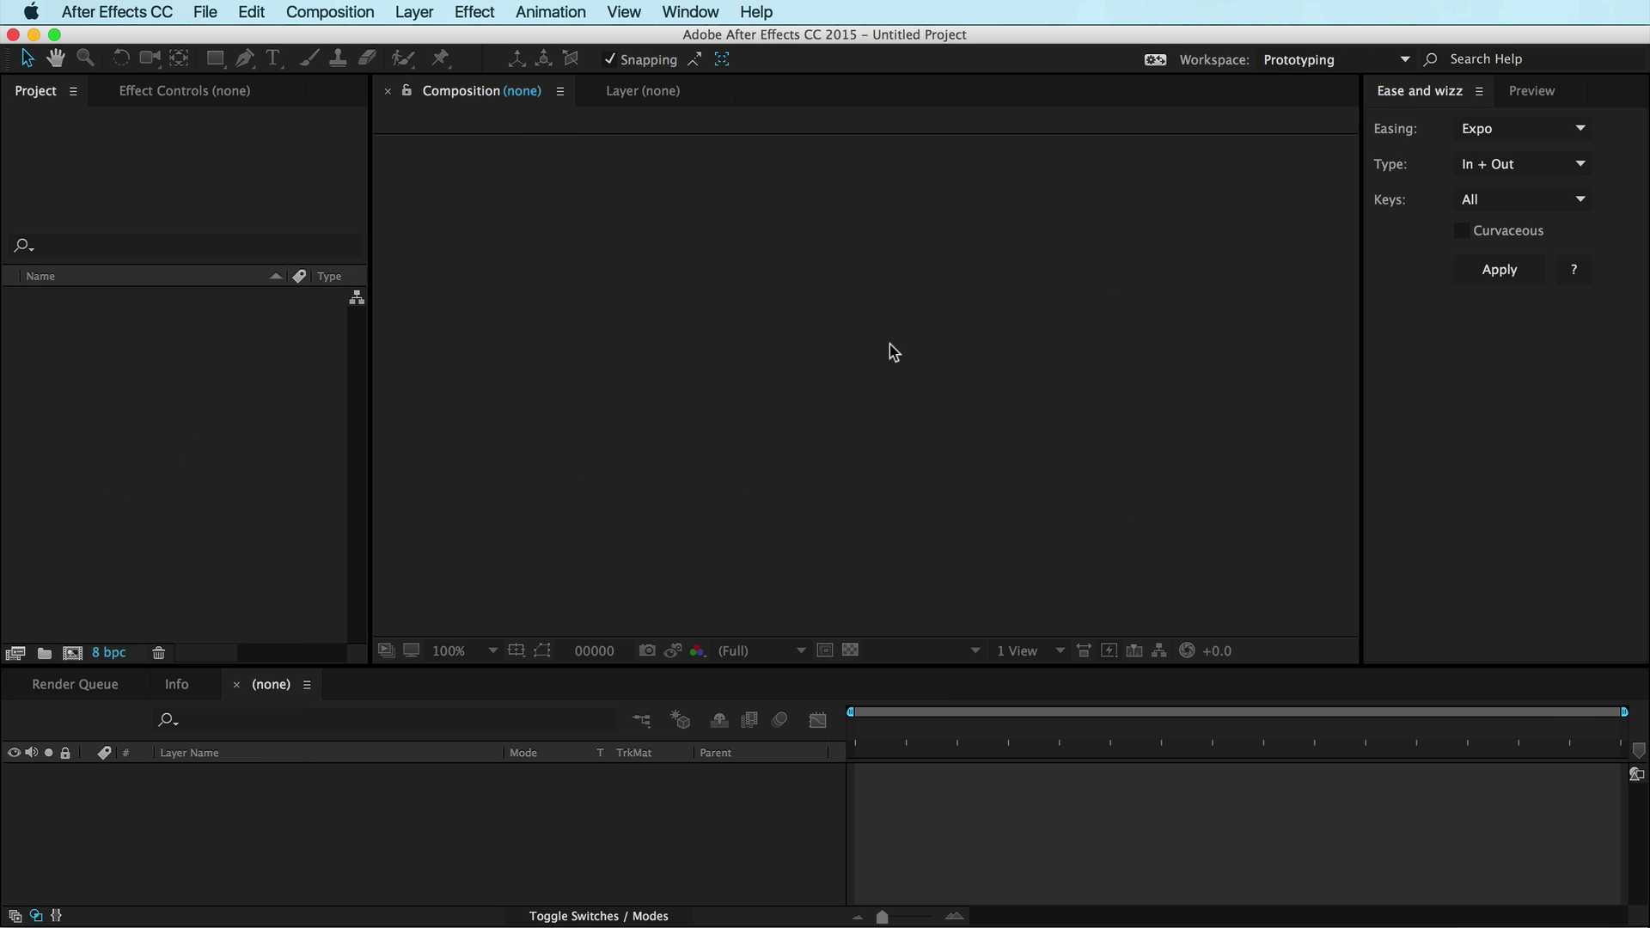
Import iPhone Template.psd as a composition with editable layer styles and open the iPhone Template comp
key("super")
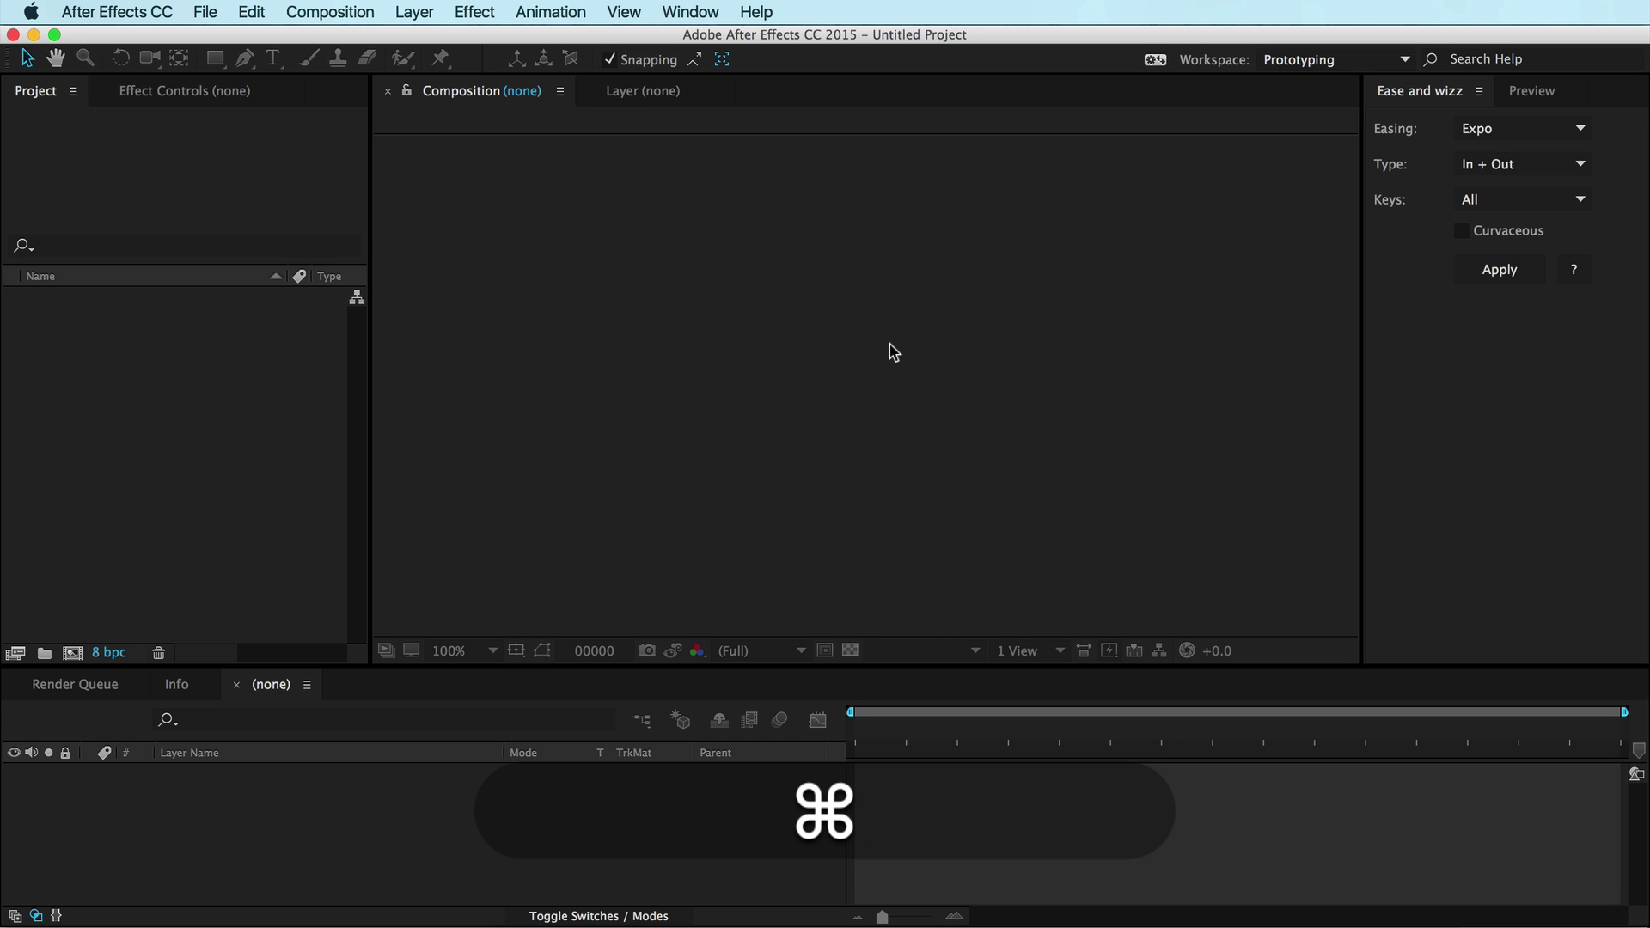
key("super+i")
key("super+d")
key("super+Right")
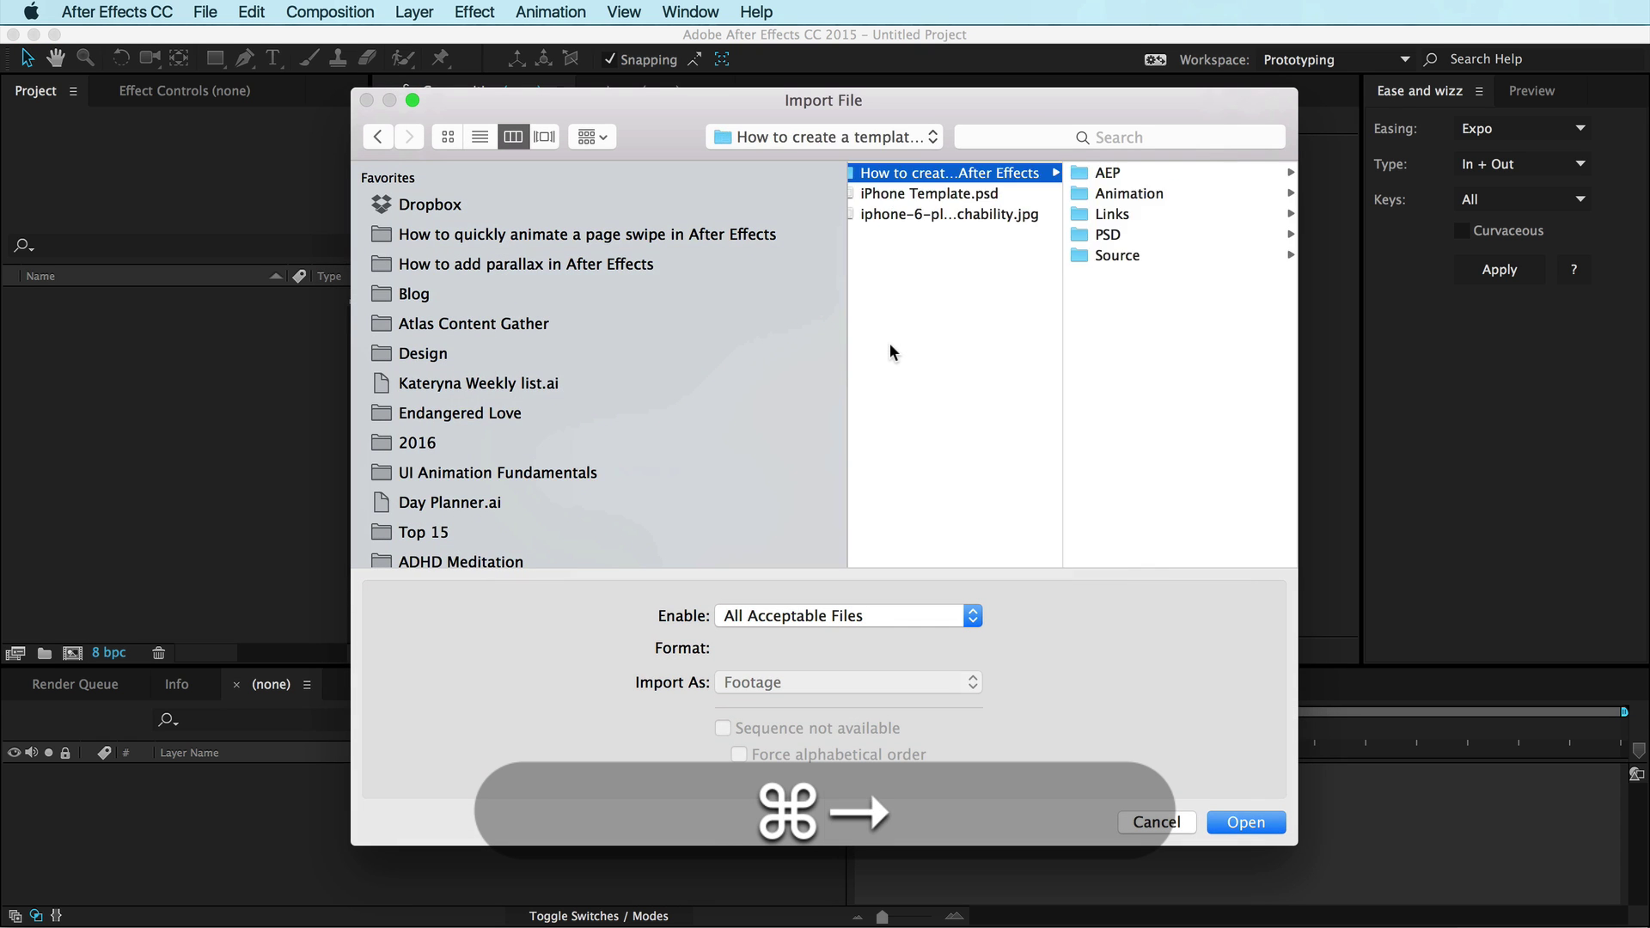
key("Down")
key("Return")
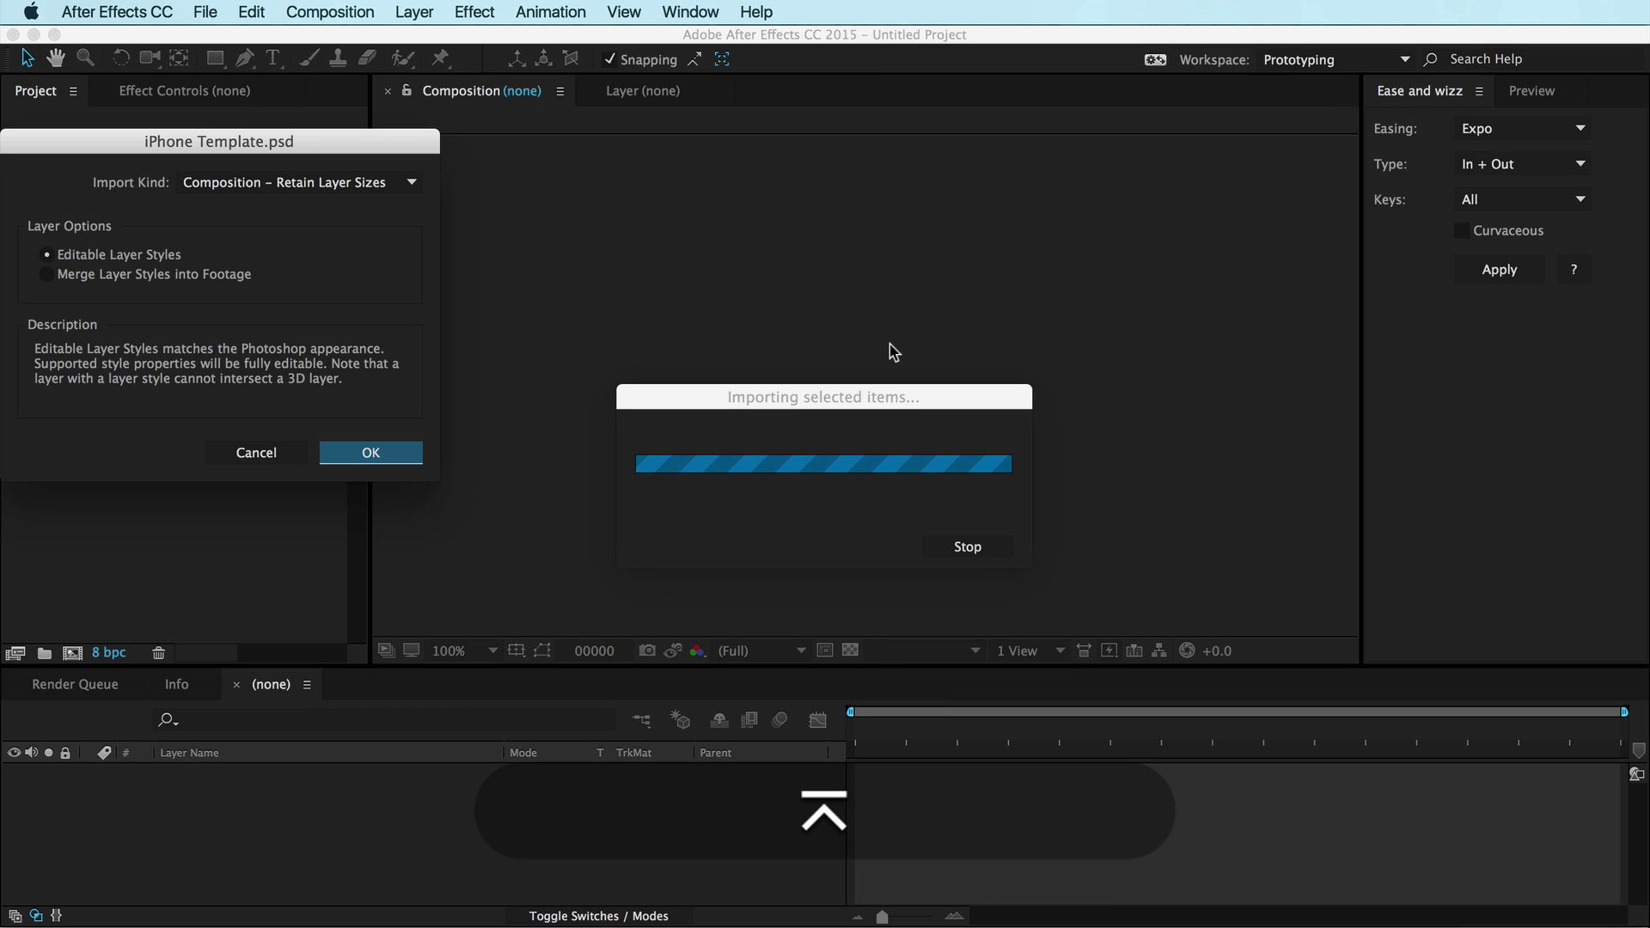
left_click(388, 456)
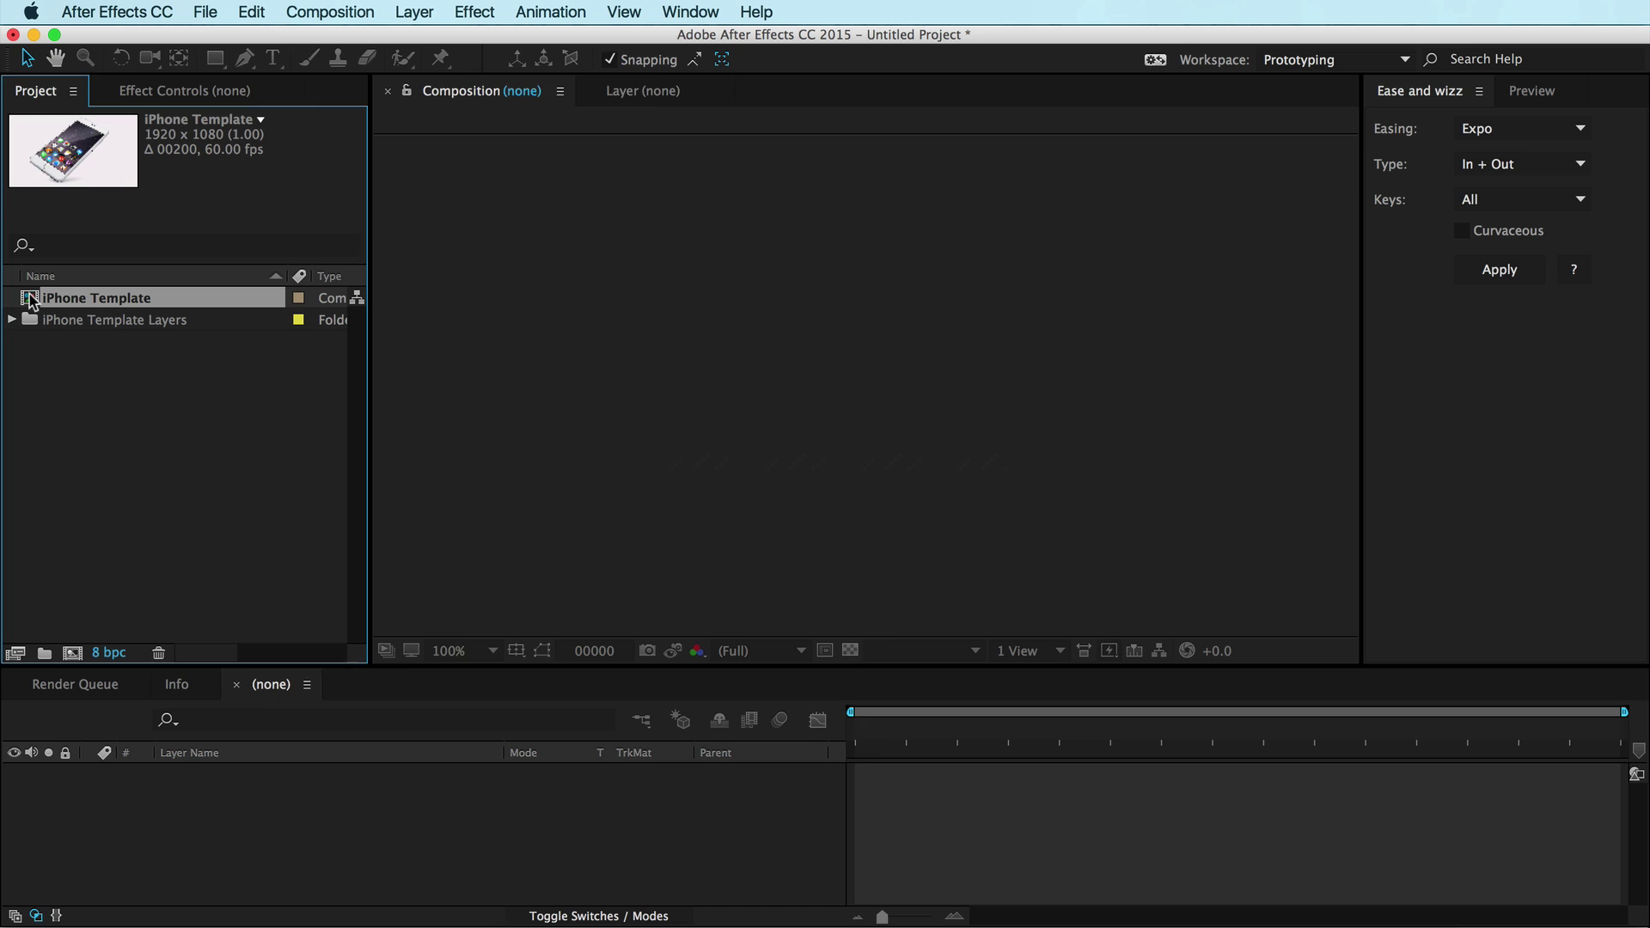
double_click(31, 299)
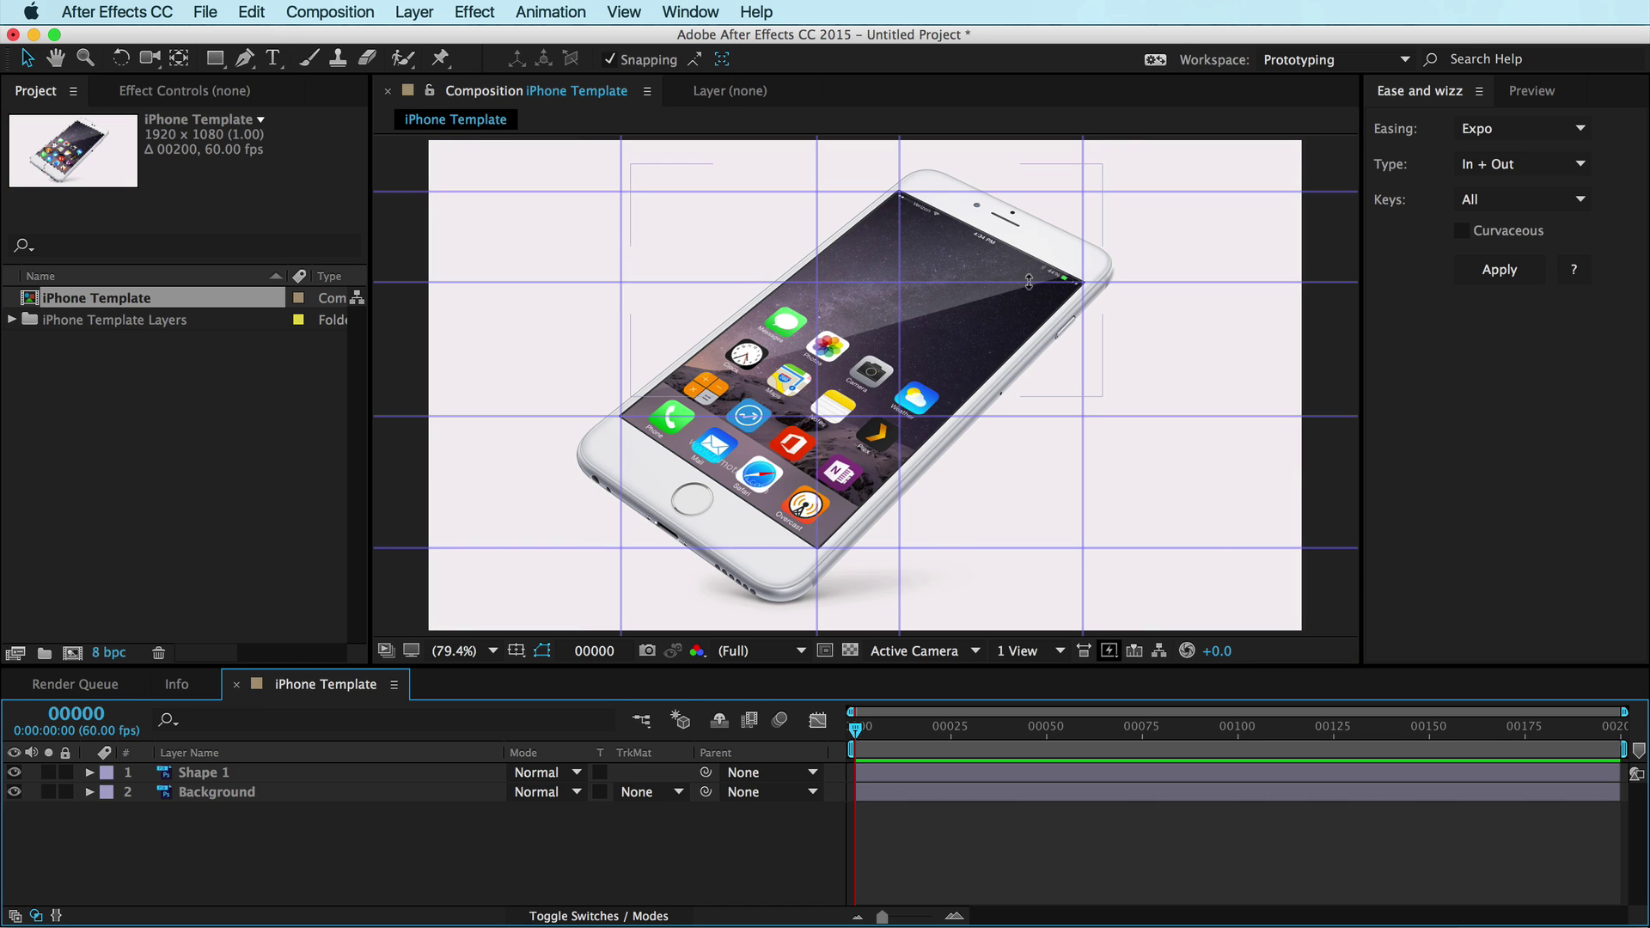
left_click(156, 454)
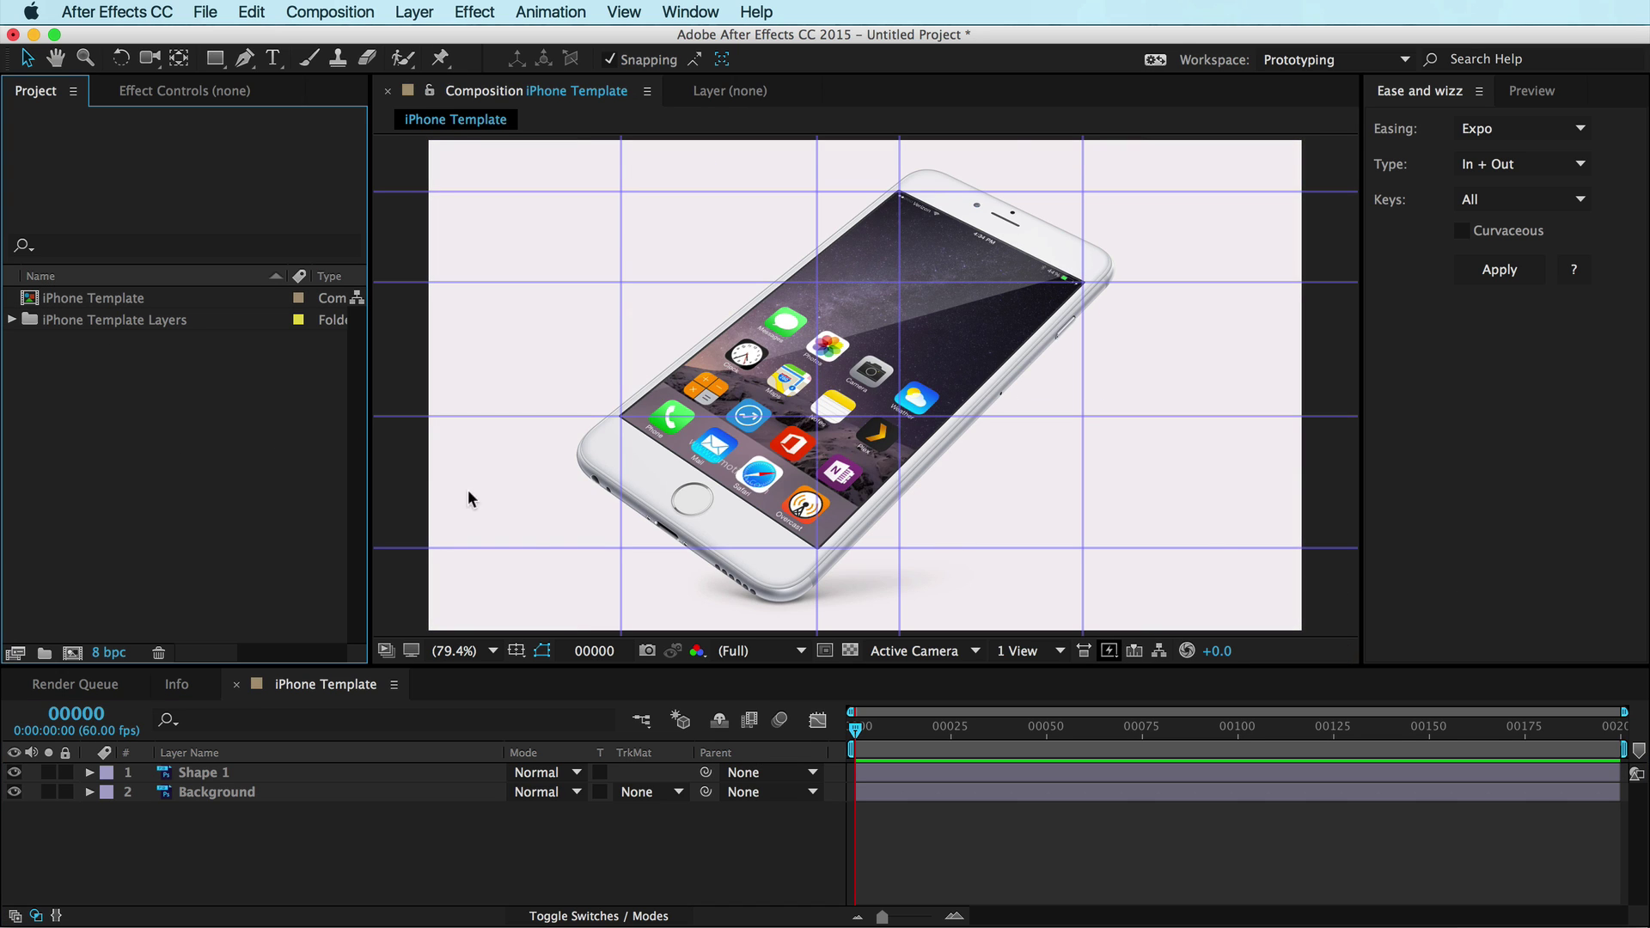
Import Jelly.aep from the tutorial's Animation folder
key("super+i")
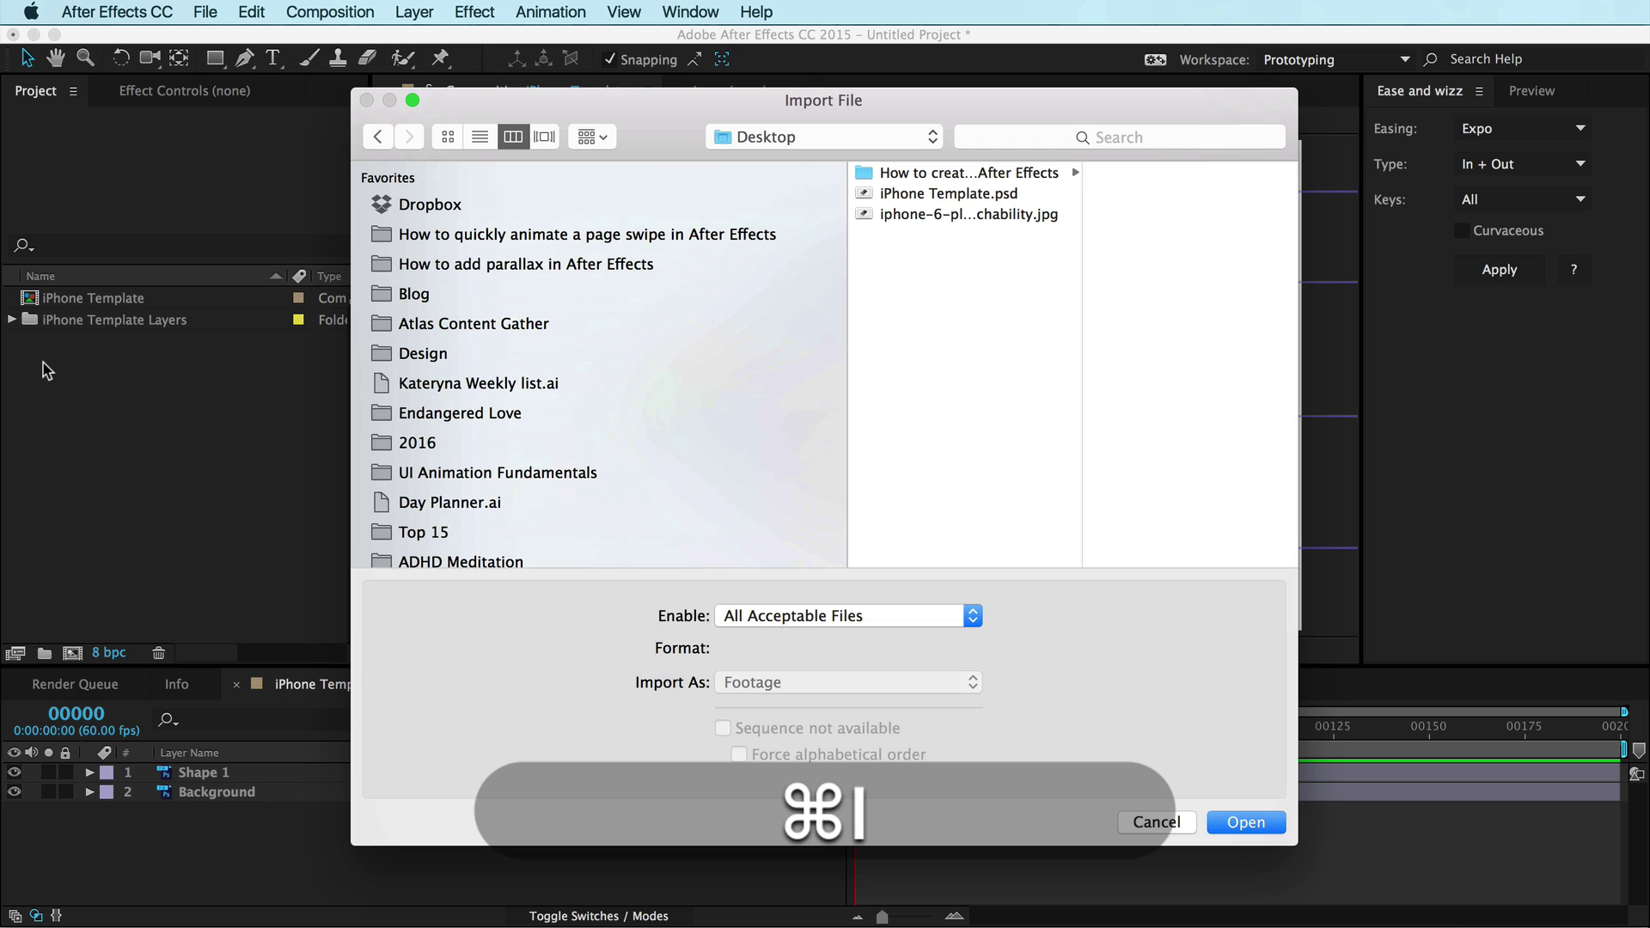
key("Right")
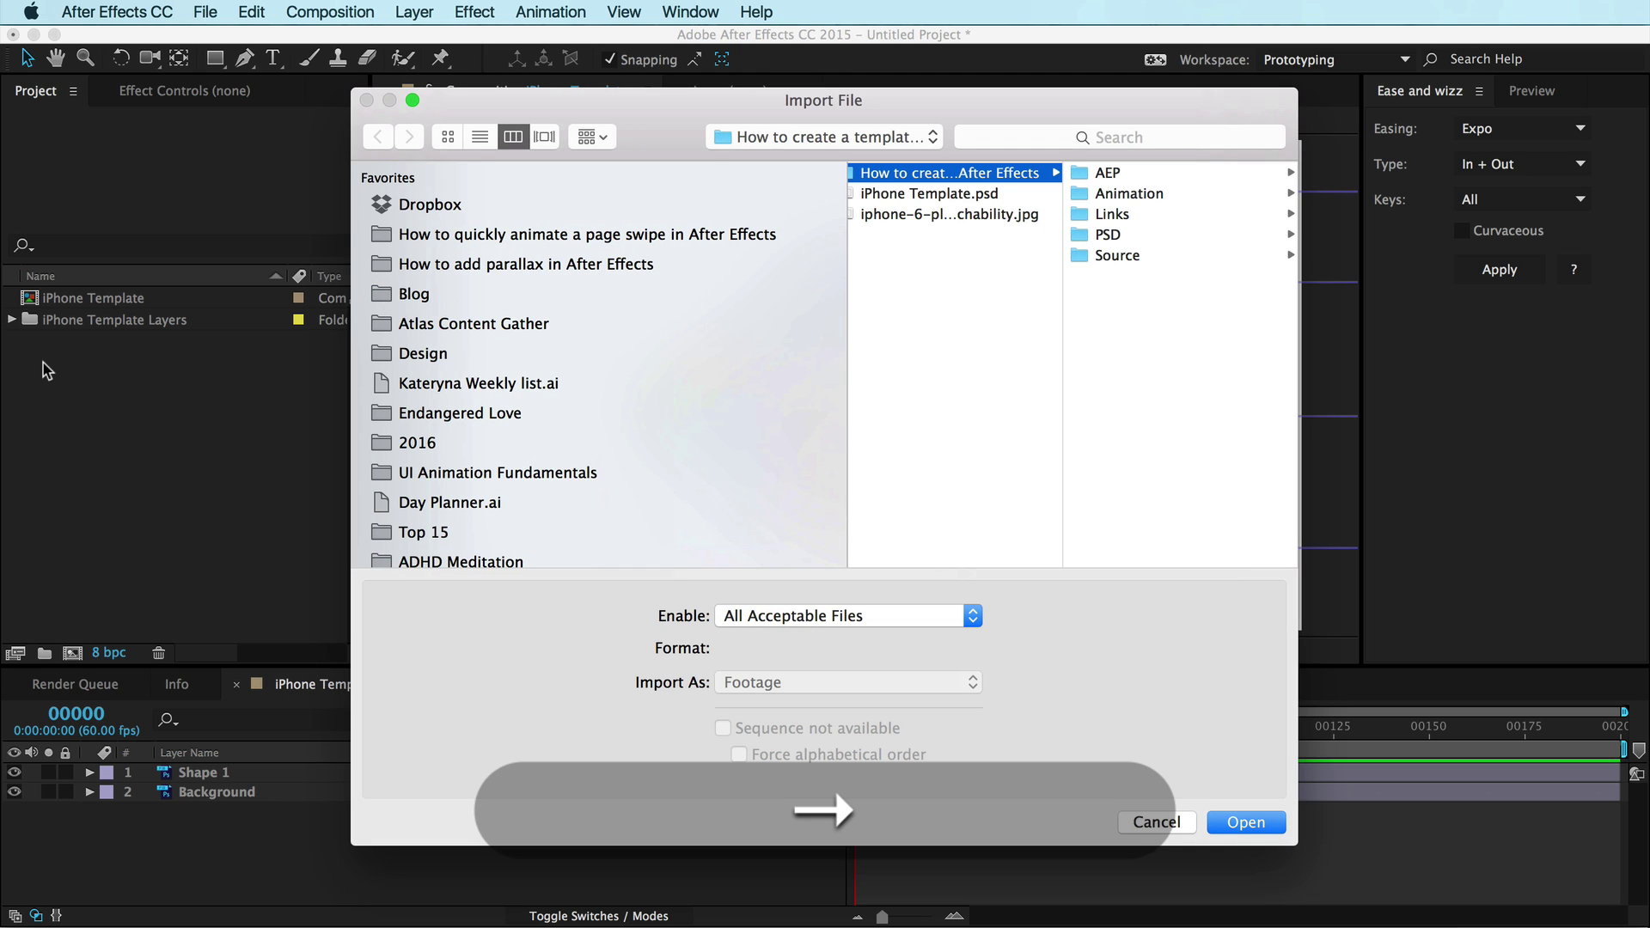
key("Right")
key("Down")
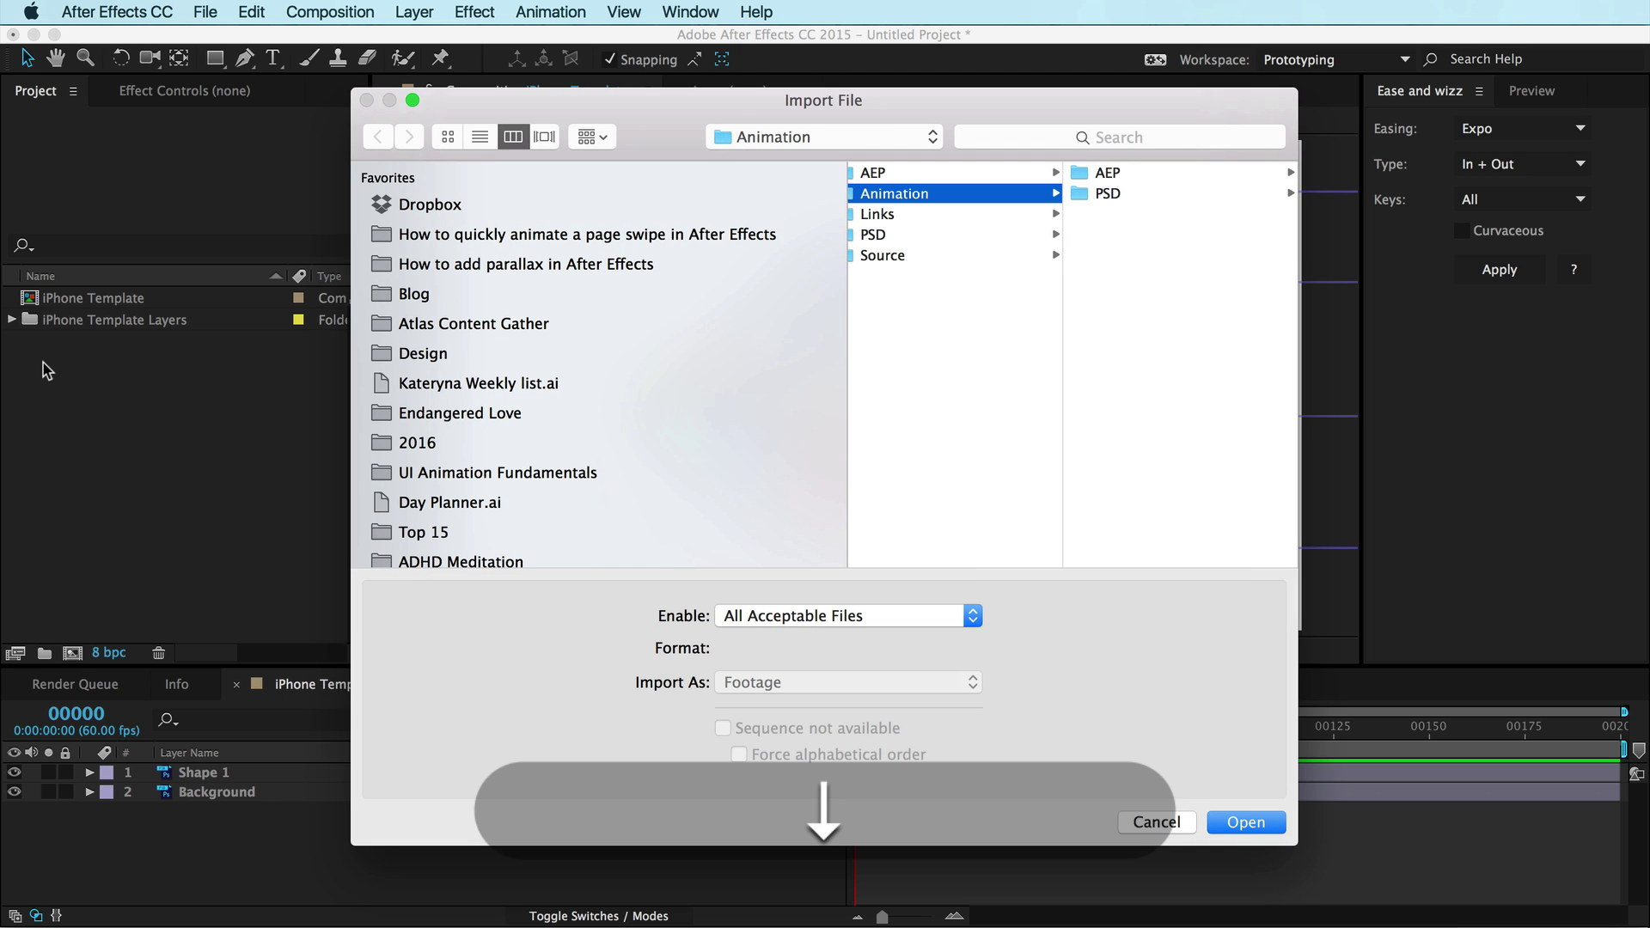
key("Right")
key("Right")
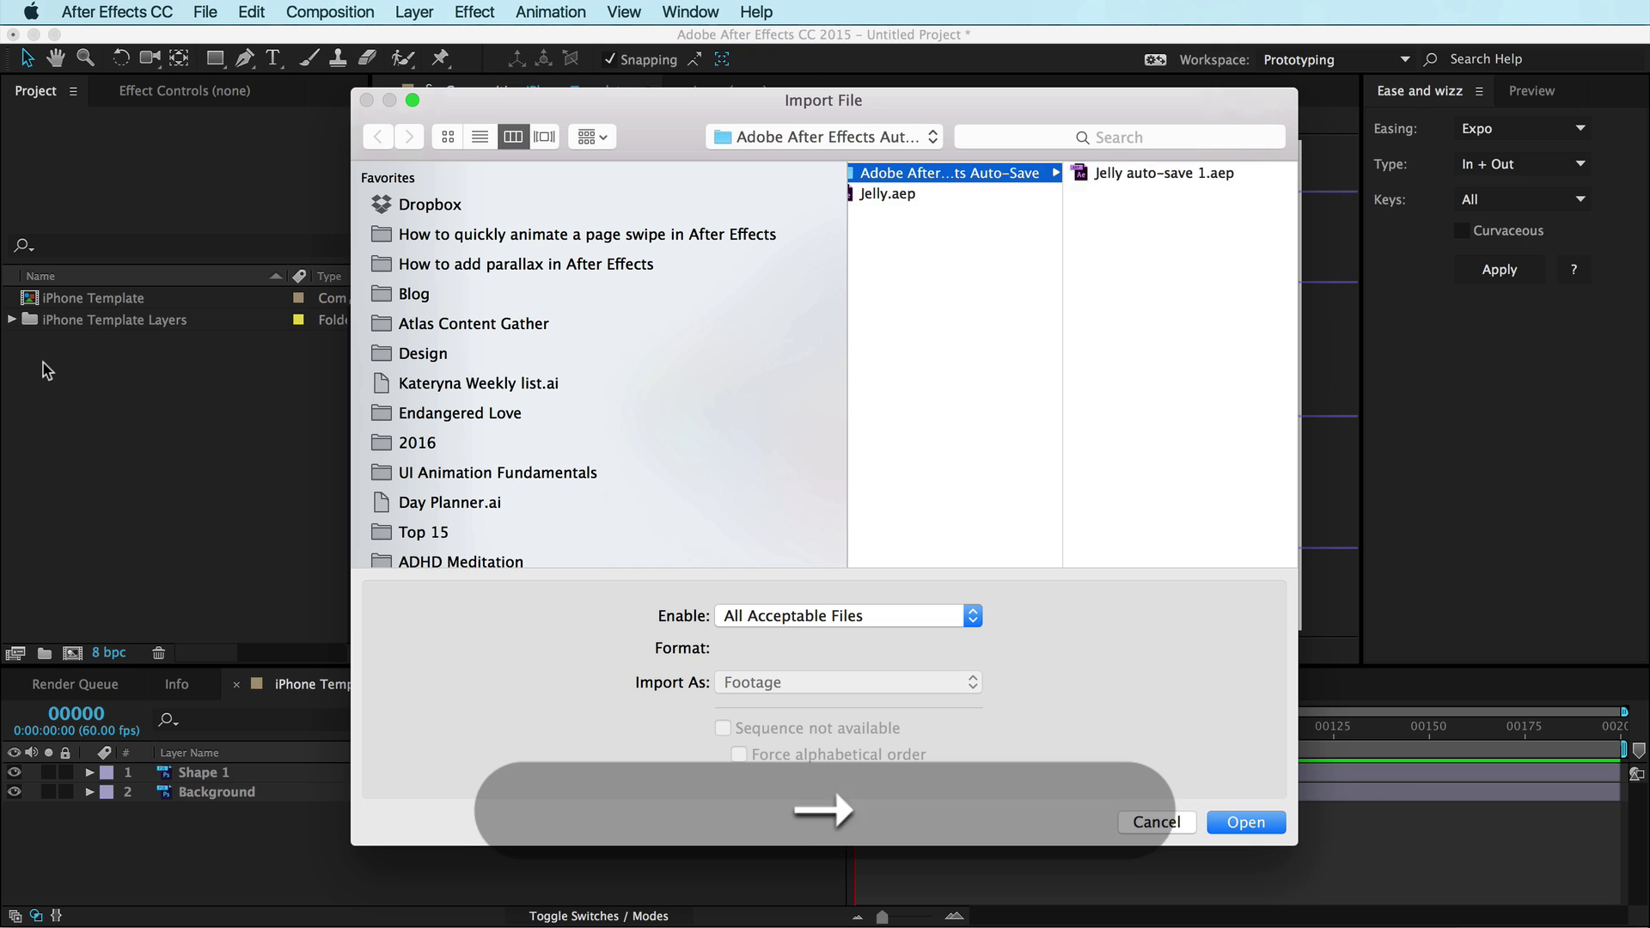
key("Down")
key("Return")
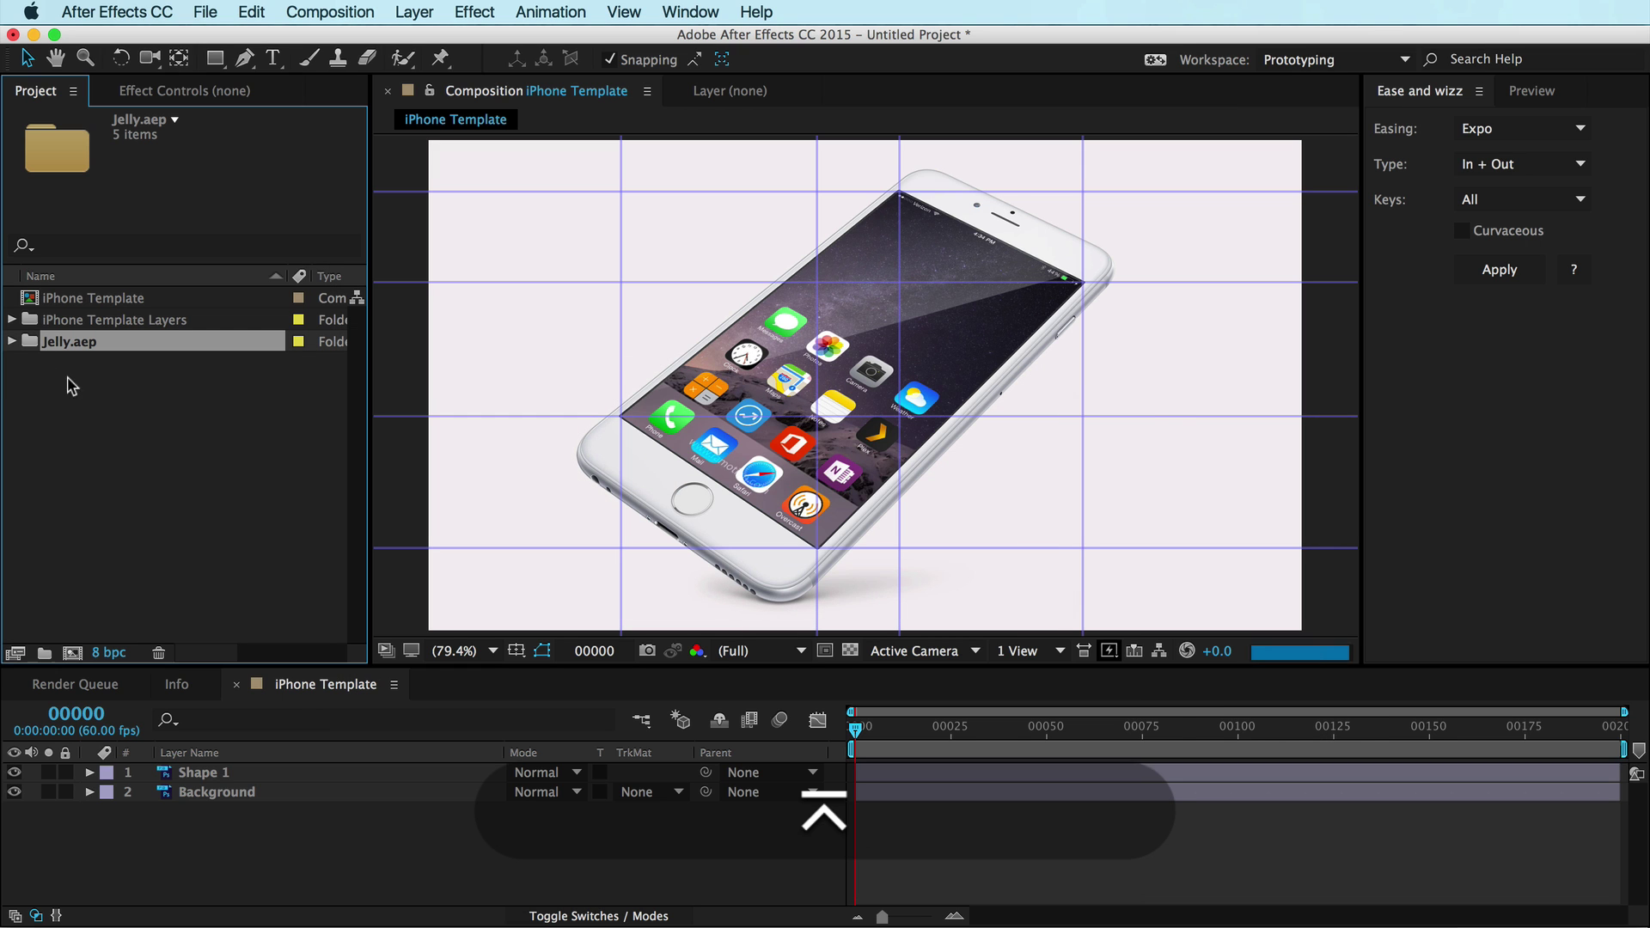
Drag the Jelly composition into iPhone Template as the top layer and scrub to preview it
left_click(12, 341)
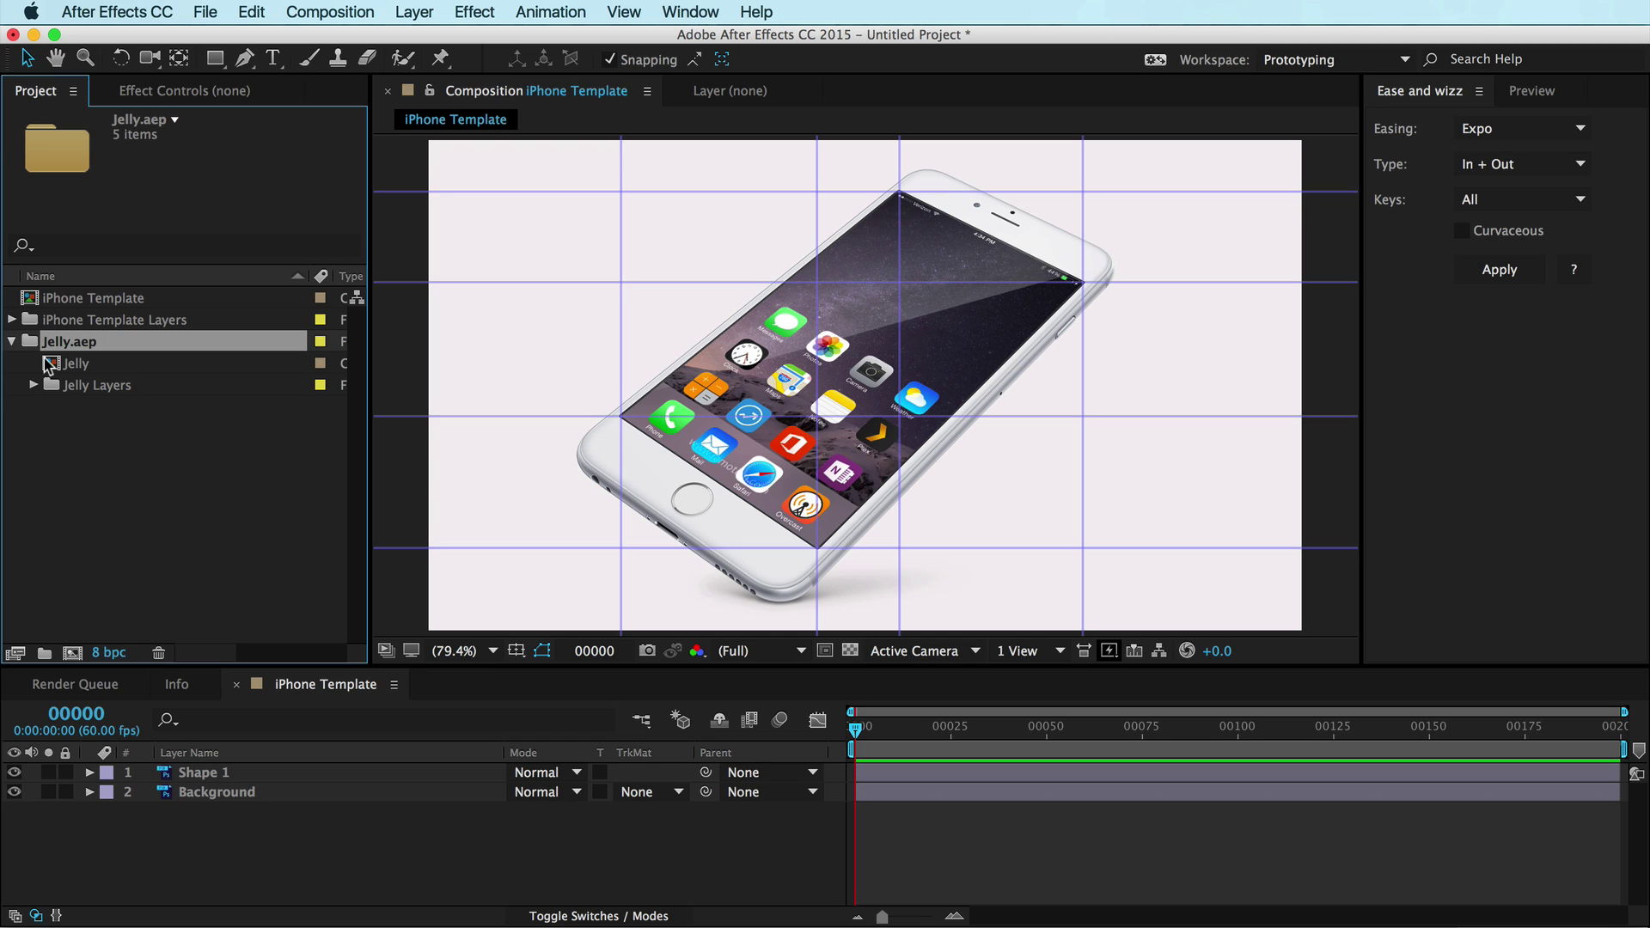
left_click_drag(51, 369, 851, 403)
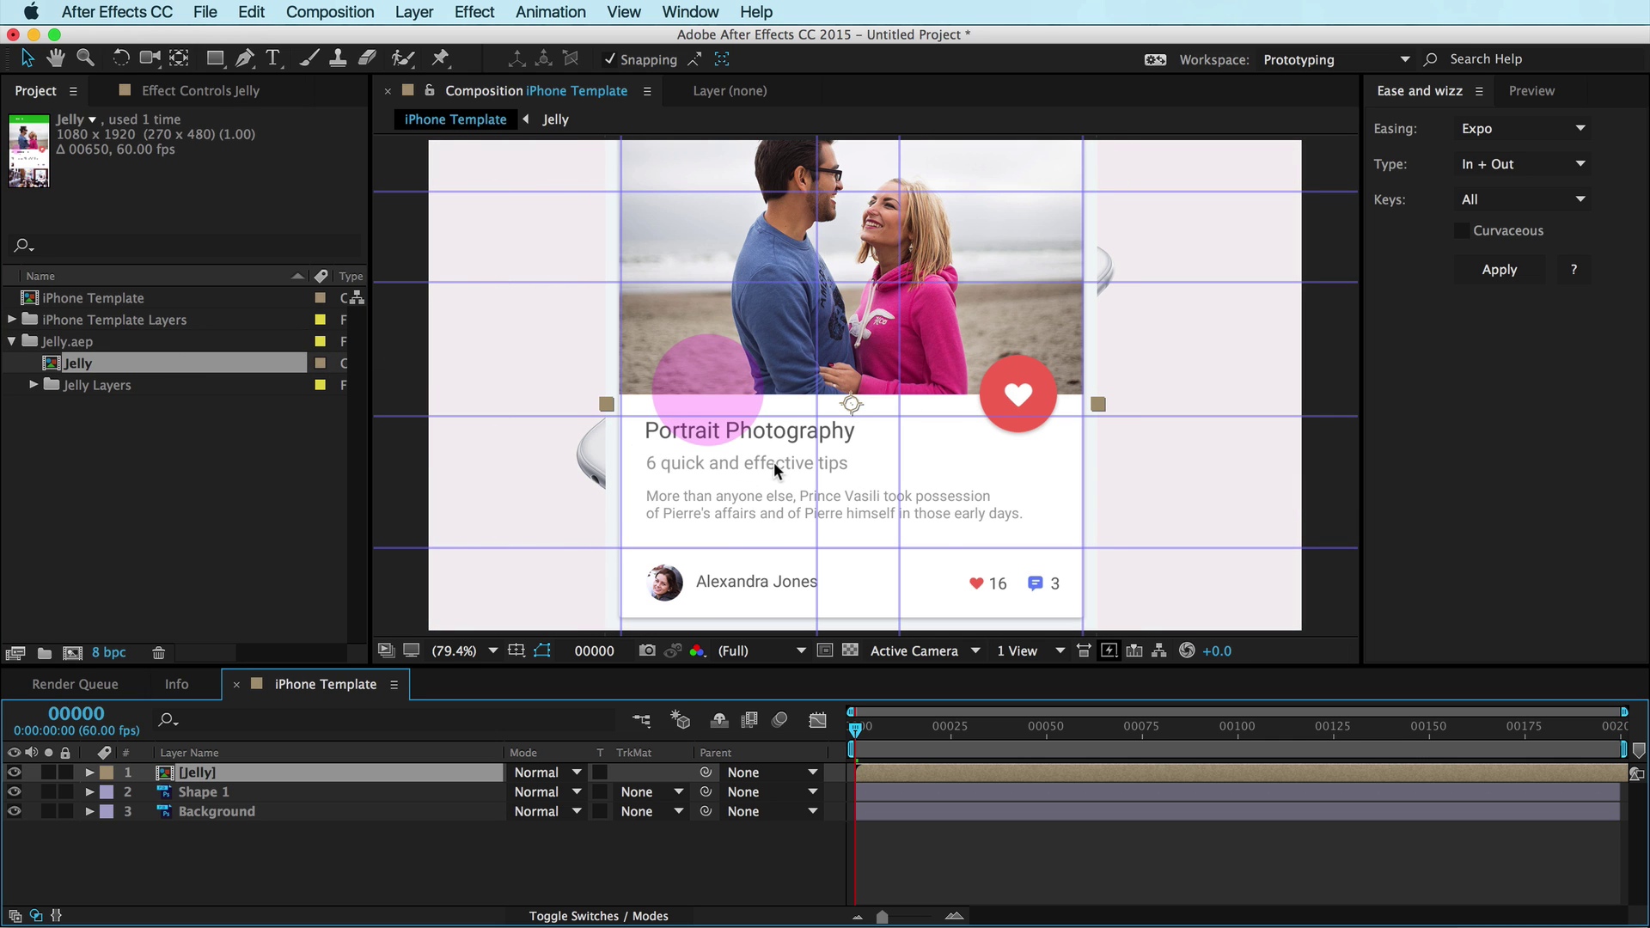
key("comma")
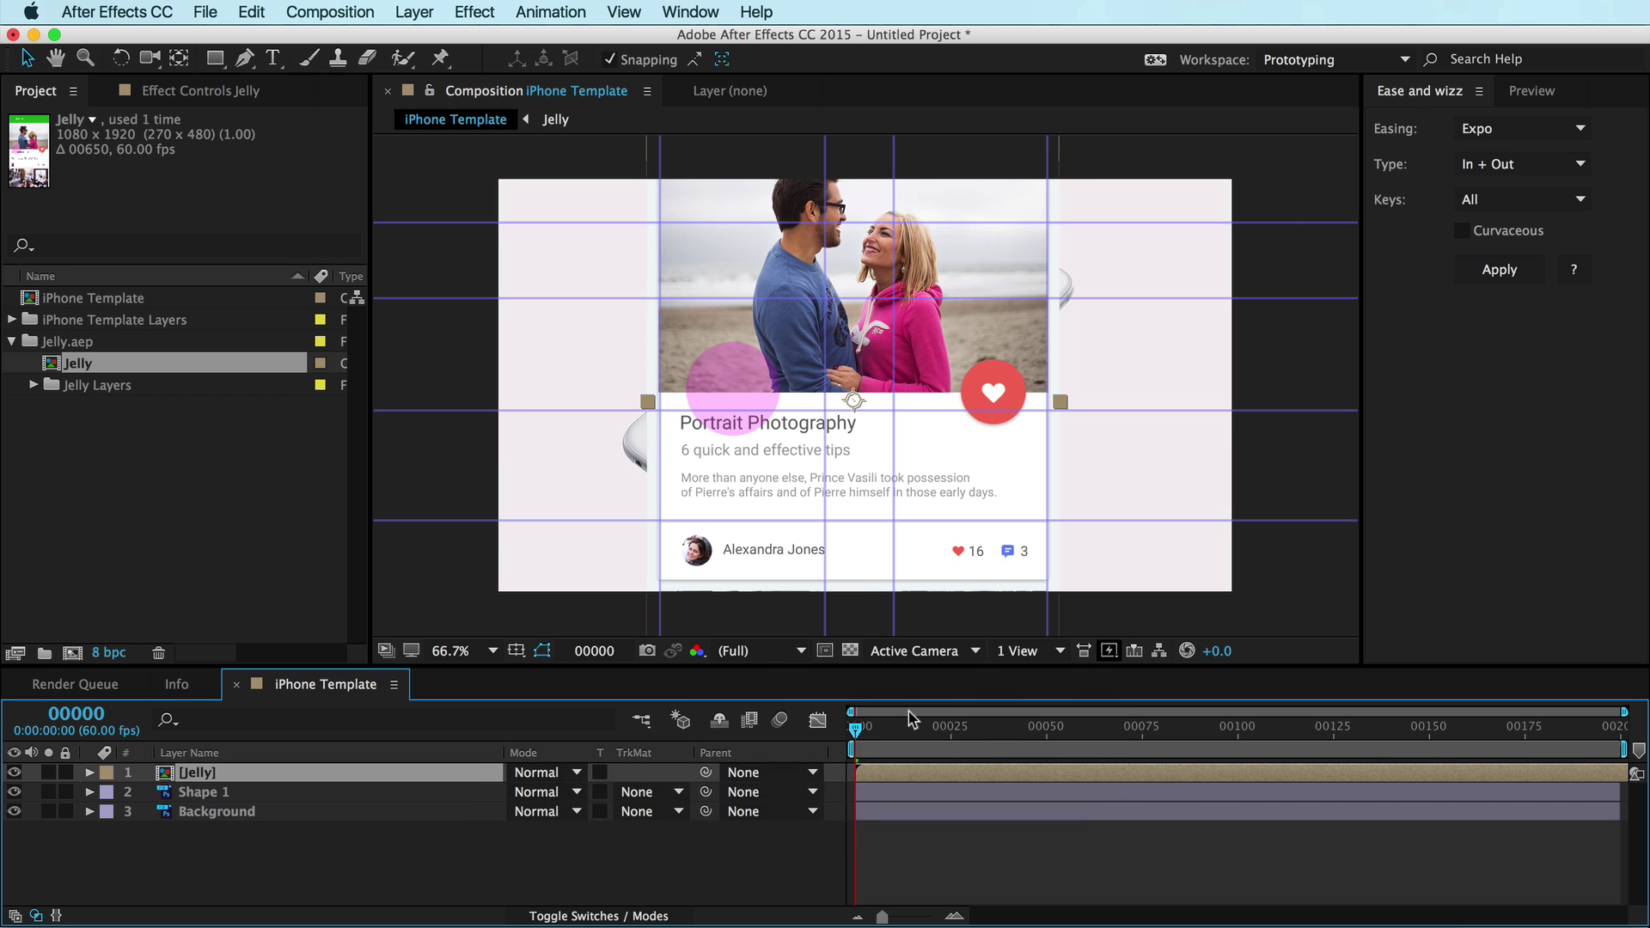
left_click_drag(912, 721, 1306, 738)
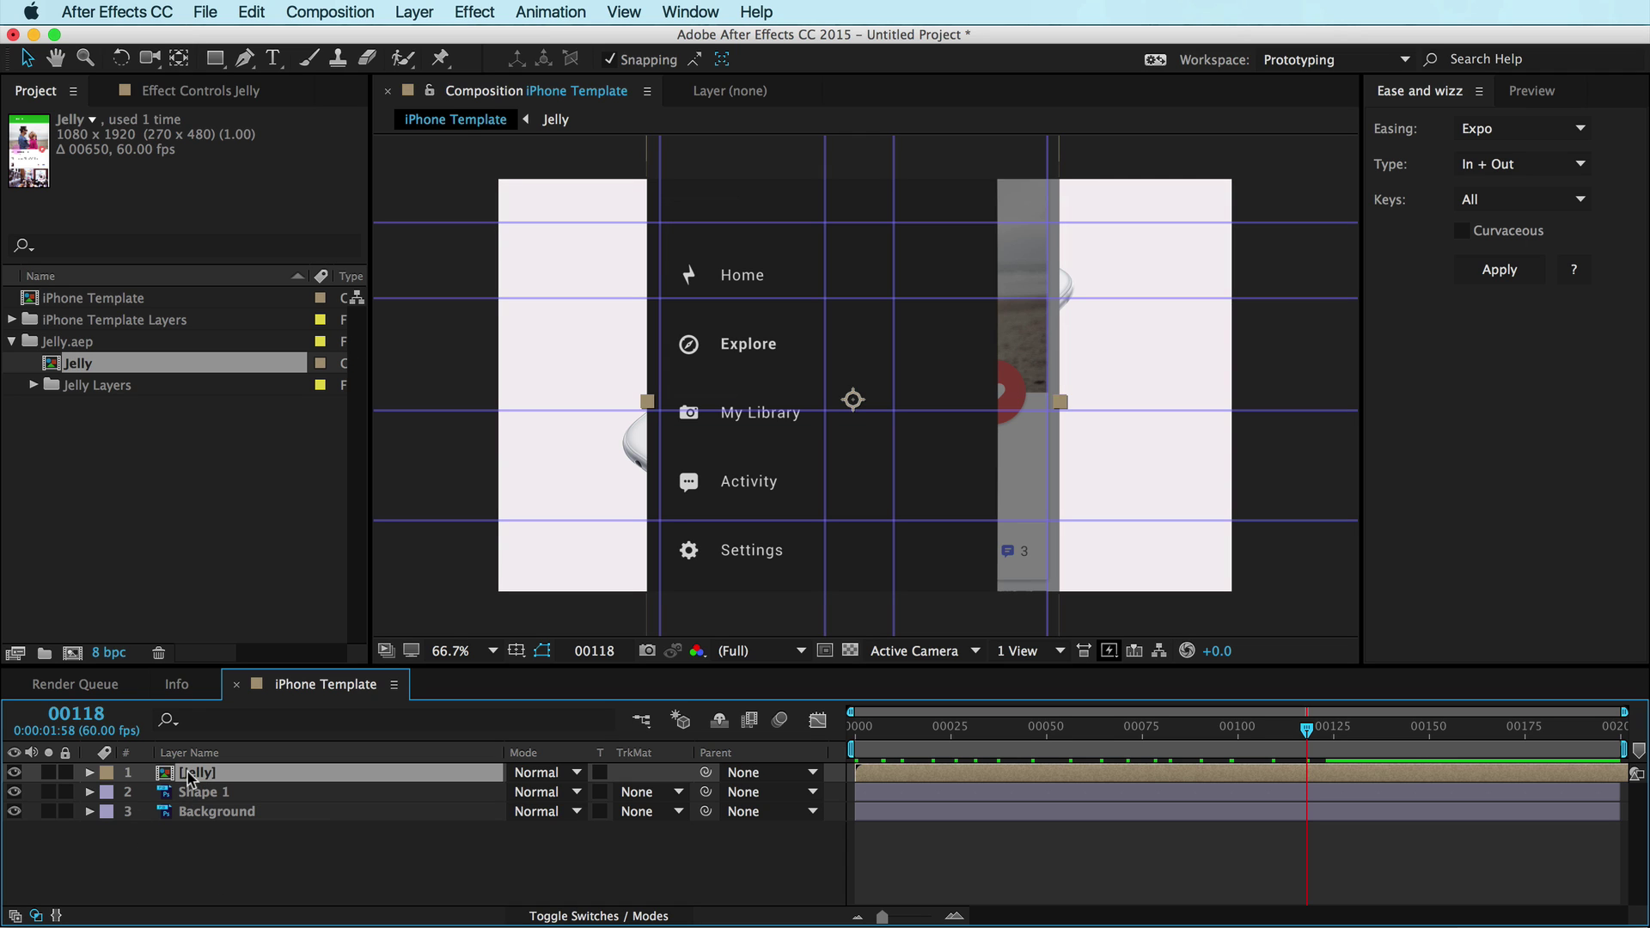
key("super+shift+t")
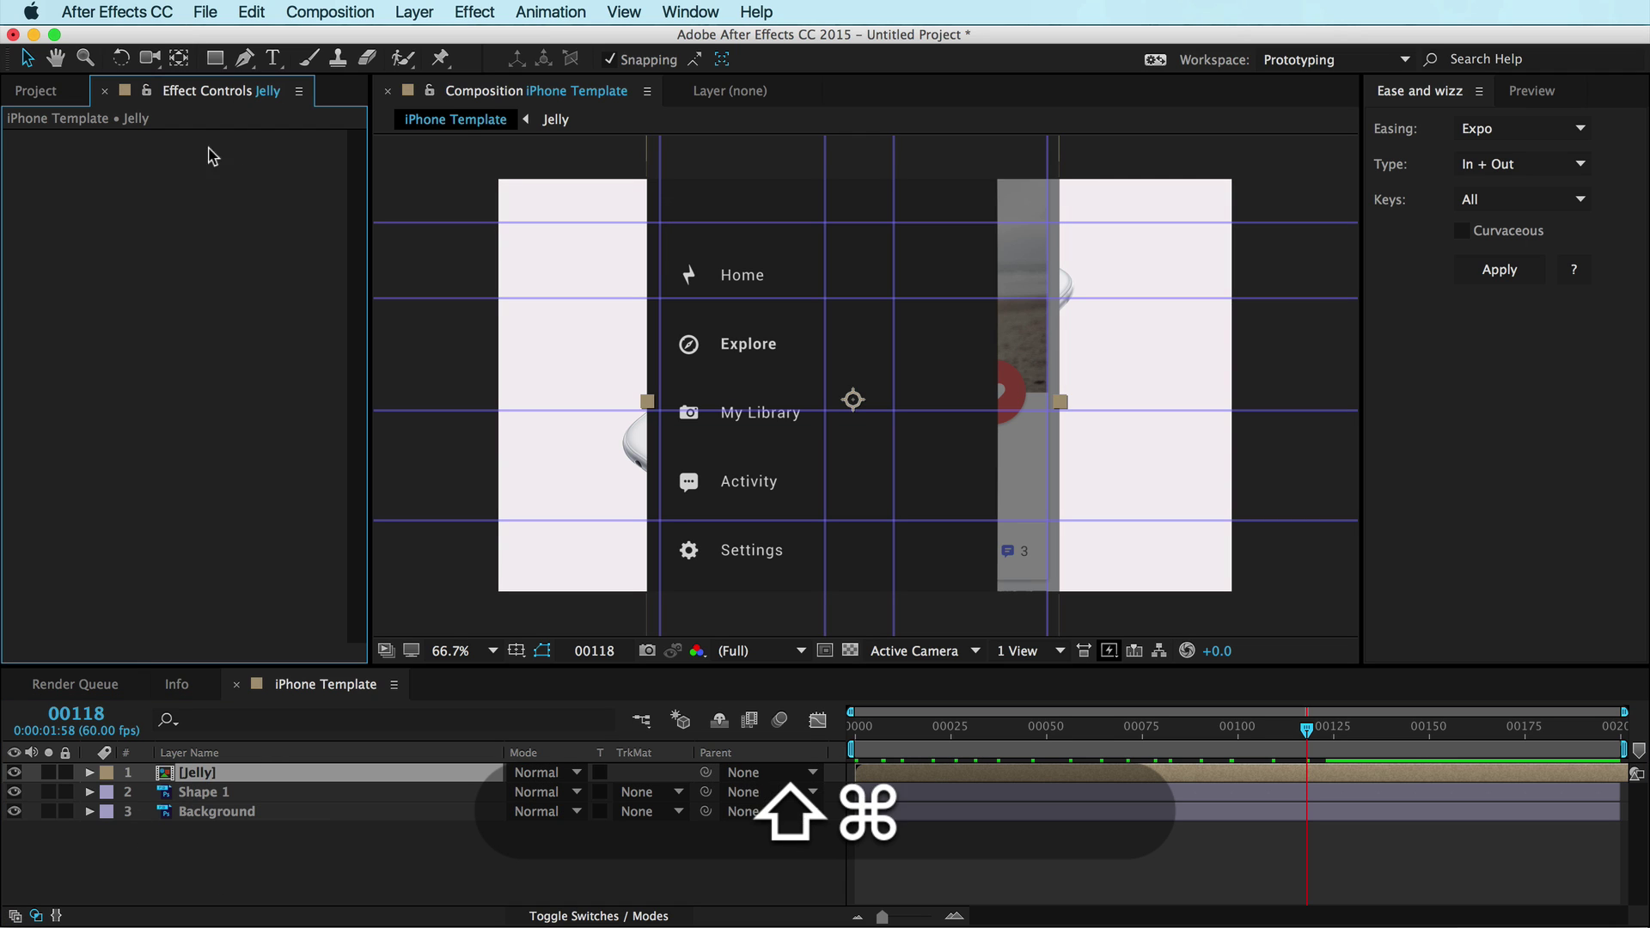
Apply Distort > Corner Pin to the Jelly layer and zoom out to see its corners
right_click(133, 211)
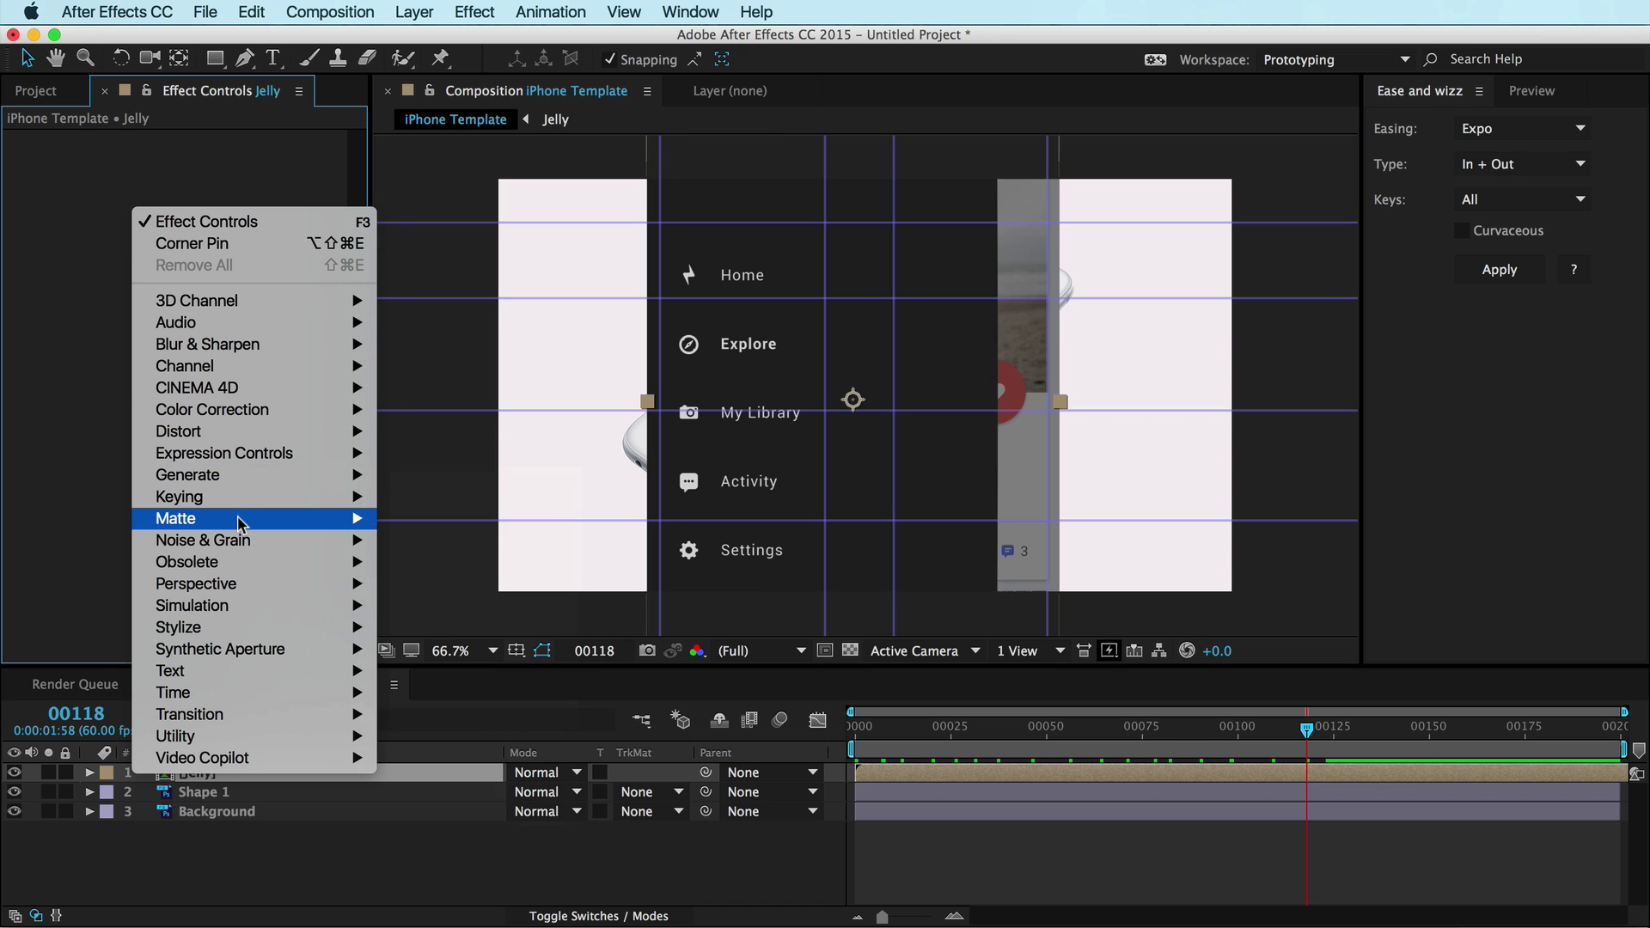
mouse_move(238, 443)
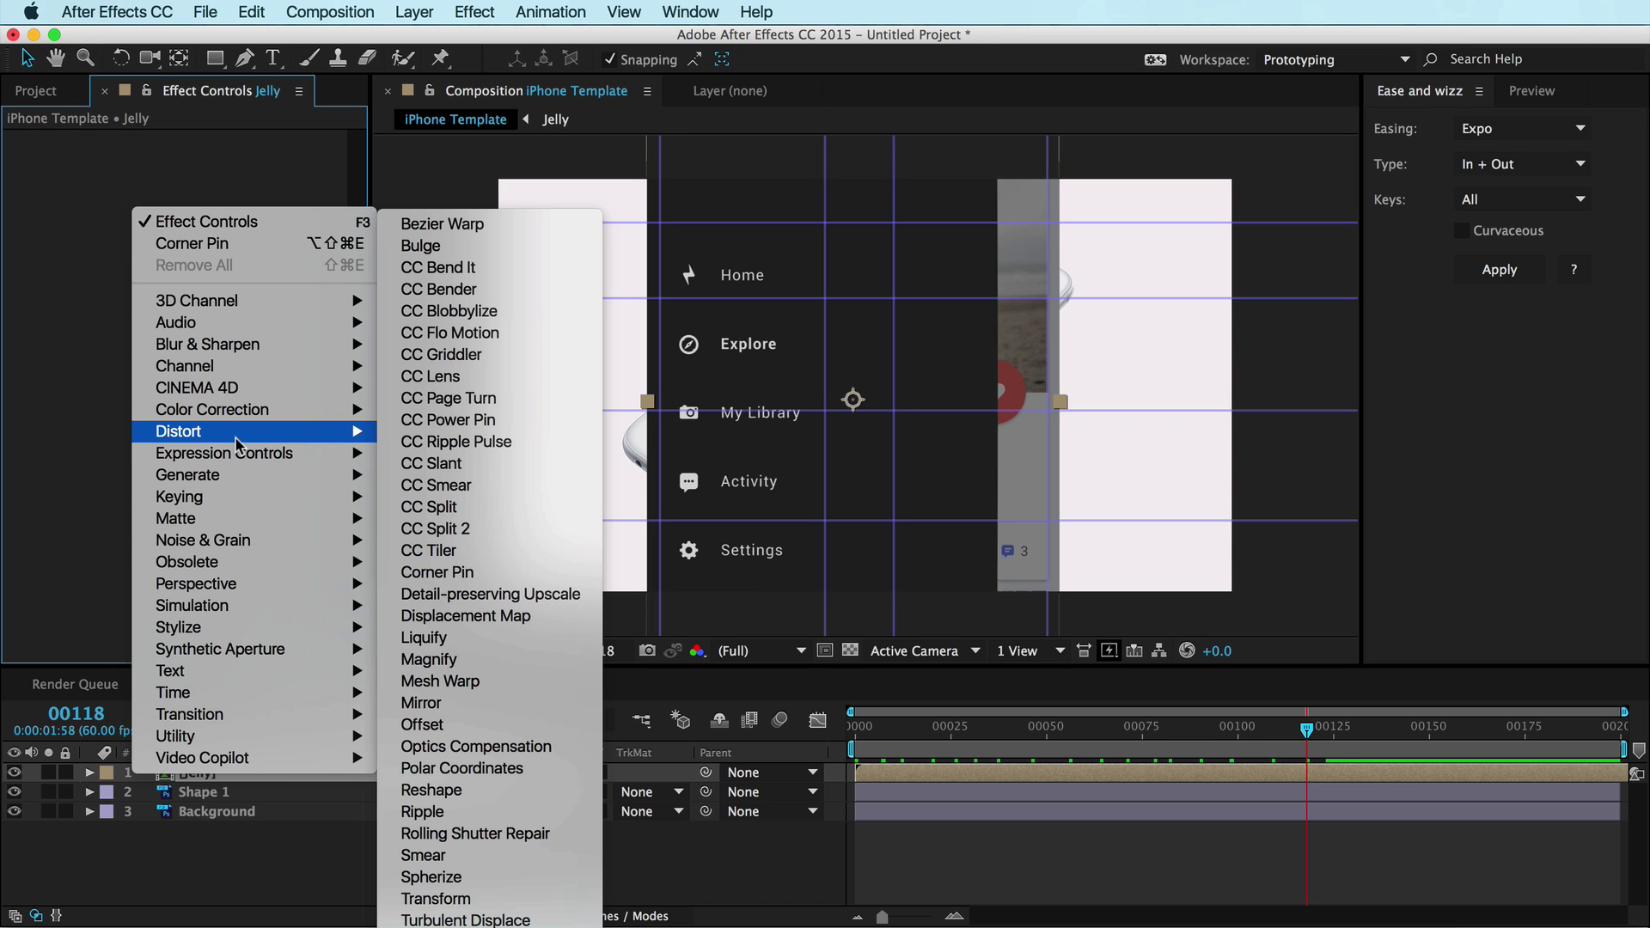
left_click(436, 573)
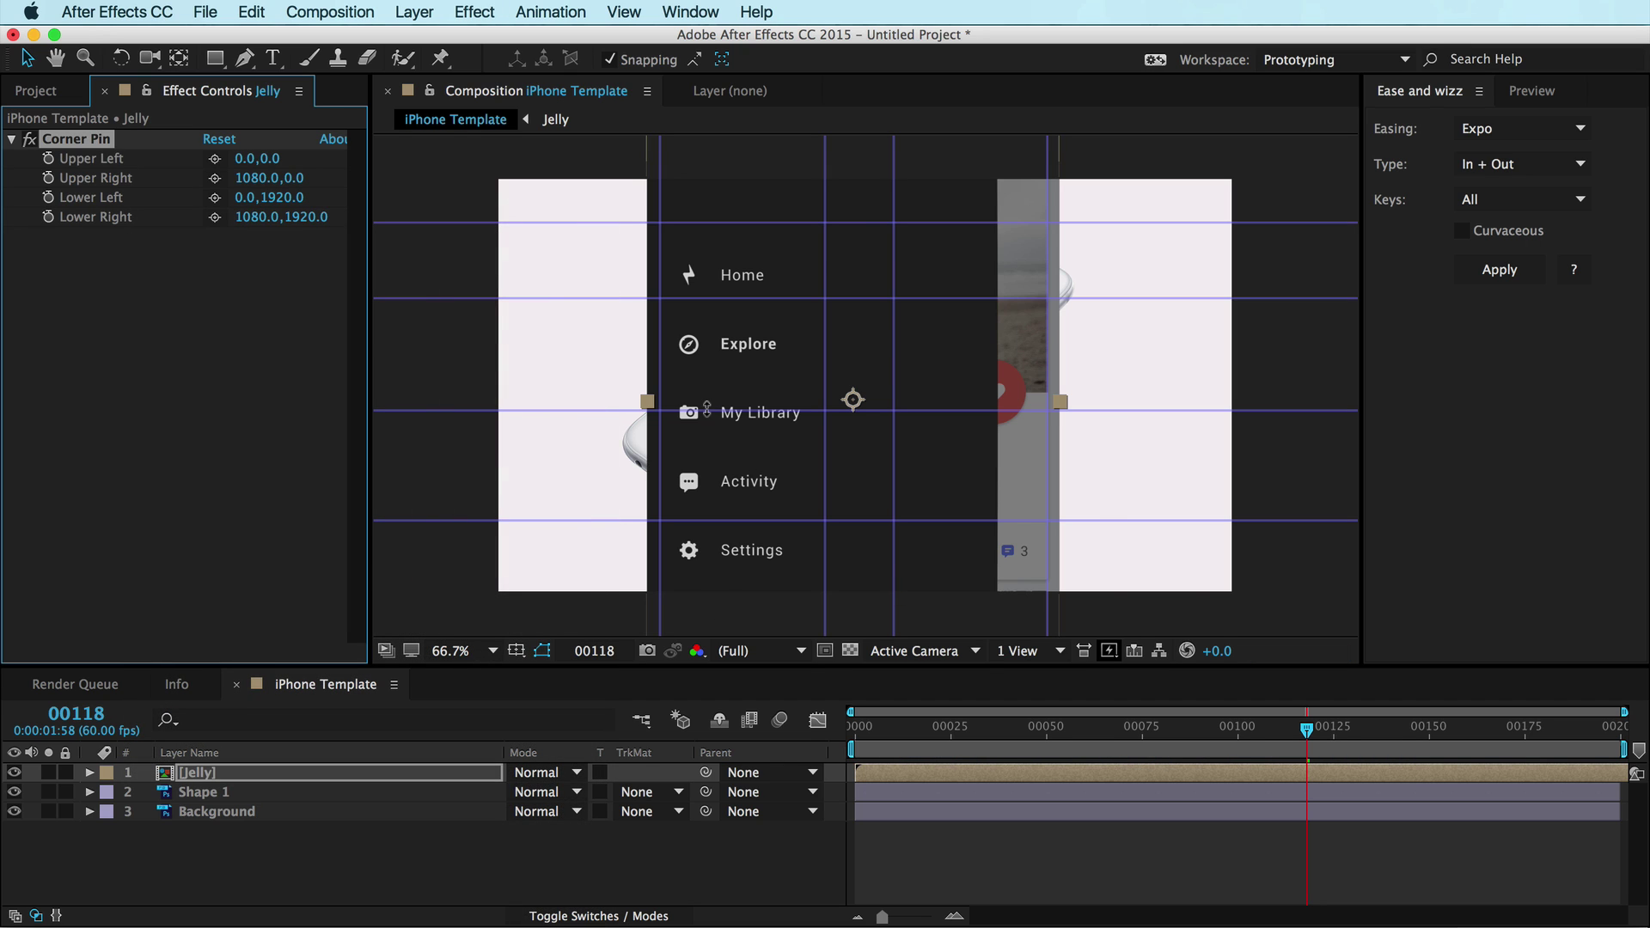
key("comma")
key("comma")
scroll(782, 513, "right", 5)
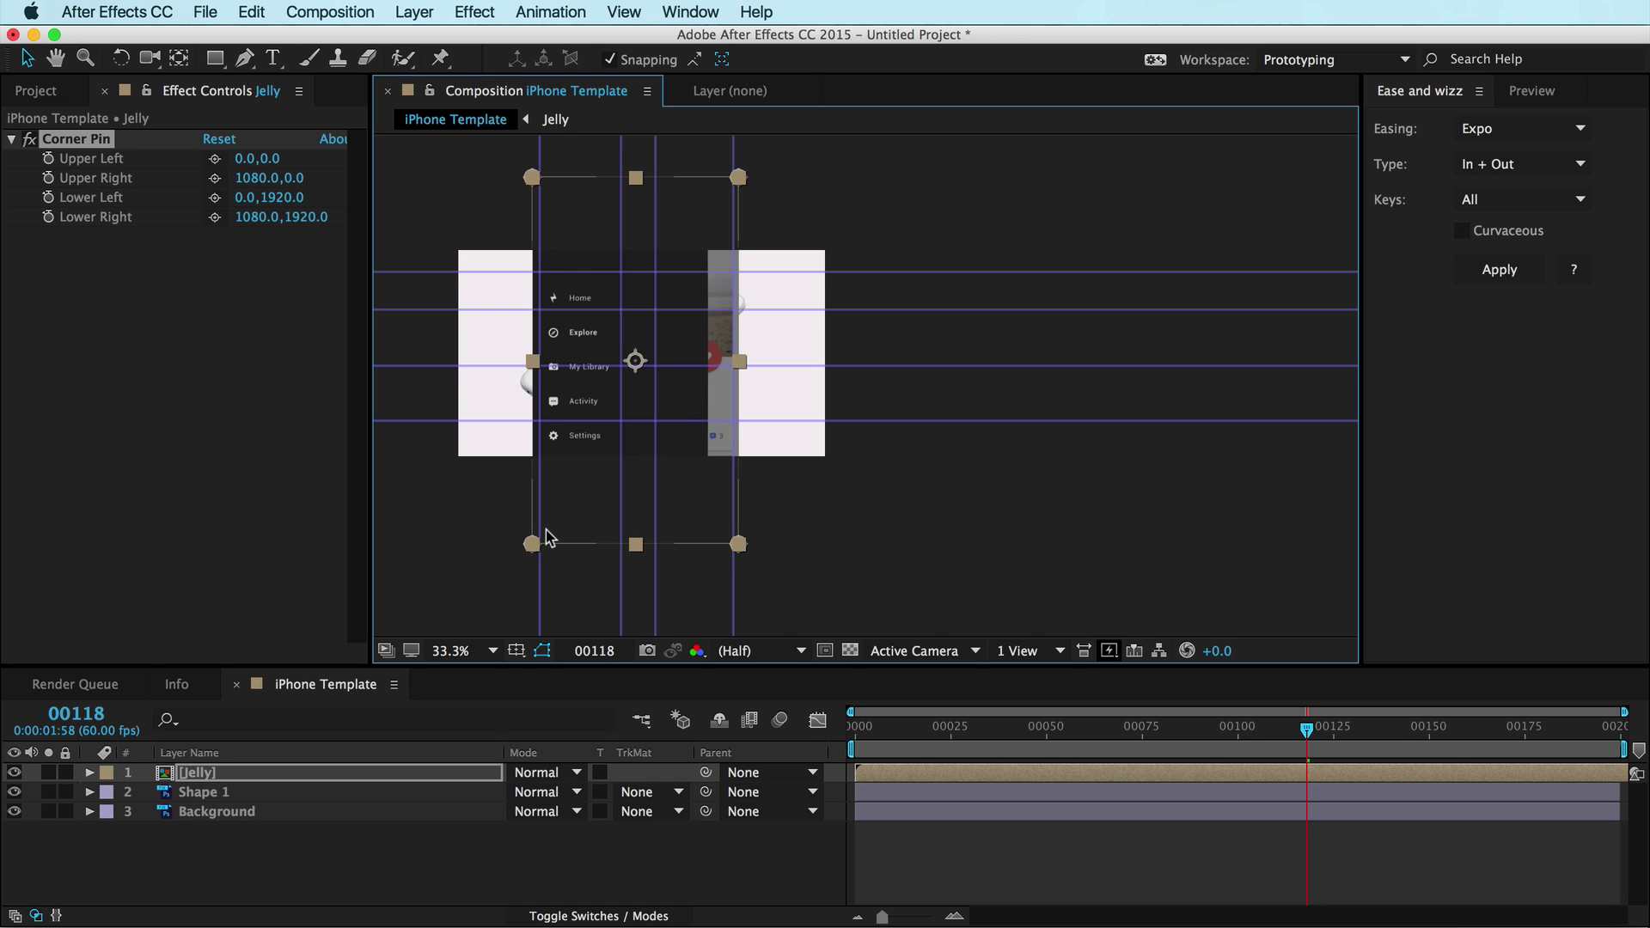
Drag the Jelly layer's lower-right and lower-left Corner Pin handles onto the phone screen's bottom corners
key("slash")
scroll(736, 521, "down", 2)
left_click_drag(850, 538, 607, 136)
left_click_drag(907, 333, 810, 379)
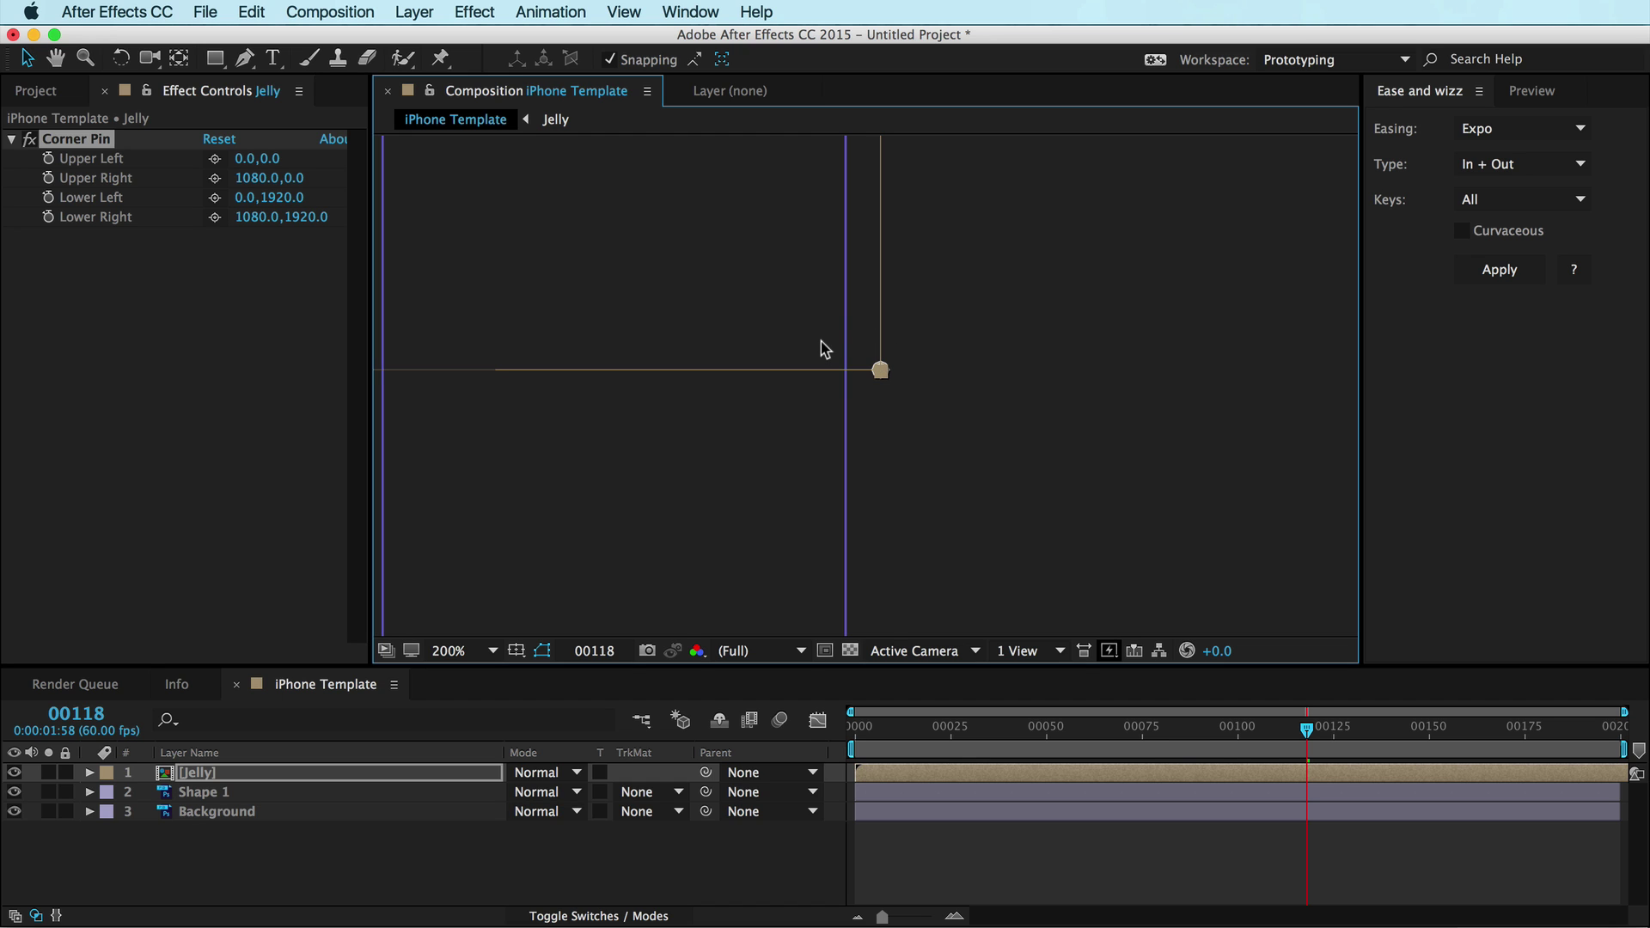
key("comma")
key("comma")
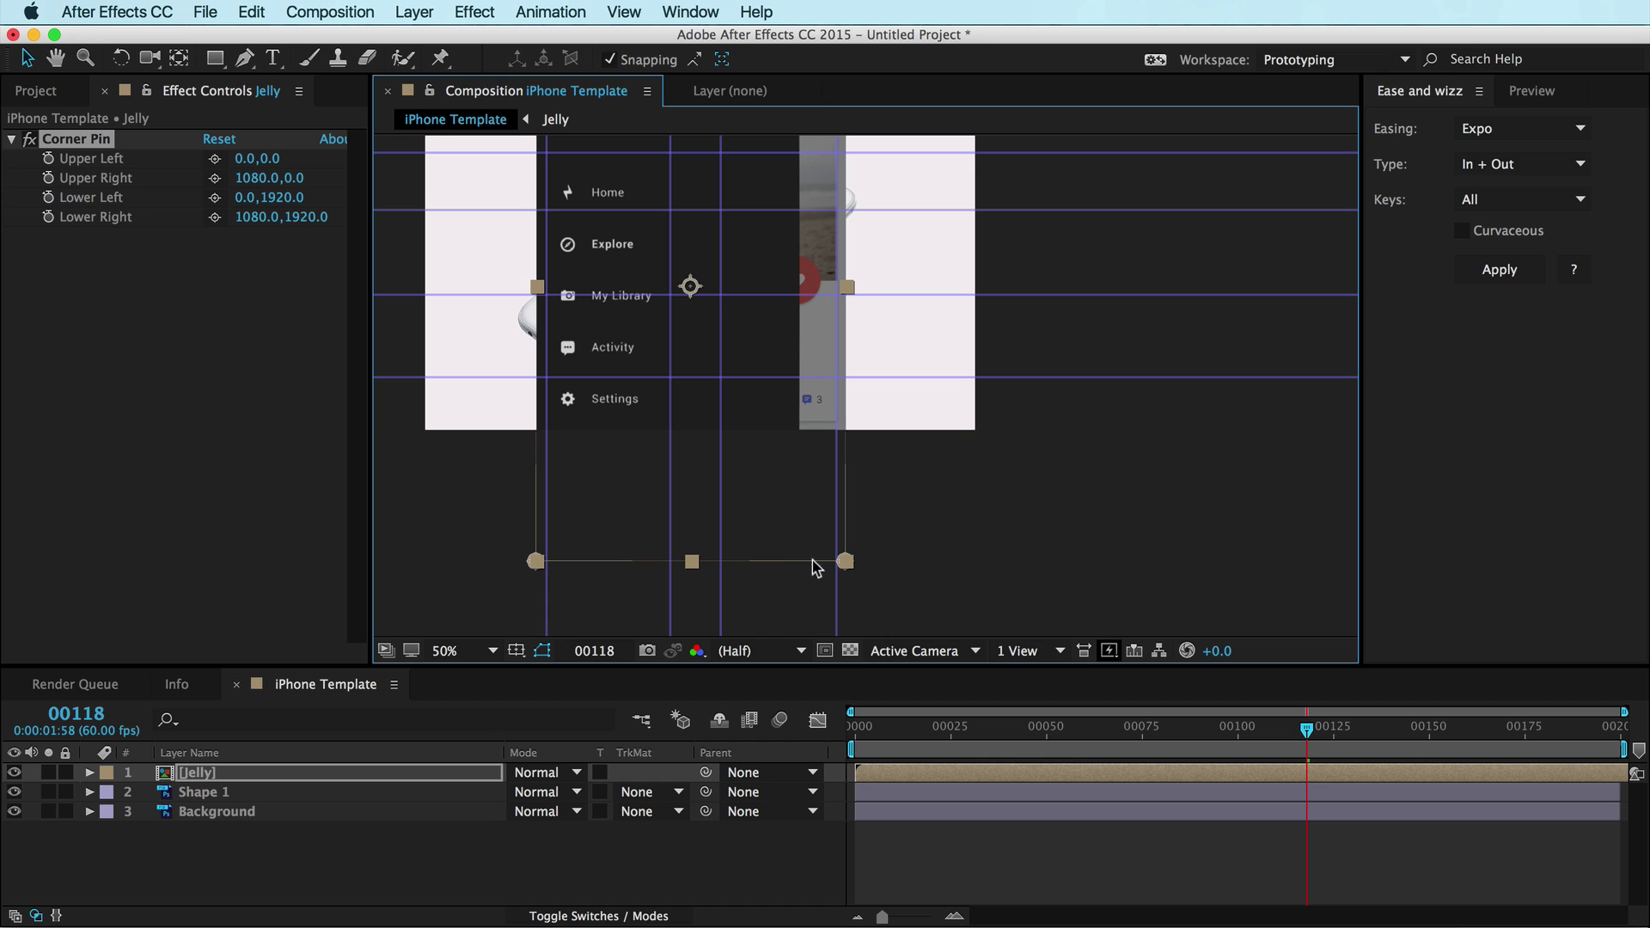
left_click_drag(846, 563, 671, 375)
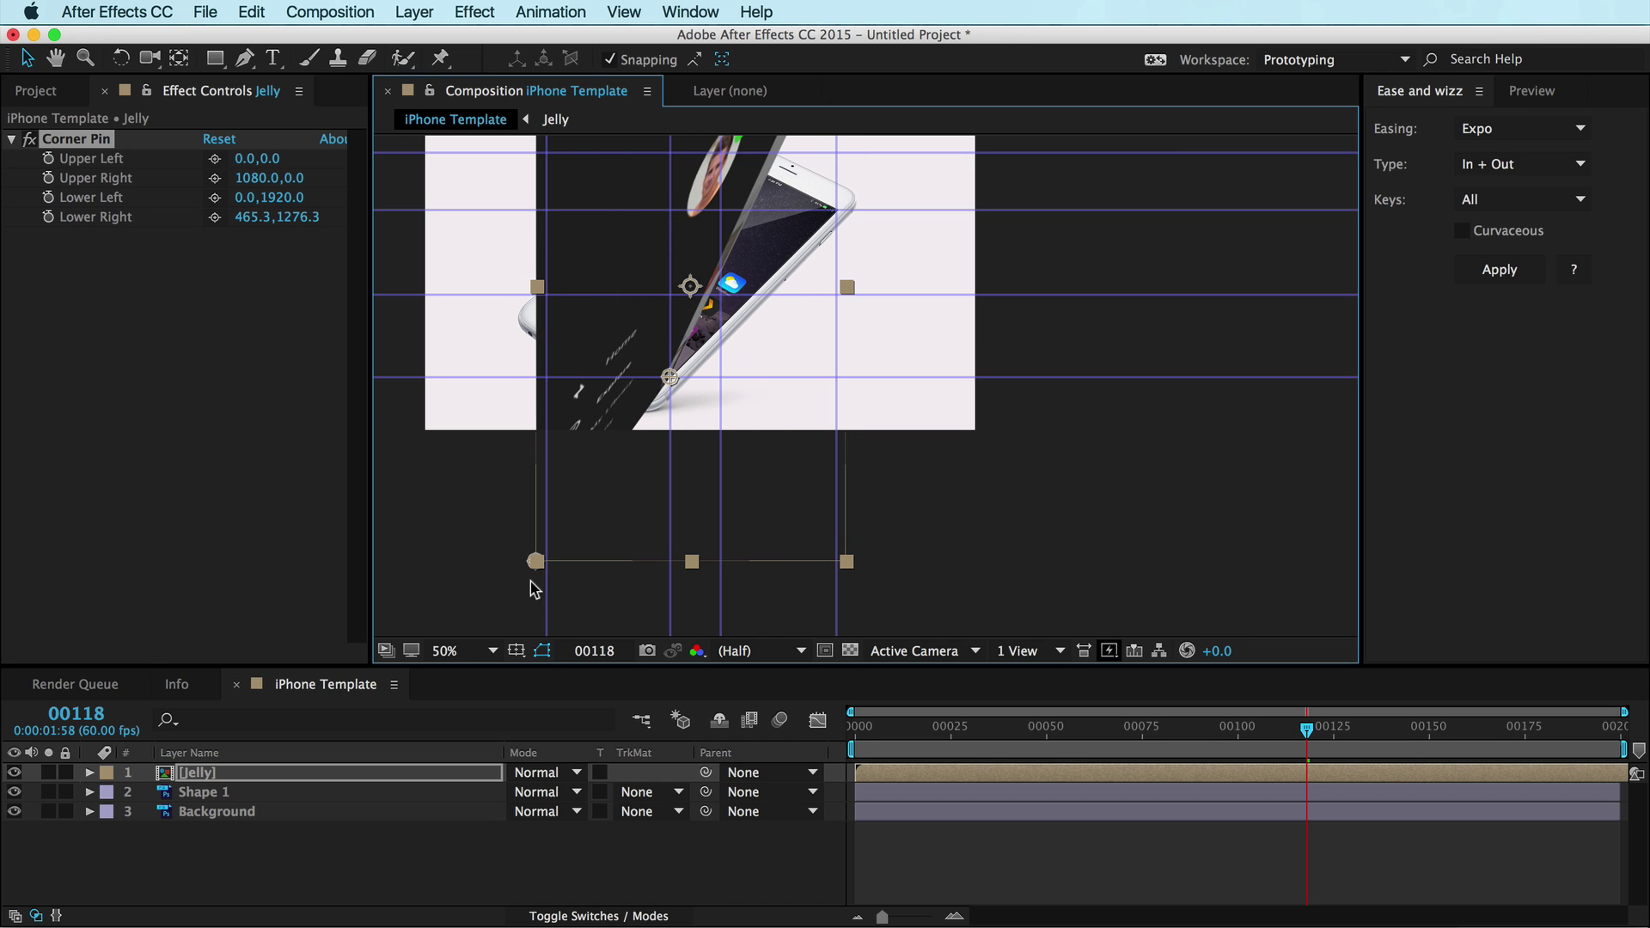
left_click_drag(535, 563, 548, 293)
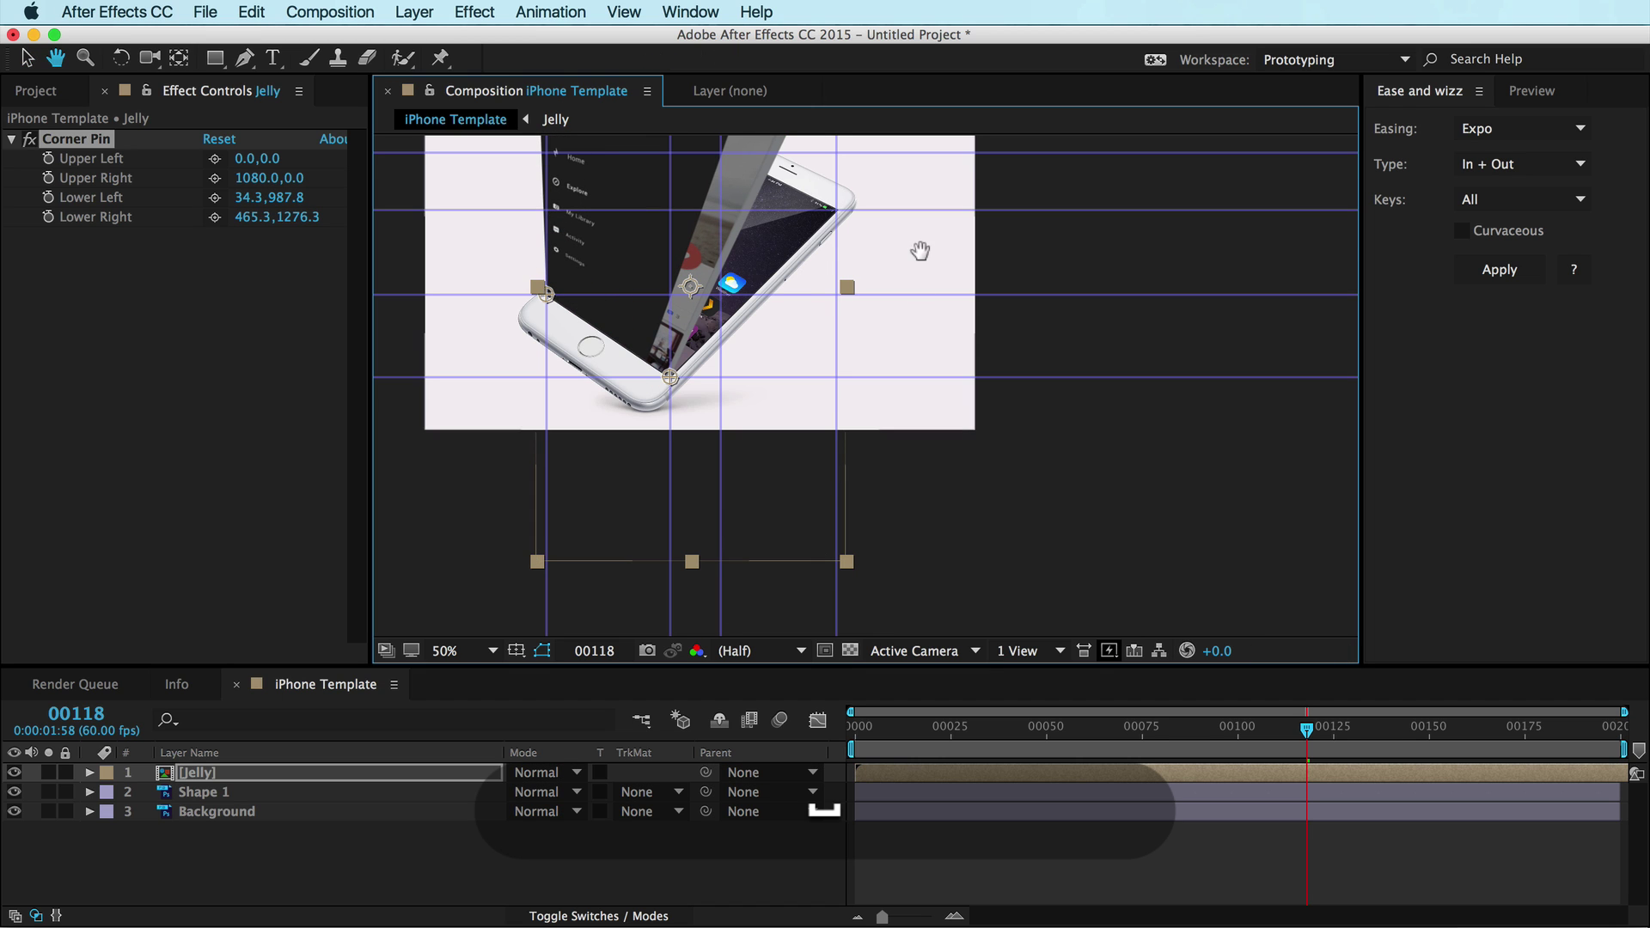
Pin the upper-right and upper-left corners onto the phone screen's top corners
left_click_drag(921, 250, 873, 478)
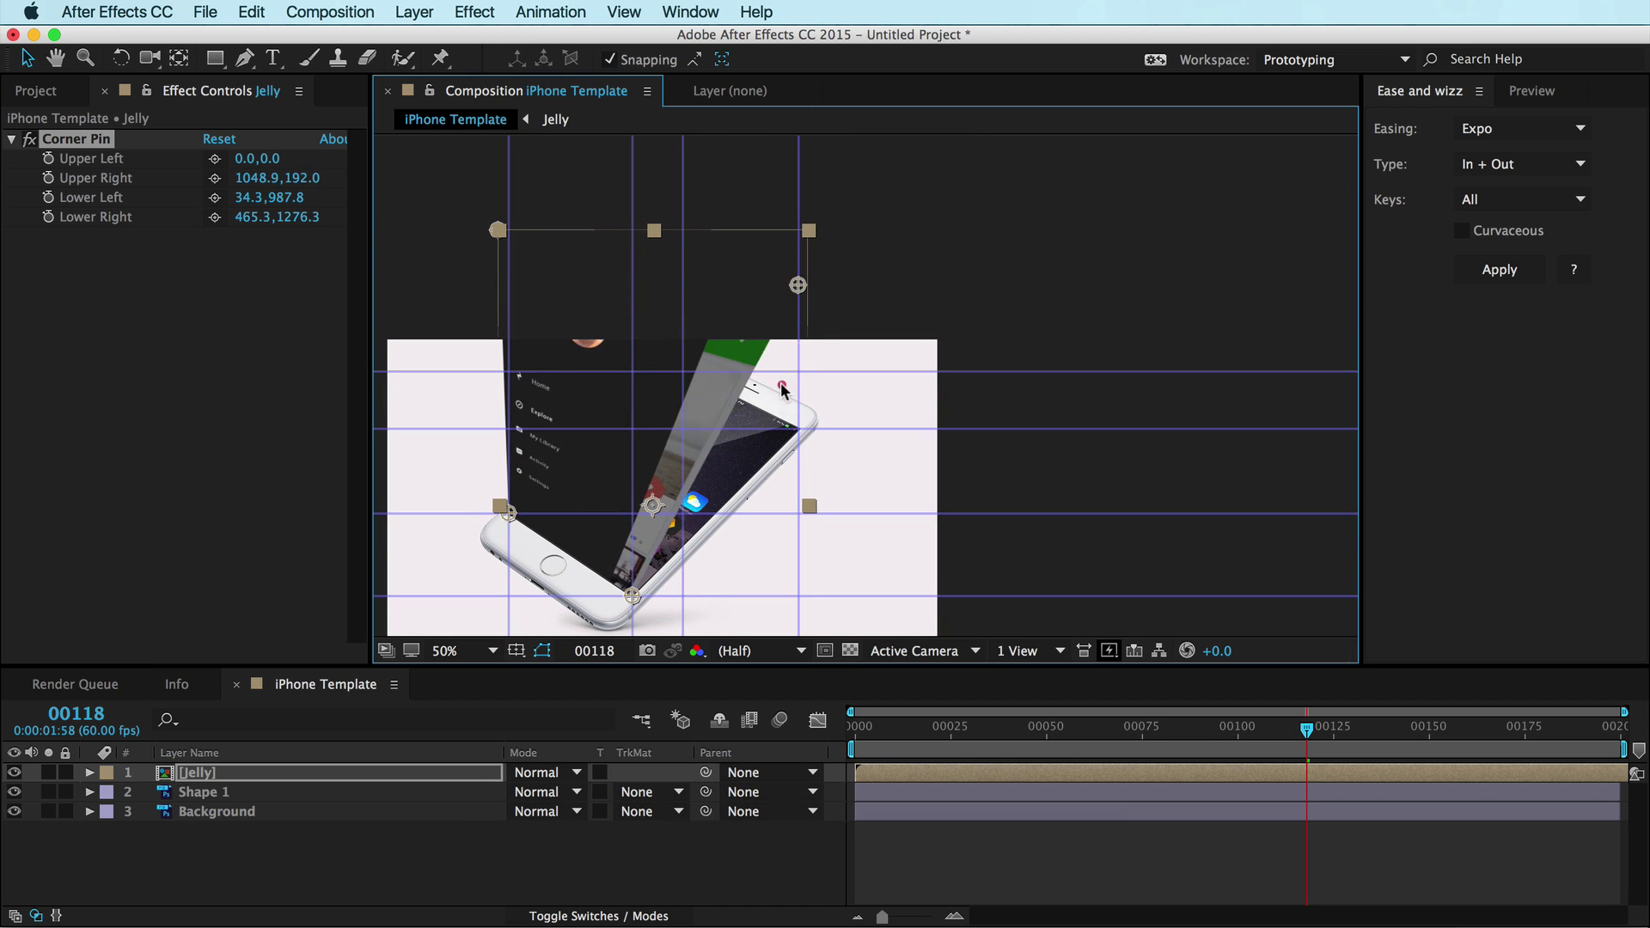
left_click_drag(782, 388, 798, 428)
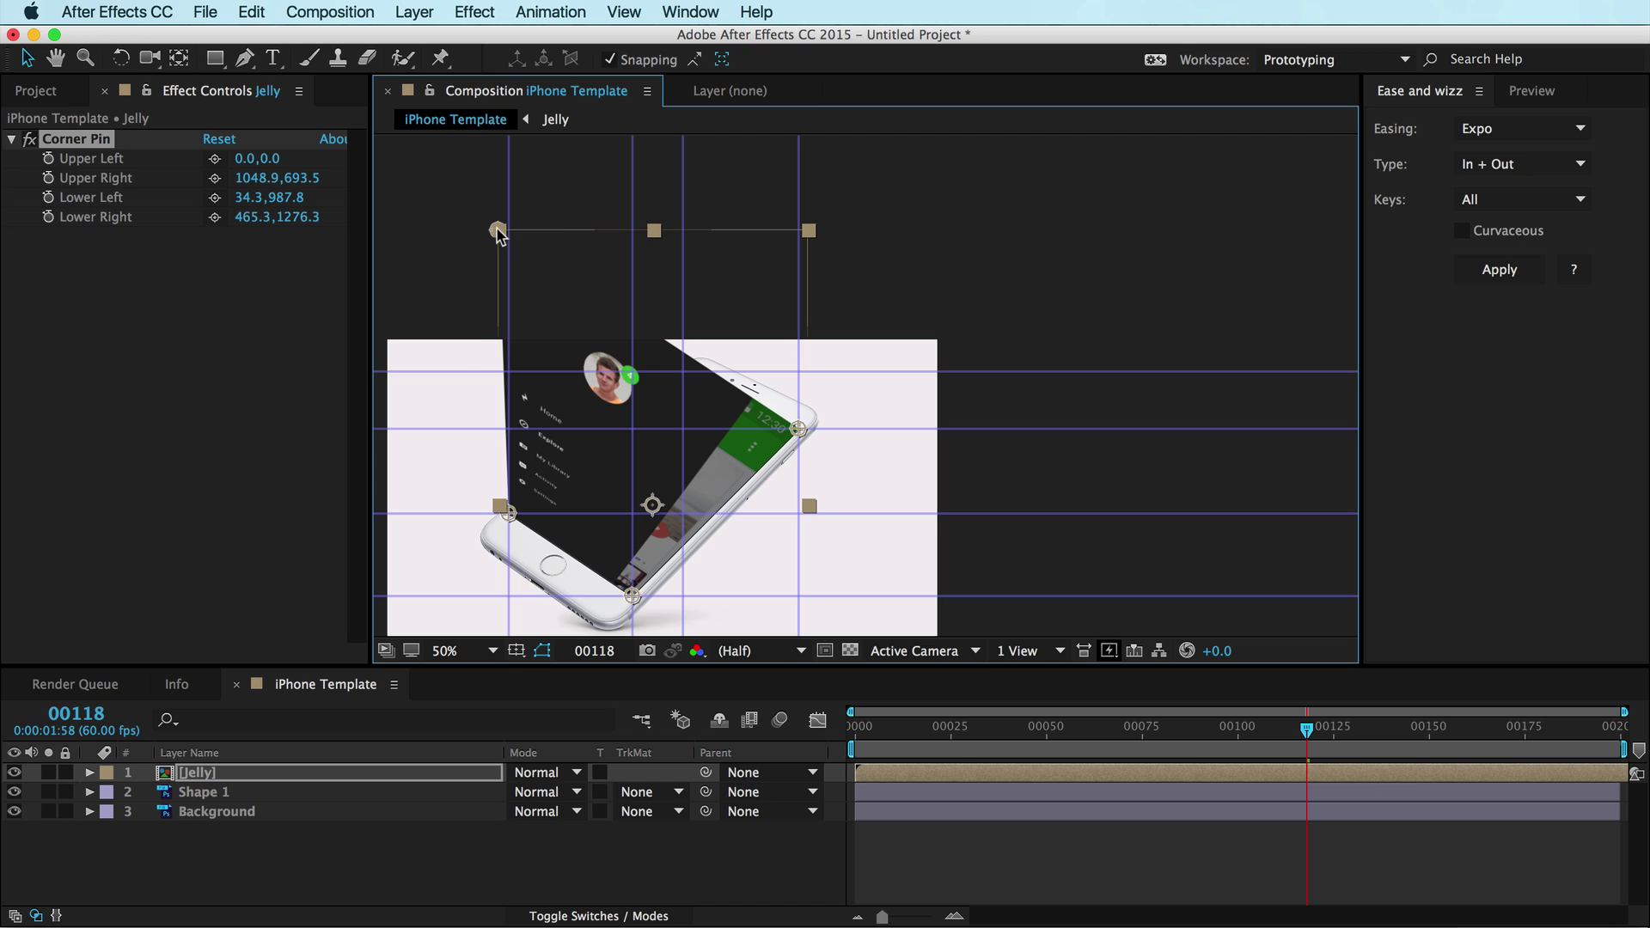
left_click_drag(497, 231, 683, 373)
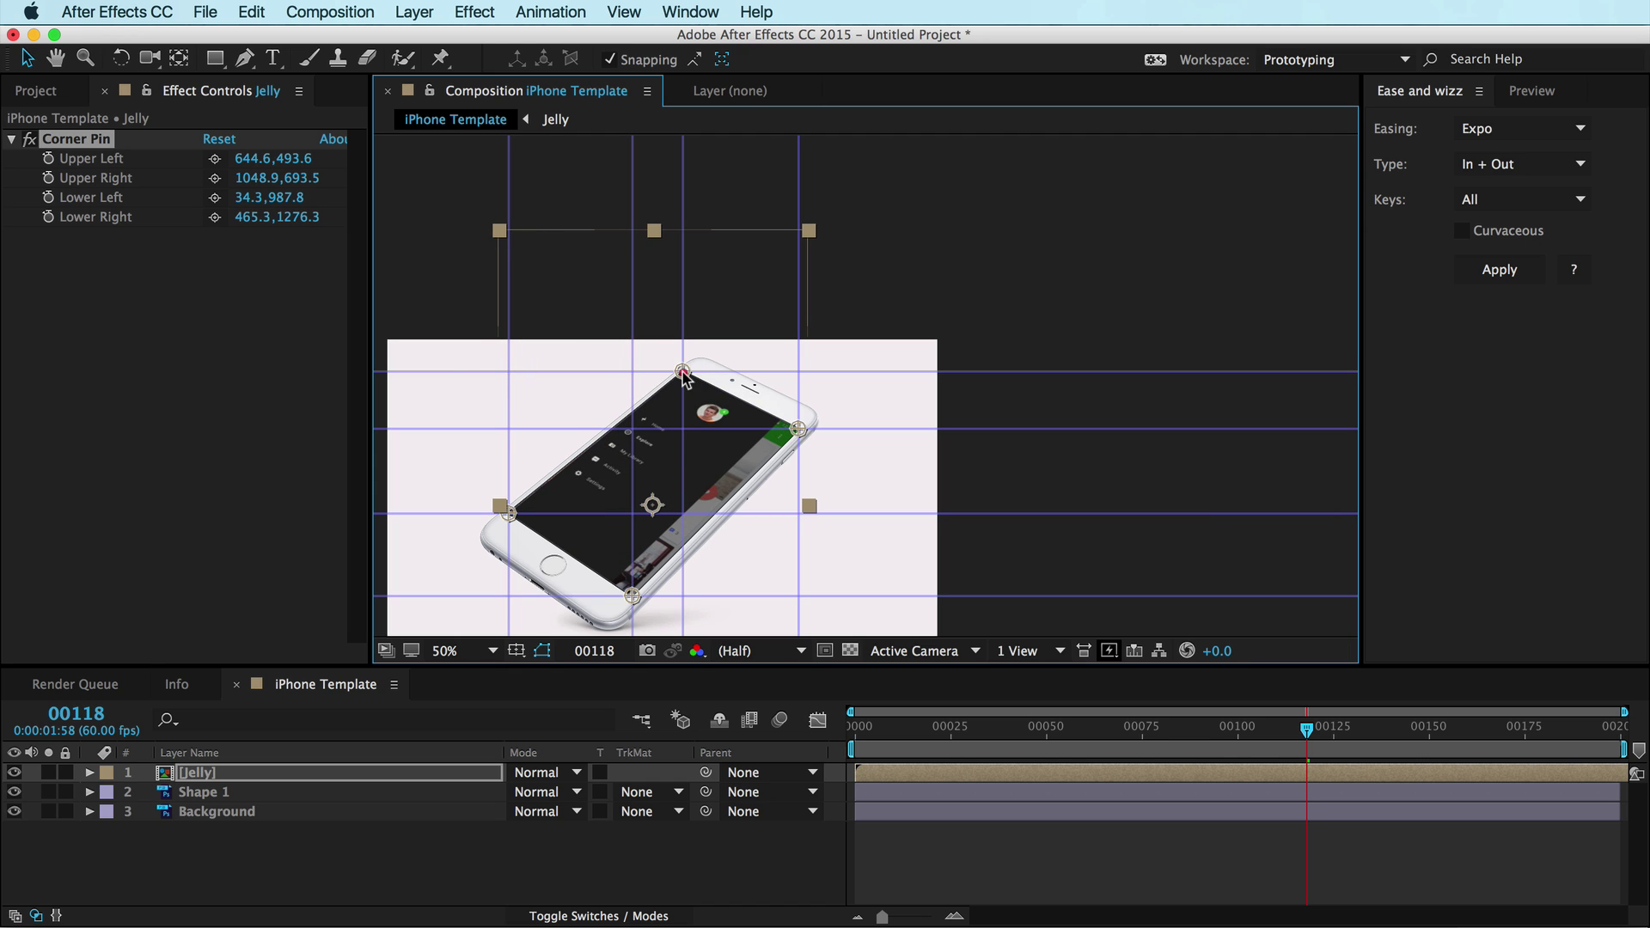
left_click(688, 10)
mouse_move(636, 11)
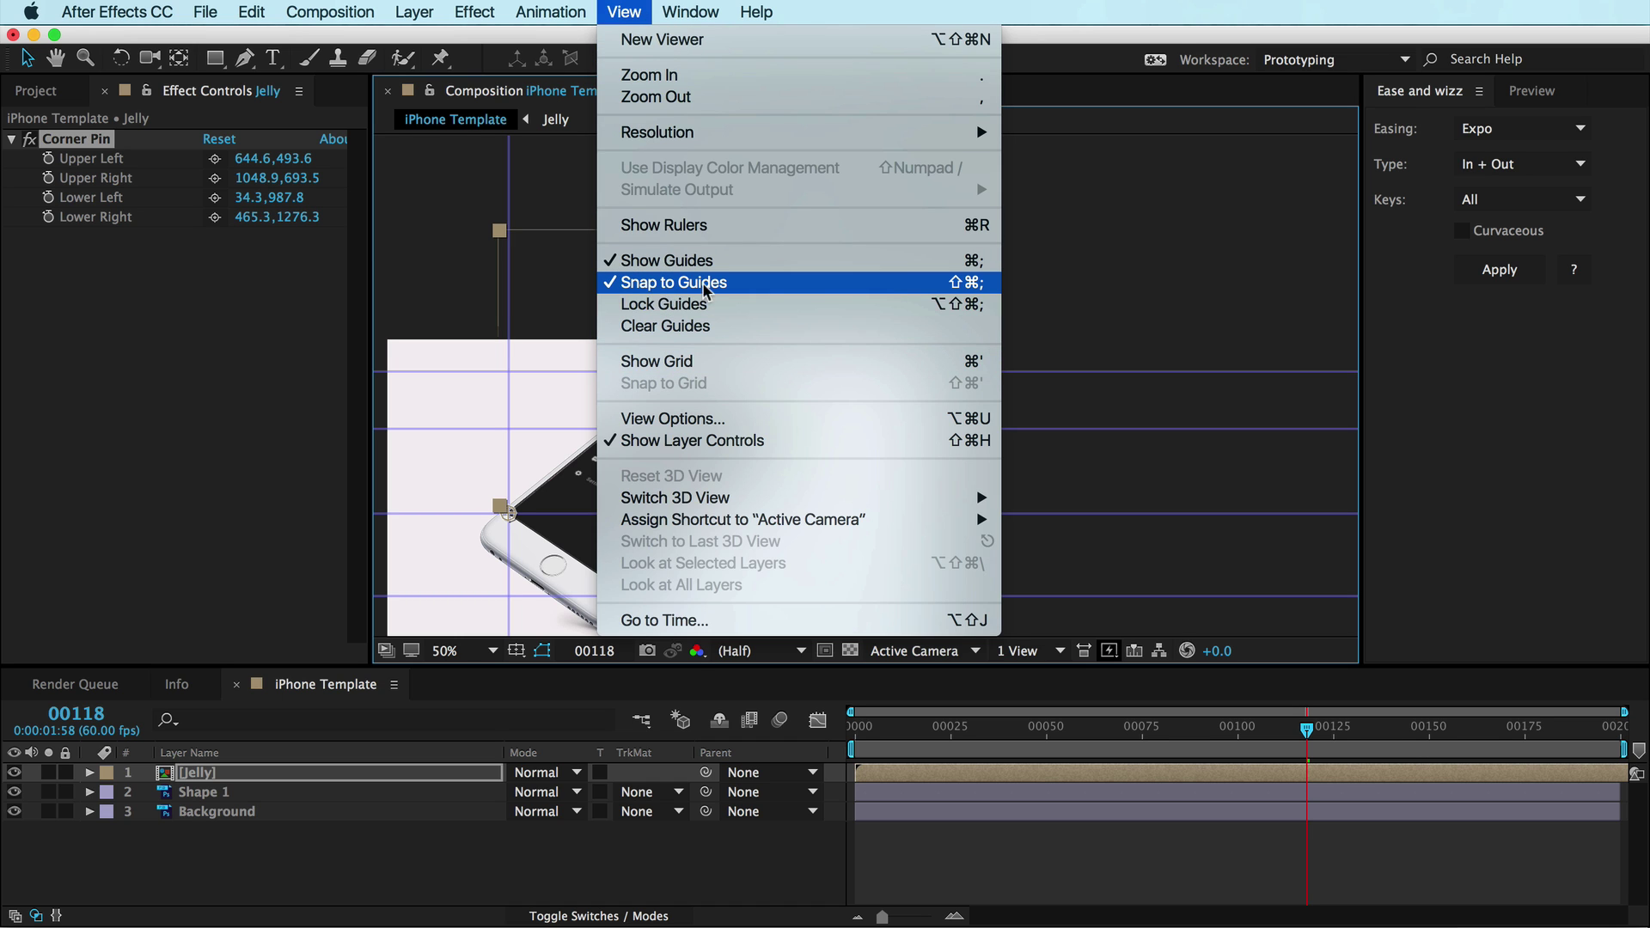
Zoom to 800% on the upper-right screen corner and align that Corner Pin handle exactly
left_click(1133, 286)
left_click_drag(750, 404, 807, 309)
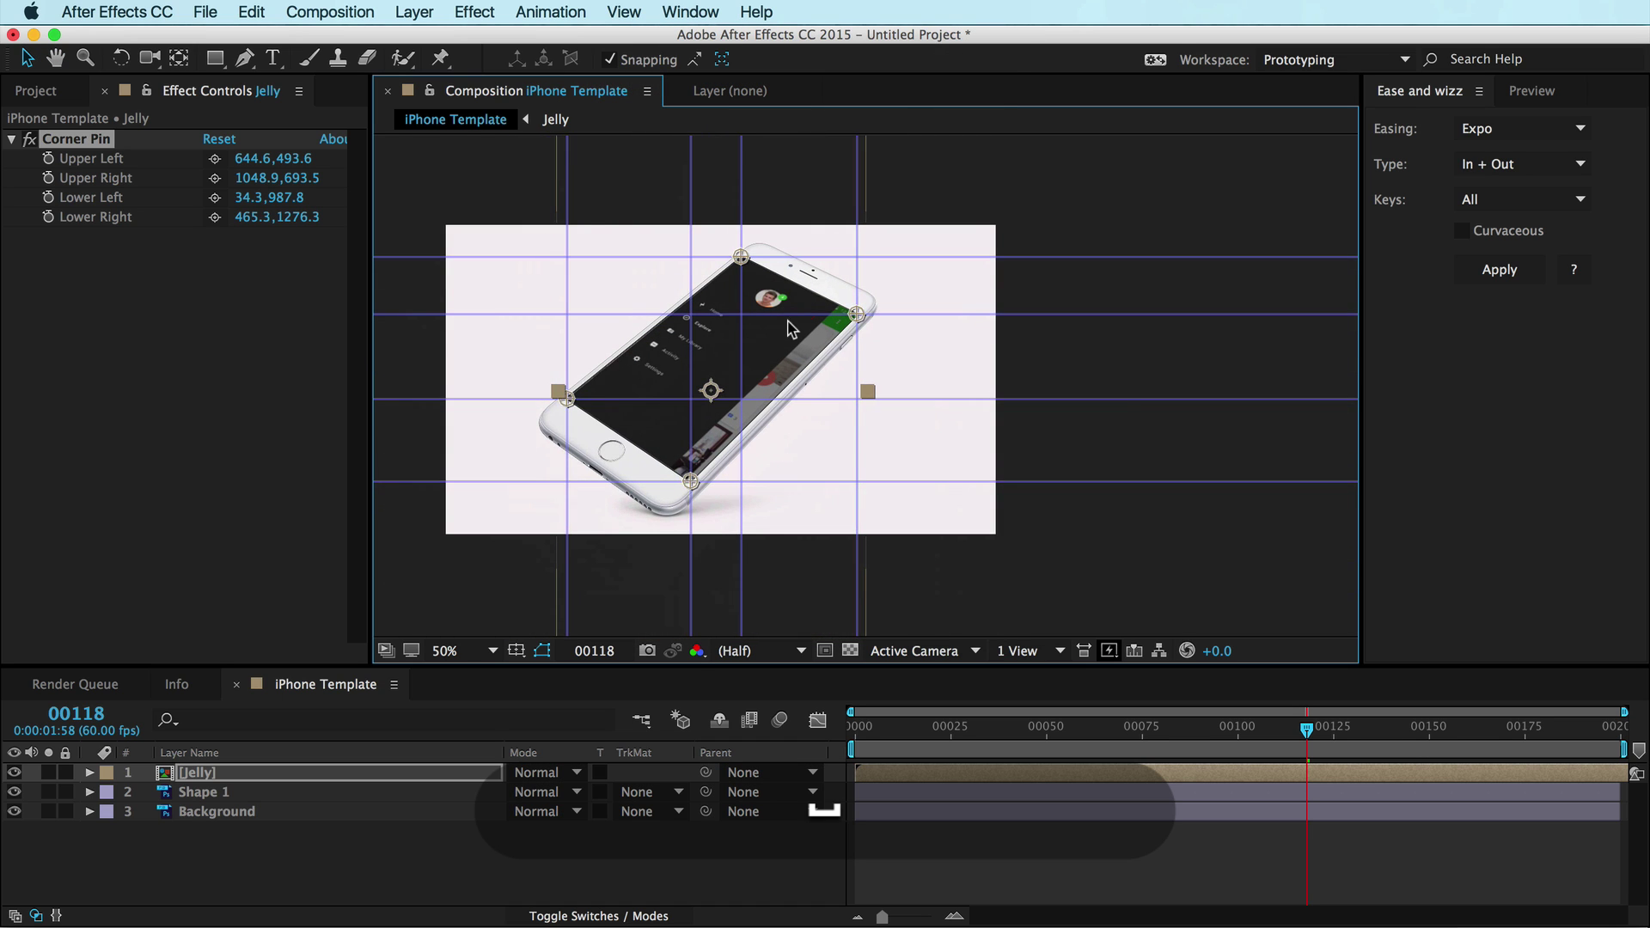
scroll(791, 328, "up", 4)
left_click_drag(716, 122, 1014, 513)
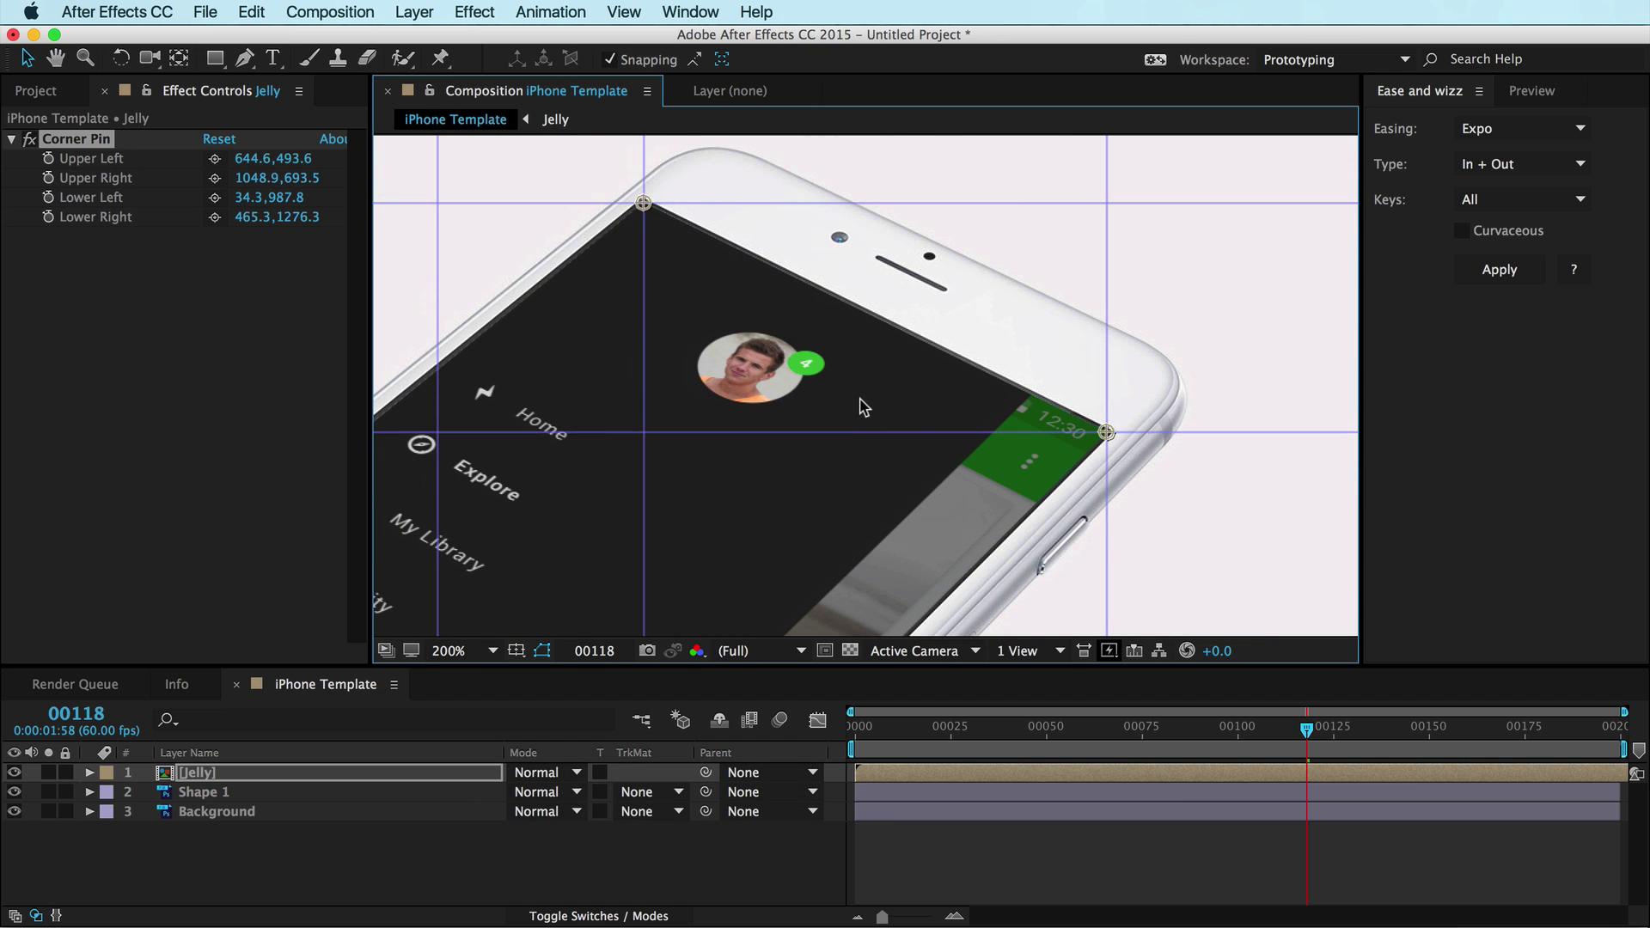
scroll(864, 408, "up", 2)
left_click_drag(1109, 430, 755, 343)
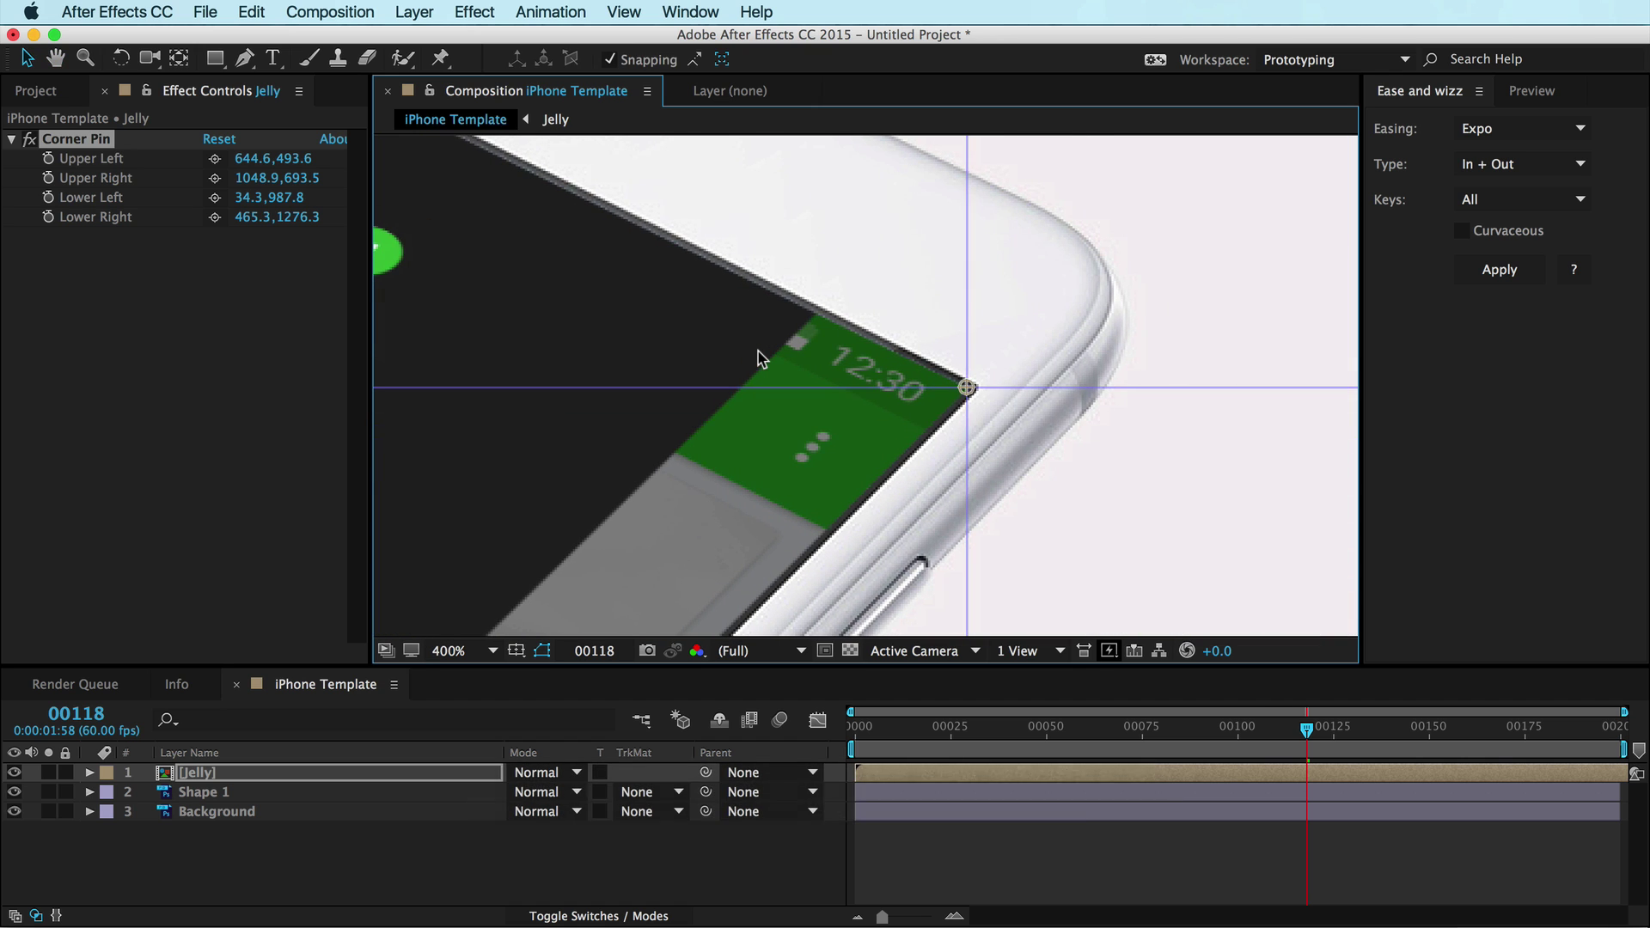
key("super+semicolon")
key("super+period")
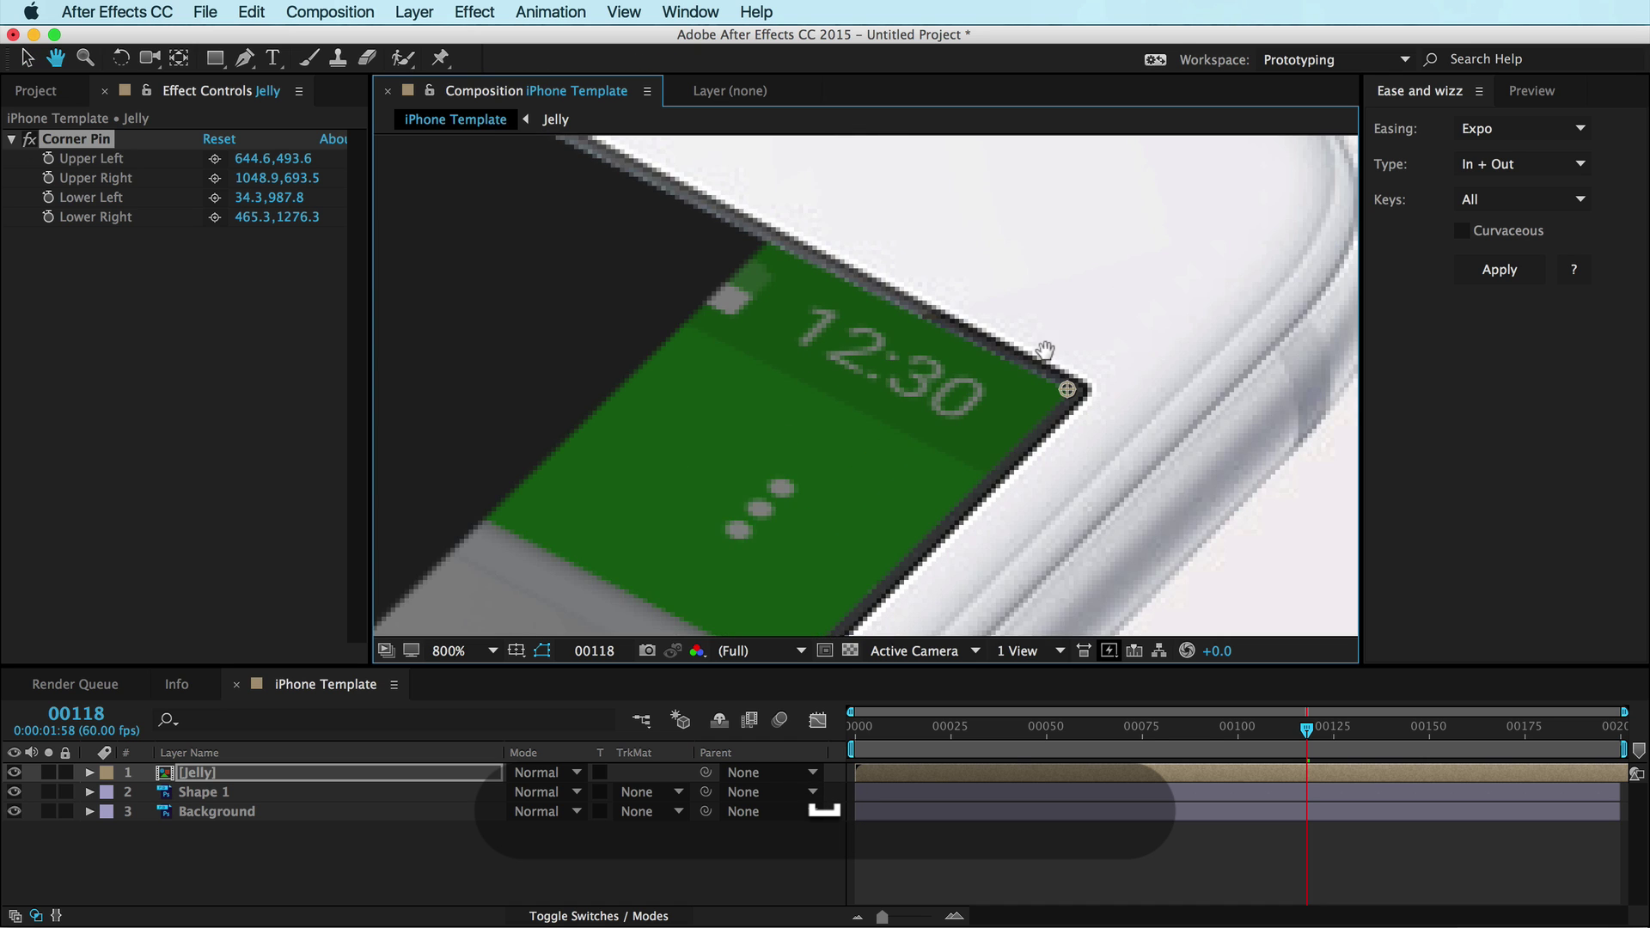
left_click_drag(1045, 349, 984, 411)
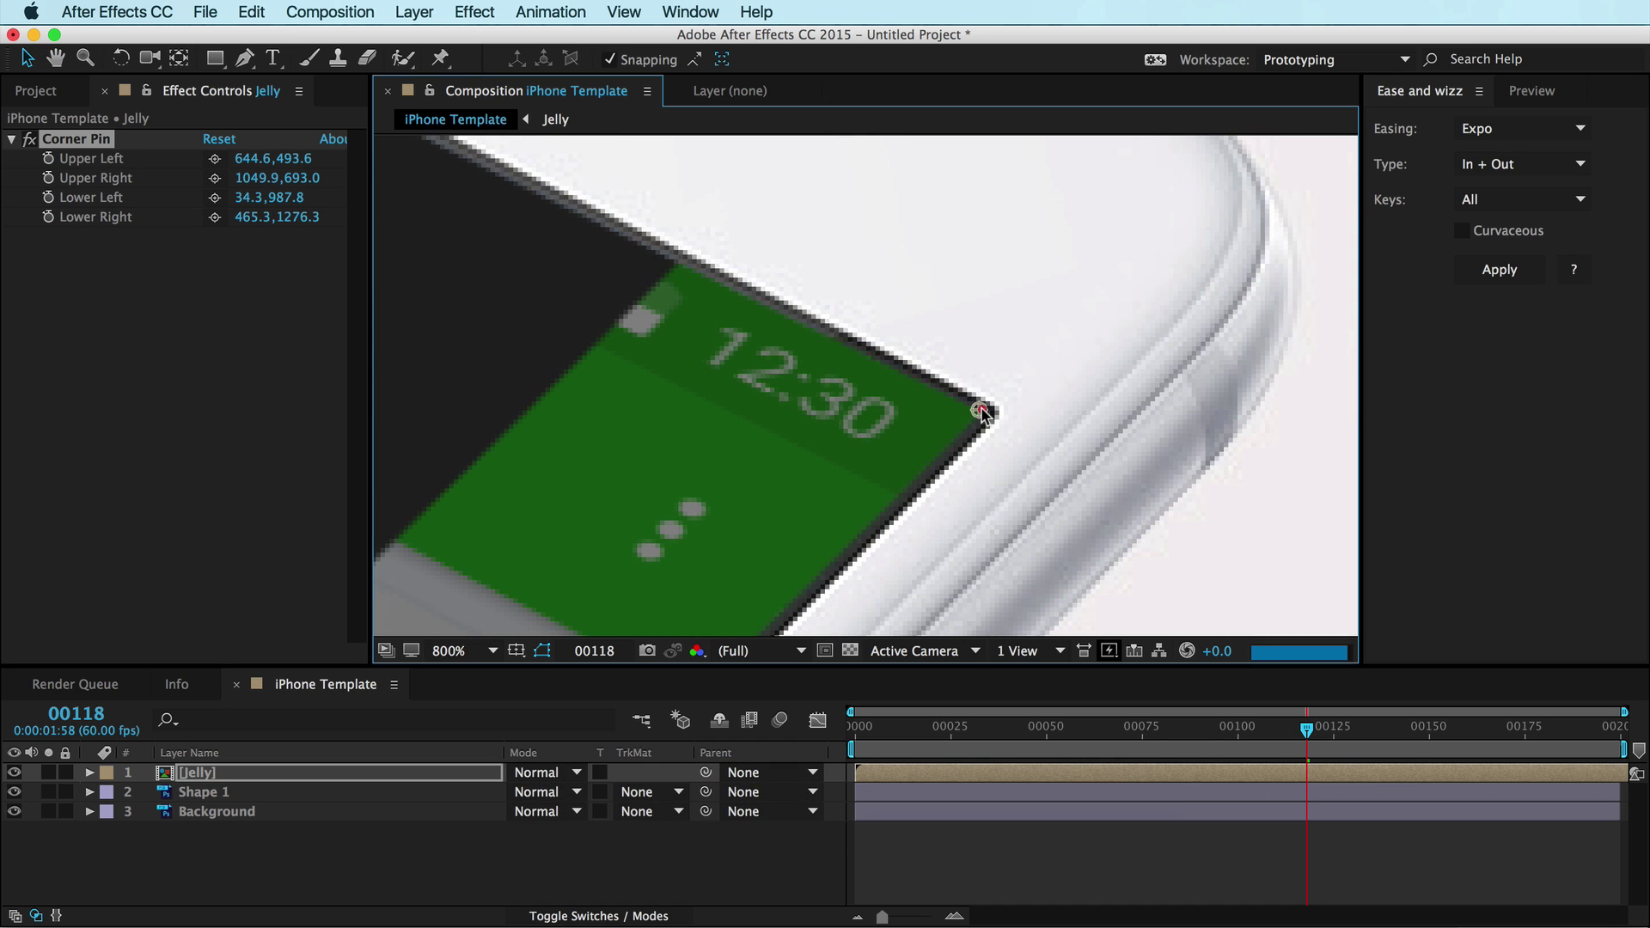
Nudge the upper-left and lower-left pins onto the screen corners, lower-left at 33.0,987.6
left_click_drag(557, 302, 1234, 541)
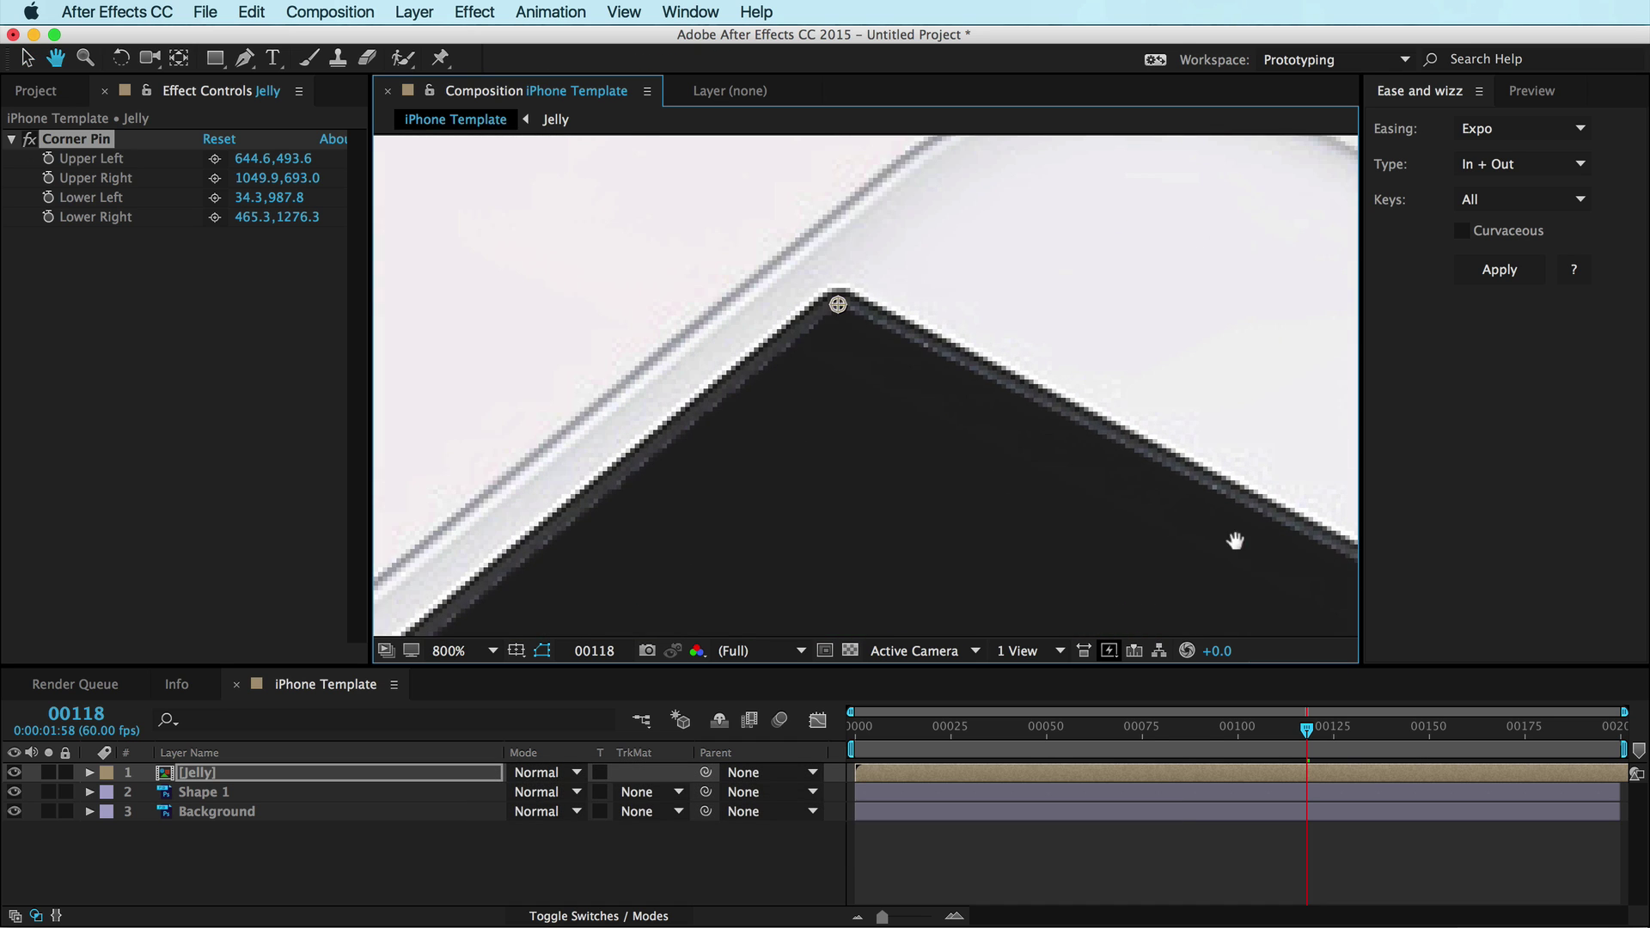
key("v")
left_click_drag(839, 305, 796, 373)
key("h")
key("v")
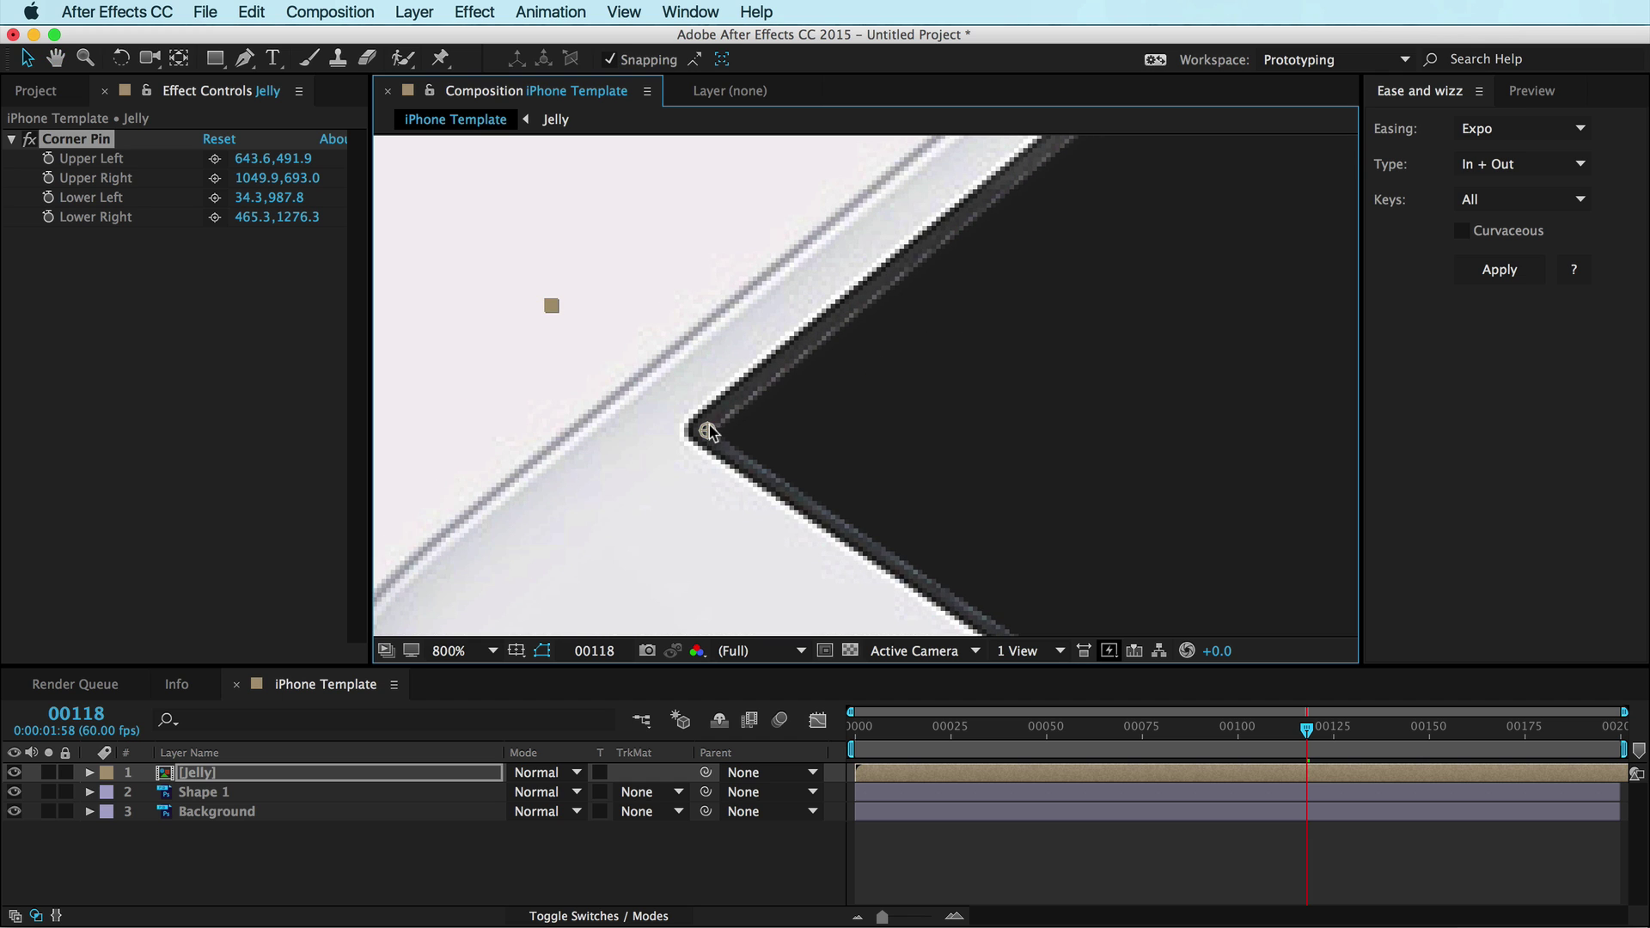
left_click_drag(707, 431, 702, 431)
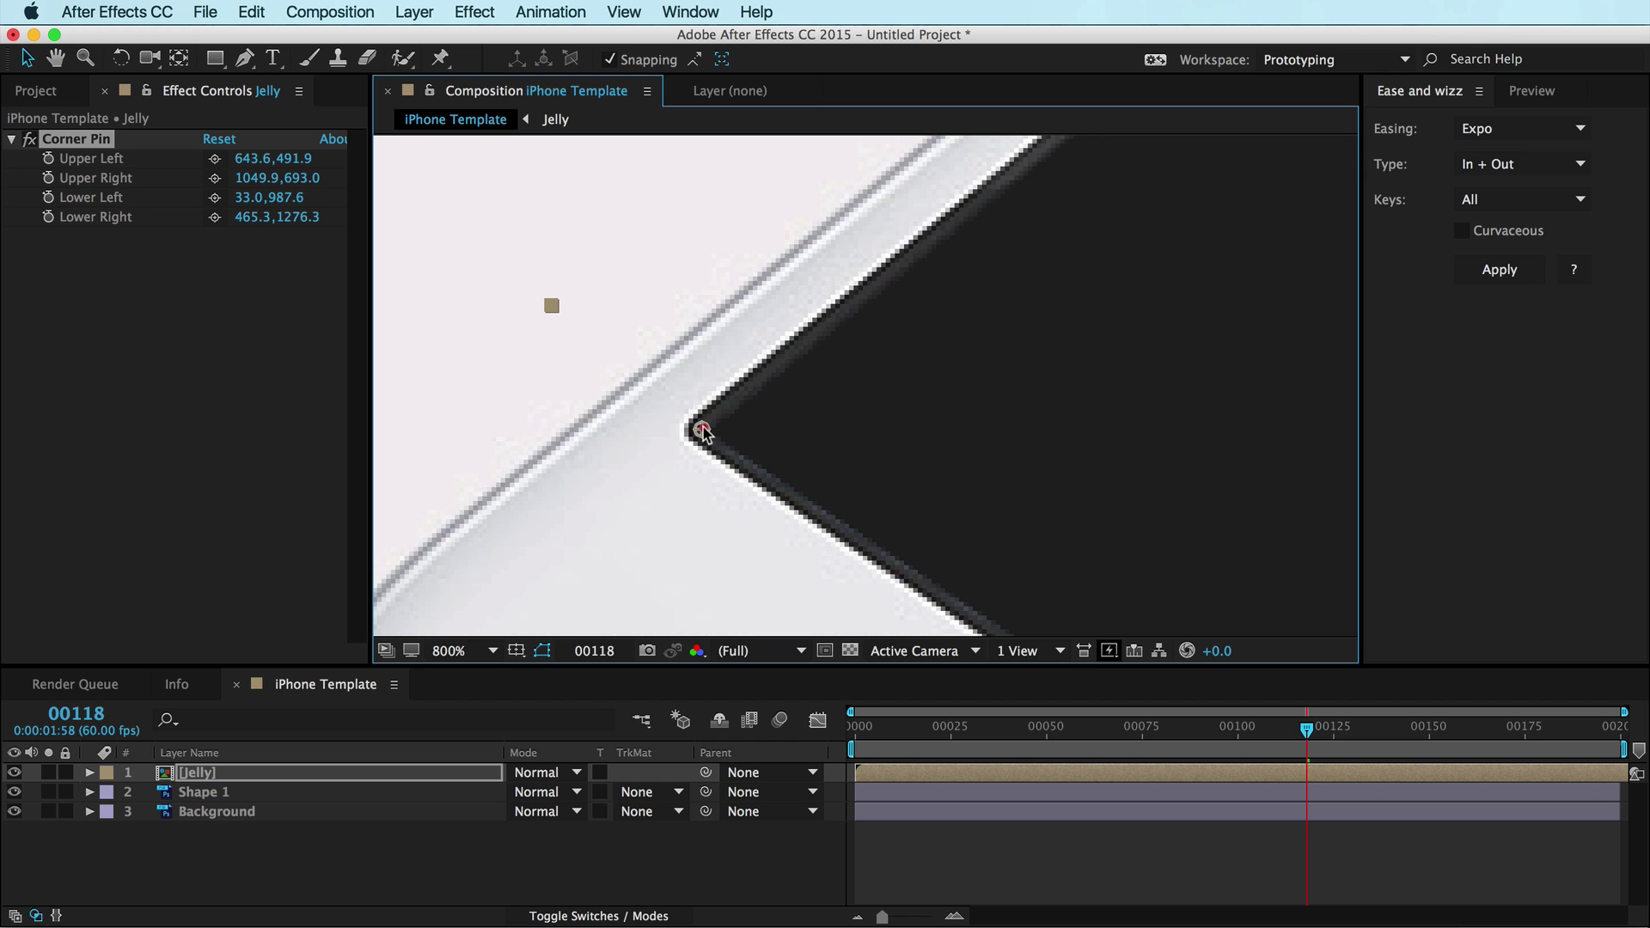
Nudge the lower-right pin onto the phone screen's bottom corner at 465.6,1277.5
key("h")
left_click_drag(910, 479, 628, 226)
key("v")
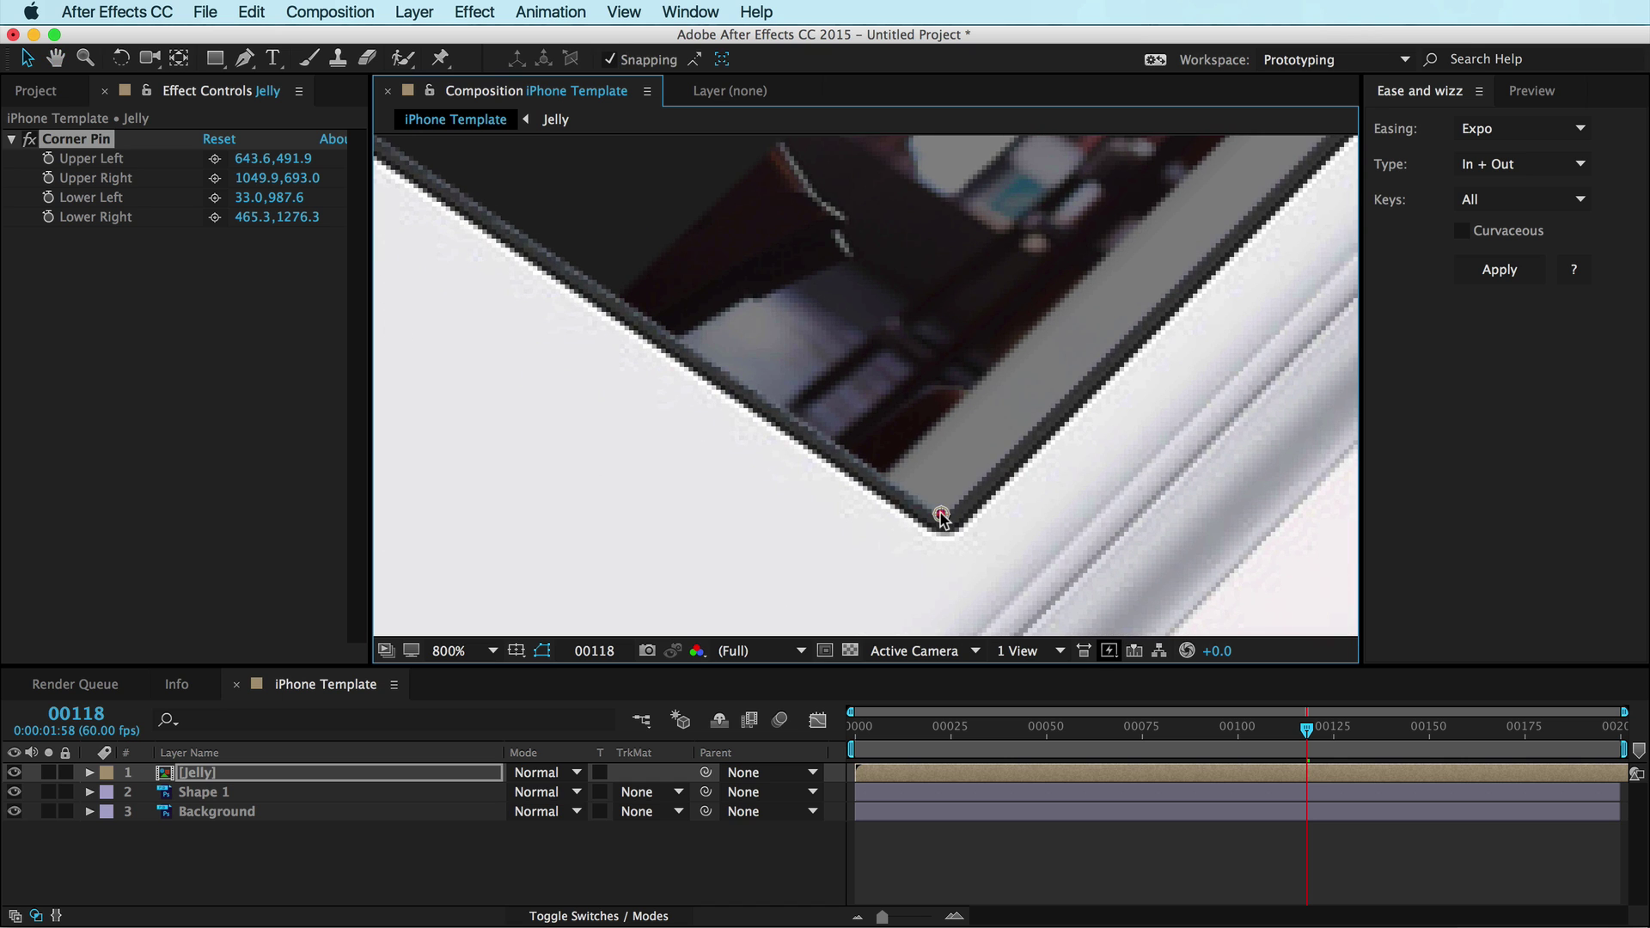
left_click_drag(941, 517, 942, 521)
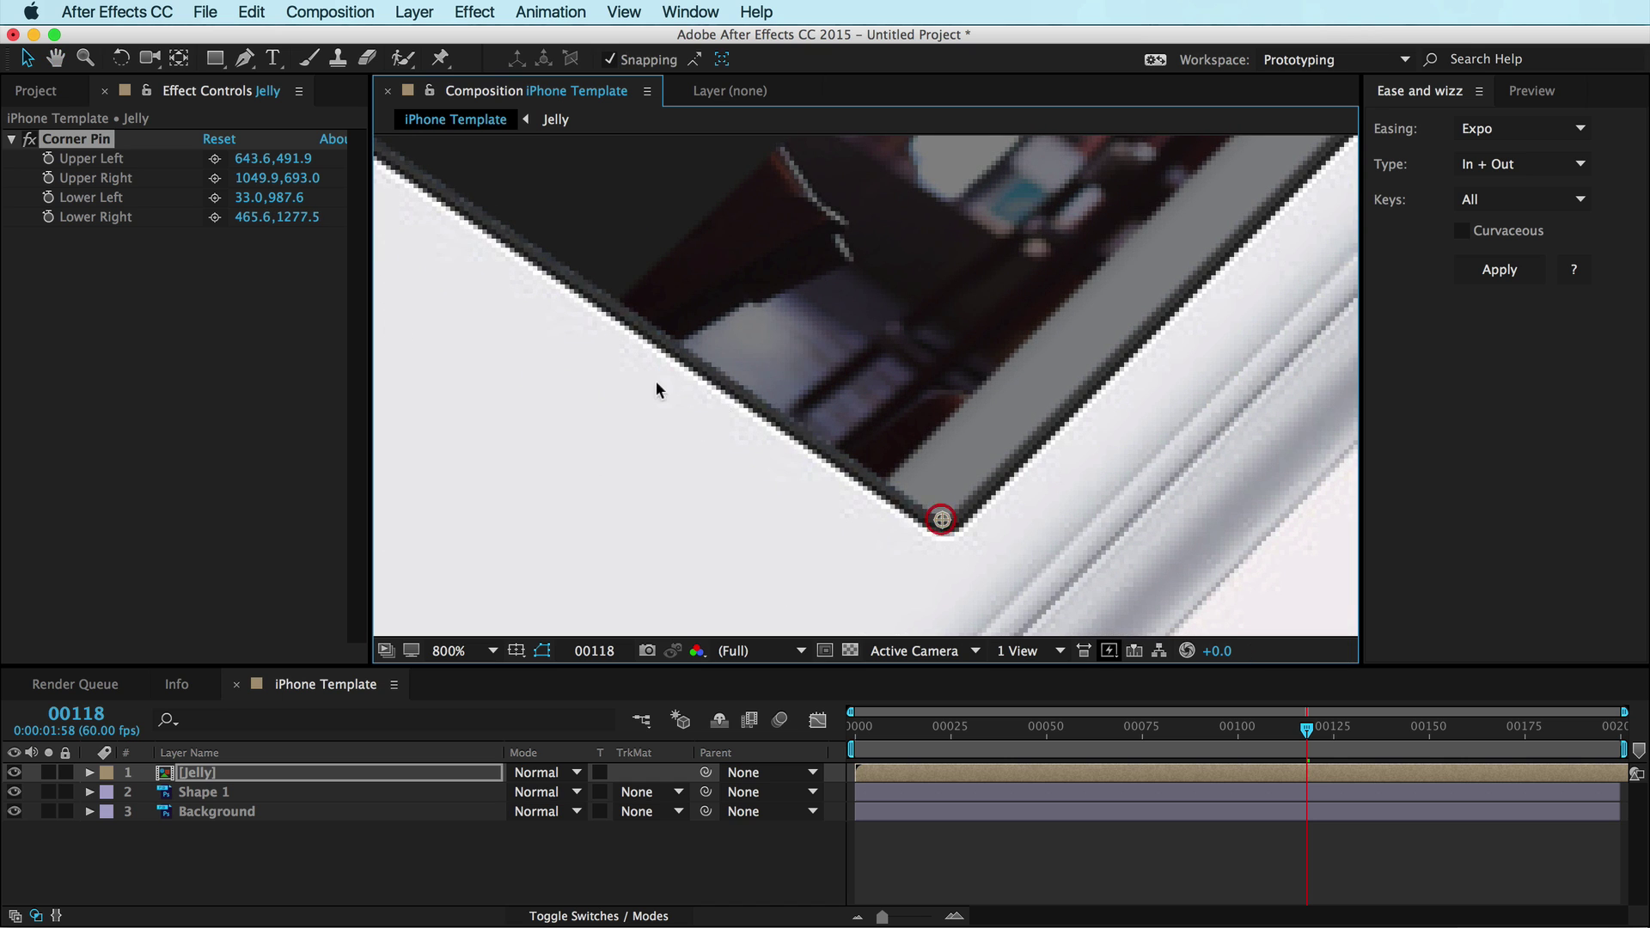
scroll(699, 397, "down", 6)
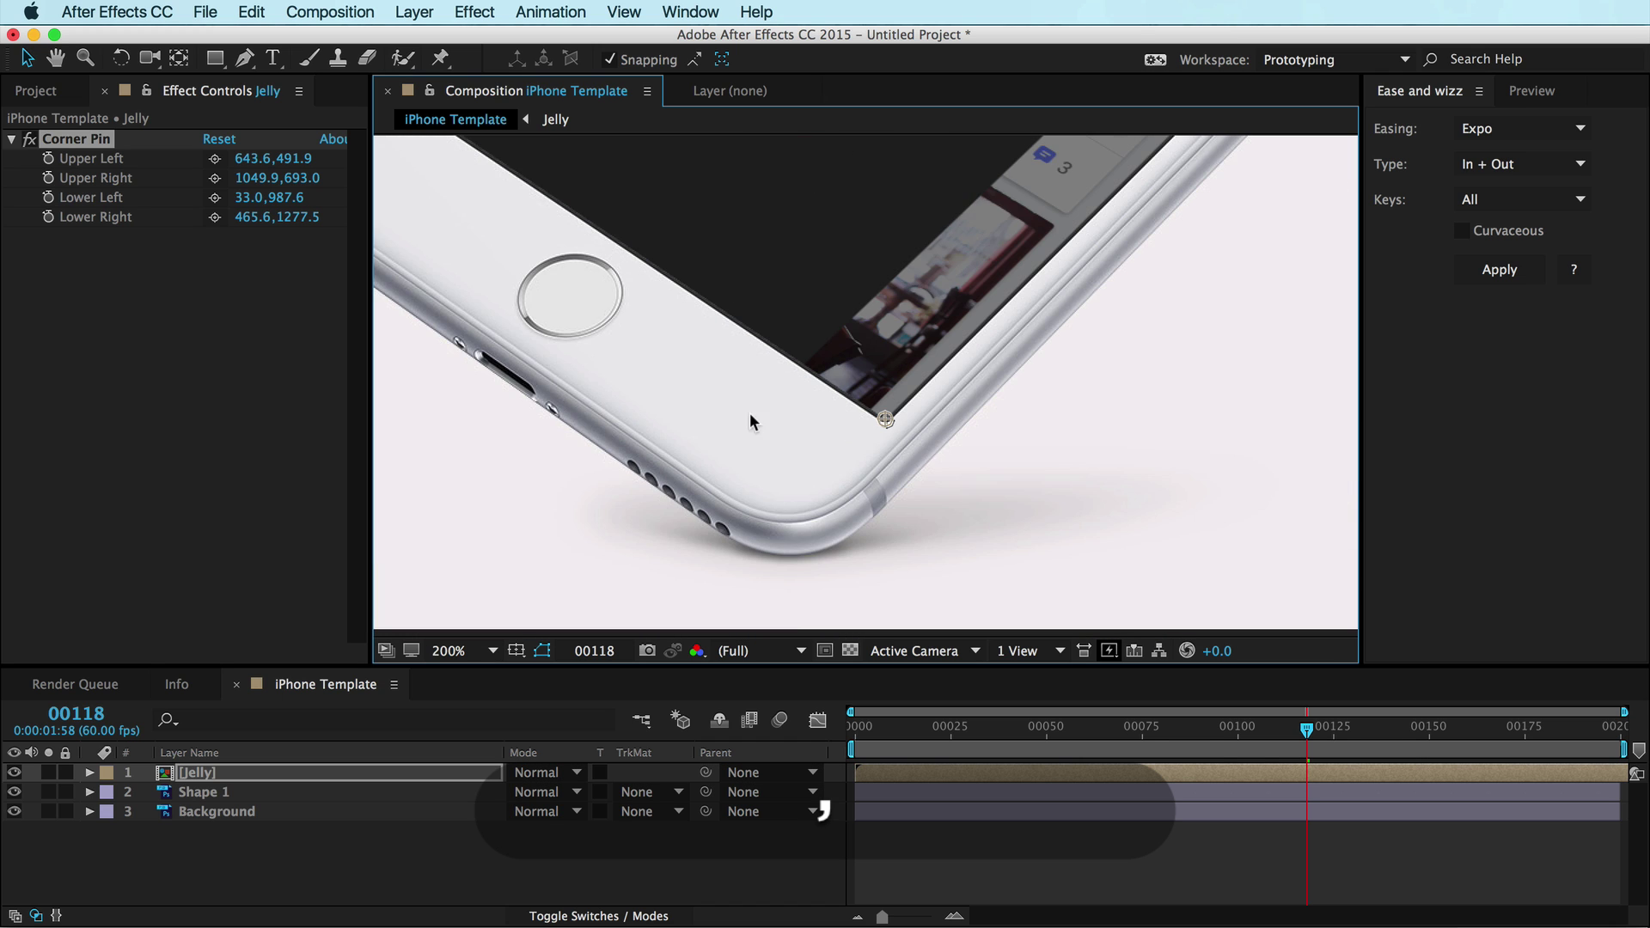
Zoom out, deselect layers and move the time indicator back to frame 00016
key("h")
key("v")
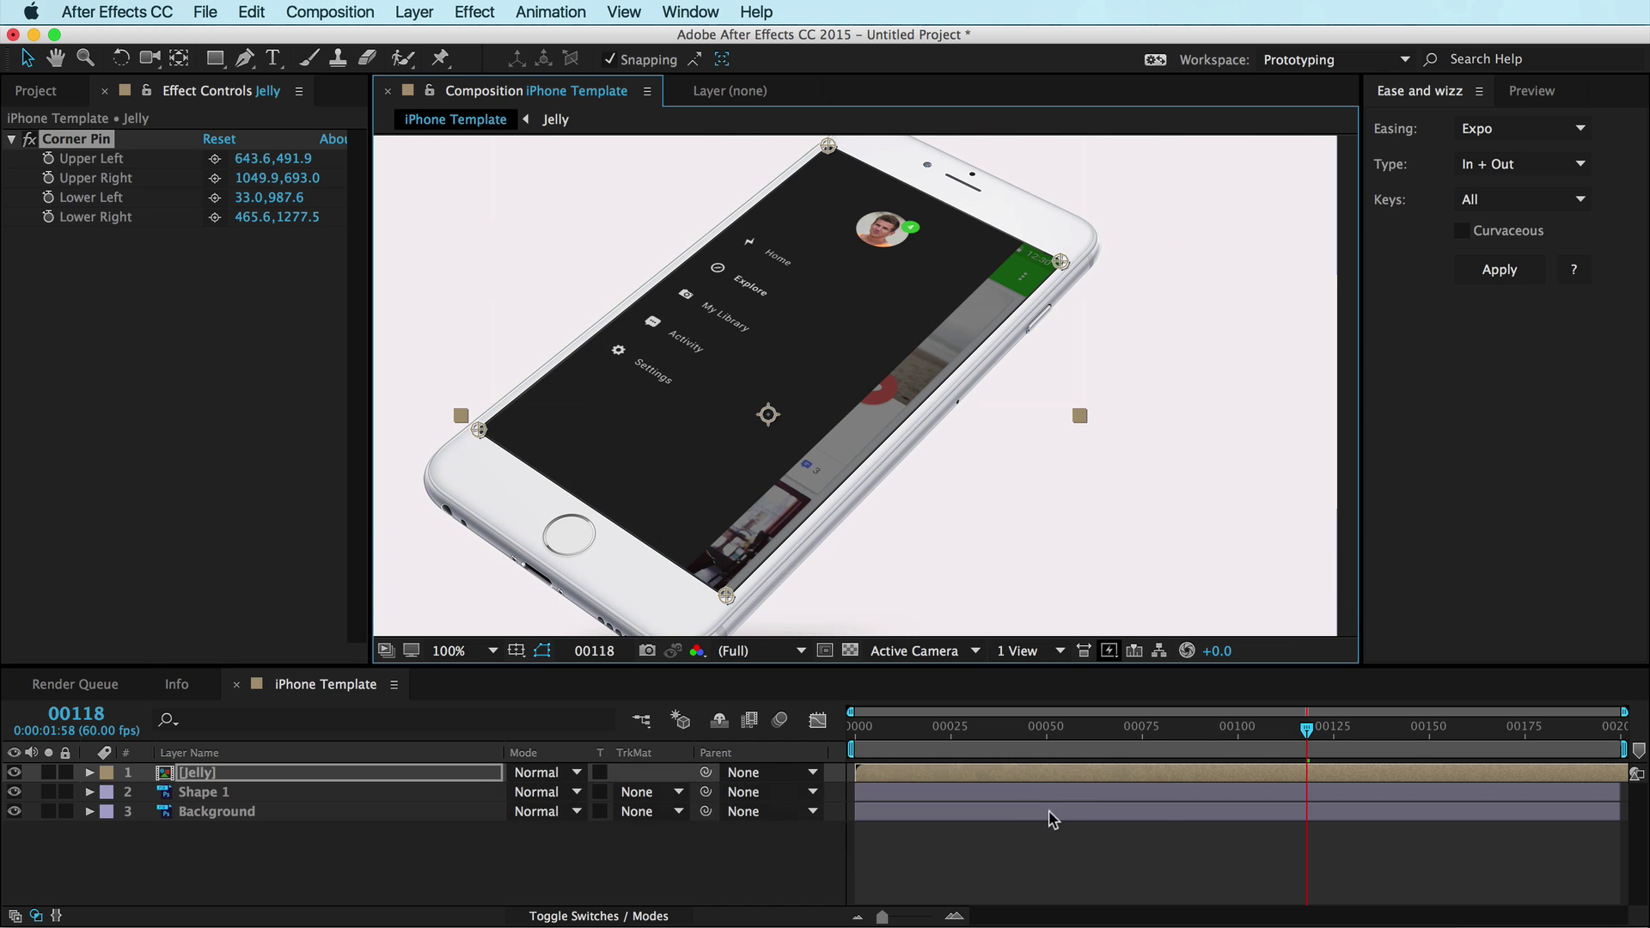
key("shift+super+a")
left_click(938, 730)
mouse_move(939, 738)
left_mouse_down()
mouse_move(894, 739)
mouse_move(918, 744)
left_mouse_up()
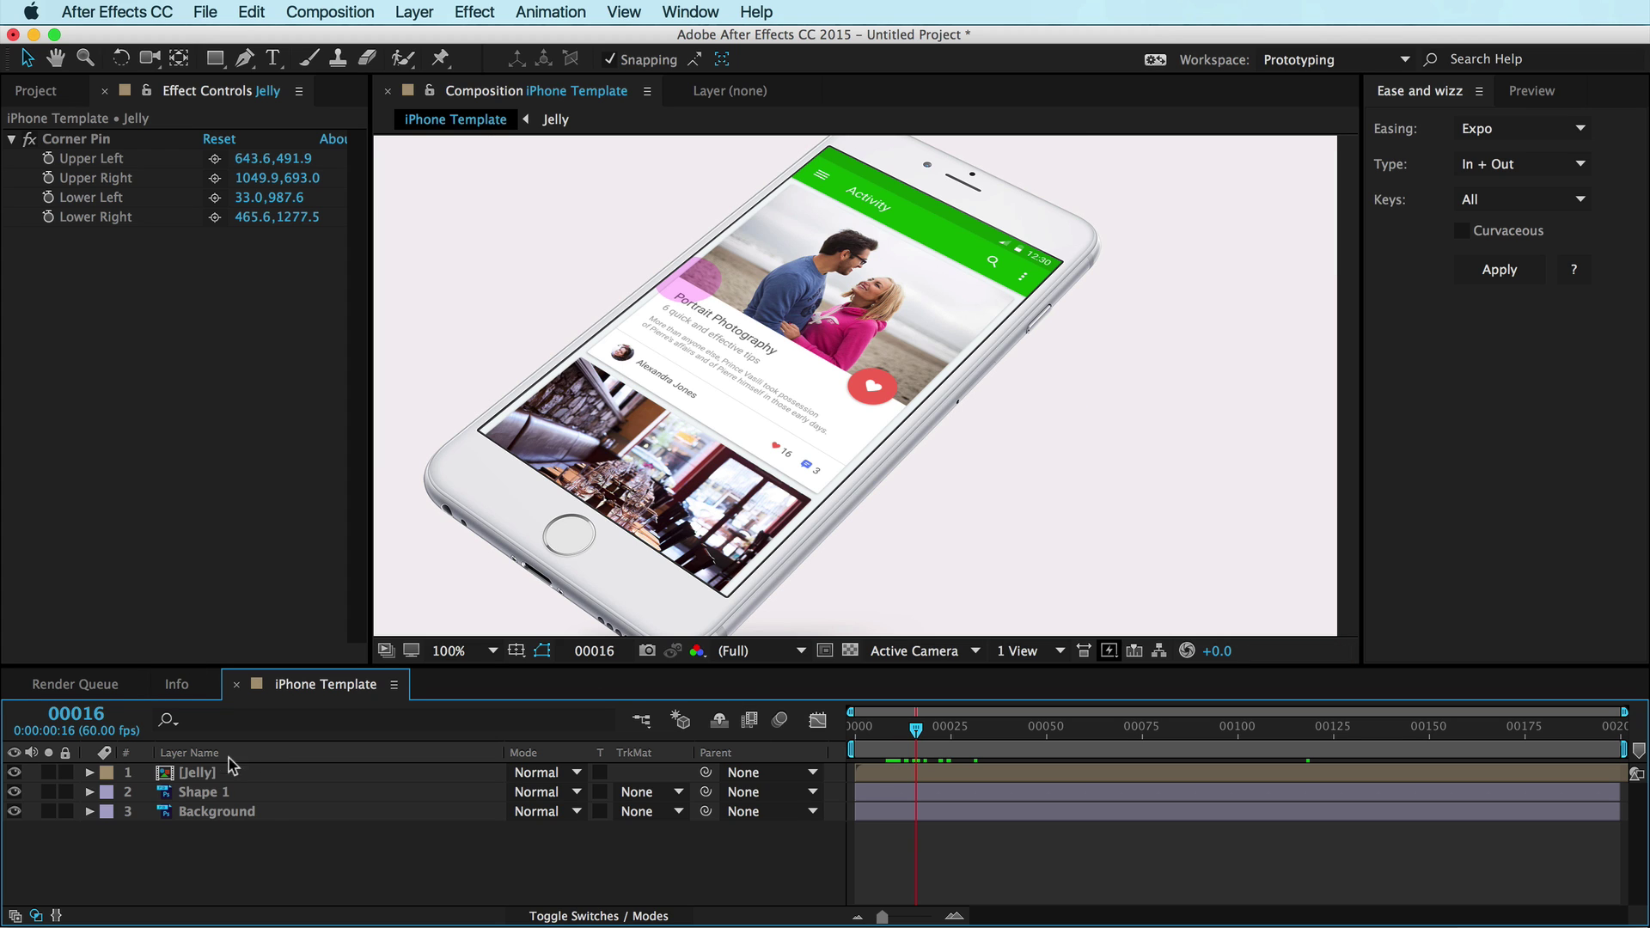
Bring Shape 1 above the Jelly layer, then switch to Photoshop to check the mockup's layers
left_click(203, 791)
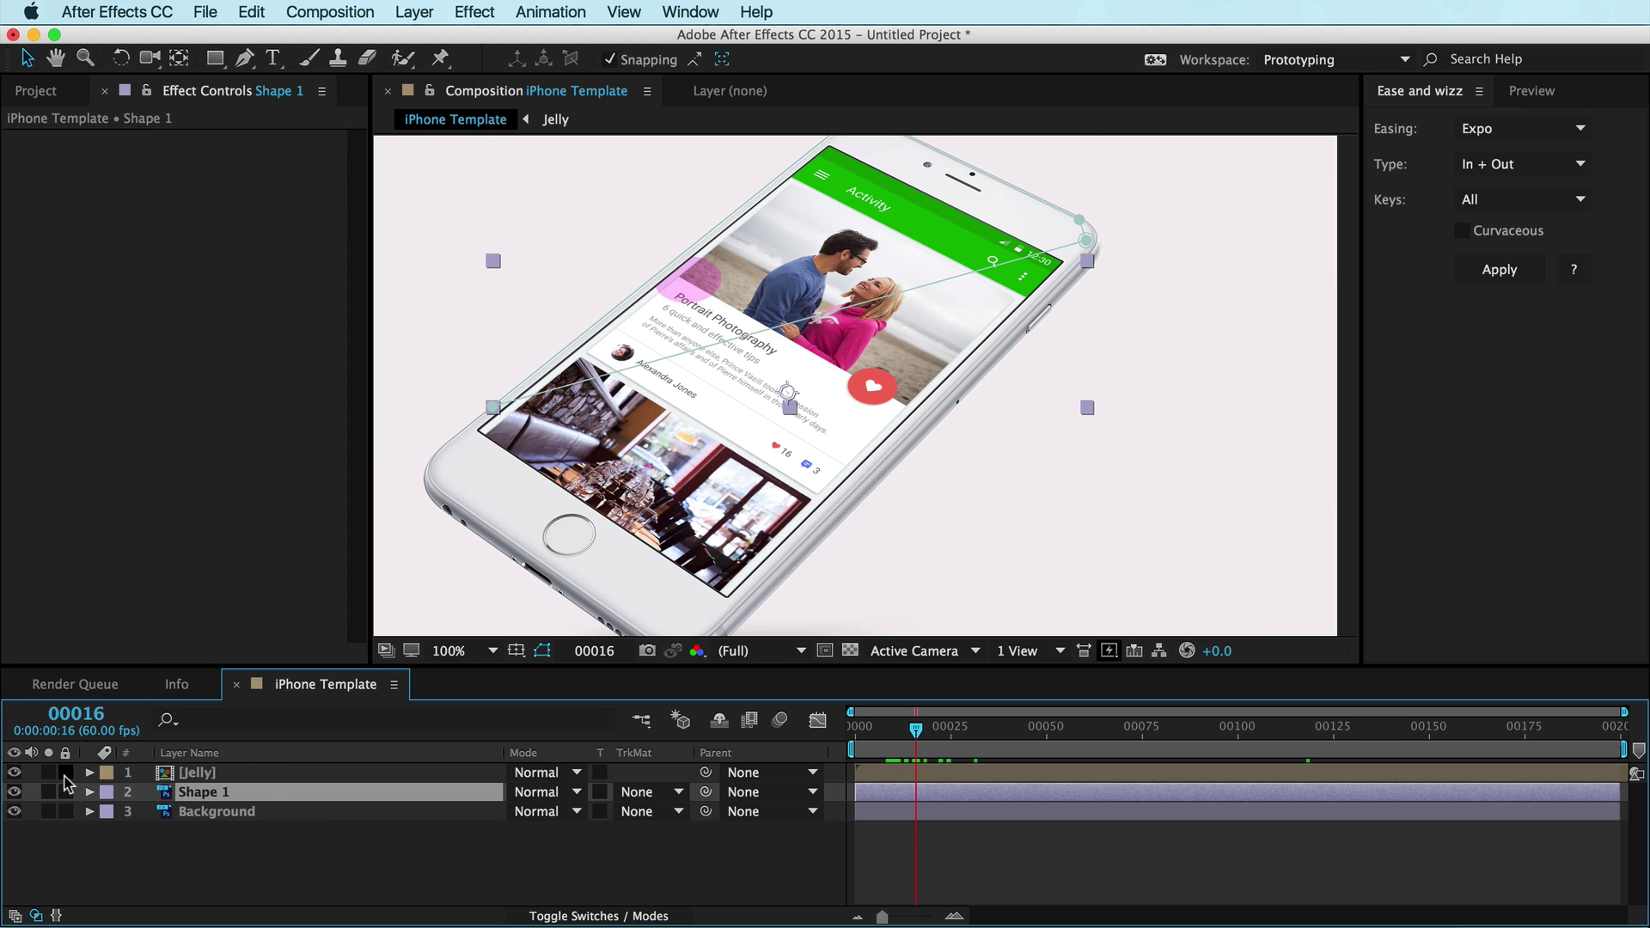
key("super+bracketright")
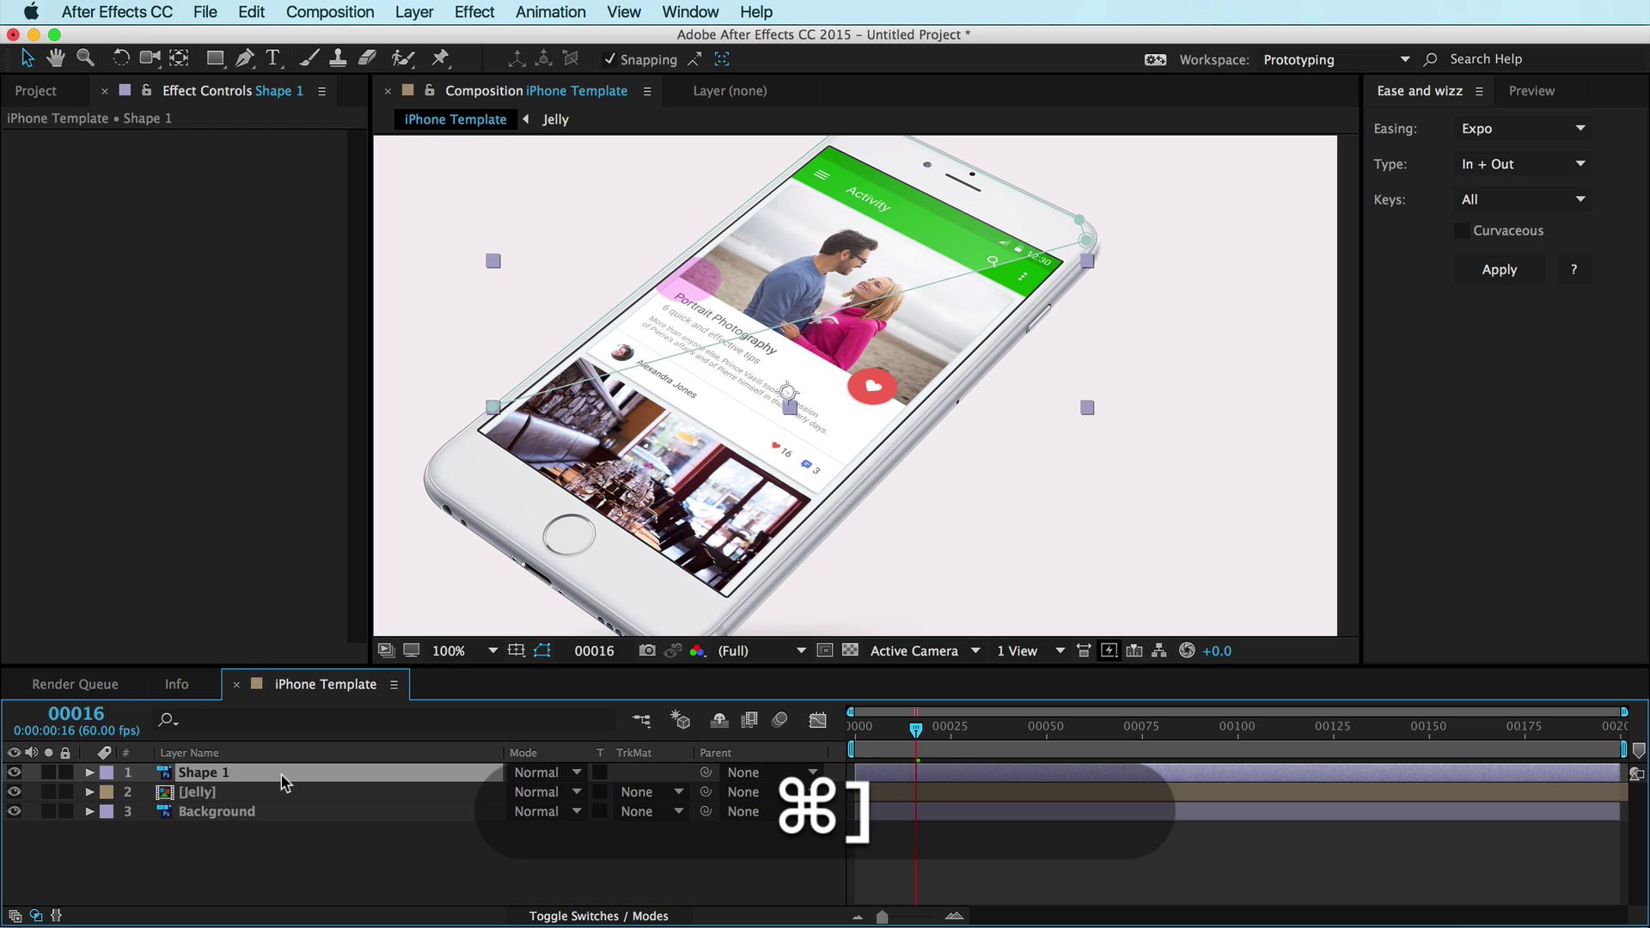
key("shift+super+a")
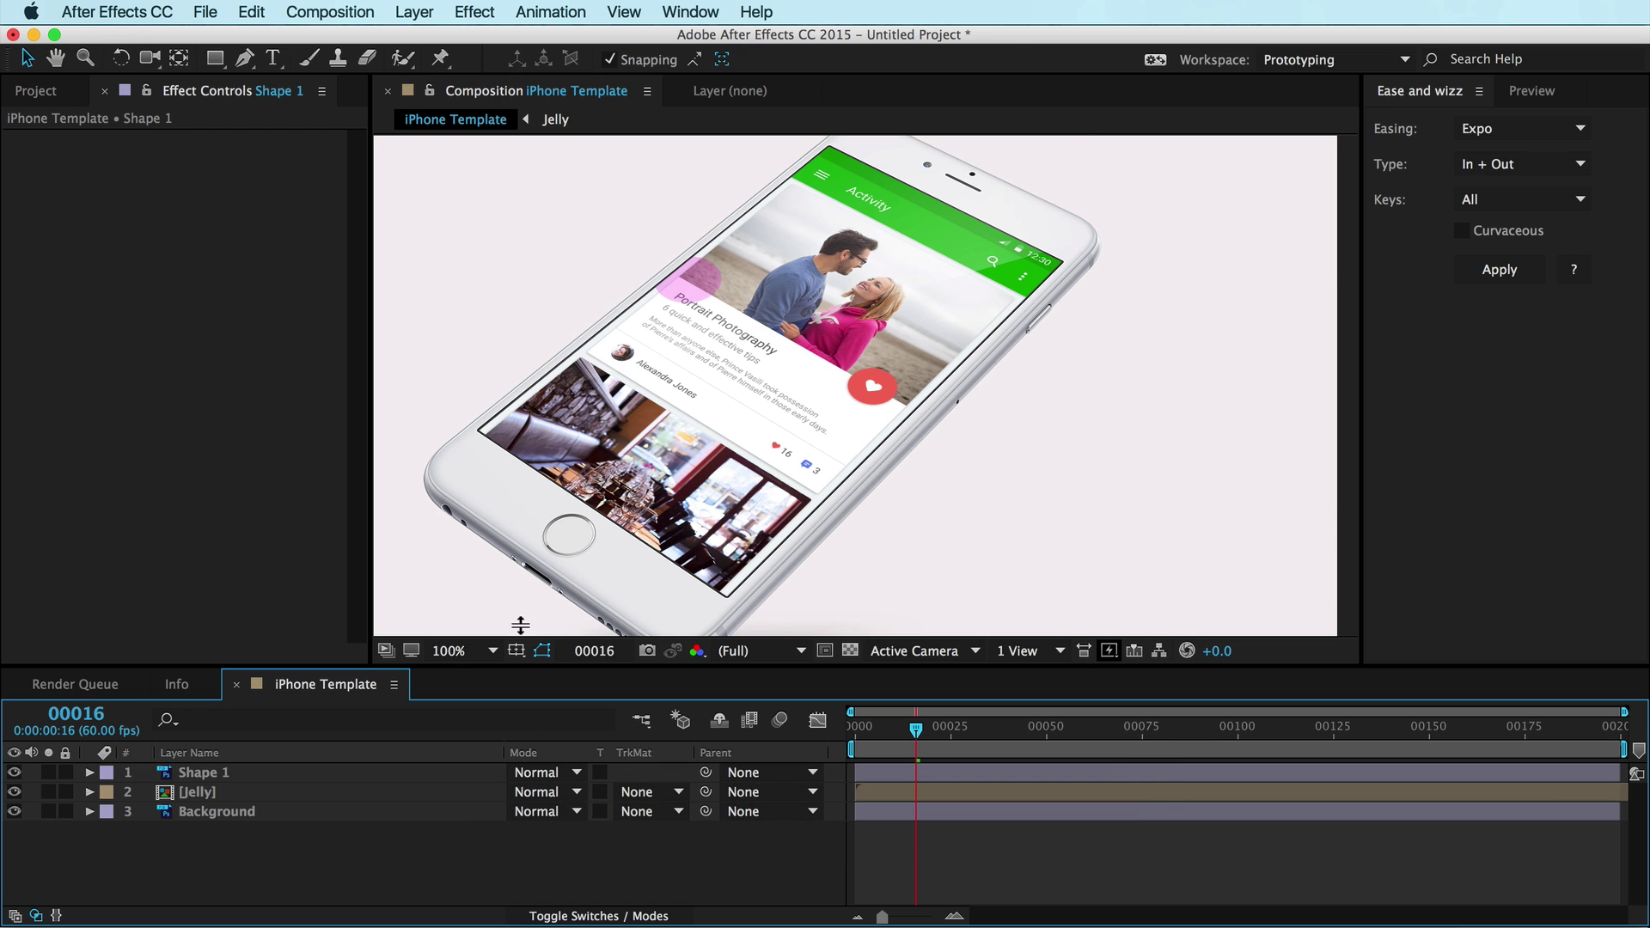
key("super+Tab")
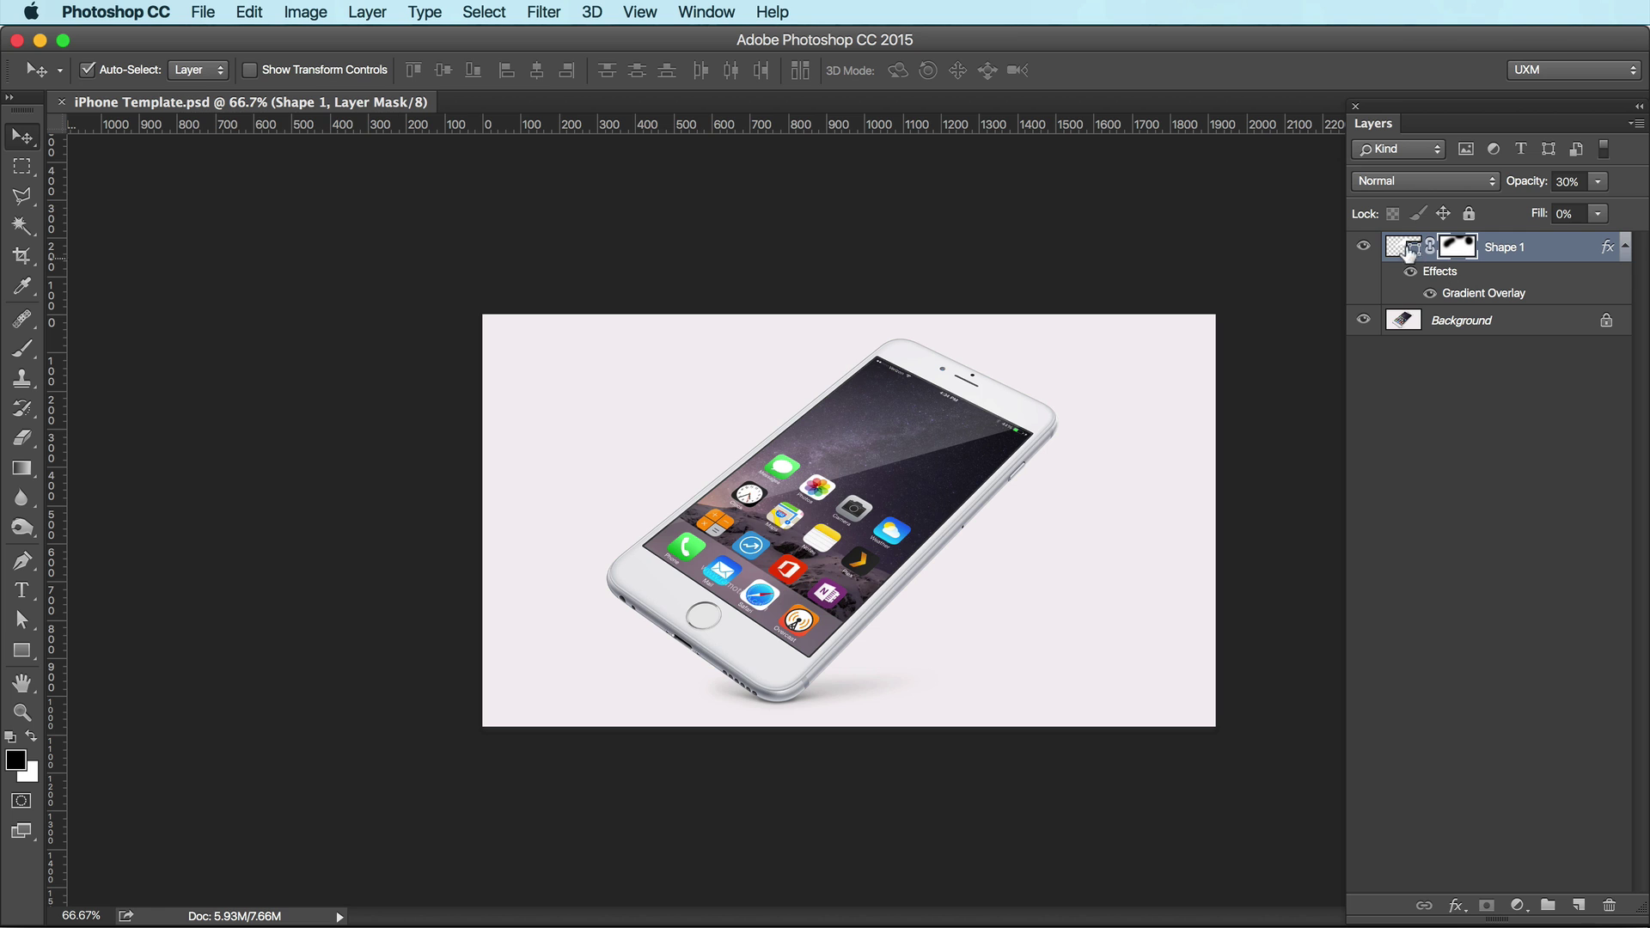
Back in After Effects, set Shape 1's Opacity to 50%
key("super+Tab")
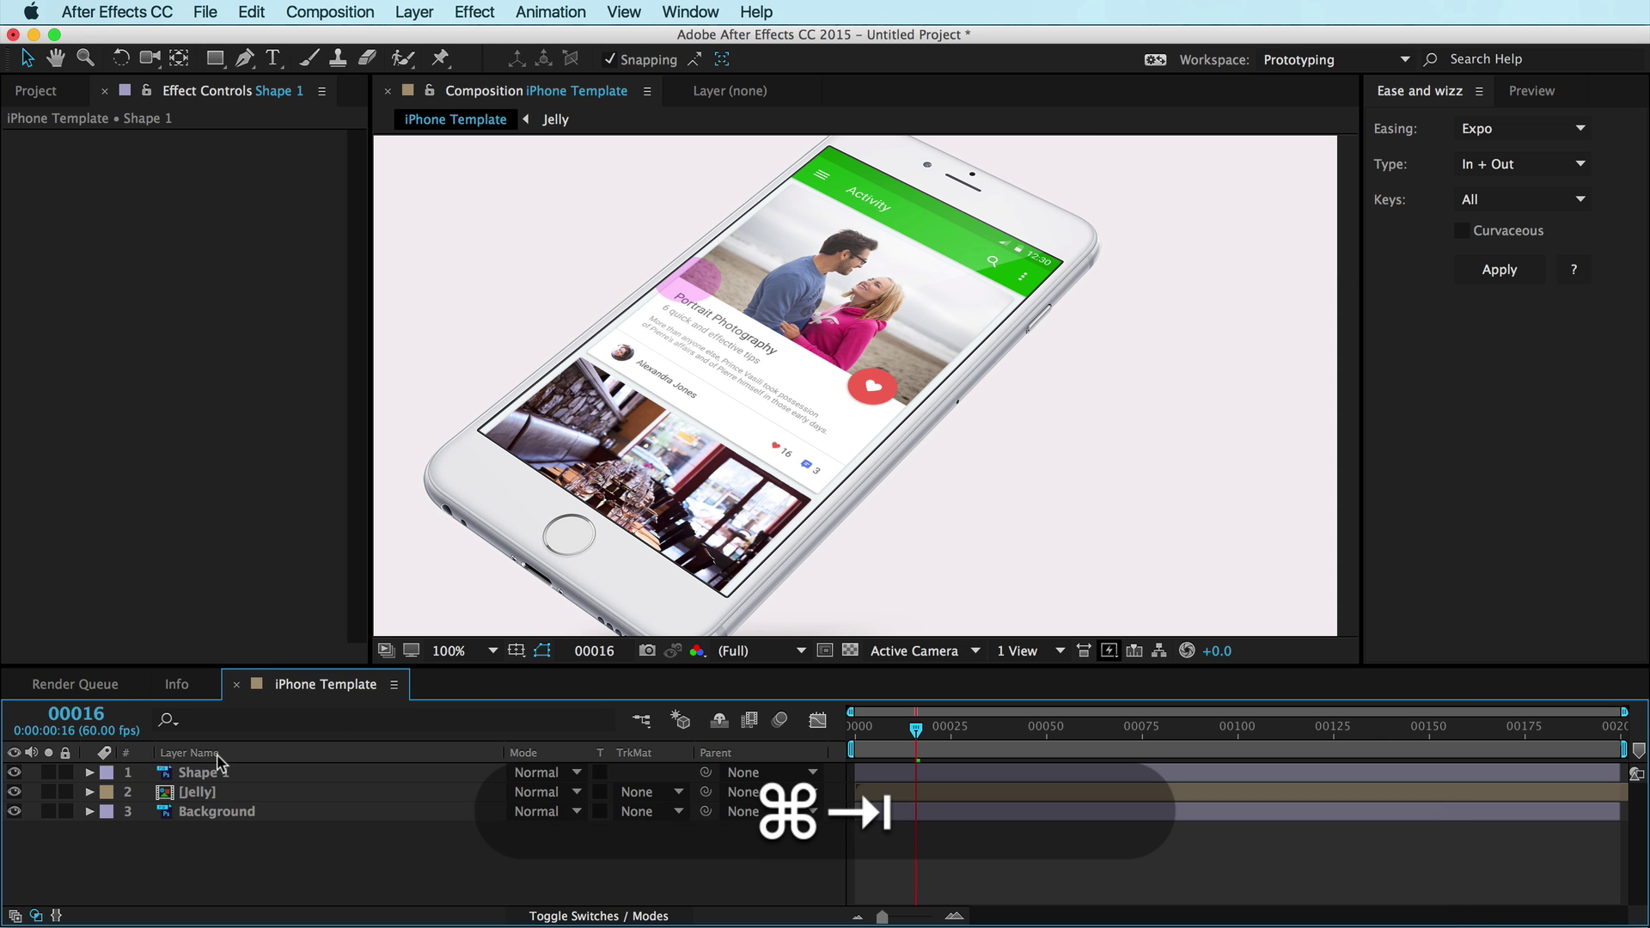
left_click(193, 771)
key("t")
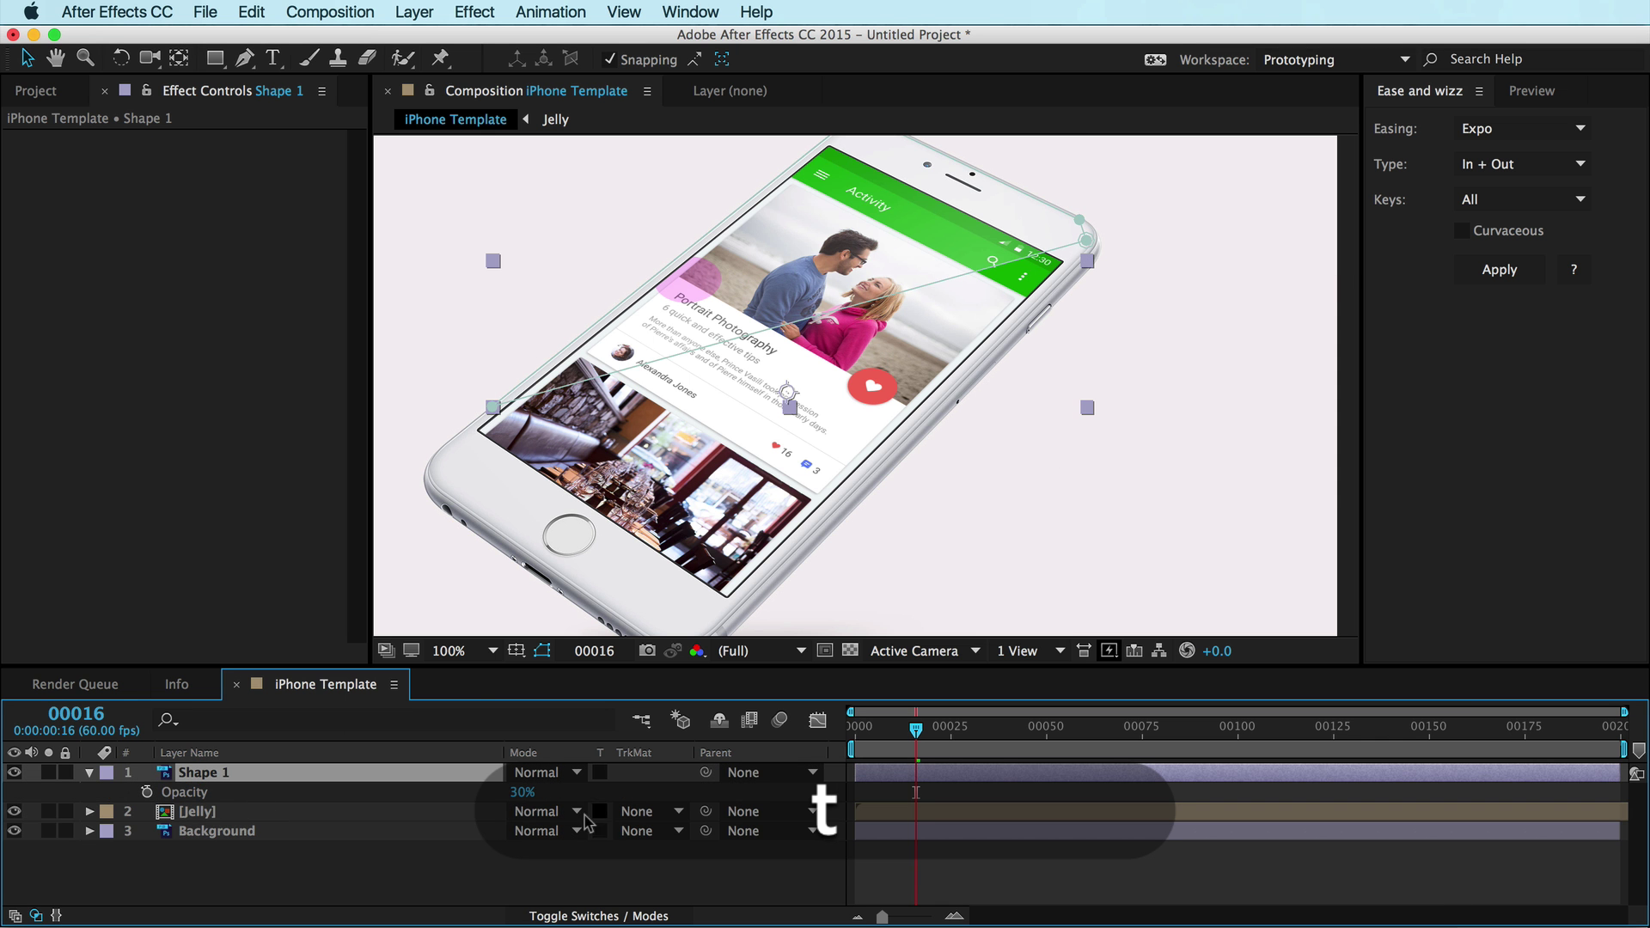
left_click(521, 794)
type("50")
key("Return")
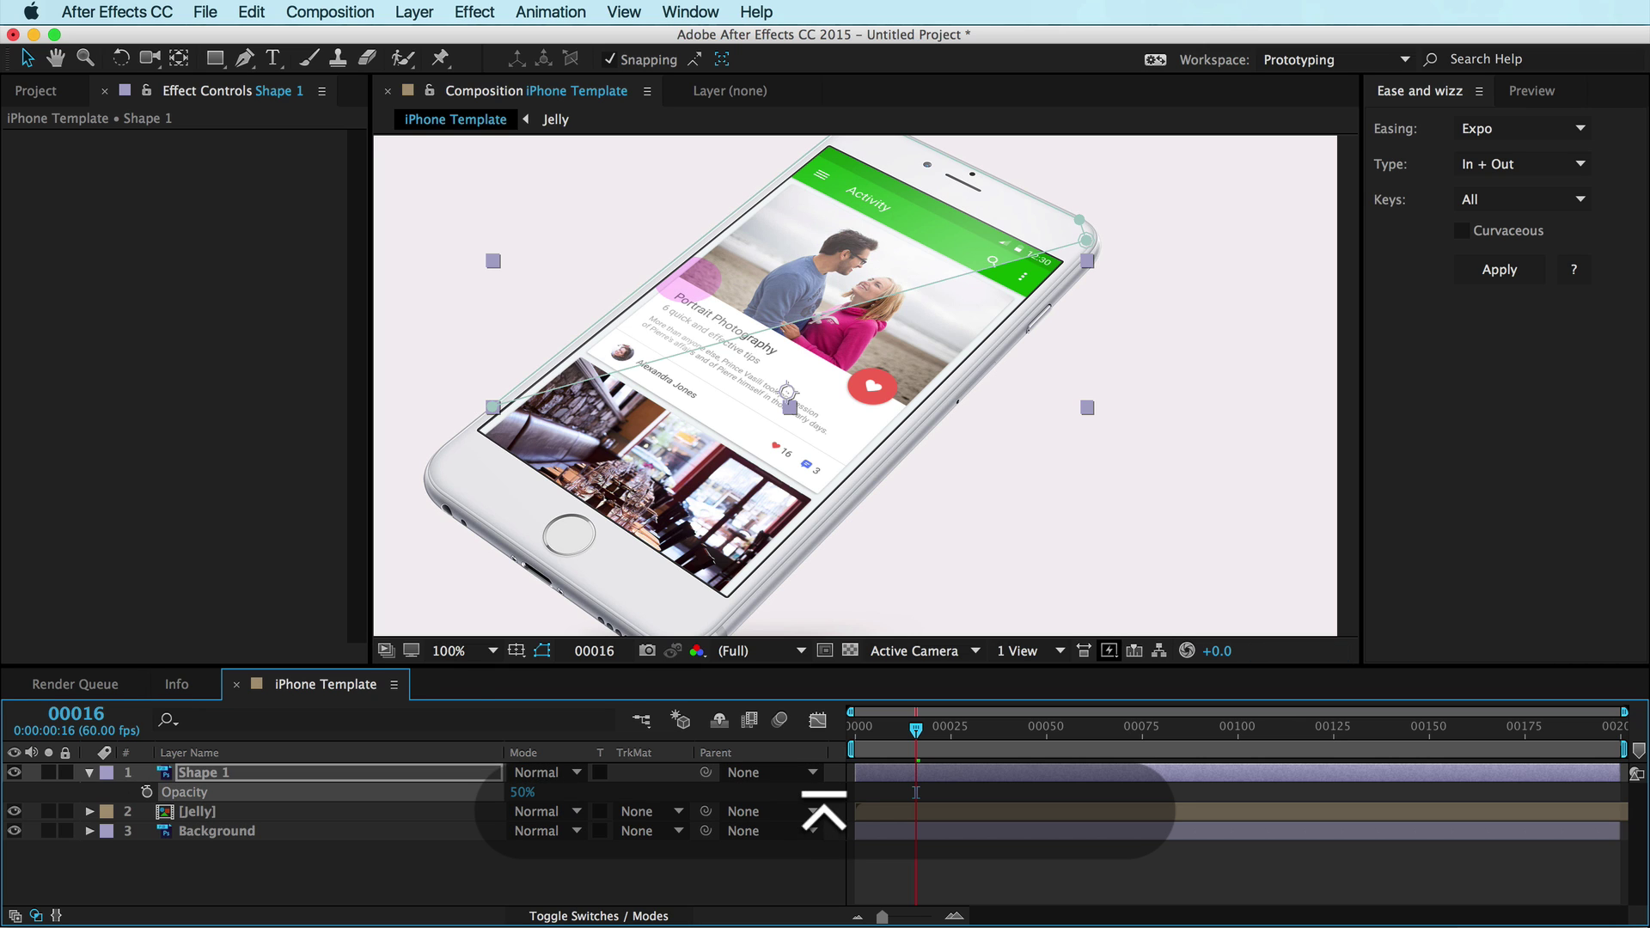
key("shift+super+a")
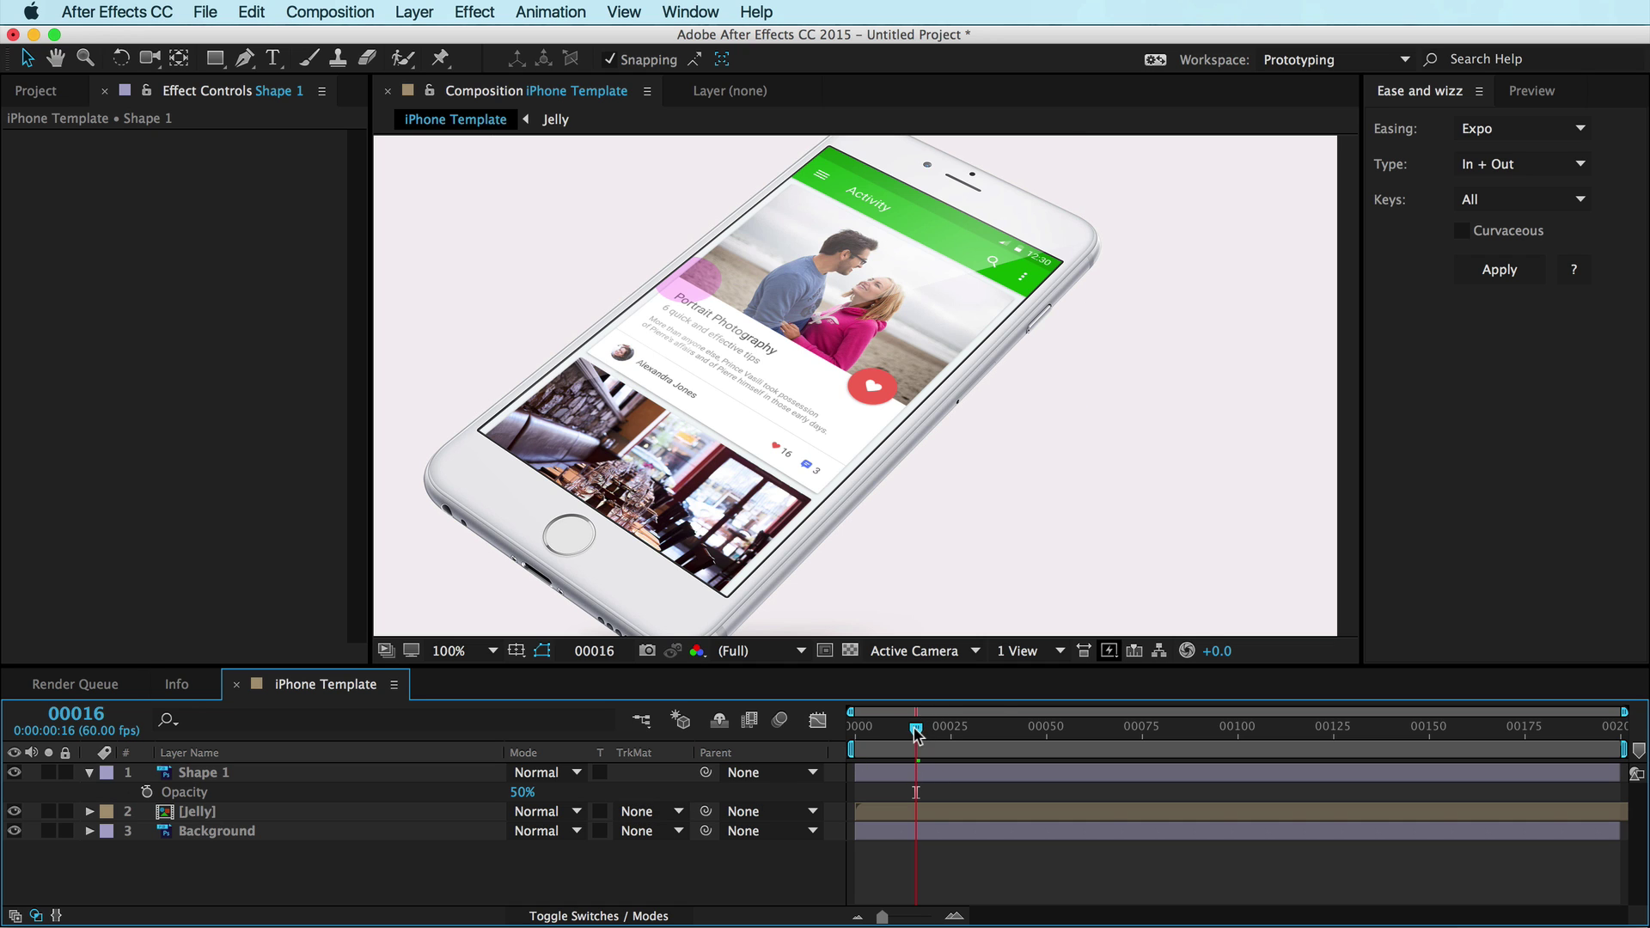
Scrub the timeline to check the glare overlay, then open the Jelly composition
left_click_drag(916, 732, 1027, 731)
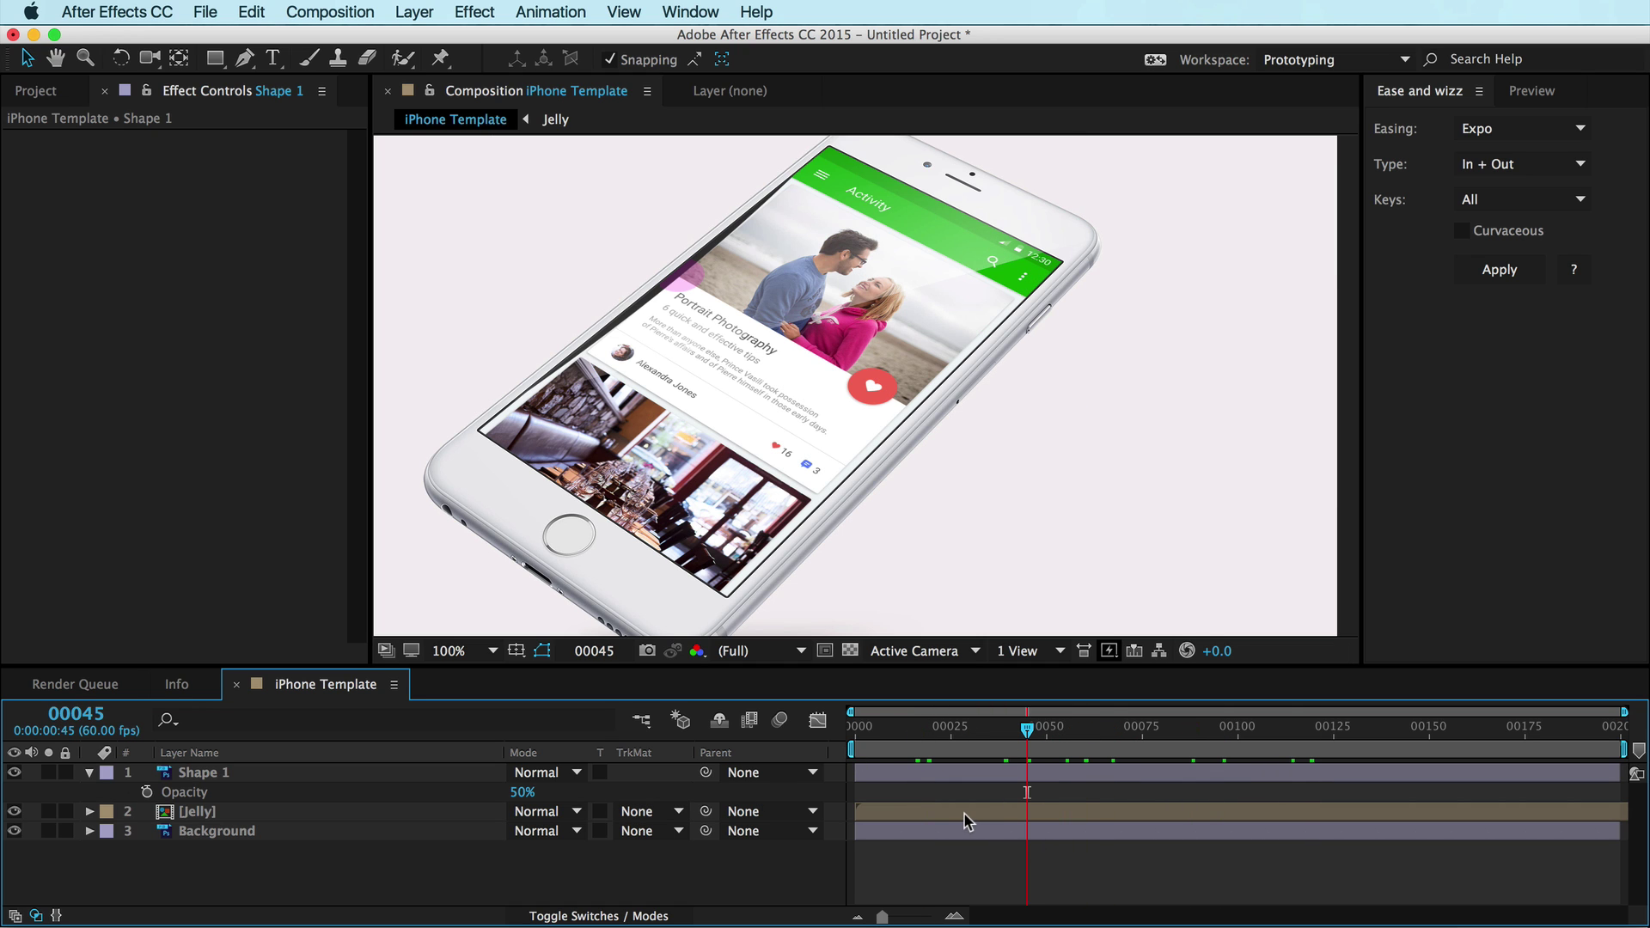
left_click_drag(1280, 724, 1487, 729)
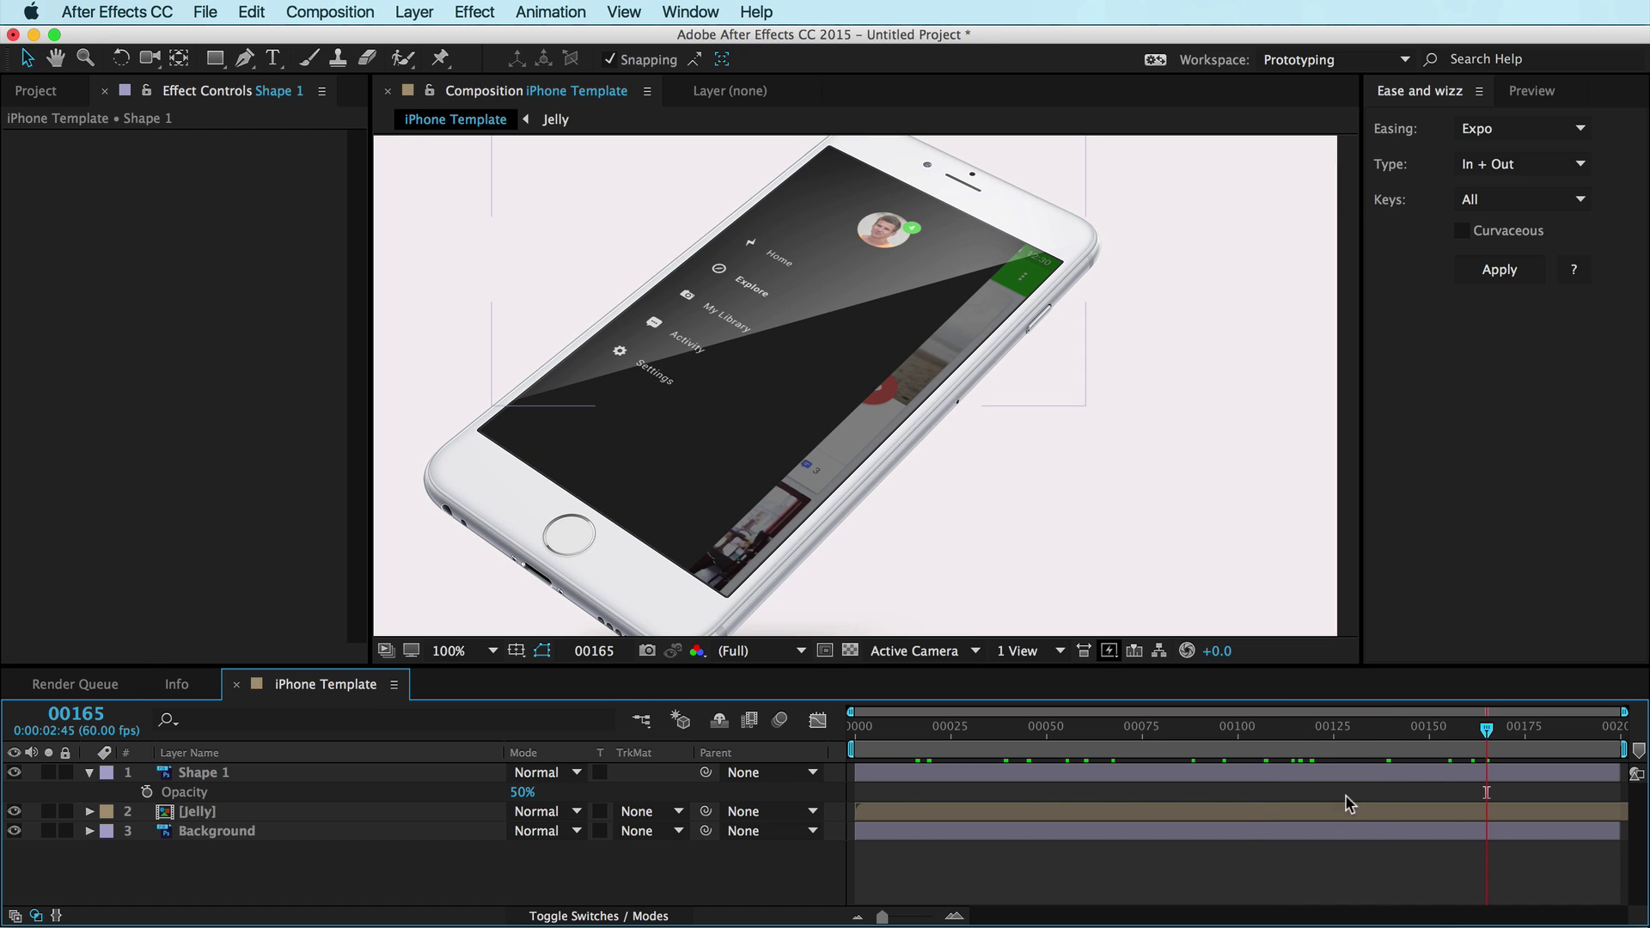
double_click(1284, 811)
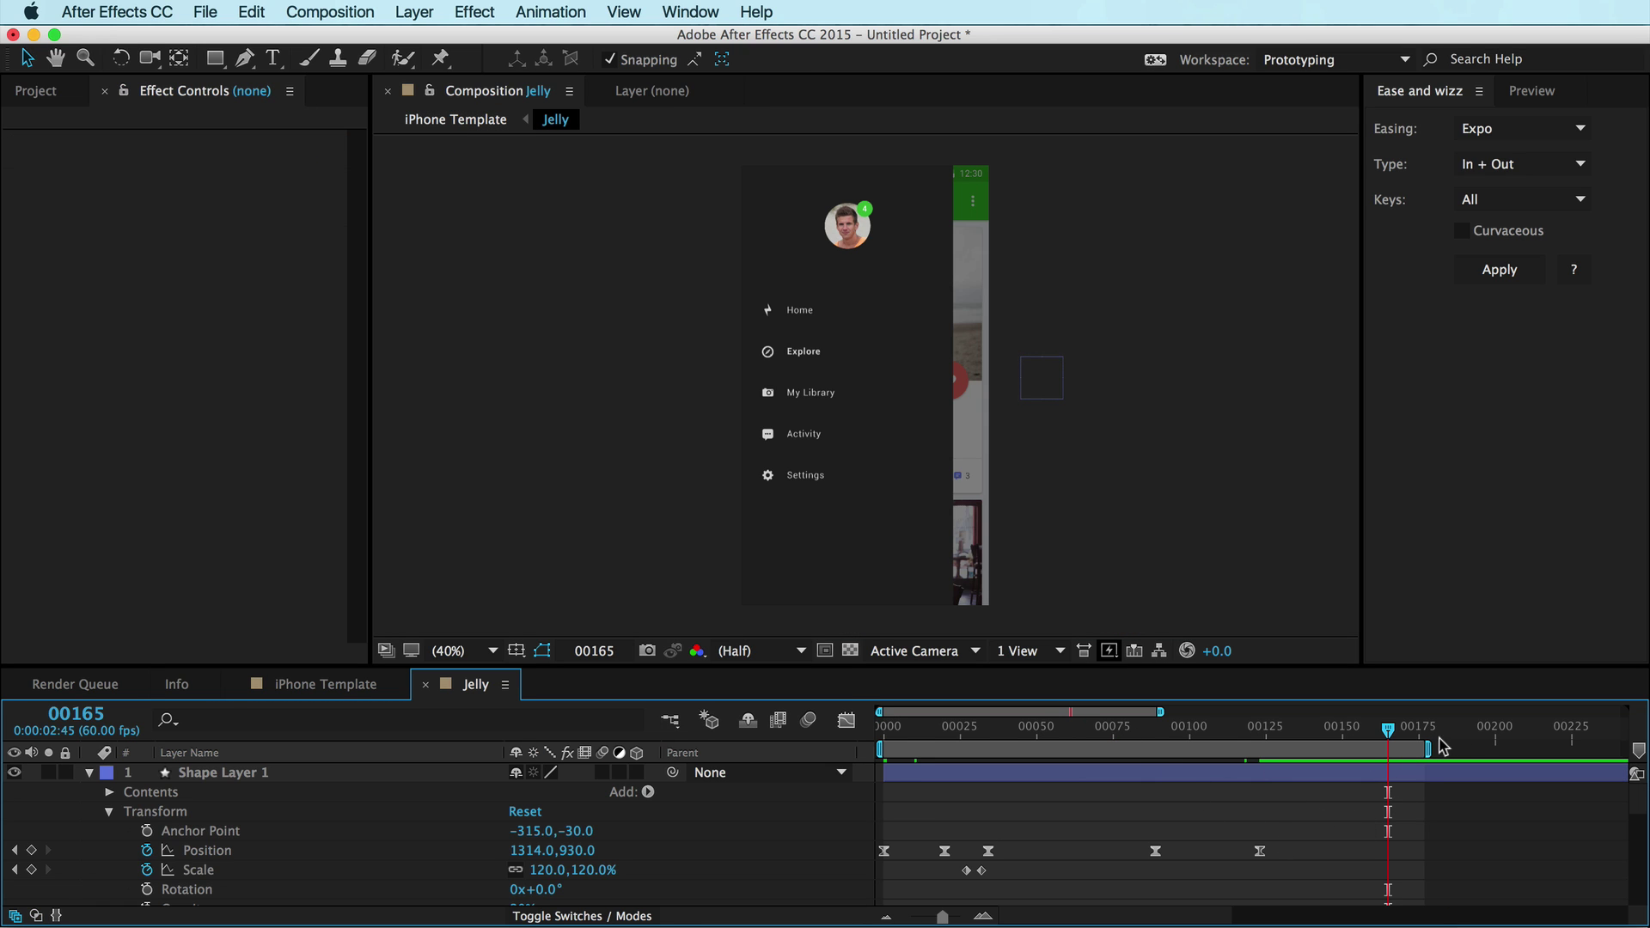
Apply Trim Comp to Work Area to Jelly, then return to the iPhone Template timeline
right_click(1108, 749)
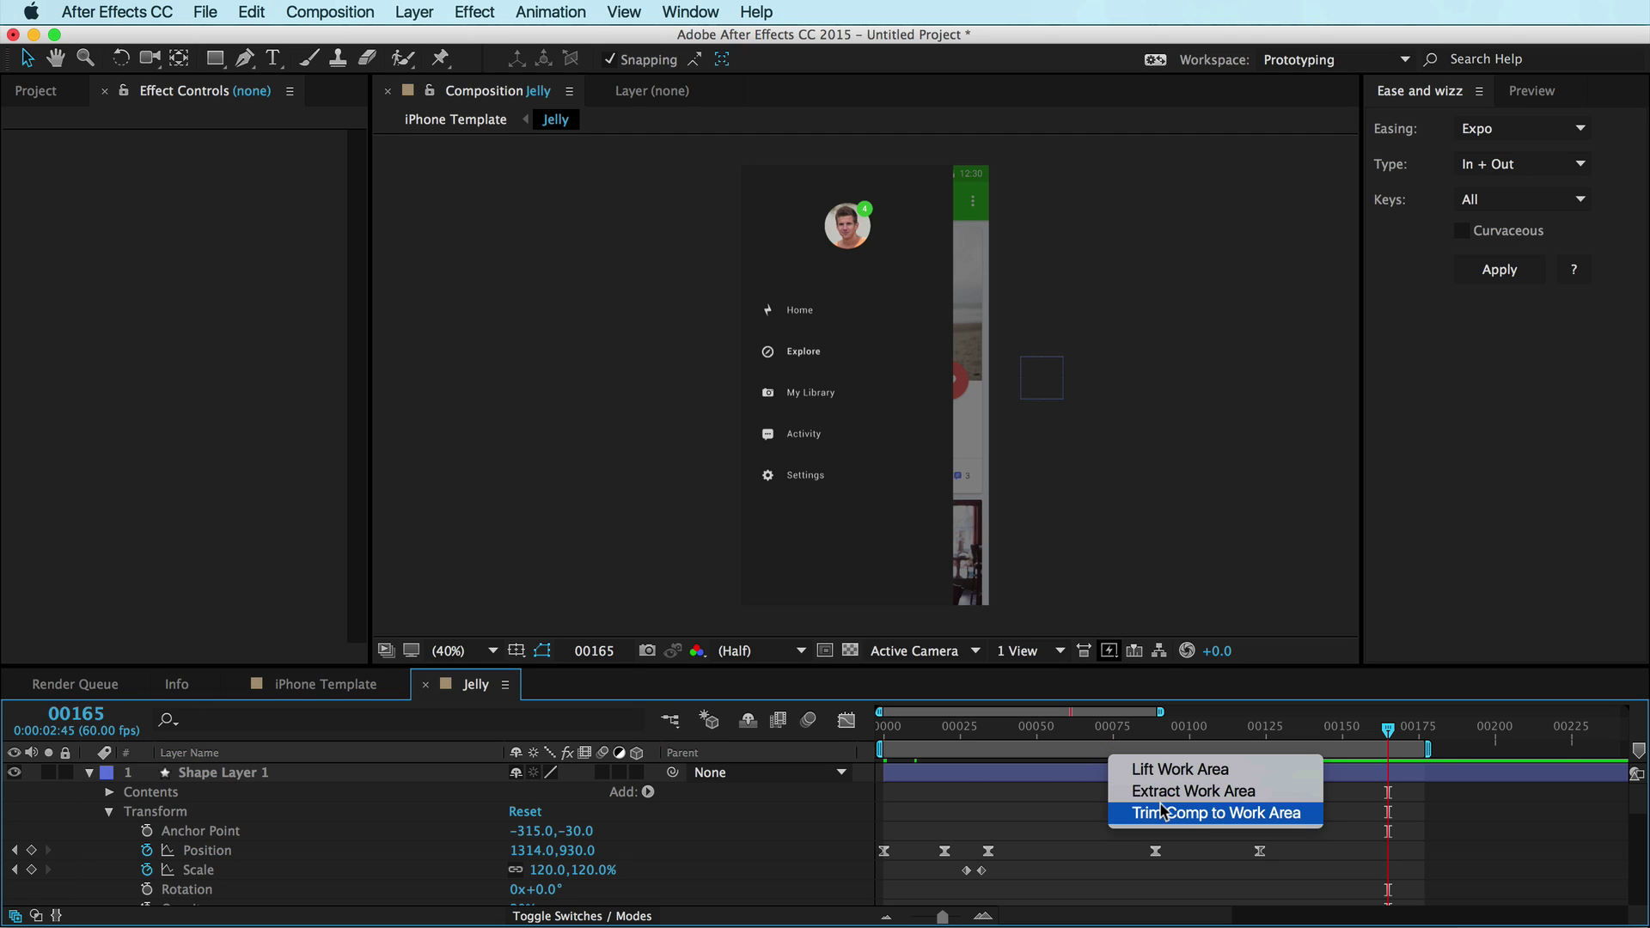
left_click(1186, 813)
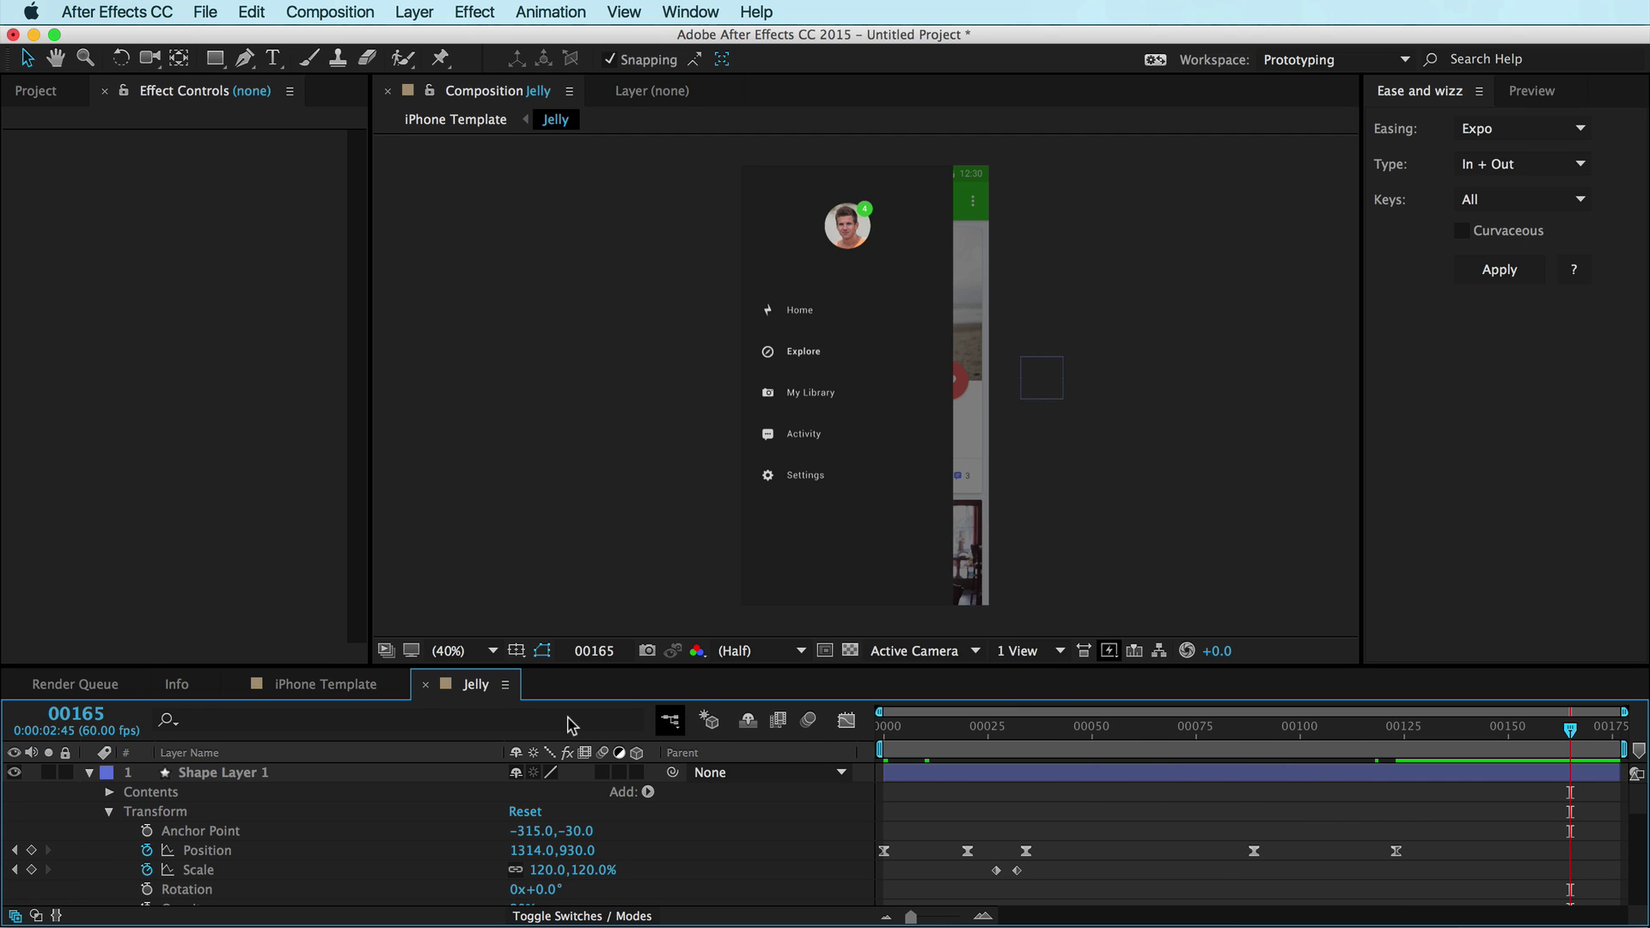
left_click(283, 684)
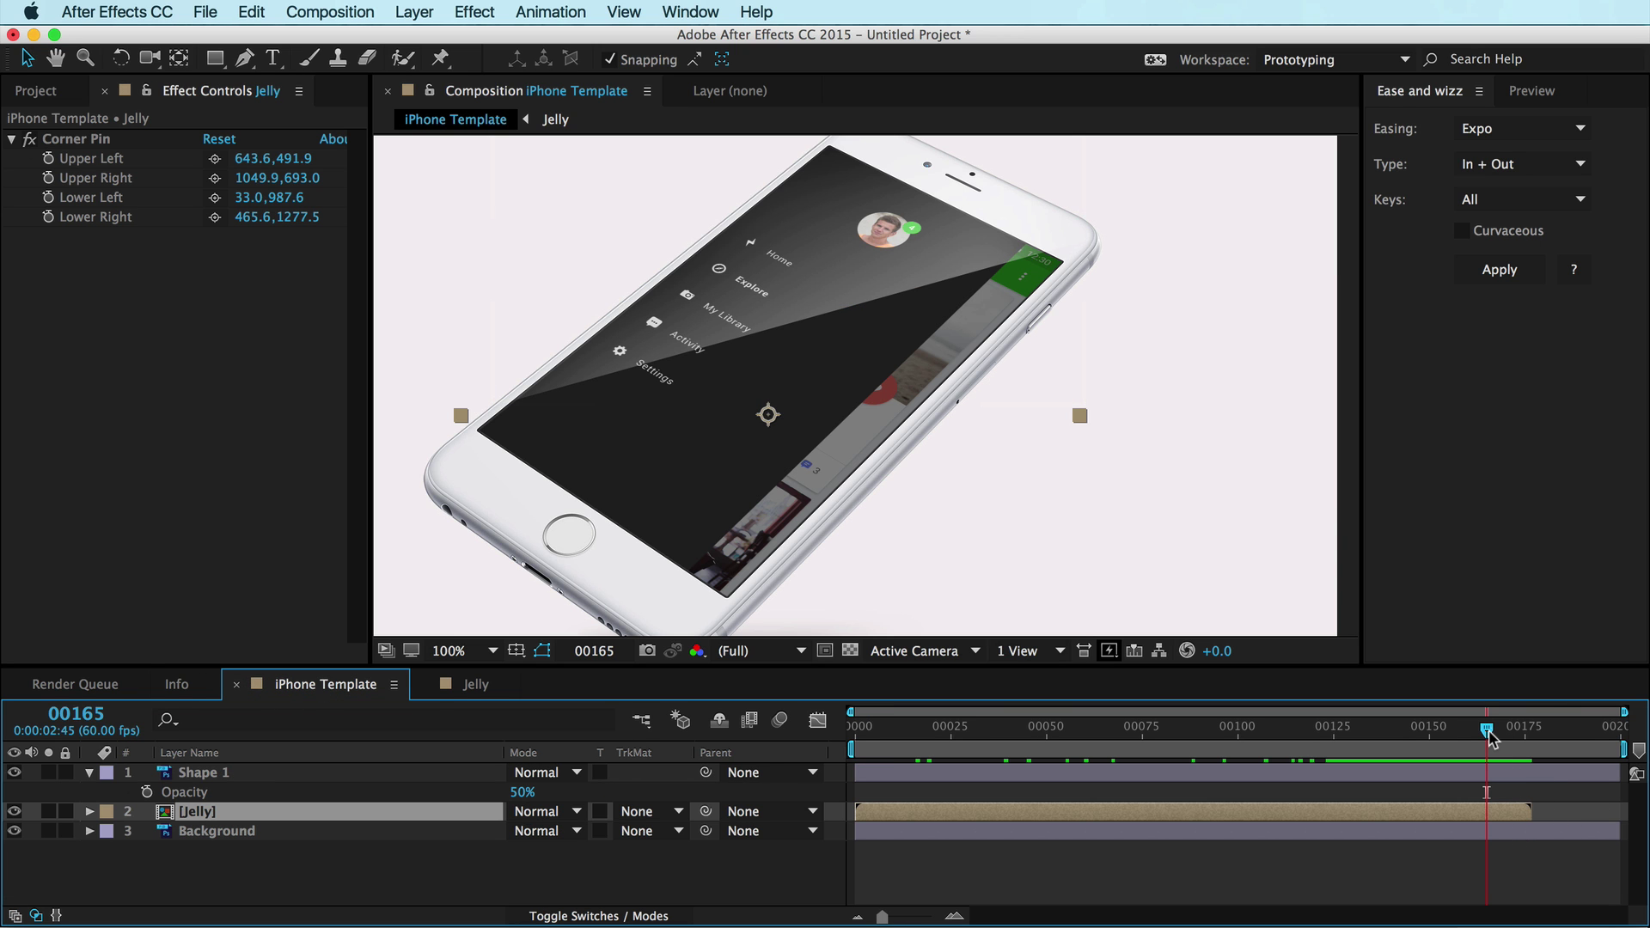
End the iPhone Template work area at Jelly's out point, fit the viewer, and RAM preview
key("o")
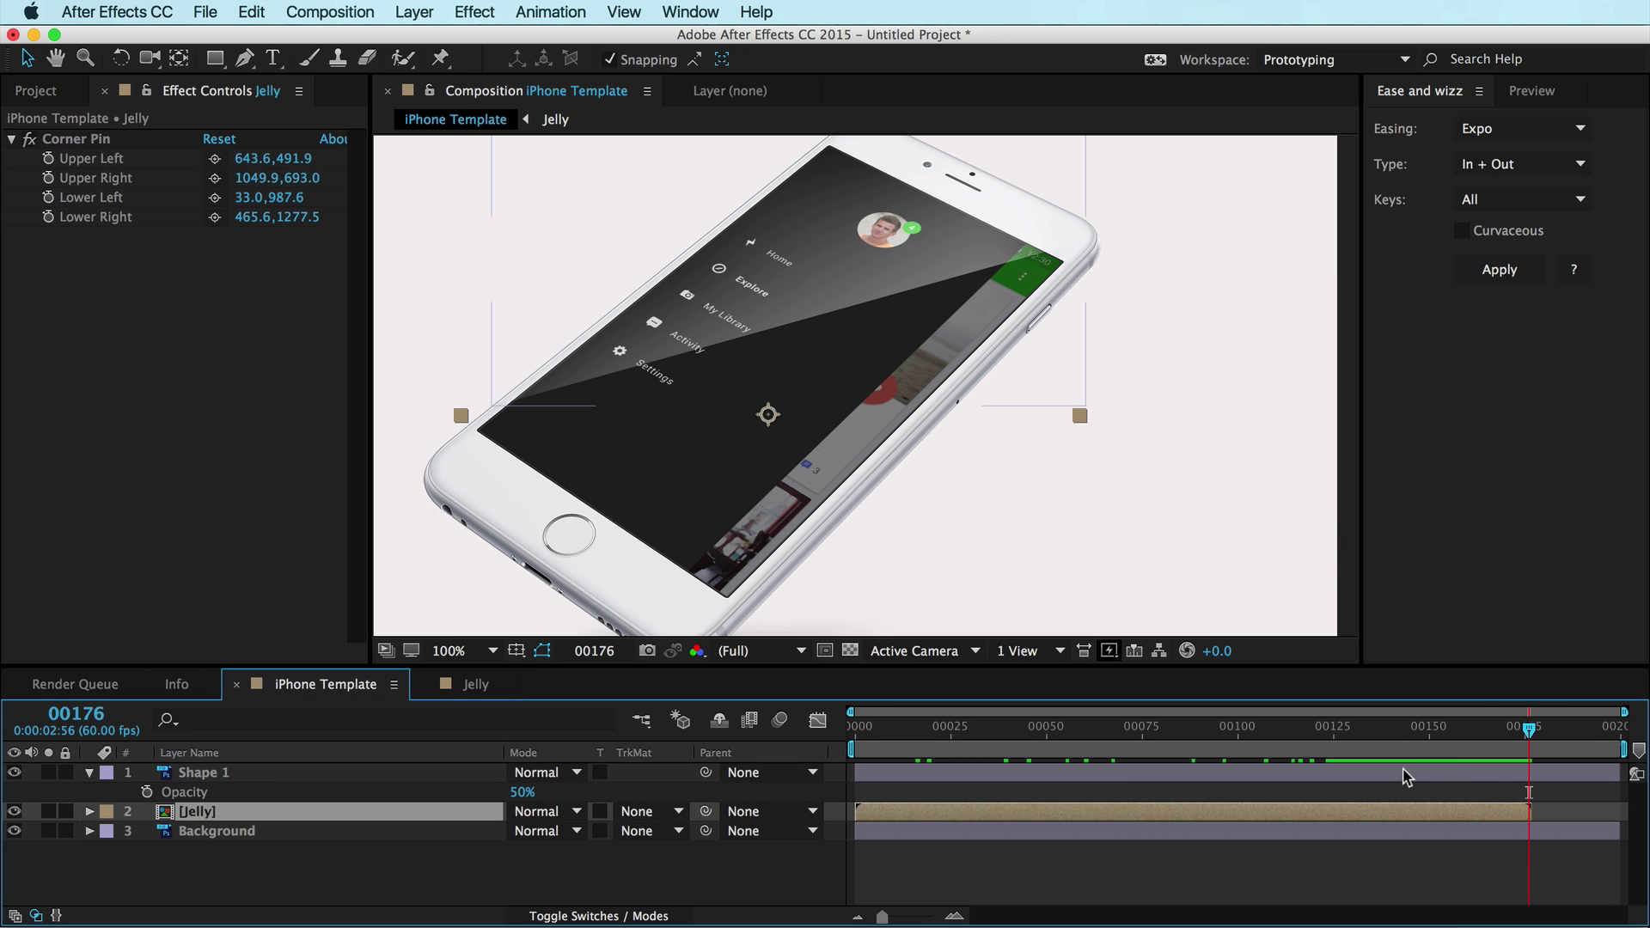
key("n")
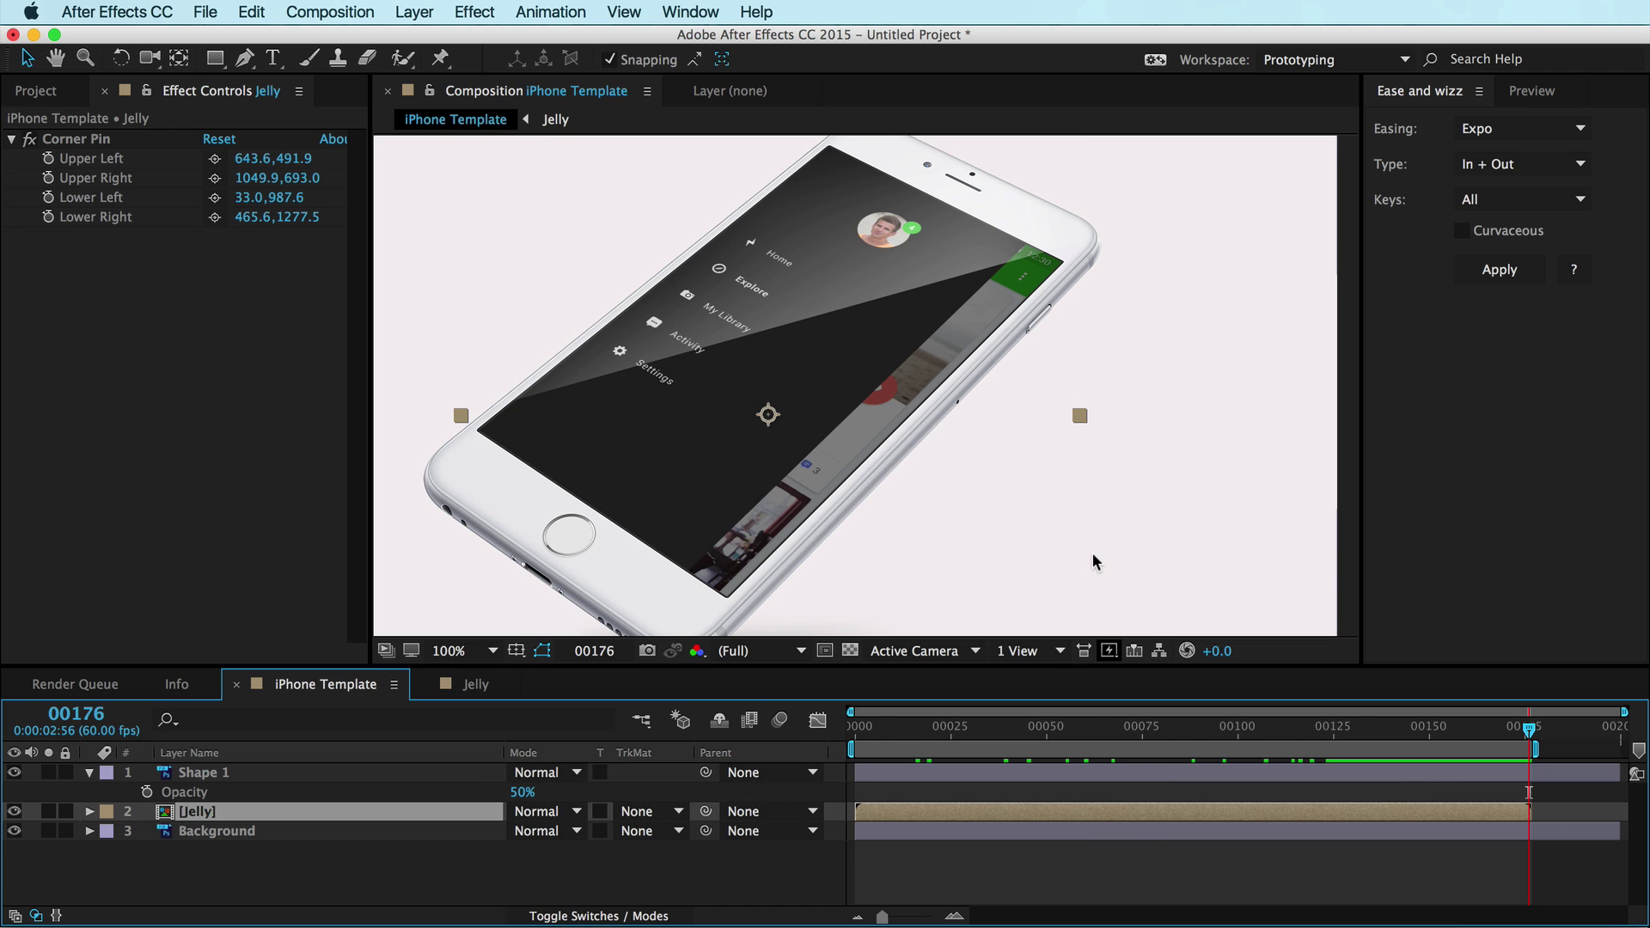
key("shift+slash")
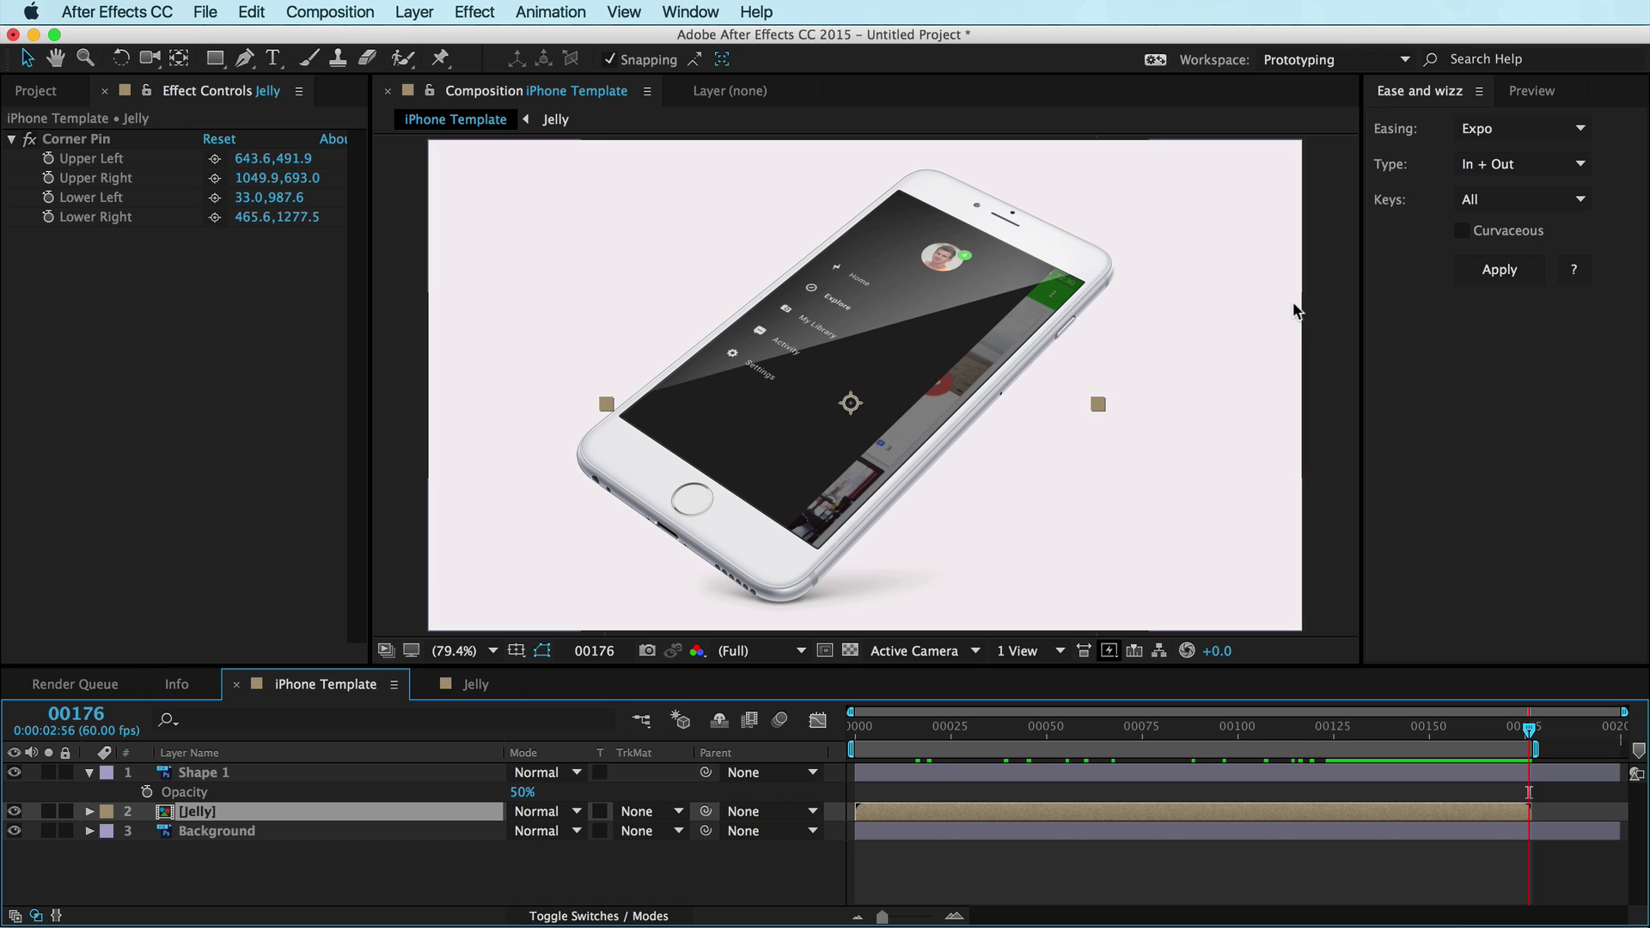
key("KP_0")
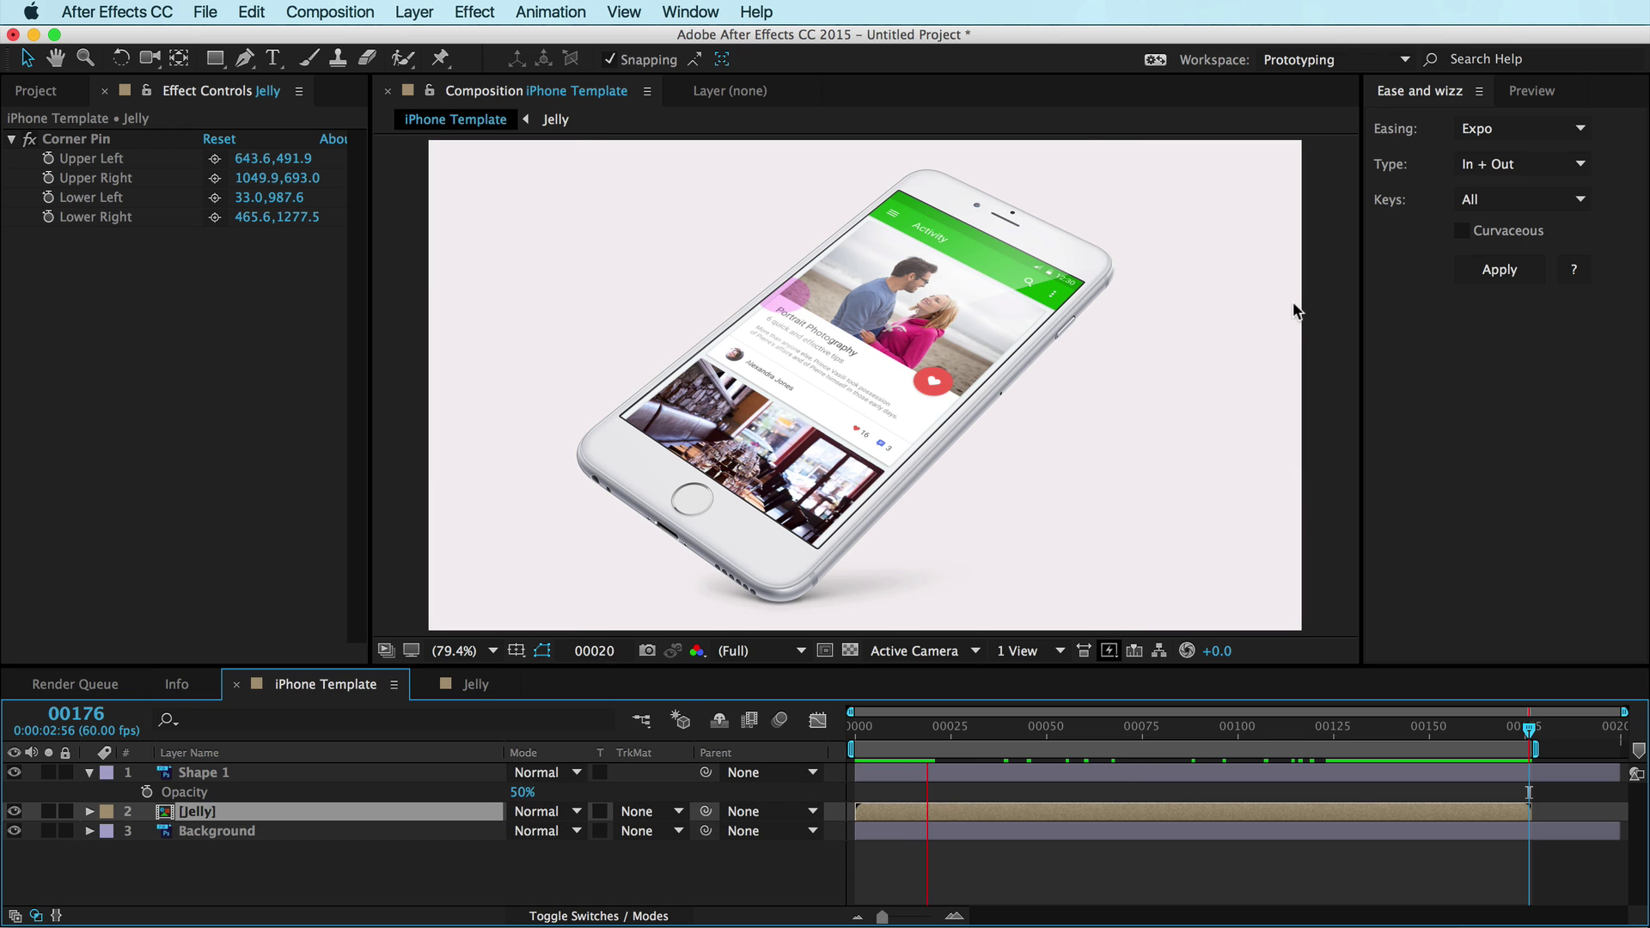